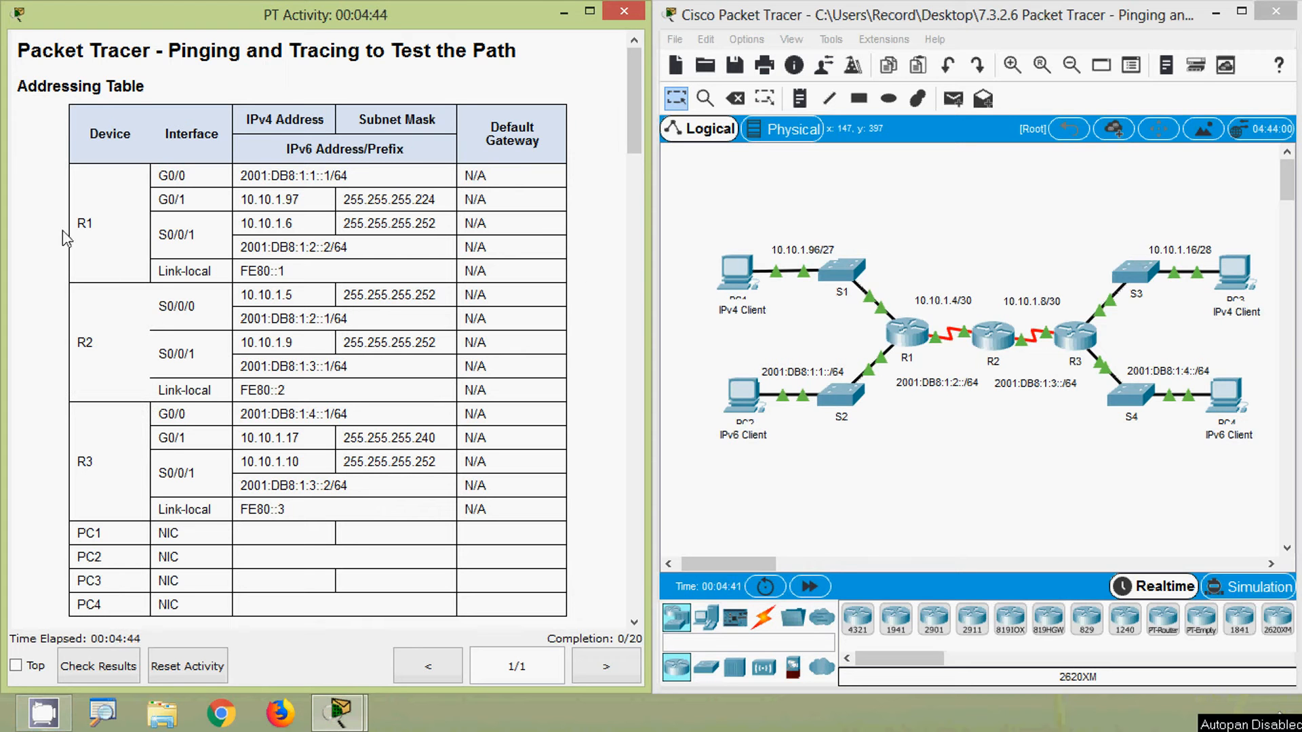
Open PC1's Command Prompt and run ipconfig /all to collect its IPv4 information.
scroll(297, 385, "down", 5)
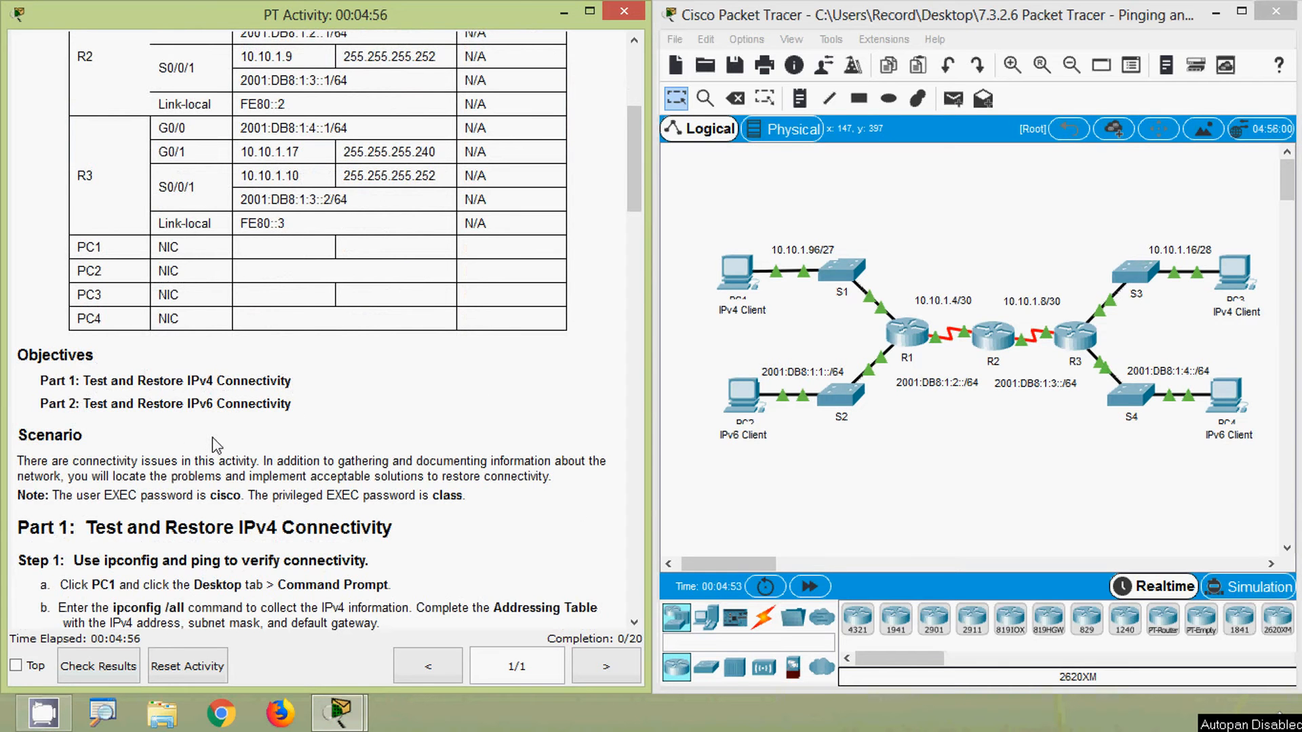
scroll(449, 233, "down", 6)
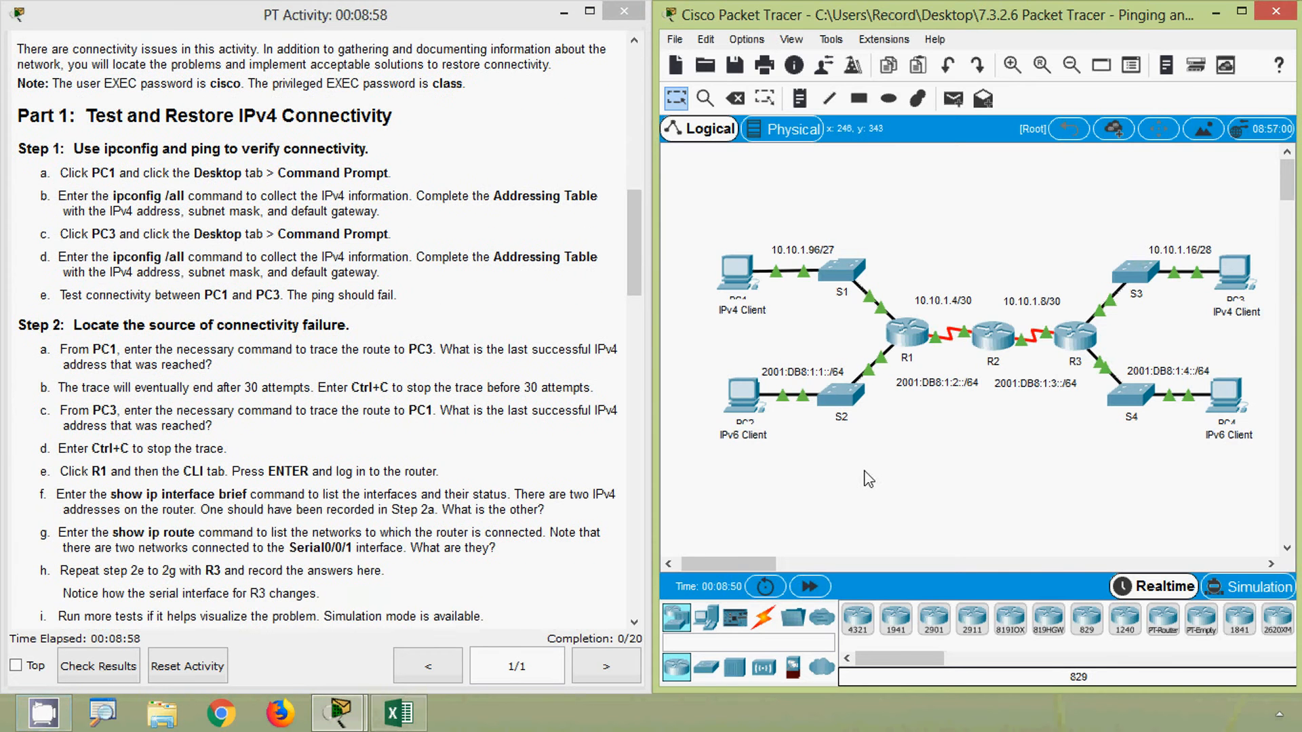
left_click(739, 276)
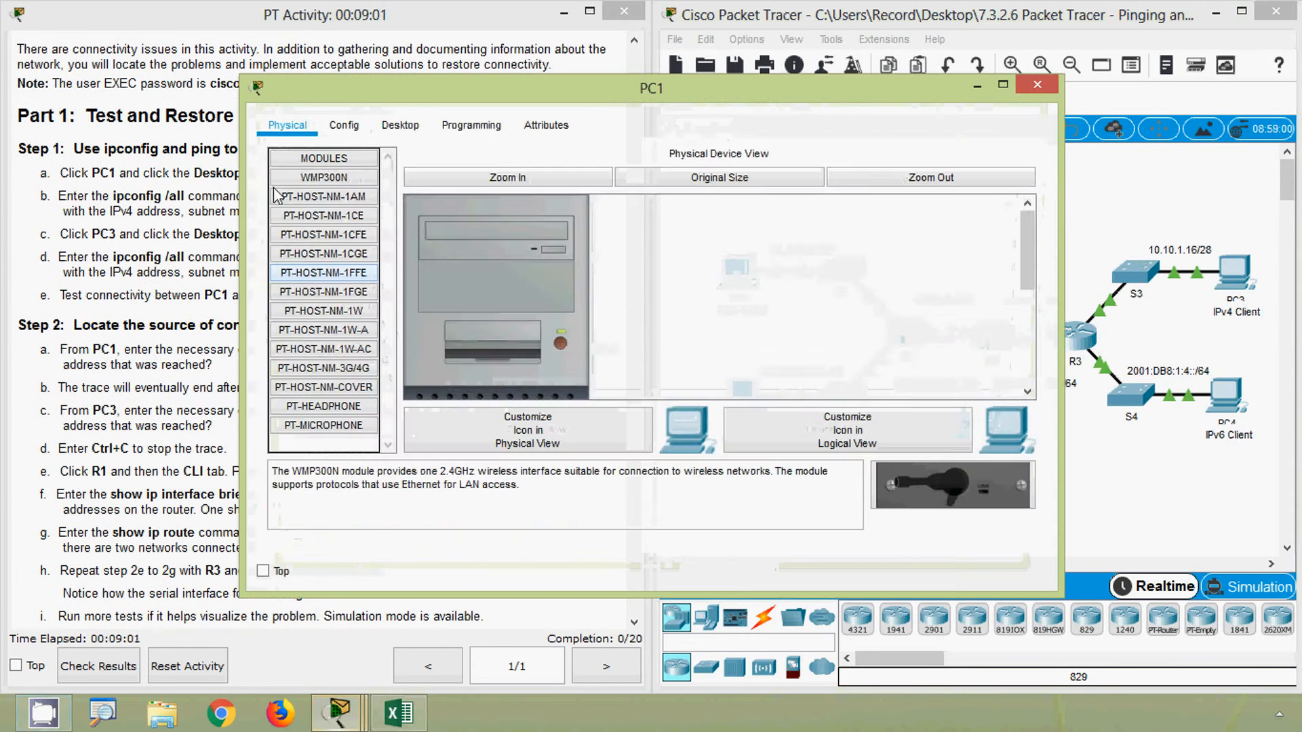
left_click(393, 126)
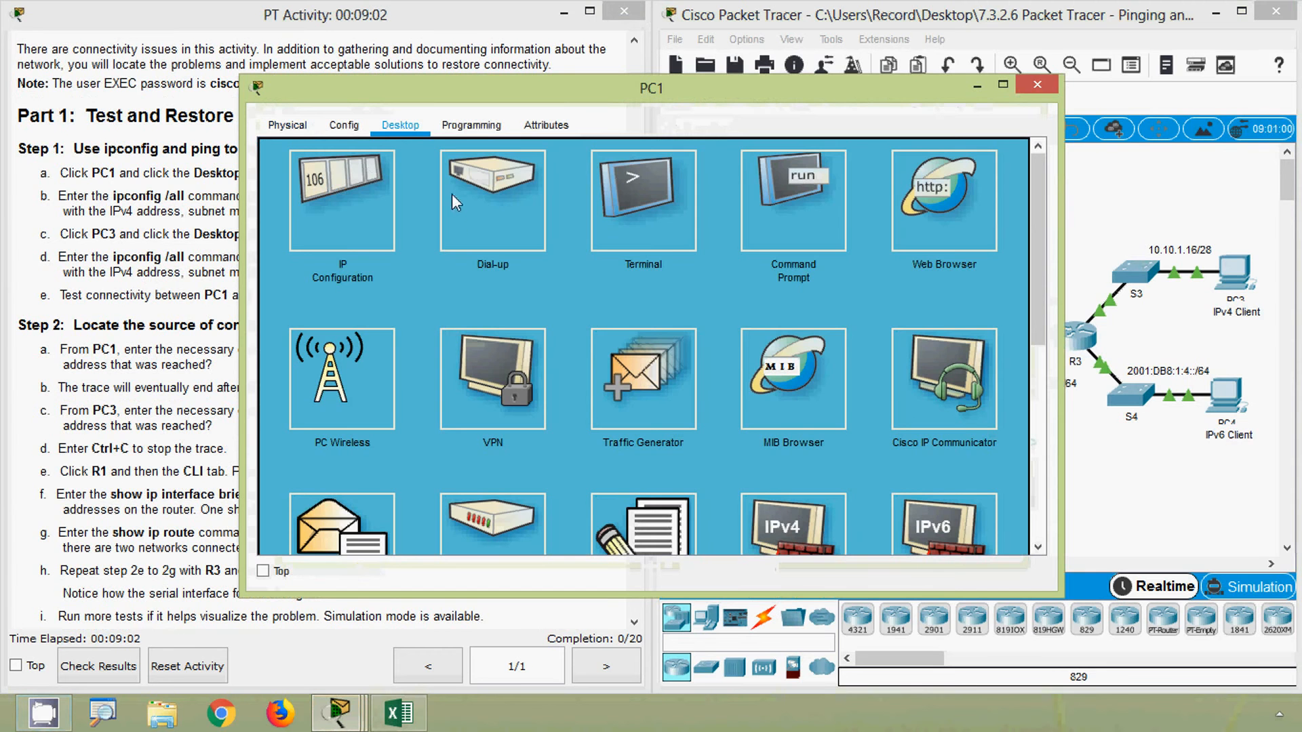
left_click(765, 246)
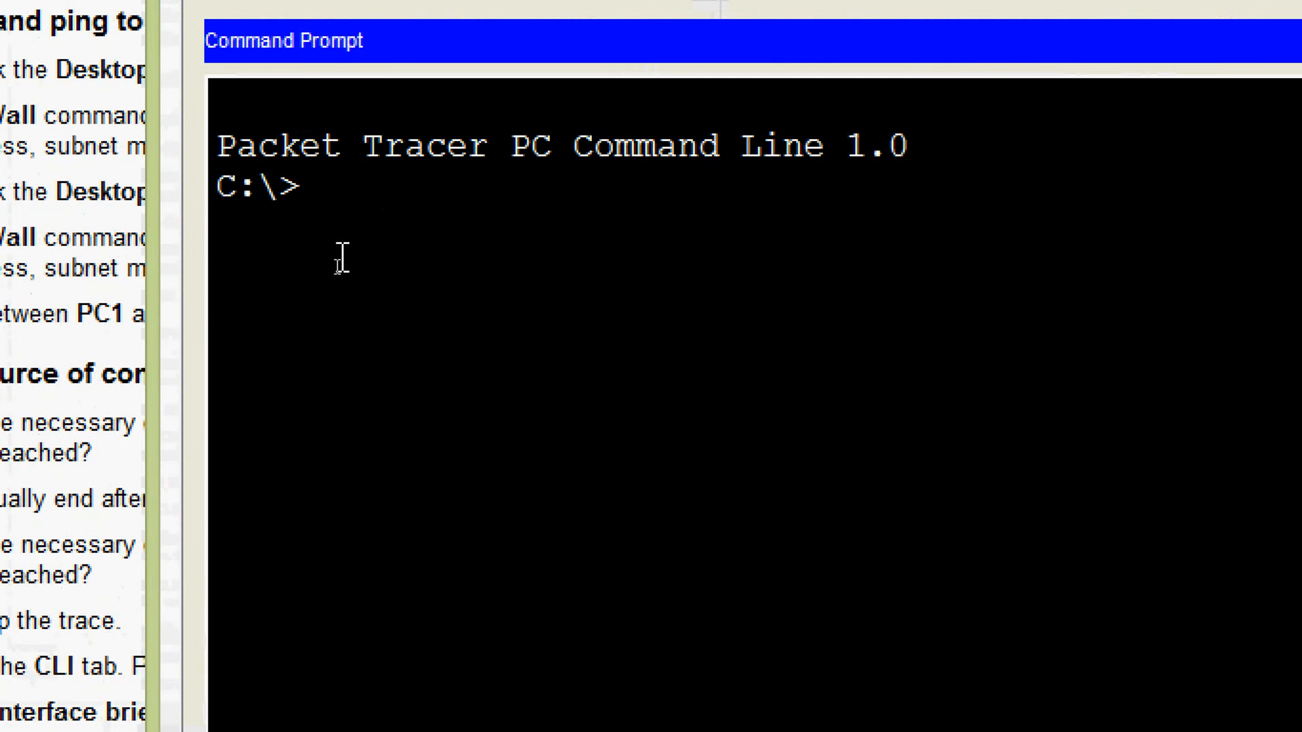
type("ipconfig ")
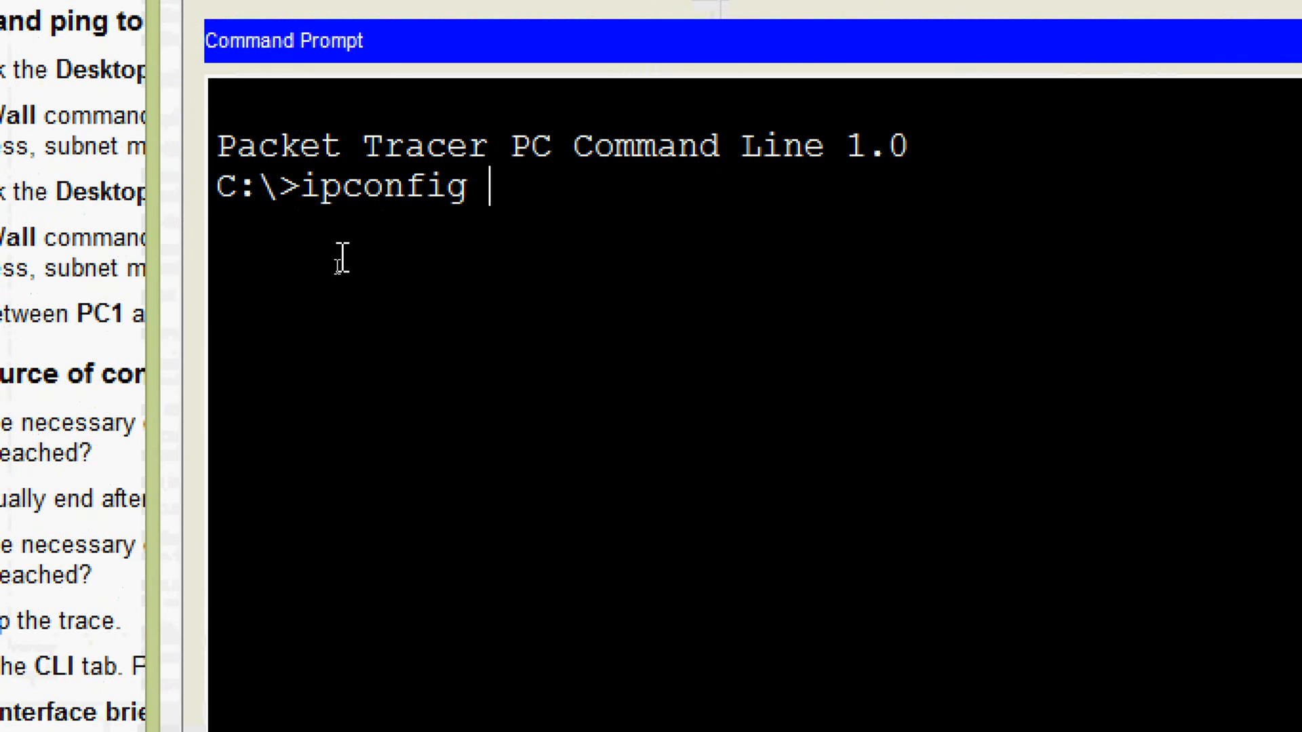
type("/all")
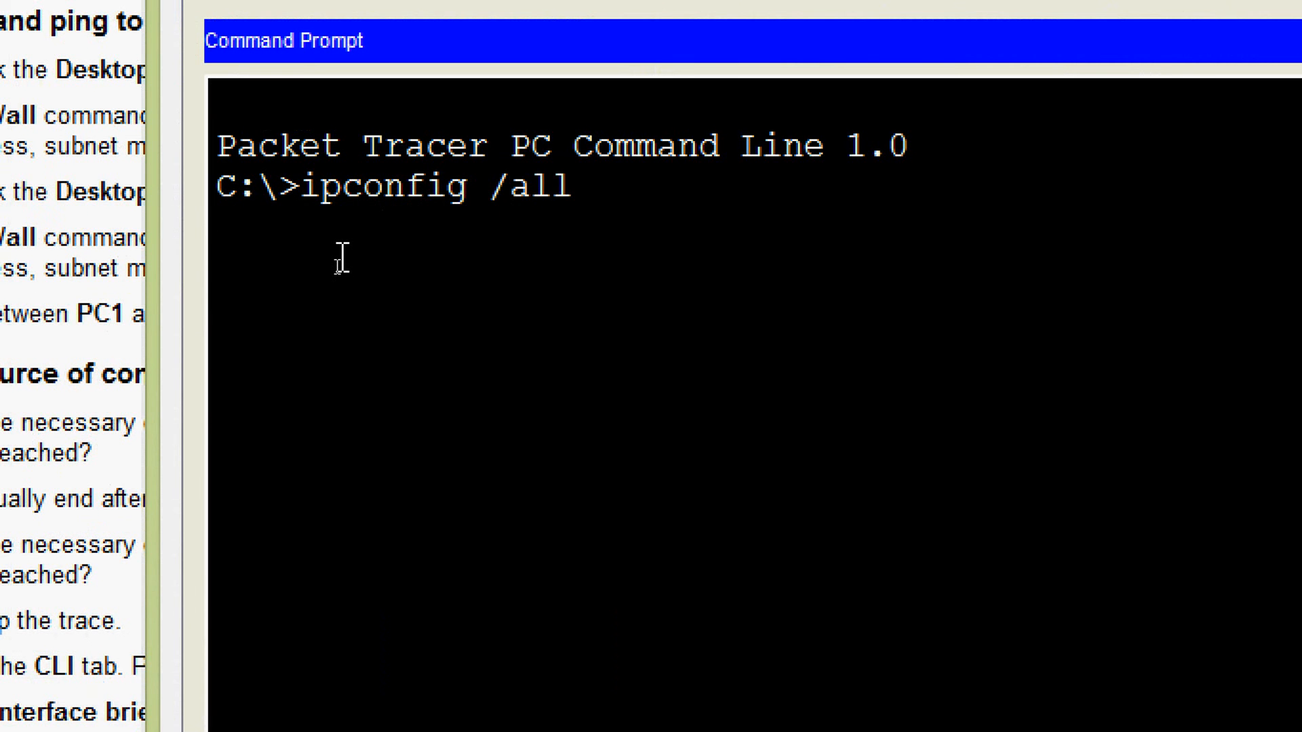
key("Return")
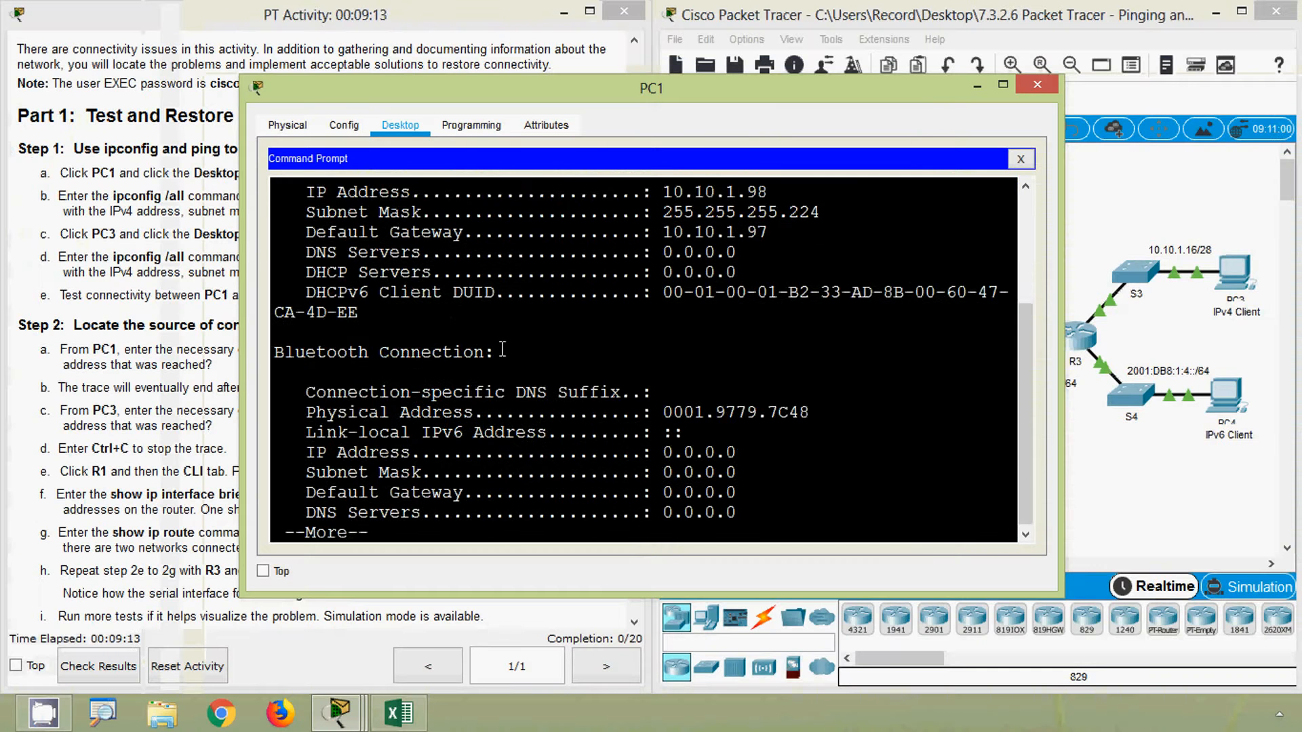
Copy PC1's FastEthernet0 IP address 10.10.1.98 from the ipconfig output into its IPv4 Address cell C18 in the Excel addressing table.
scroll(687, 453, "up", 3)
scroll(510, 364, "down", 1)
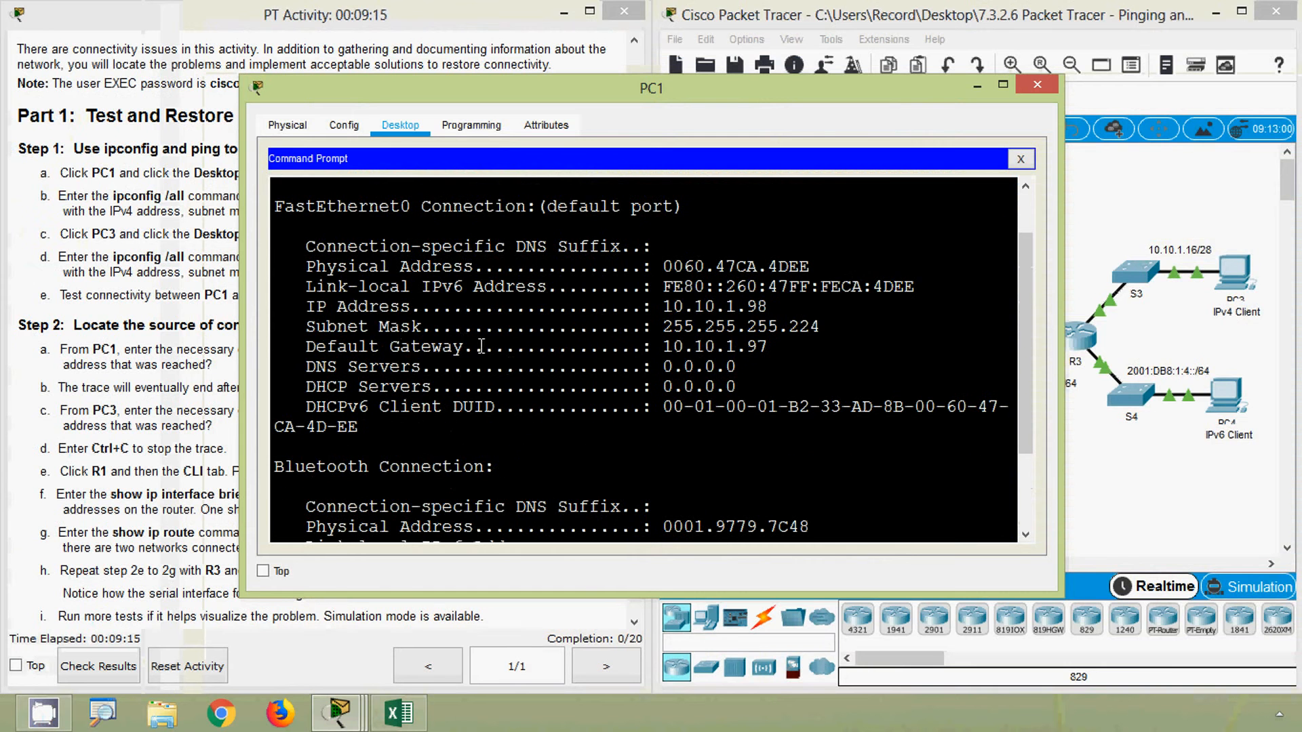
left_click_drag(304, 308, 423, 307)
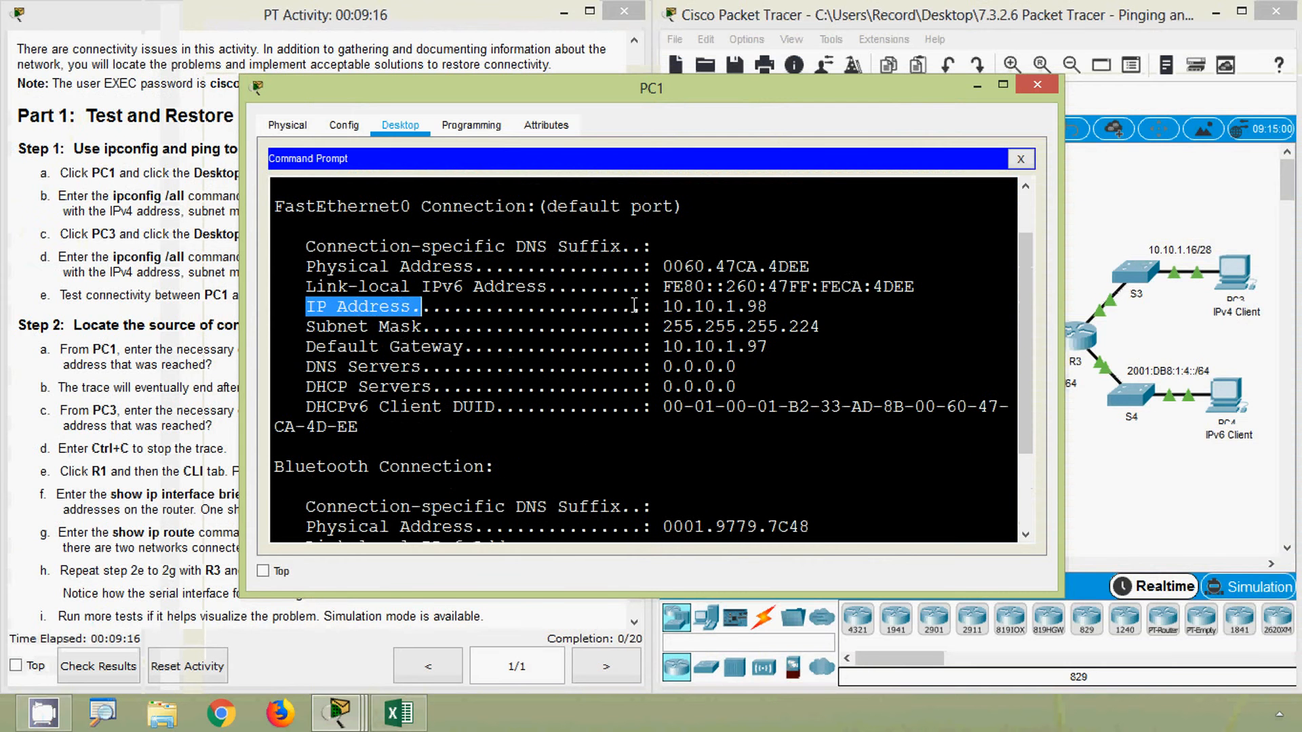
left_click_drag(663, 307, 764, 307)
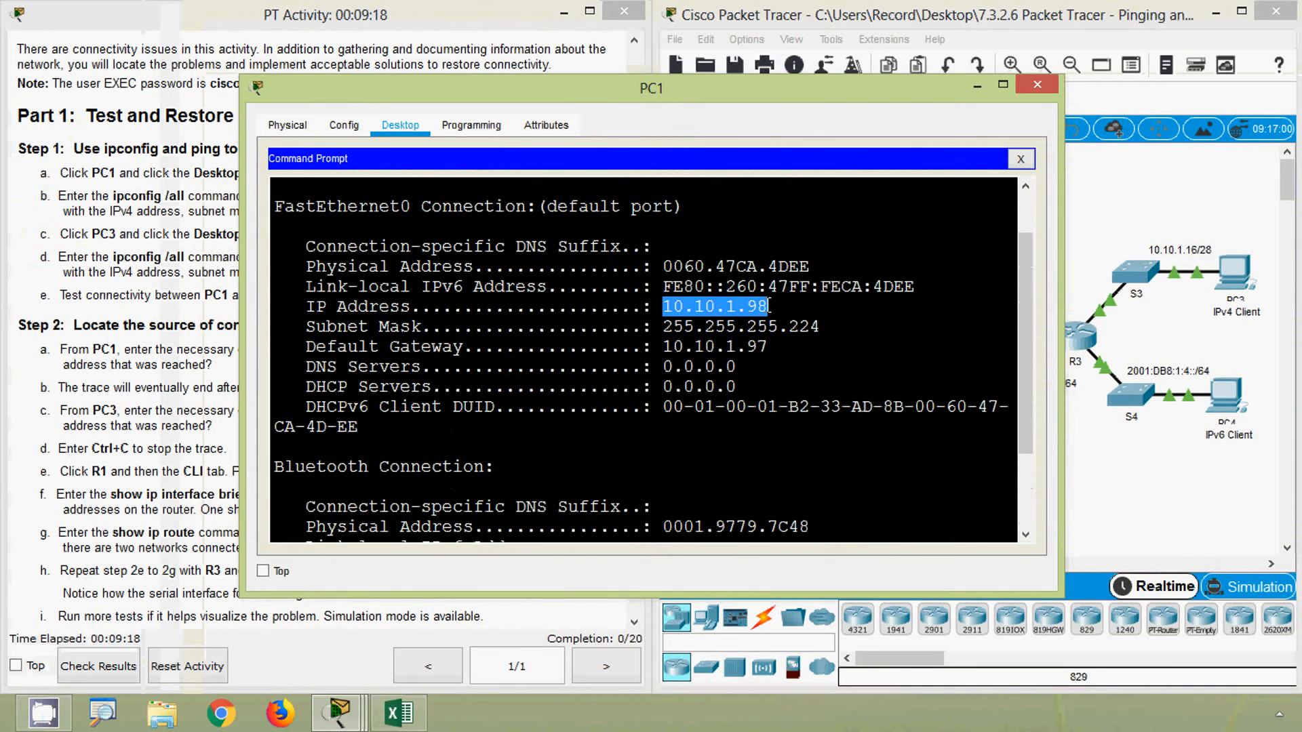
right_click(735, 306)
left_click(746, 314)
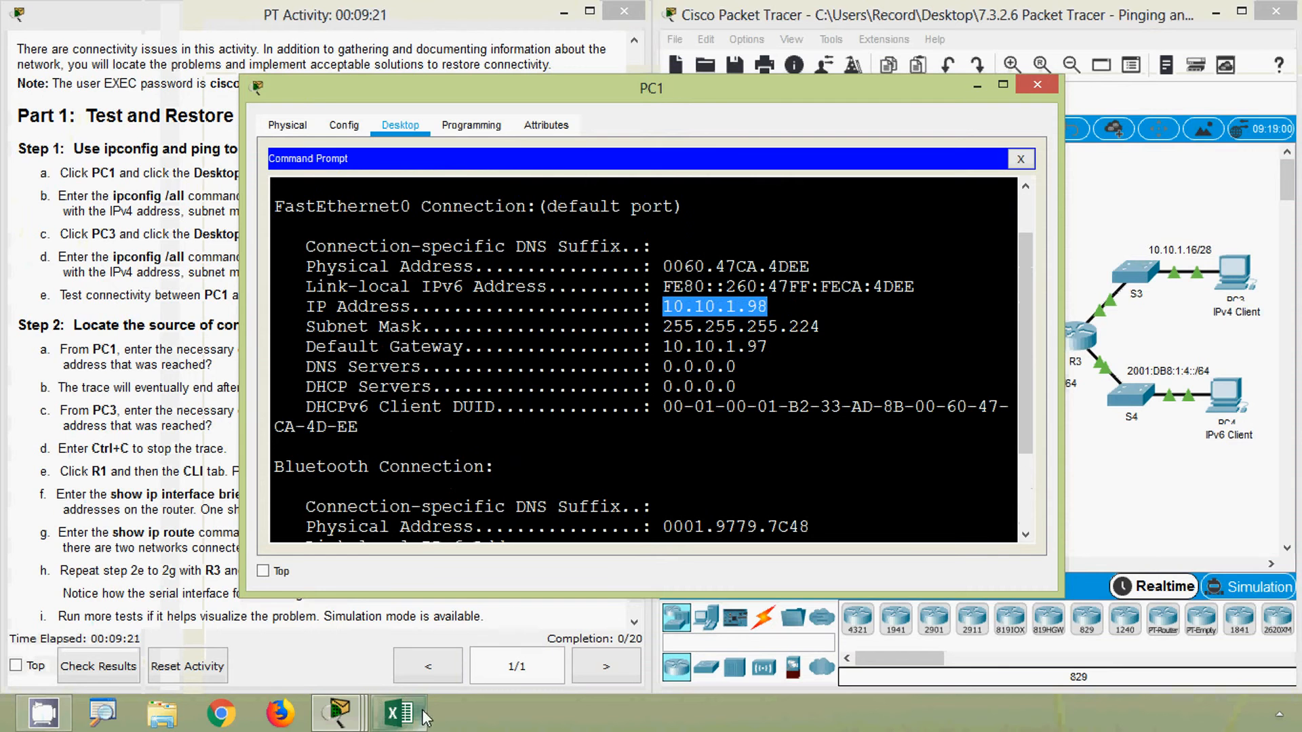
left_click(400, 713)
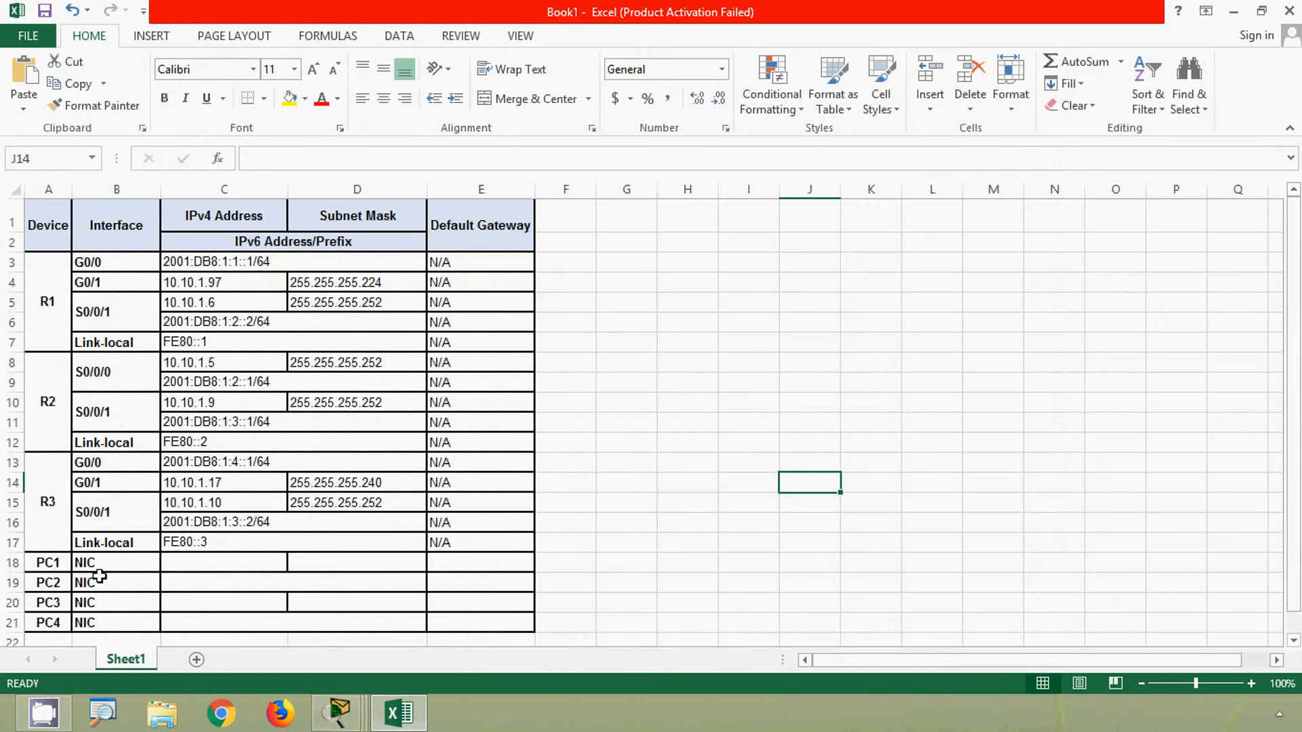
left_click(181, 562)
left_click(258, 159)
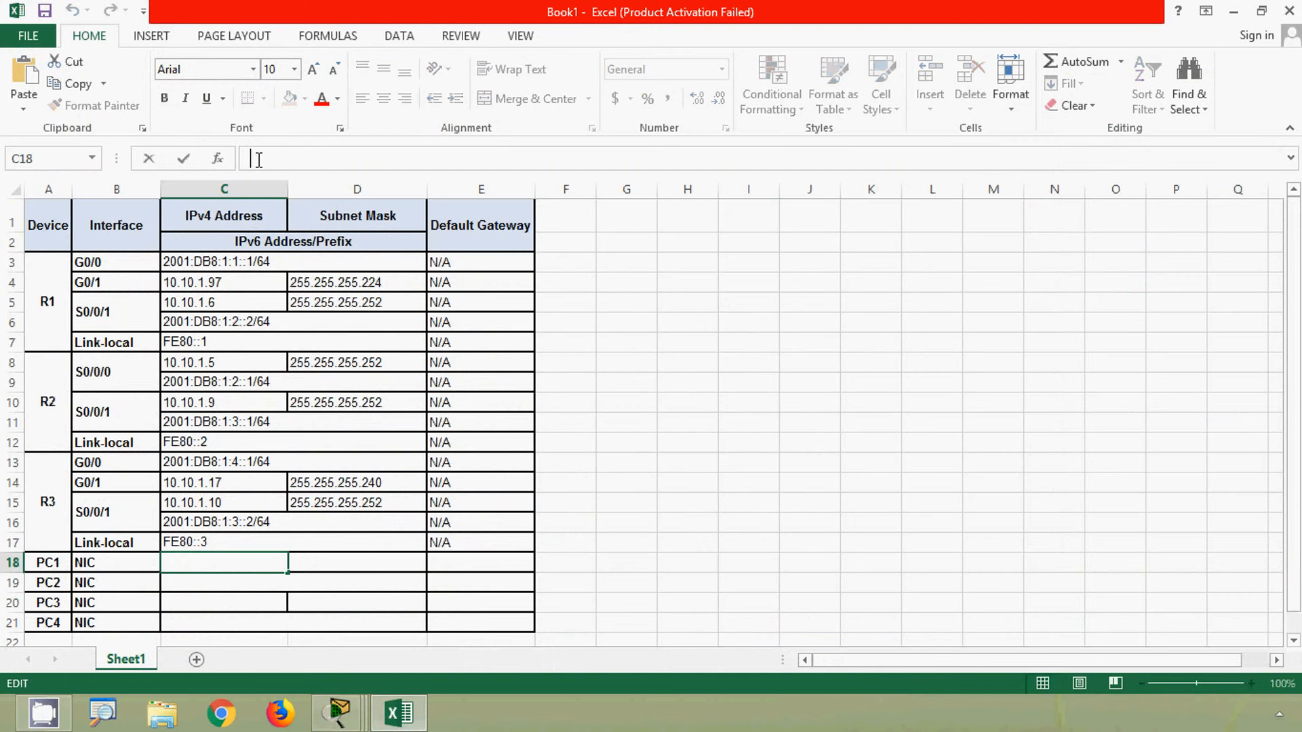
type("10.10.1.98")
key("Tab")
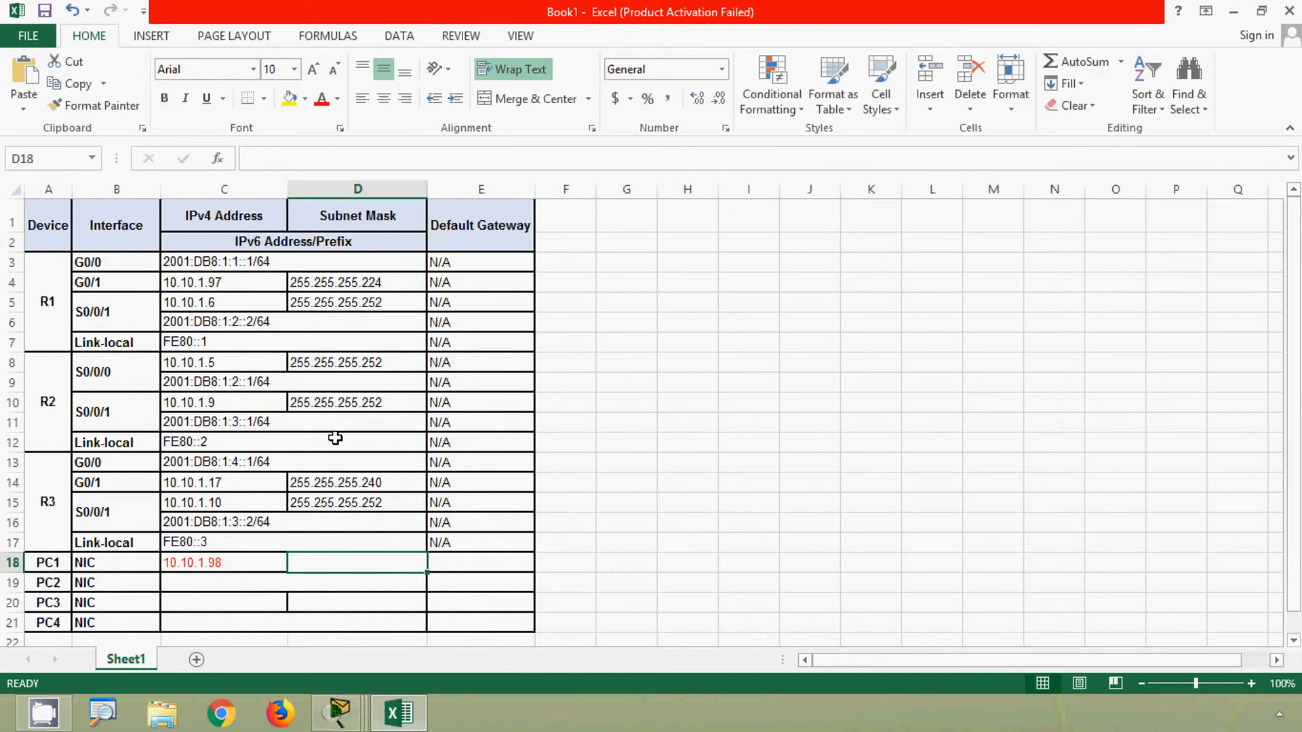
Copy PC1's subnet mask 255.255.255.224 from its Command Prompt into Subnet Mask cell D18 in Excel.
left_click(402, 715)
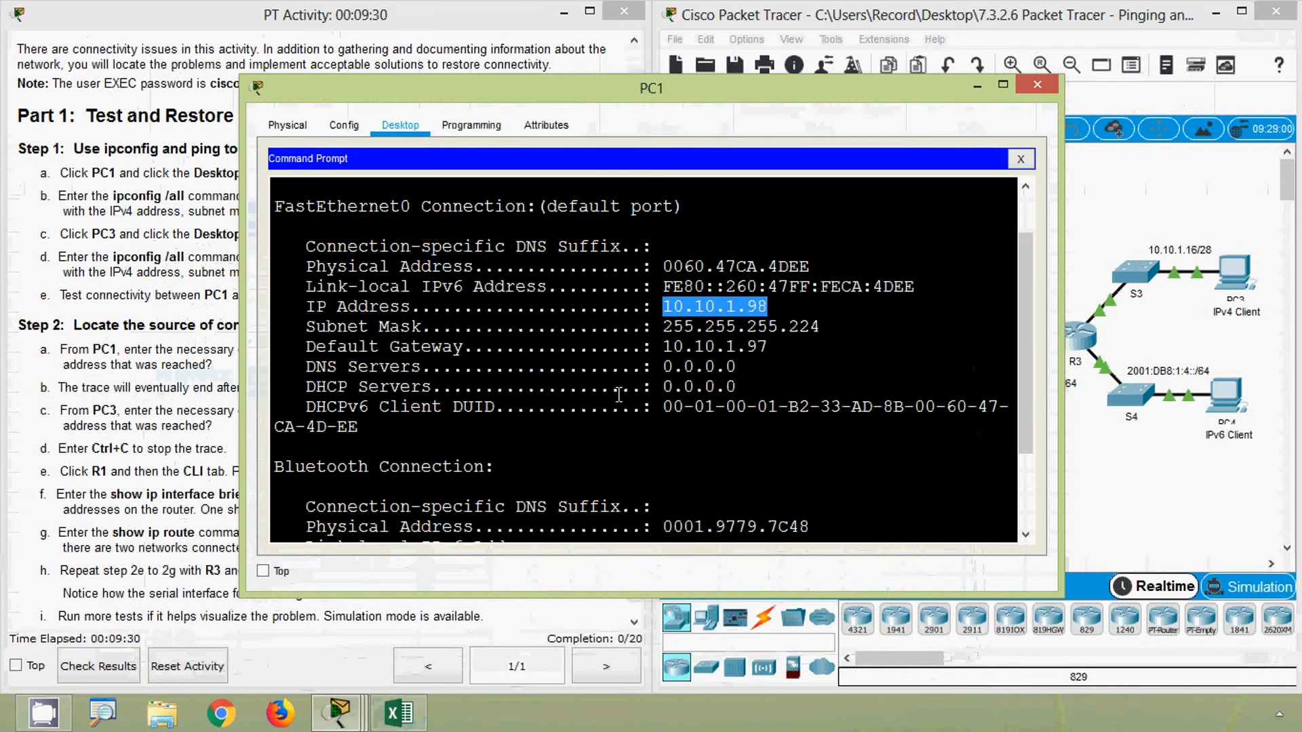
left_click_drag(665, 328, 822, 326)
right_click(797, 336)
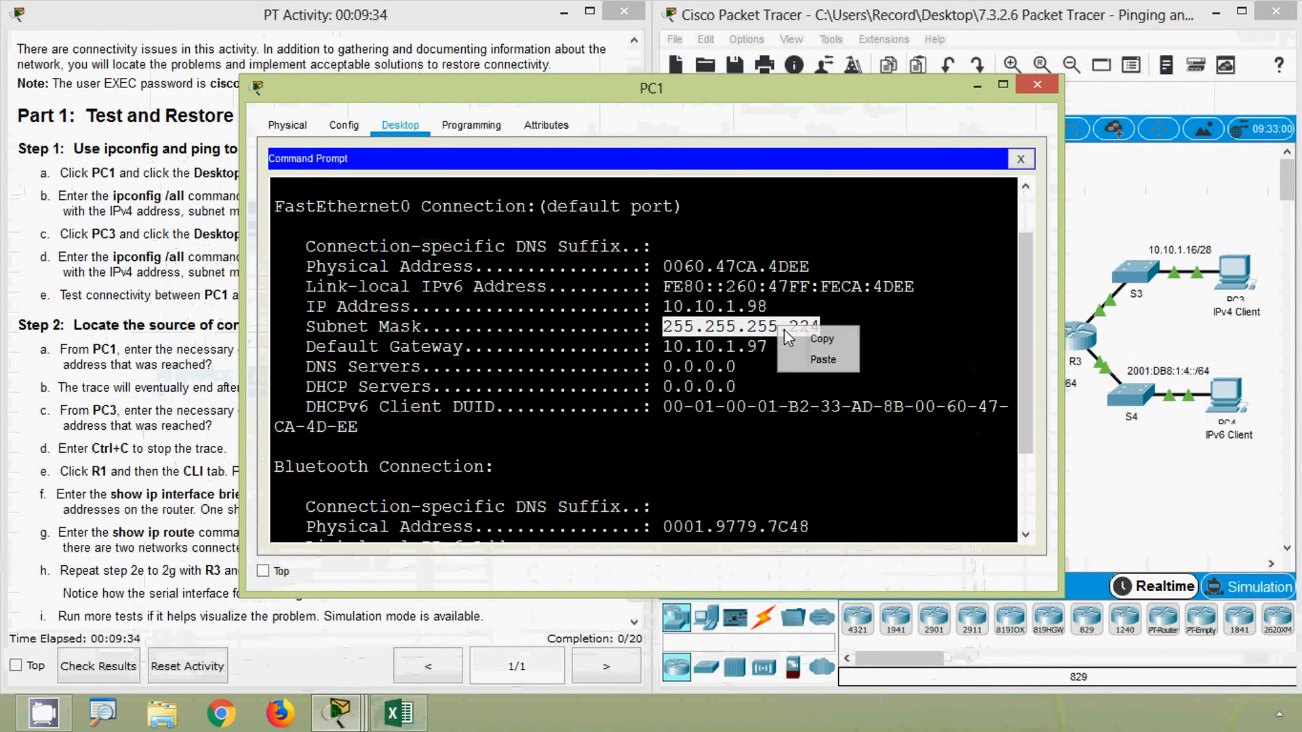
left_click(806, 341)
left_click(391, 700)
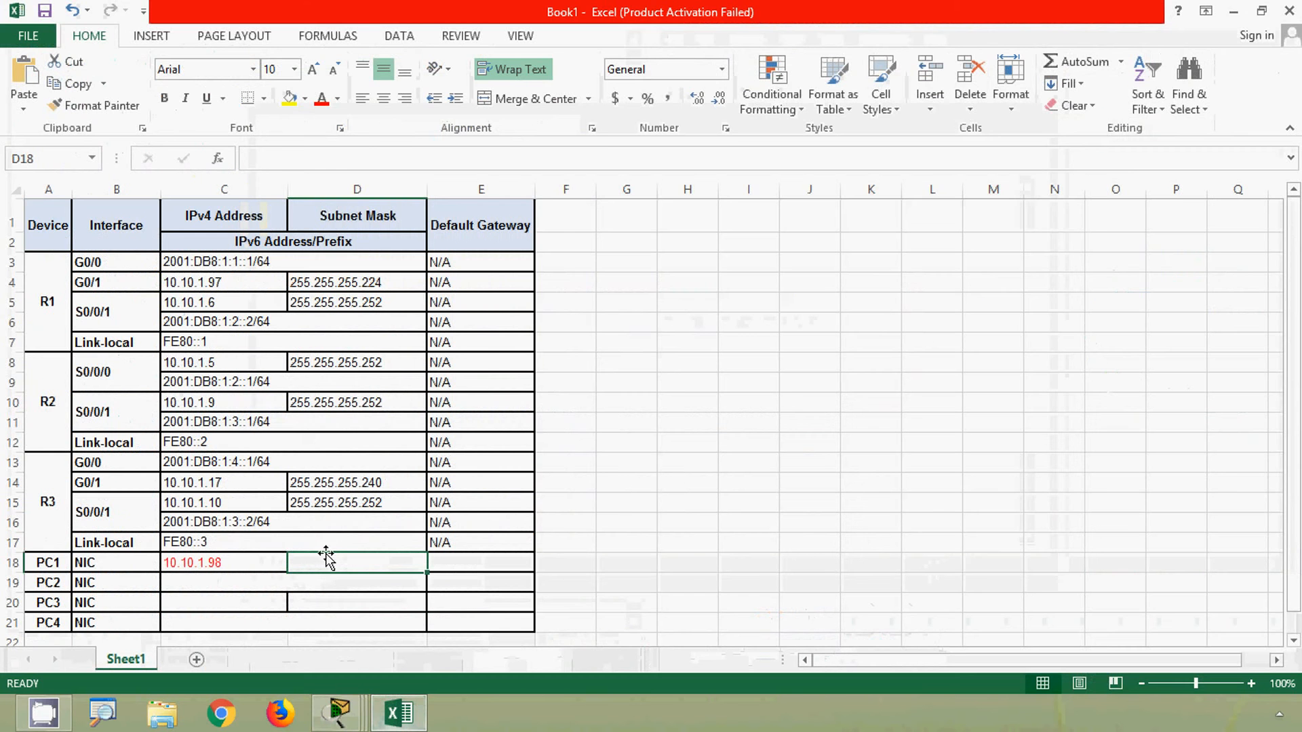
left_click(291, 157)
key("ctrl+v")
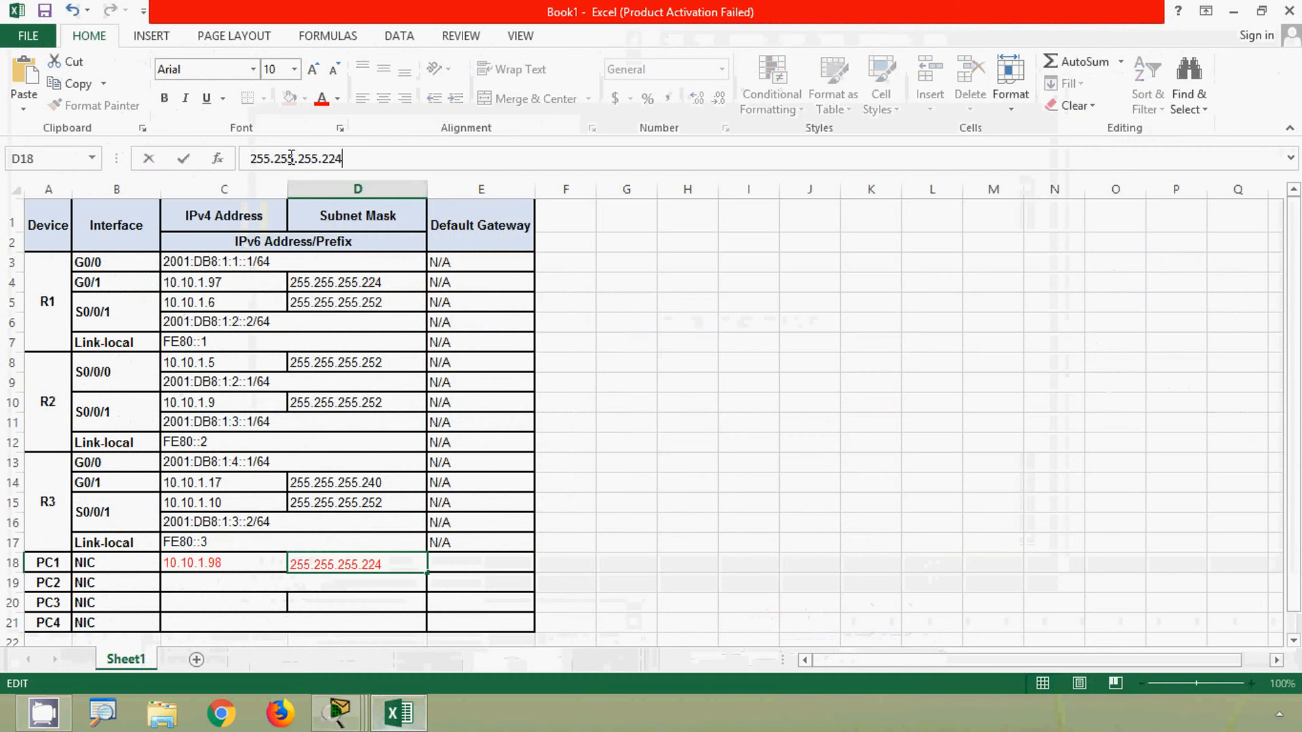
left_click(454, 589)
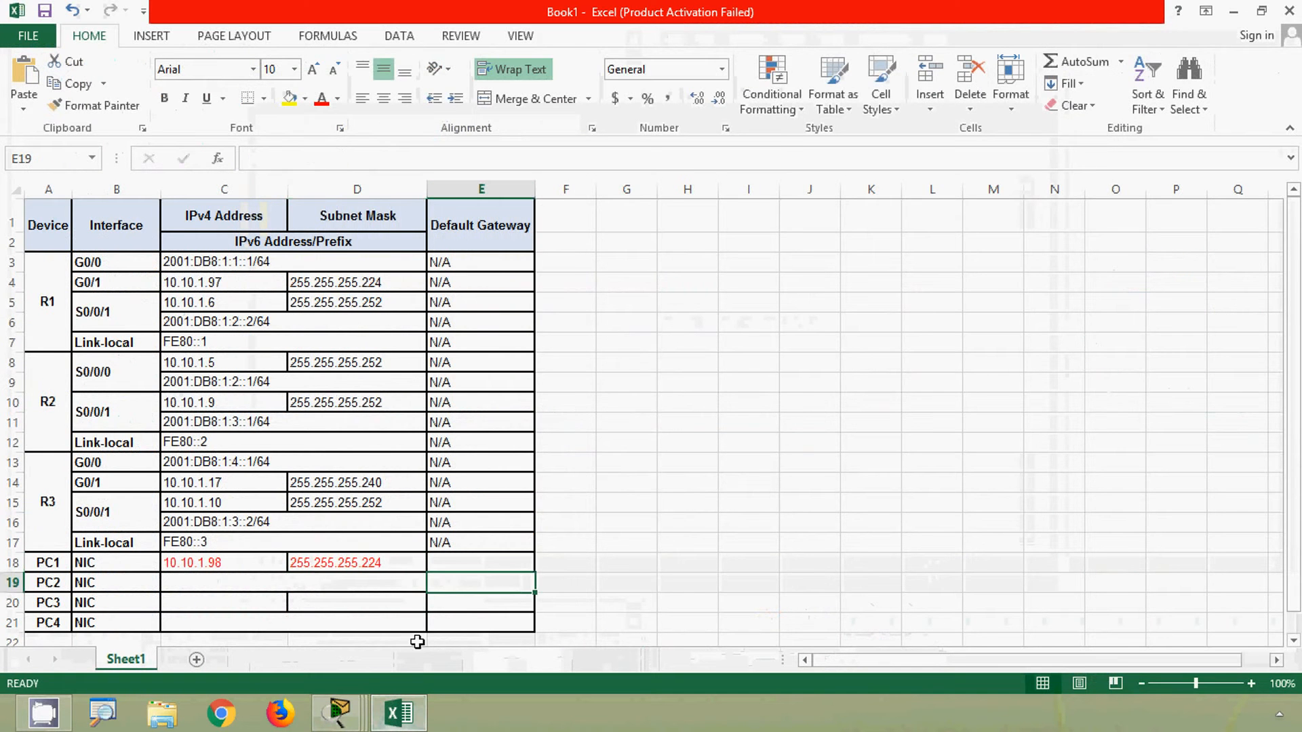
Copy PC1's default gateway 10.10.1.97 from its Command Prompt into Default Gateway cell E18 in Excel.
left_click(398, 712)
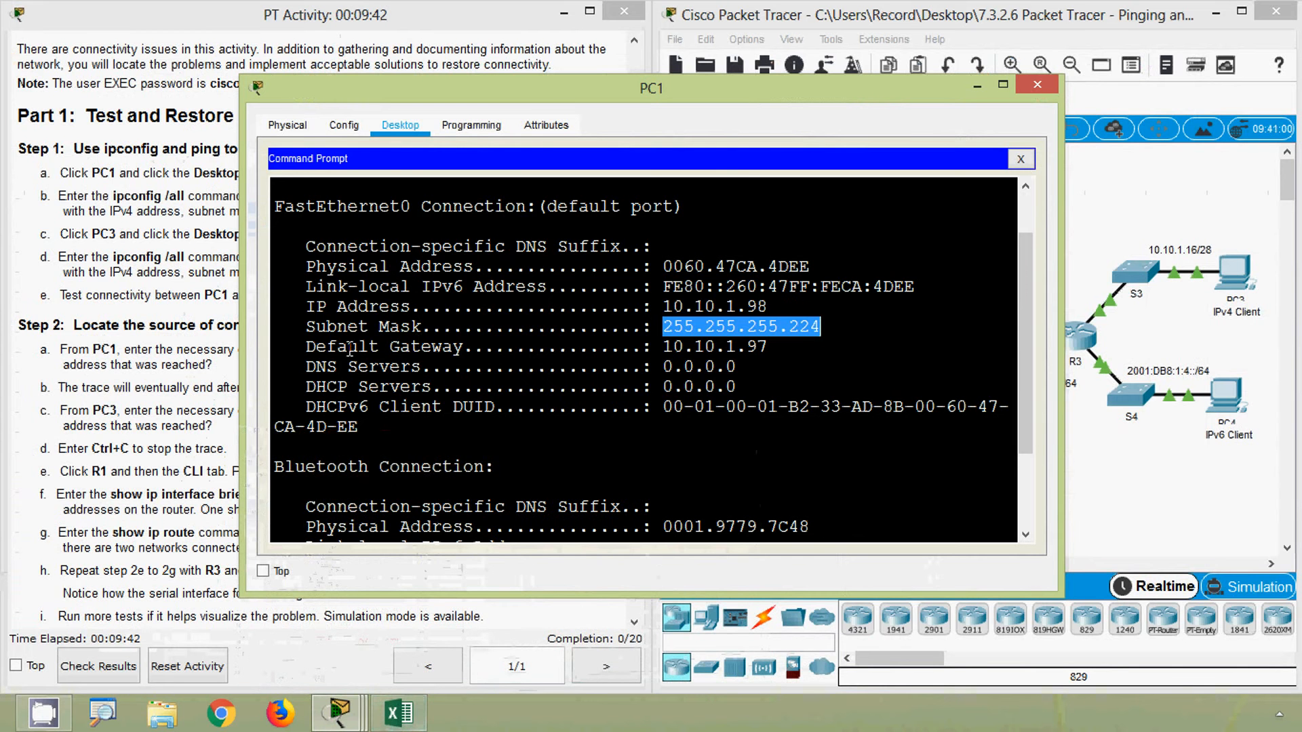
left_click_drag(309, 347, 768, 350)
right_click(750, 360)
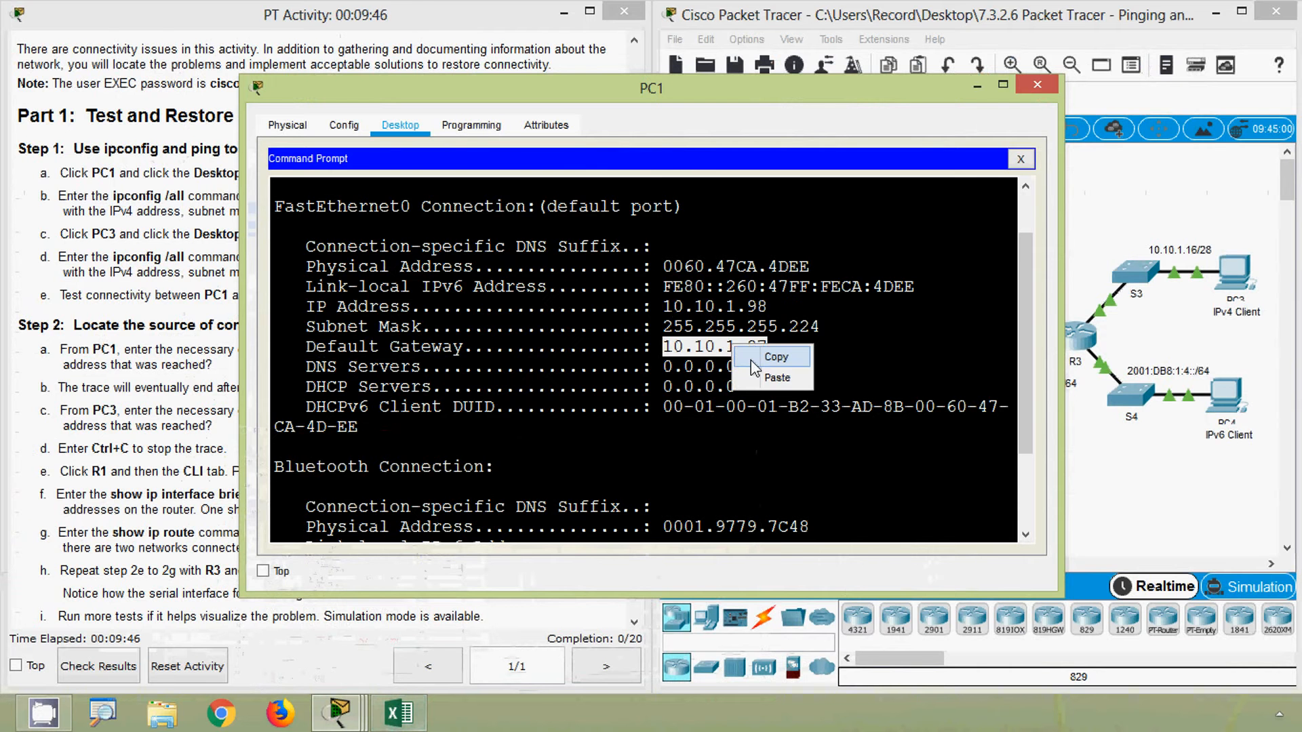
left_click(803, 350)
left_click(399, 712)
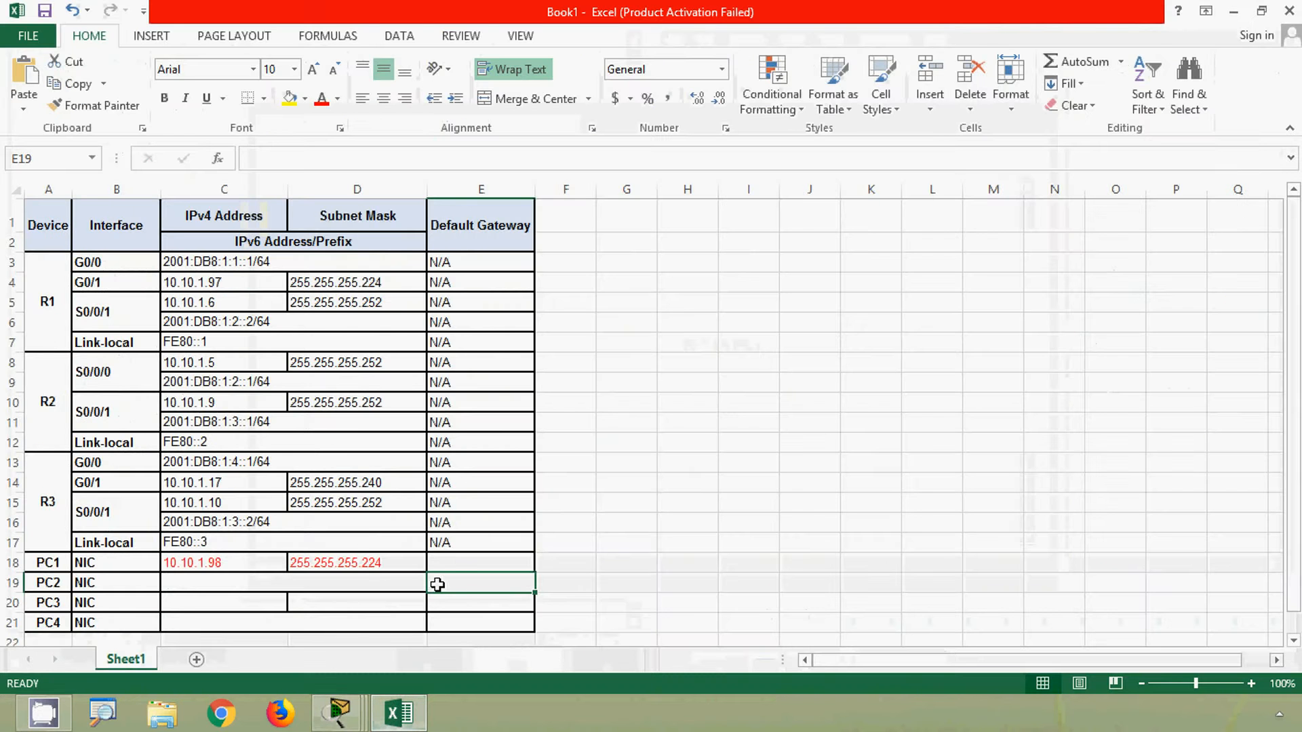
left_click(456, 562)
left_click(279, 165)
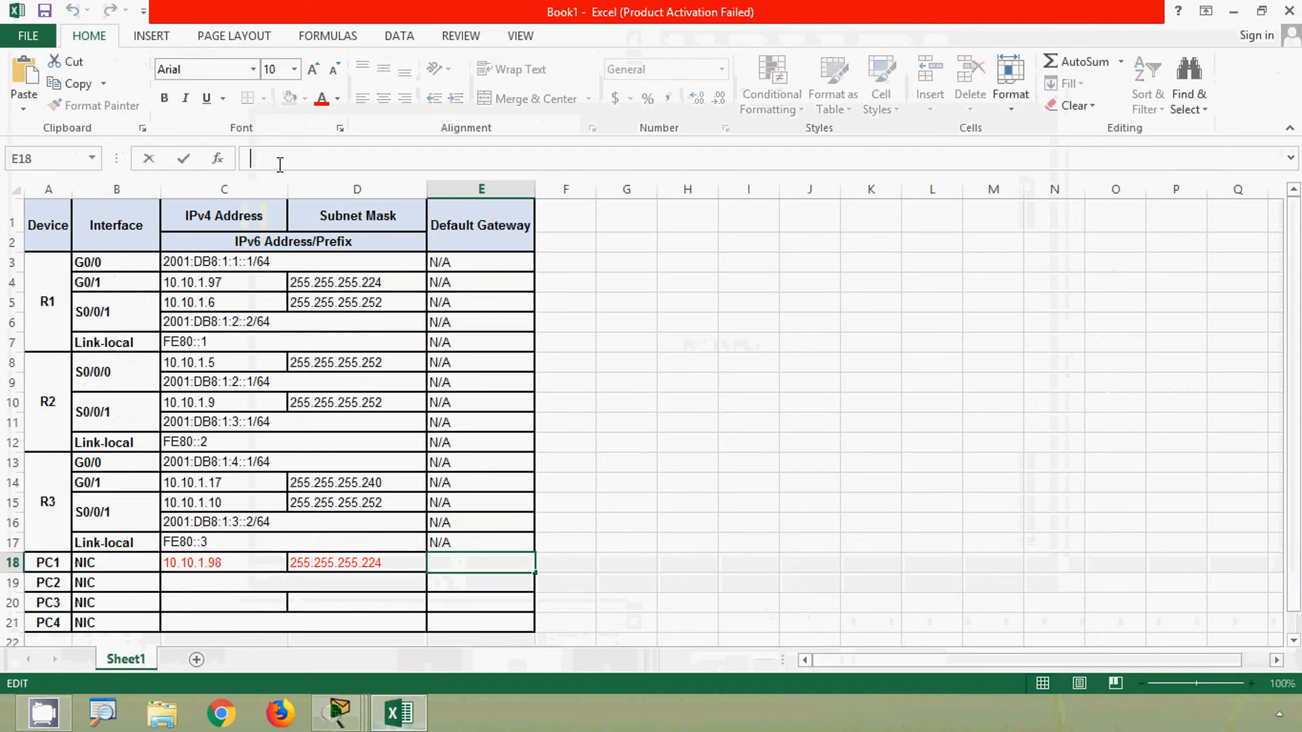
key("ctrl+v")
left_click(482, 582)
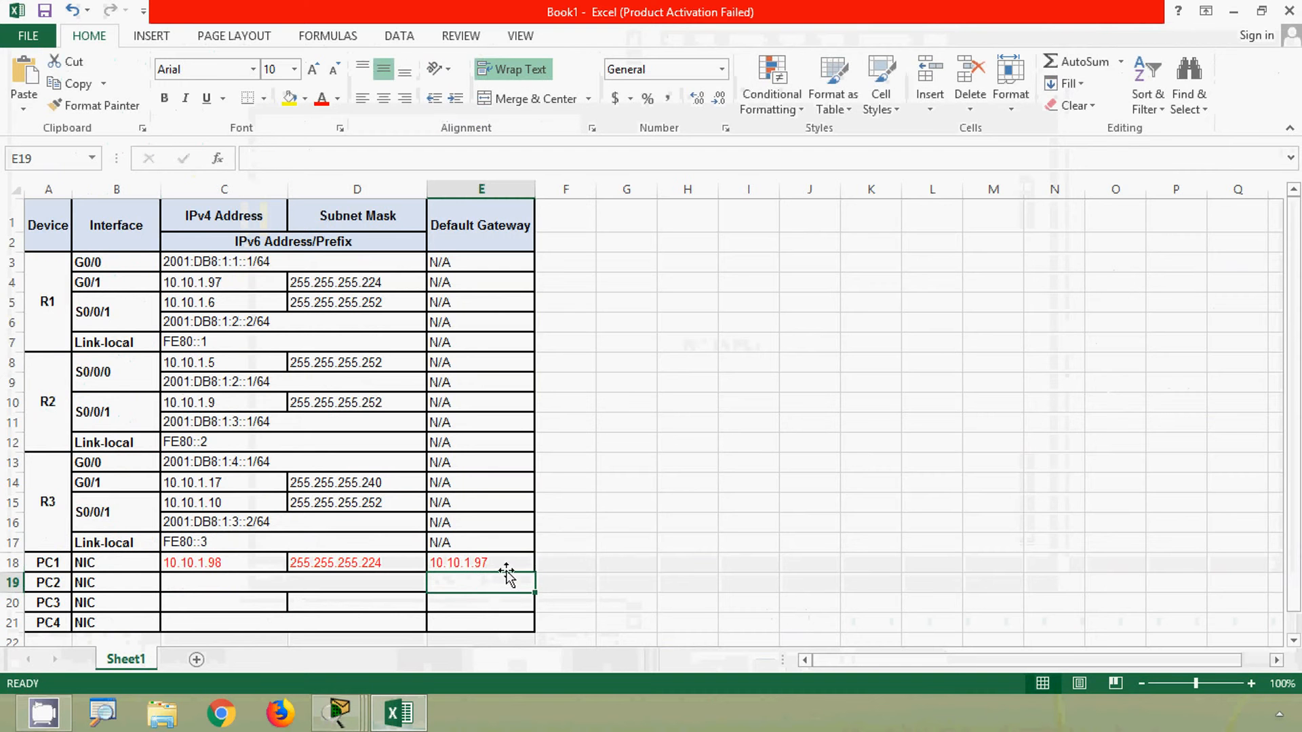
Minimize the Excel workbook and close the PC1 window in Packet Tracer.
left_click(1233, 11)
left_click(996, 187)
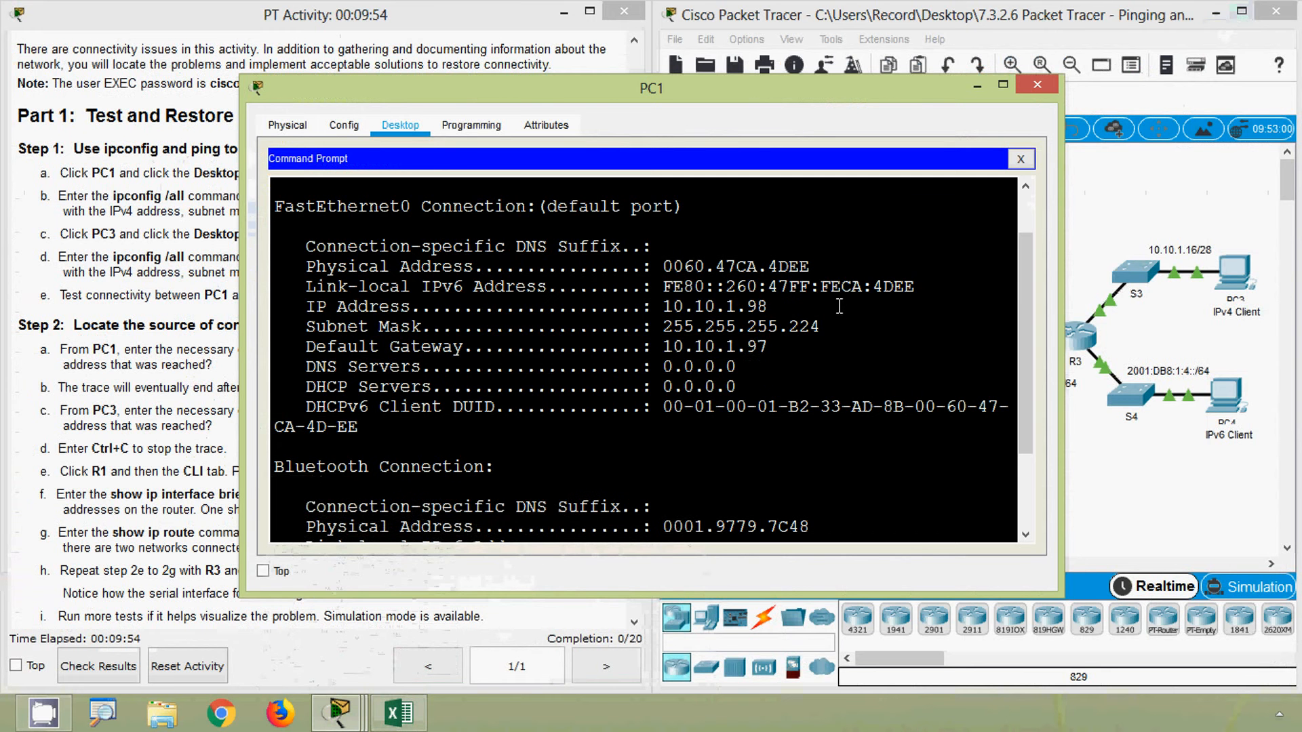
scroll(993, 178, "down", 1)
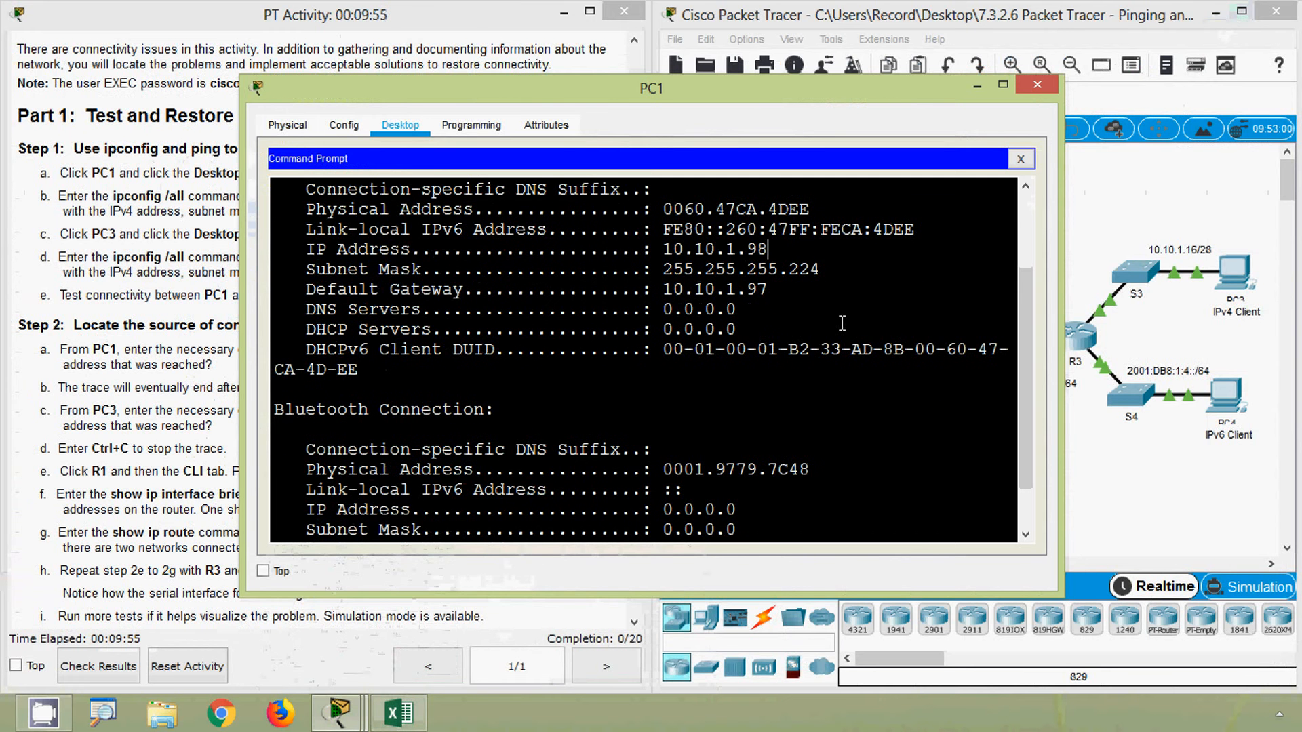
left_click(1036, 88)
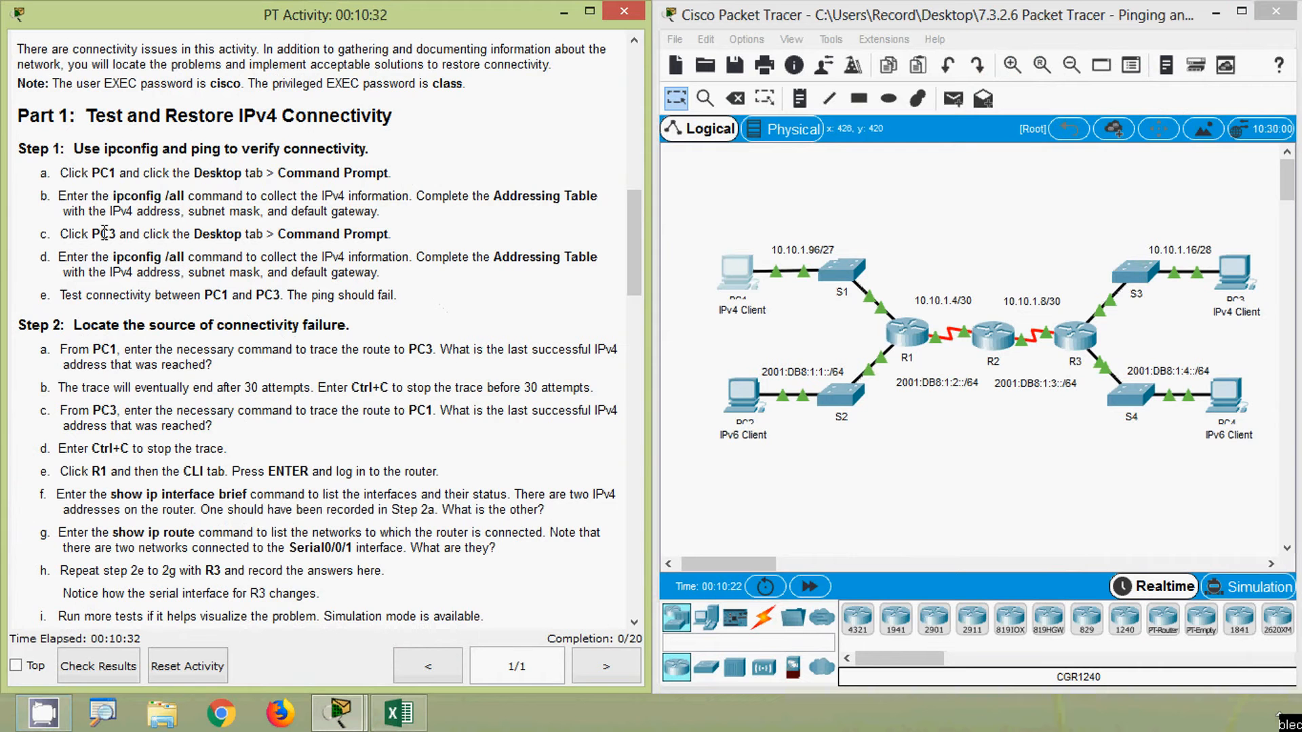
Open PC3's Command Prompt and run ipconfig /all to collect its IPv4 information.
left_click_drag(101, 234, 183, 234)
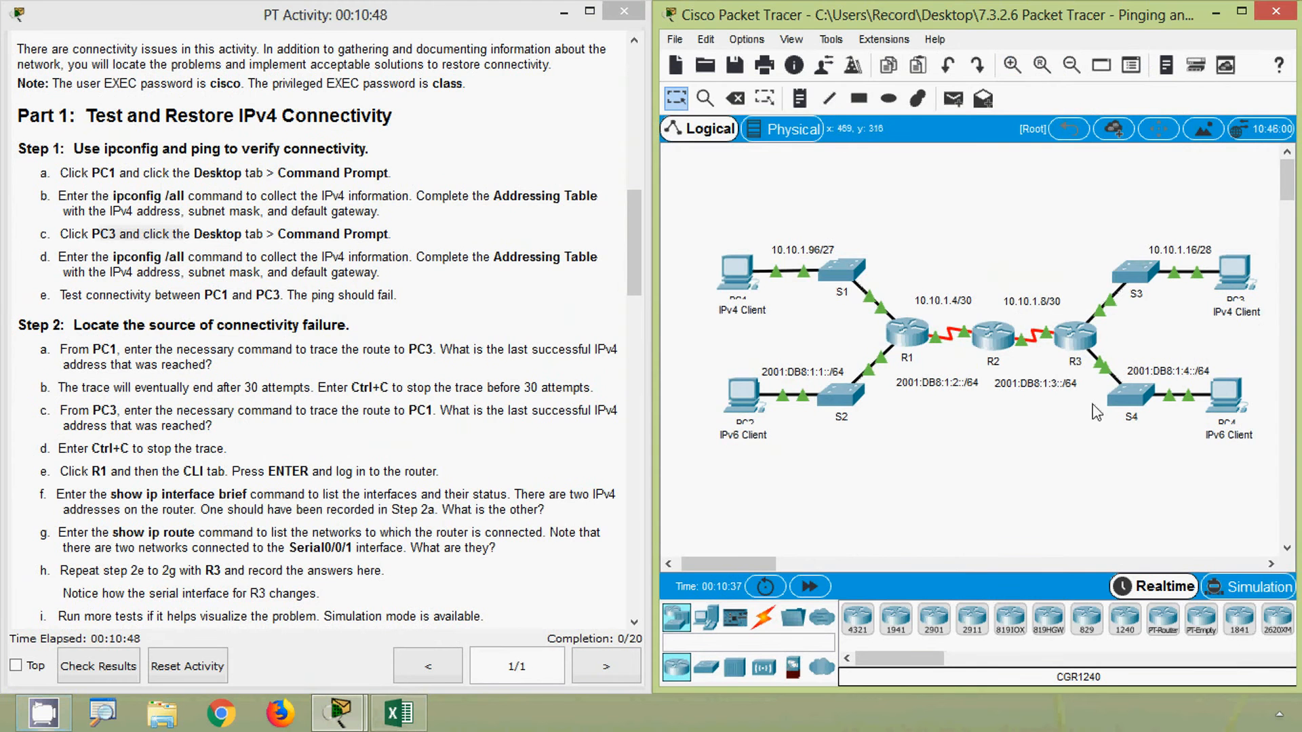
left_click(1236, 273)
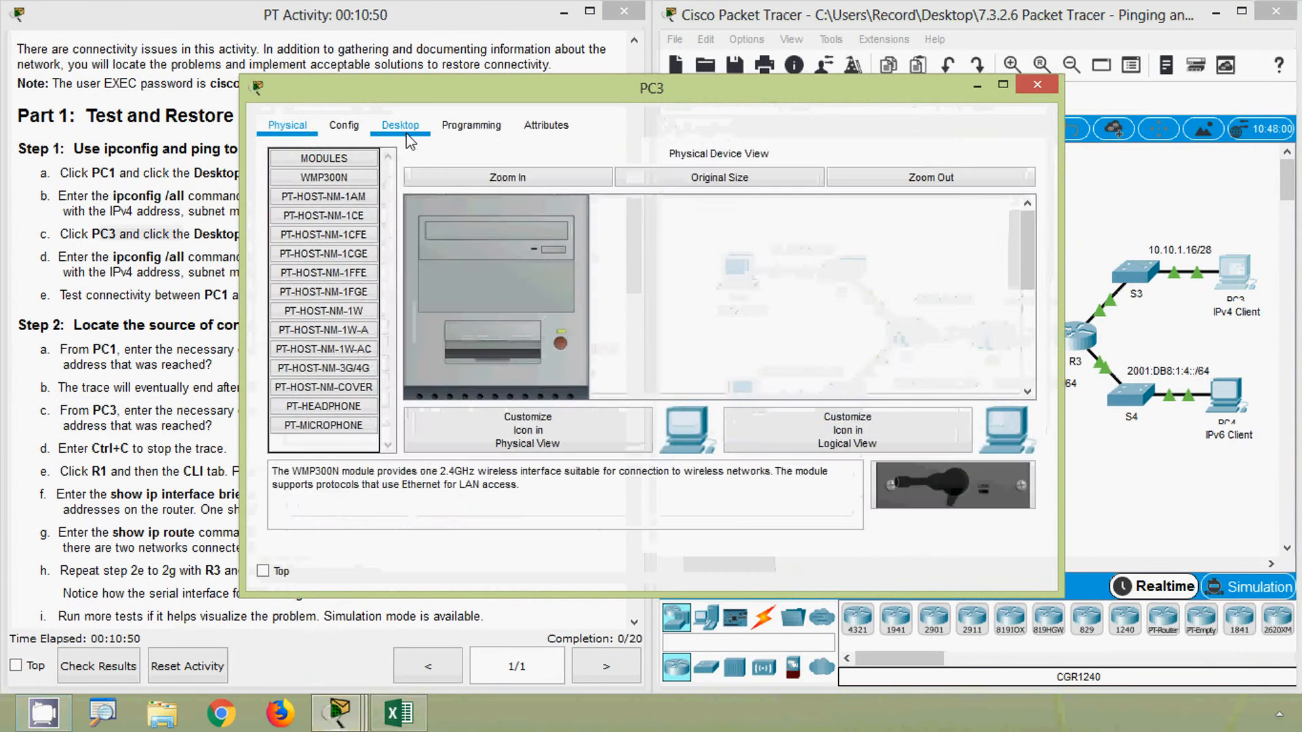
left_click(402, 129)
left_click(791, 190)
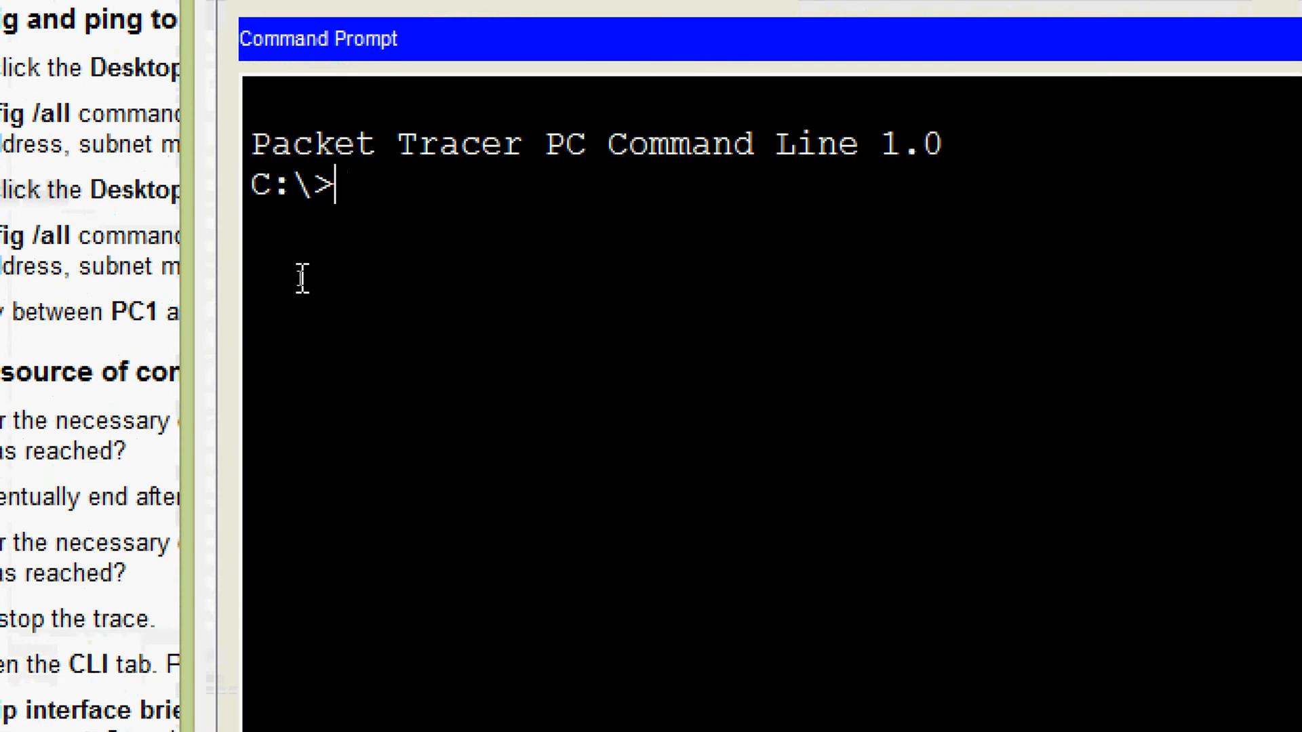
type("ipconfig")
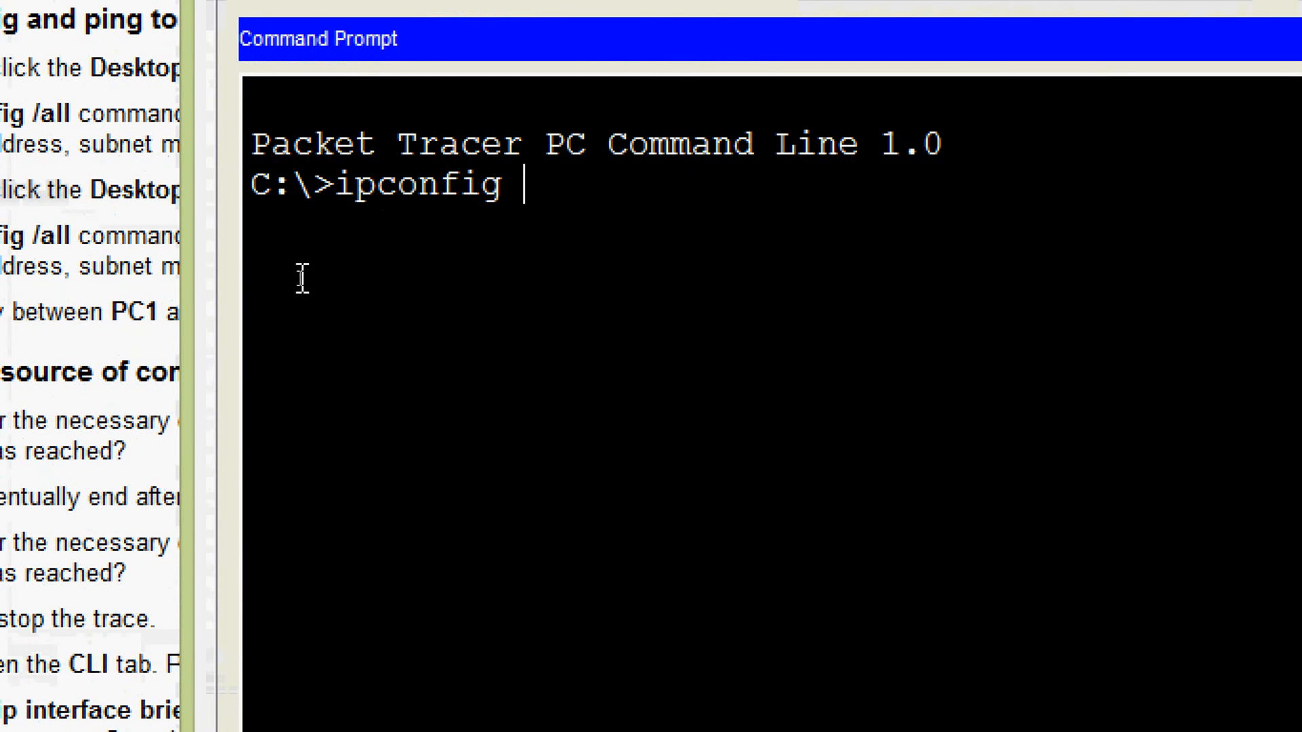
type(" /all")
key("Return")
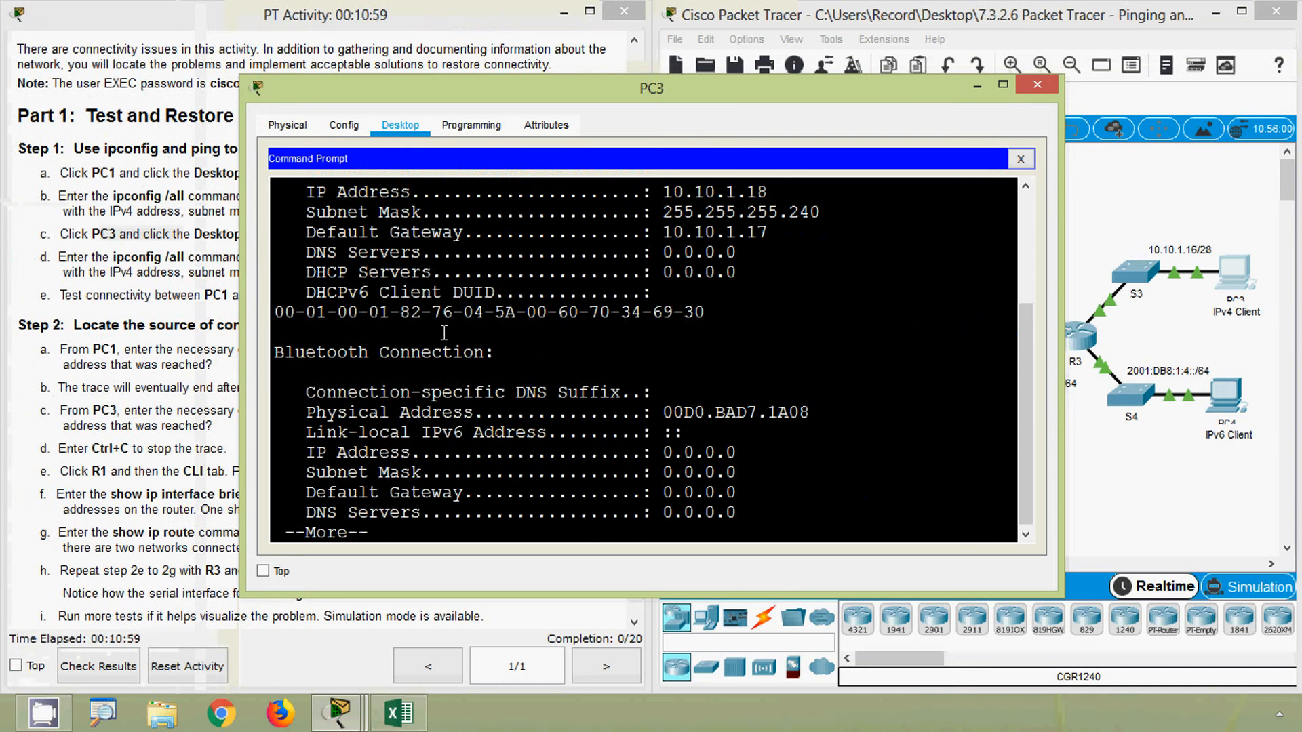
Copy PC3's IP address 10.10.1.18 from its Command Prompt into IPv4 Address cell C20 in Excel.
scroll(683, 587, "up", 2)
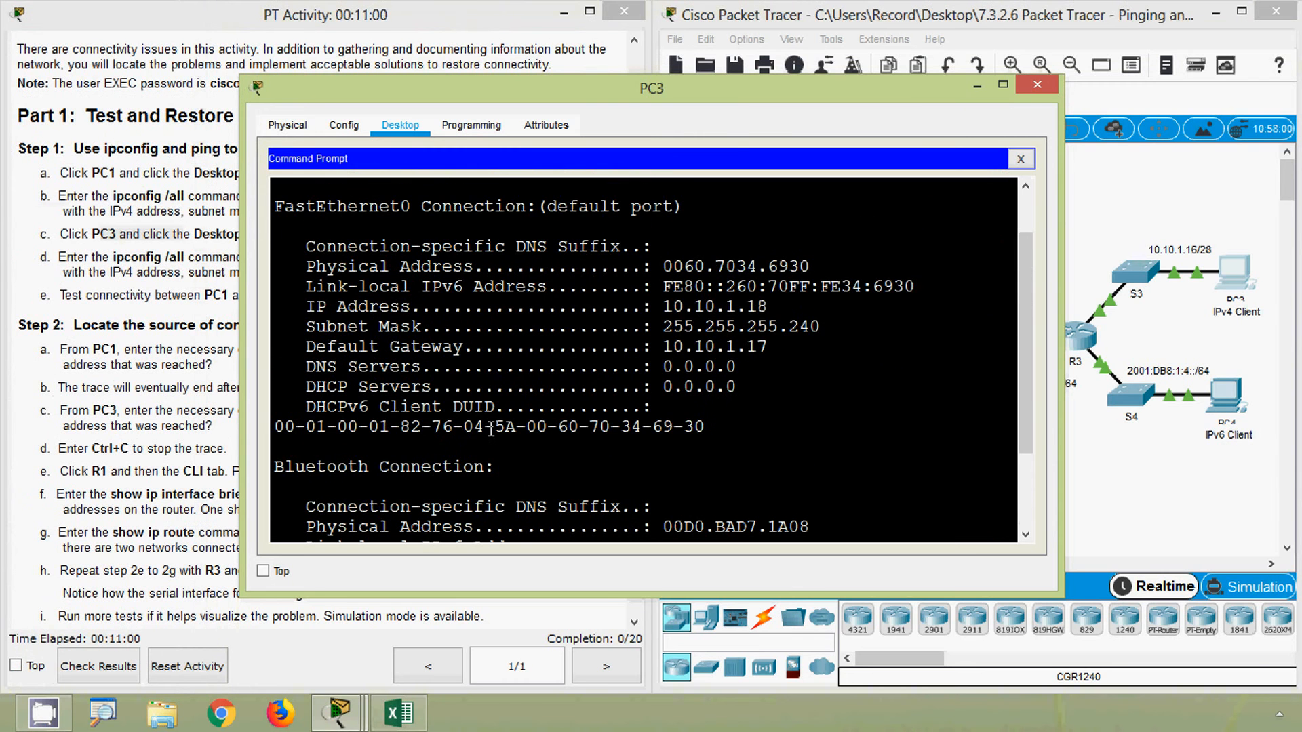
left_click_drag(309, 308, 783, 326)
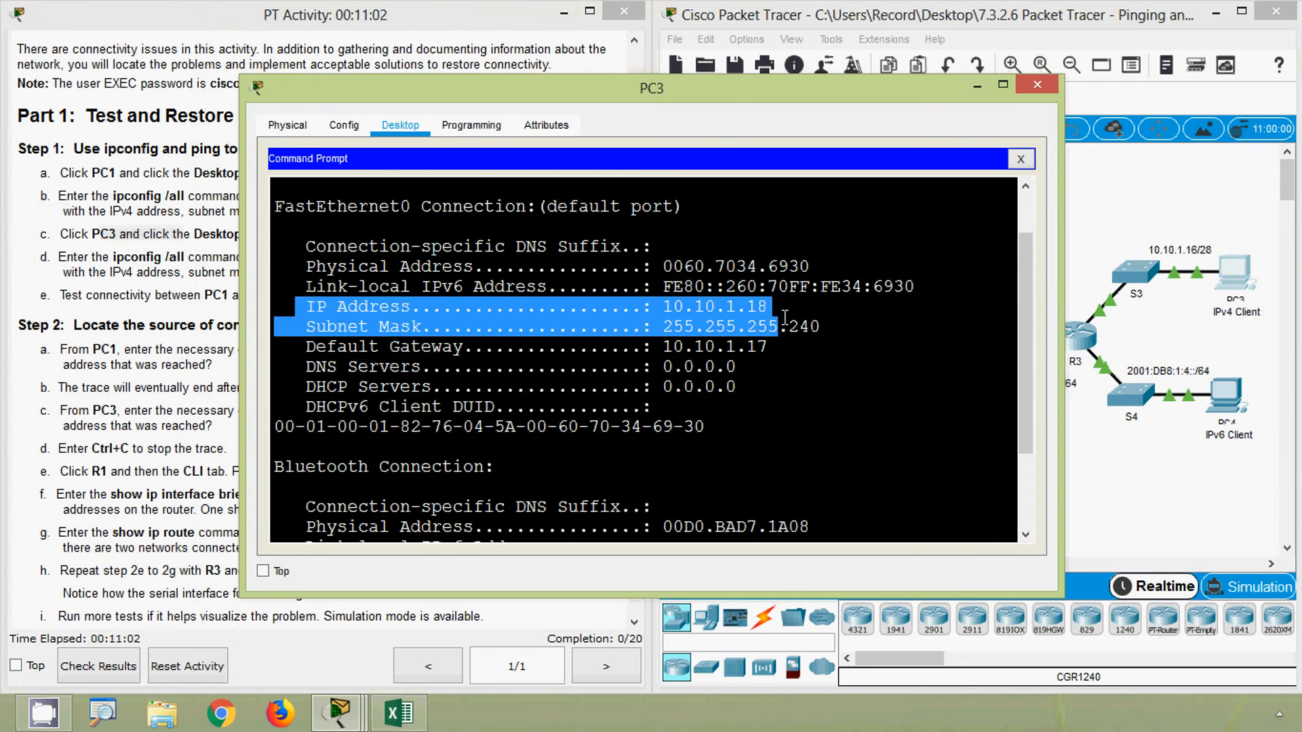
left_click(768, 308)
left_click_drag(669, 307, 762, 308)
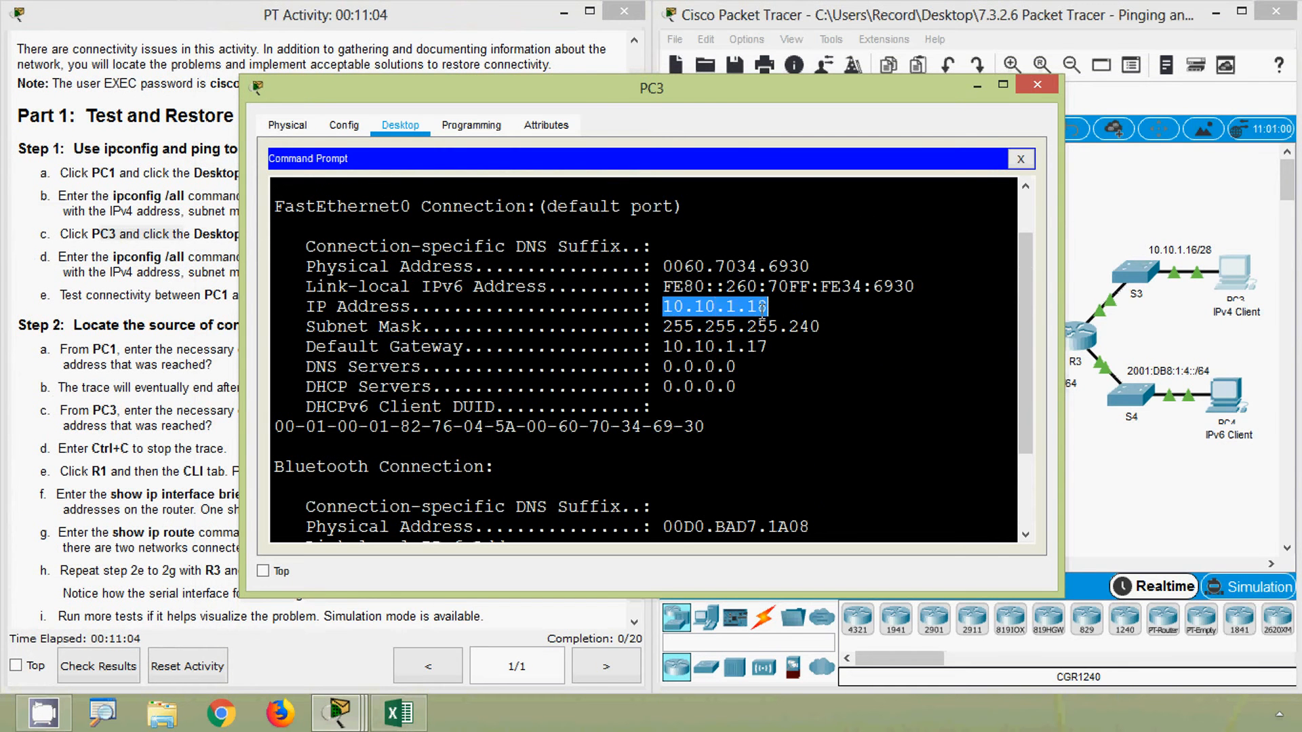
right_click(737, 309)
left_click(753, 318)
left_click(398, 712)
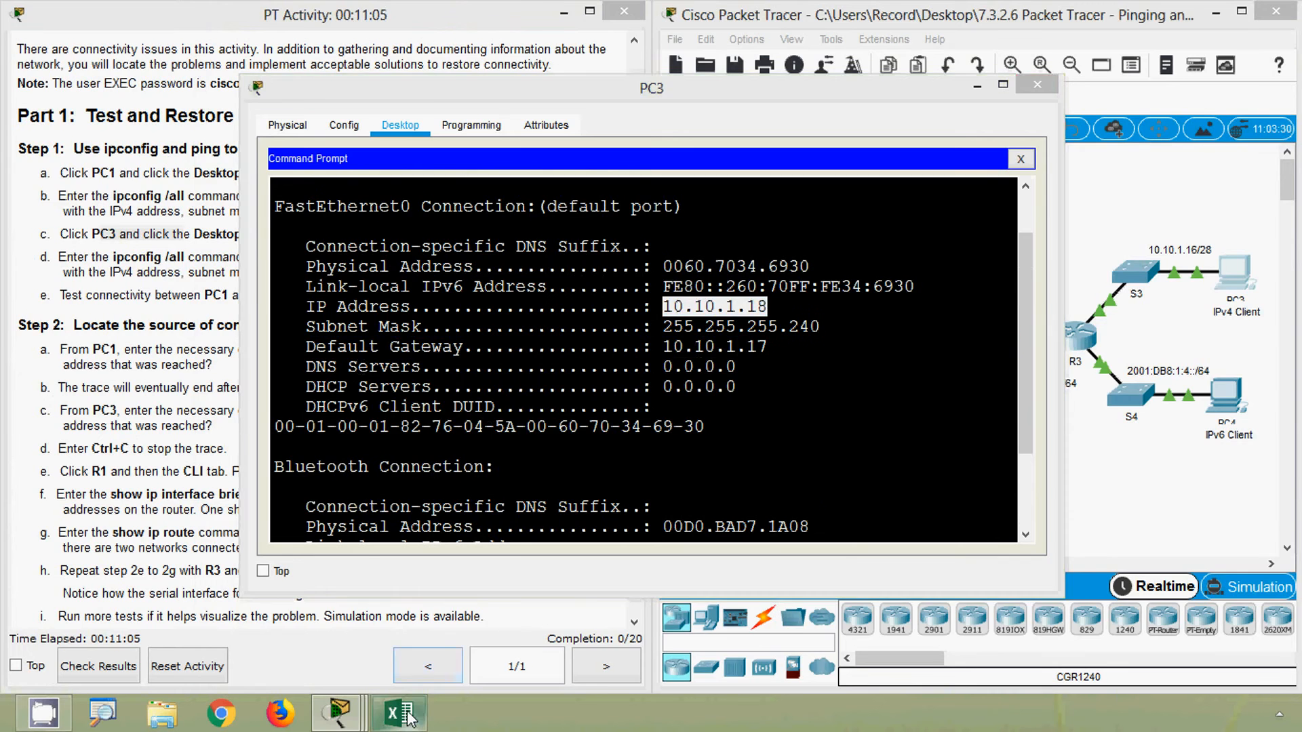
left_click(192, 605)
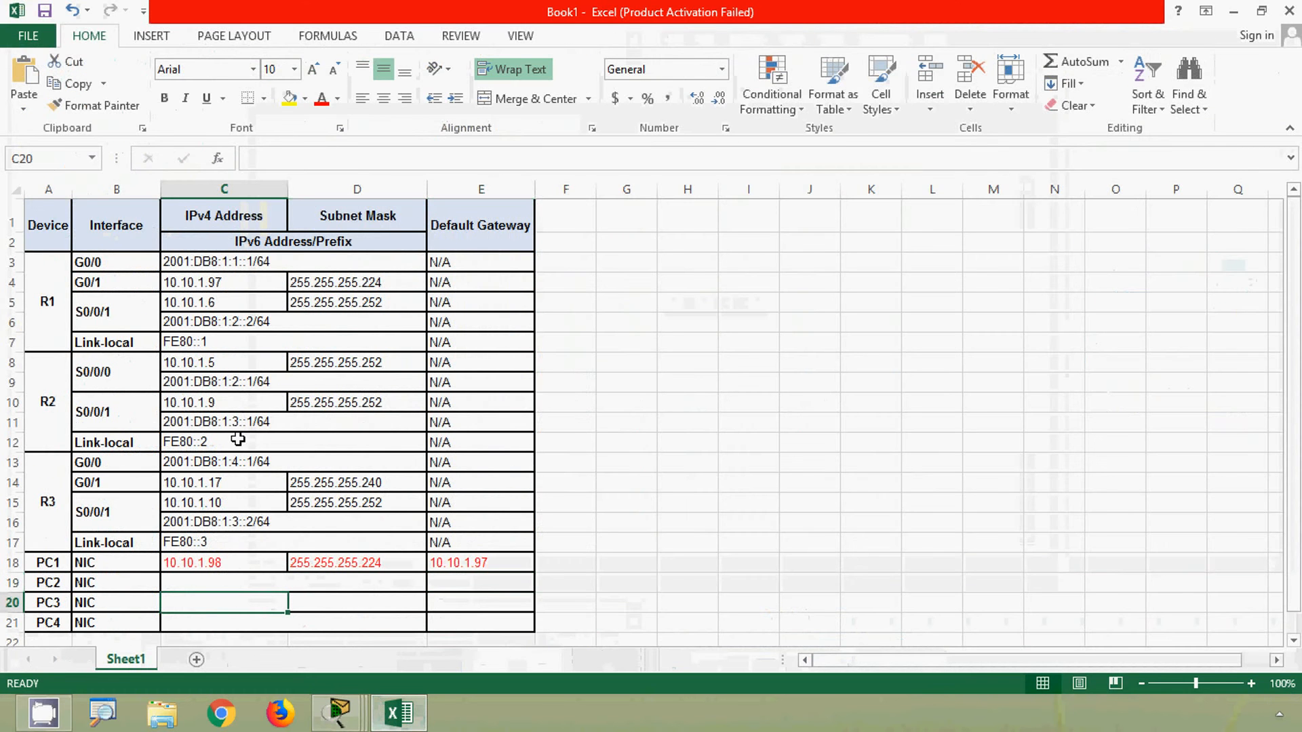
left_click(281, 159)
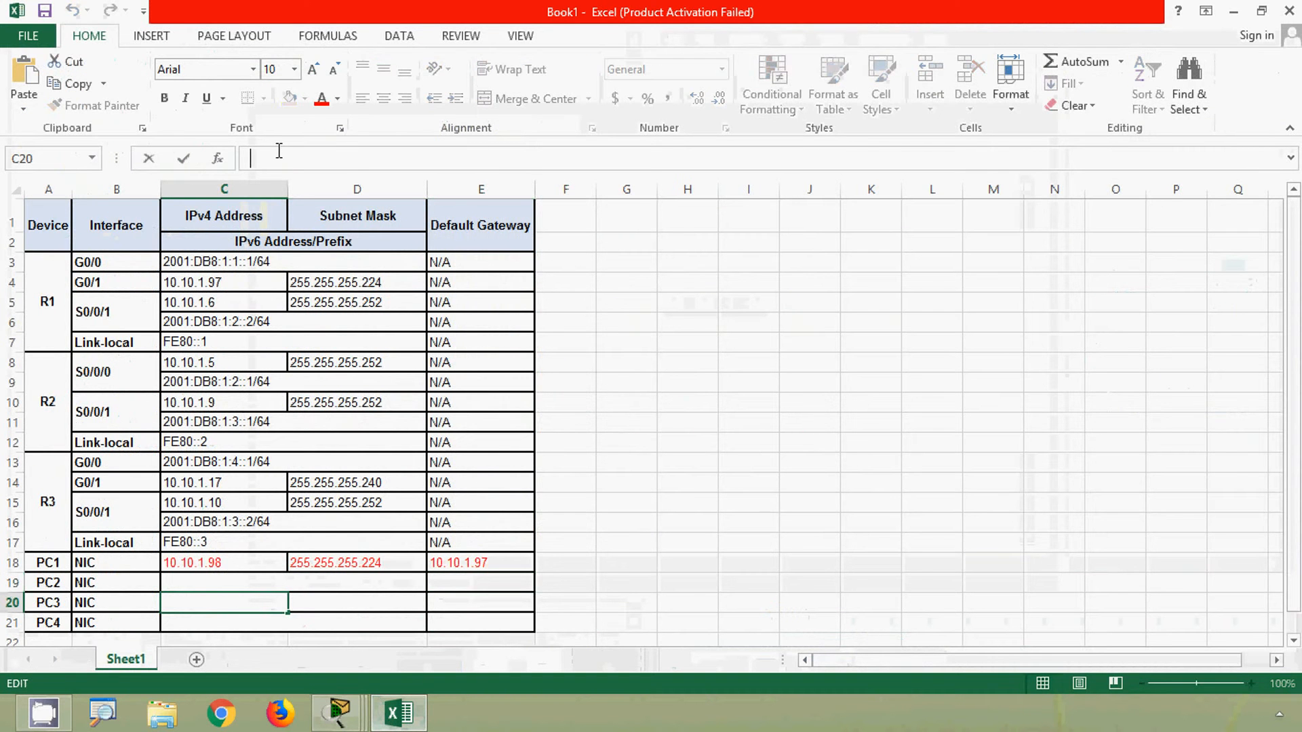
key("ctrl+v")
key("ctrl+Return")
key("Right")
Copy PC3's subnet mask 255.255.255.240 from its Command Prompt into Subnet Mask cell D20 in Excel.
key("alt+Tab")
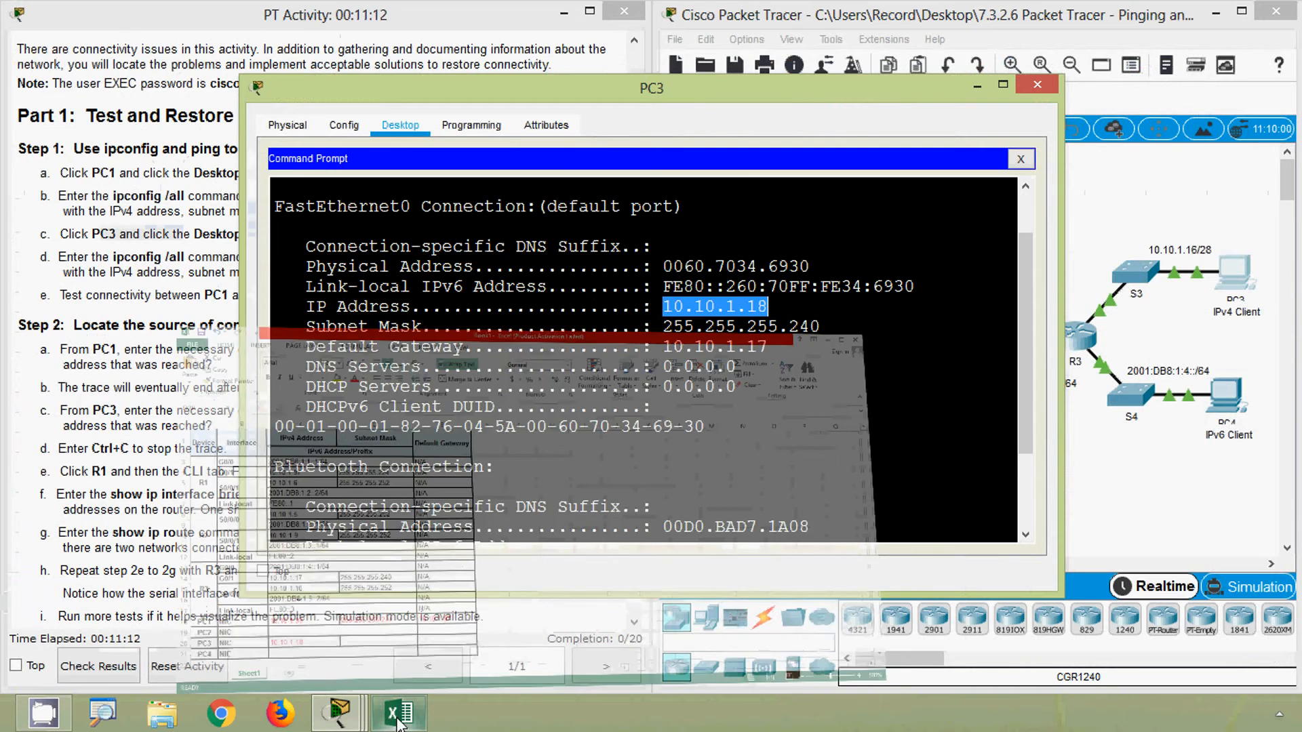
left_click_drag(664, 327, 837, 328)
right_click(783, 326)
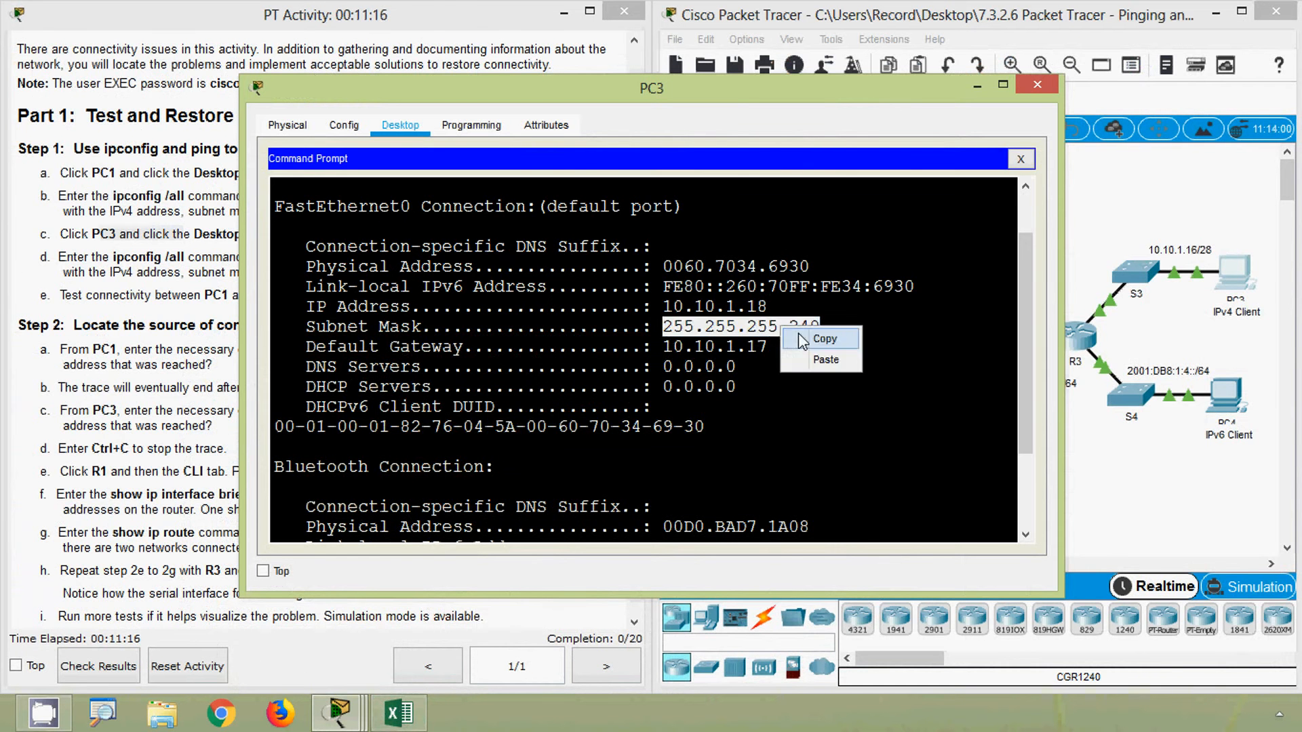
left_click(807, 337)
left_click(390, 712)
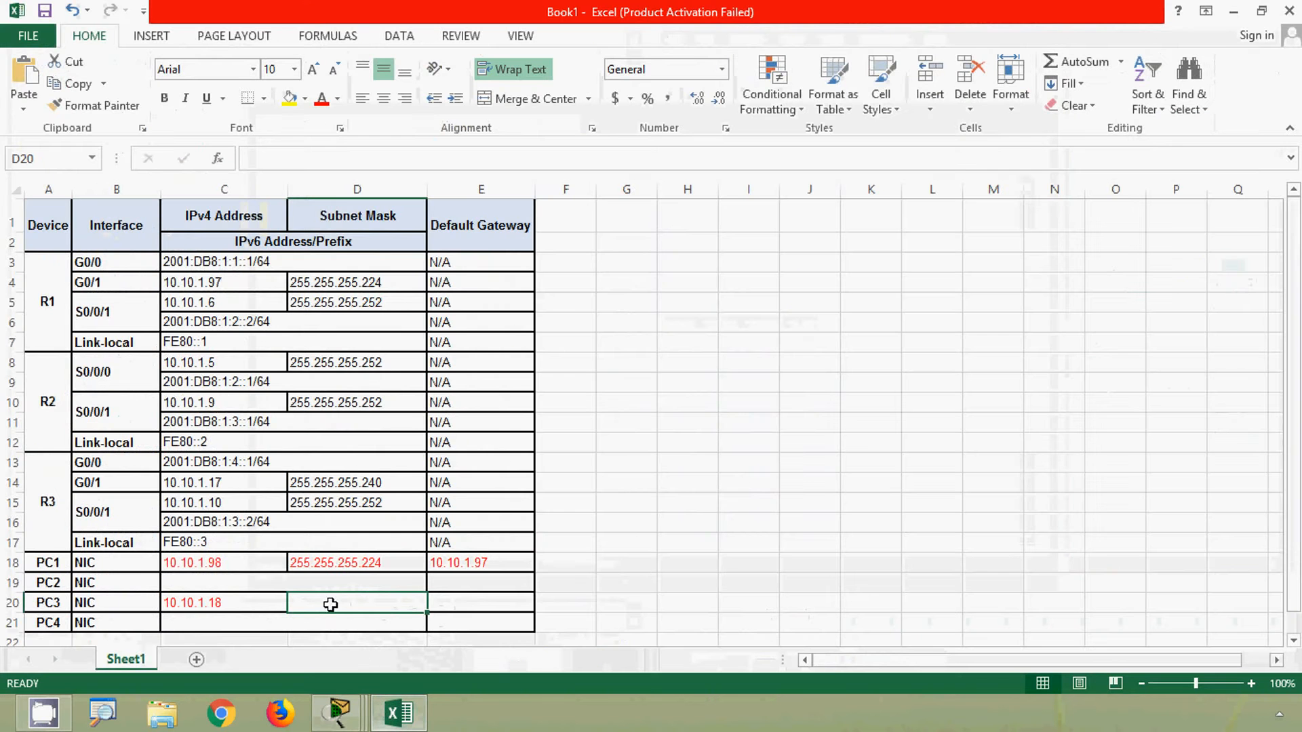
left_click(365, 155)
key("ctrl+v")
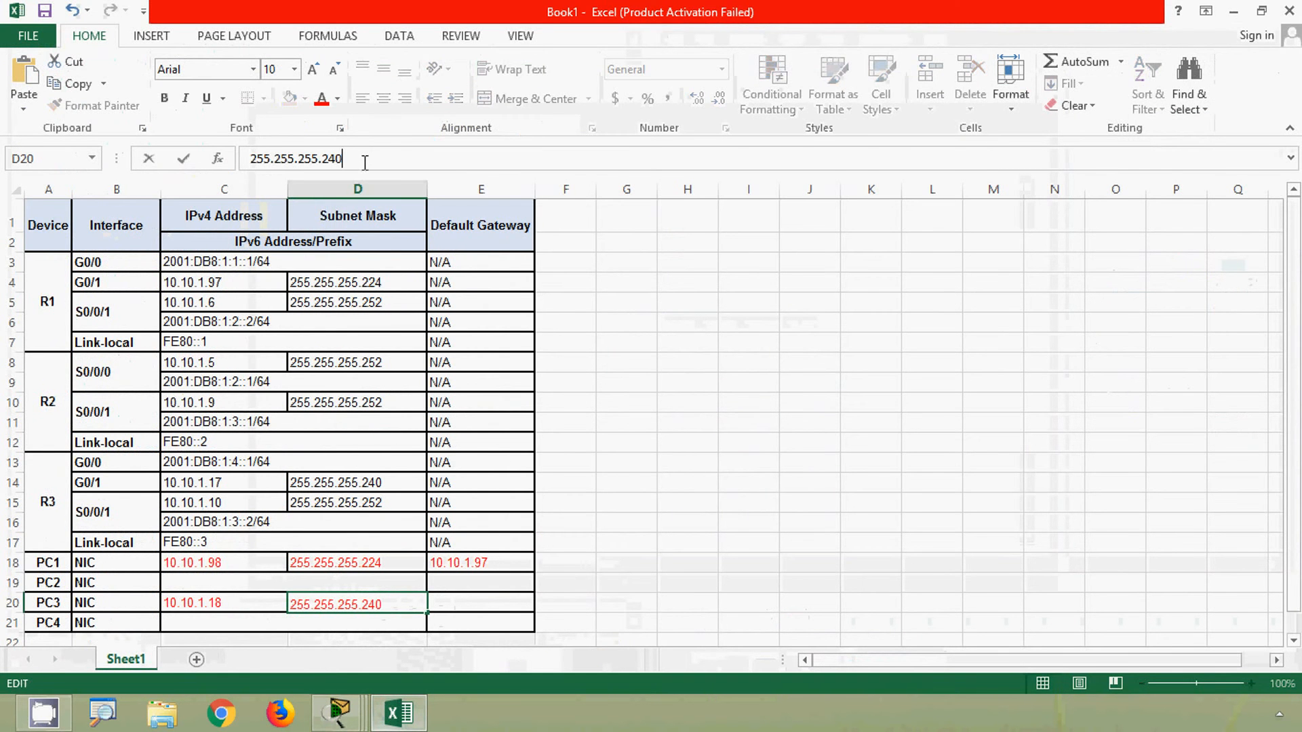
key("Tab")
Copy PC3's default gateway 10.10.1.17 into Default Gateway cell E20 in Excel, and close the PC3 window in Packet Tracer.
left_click(405, 713)
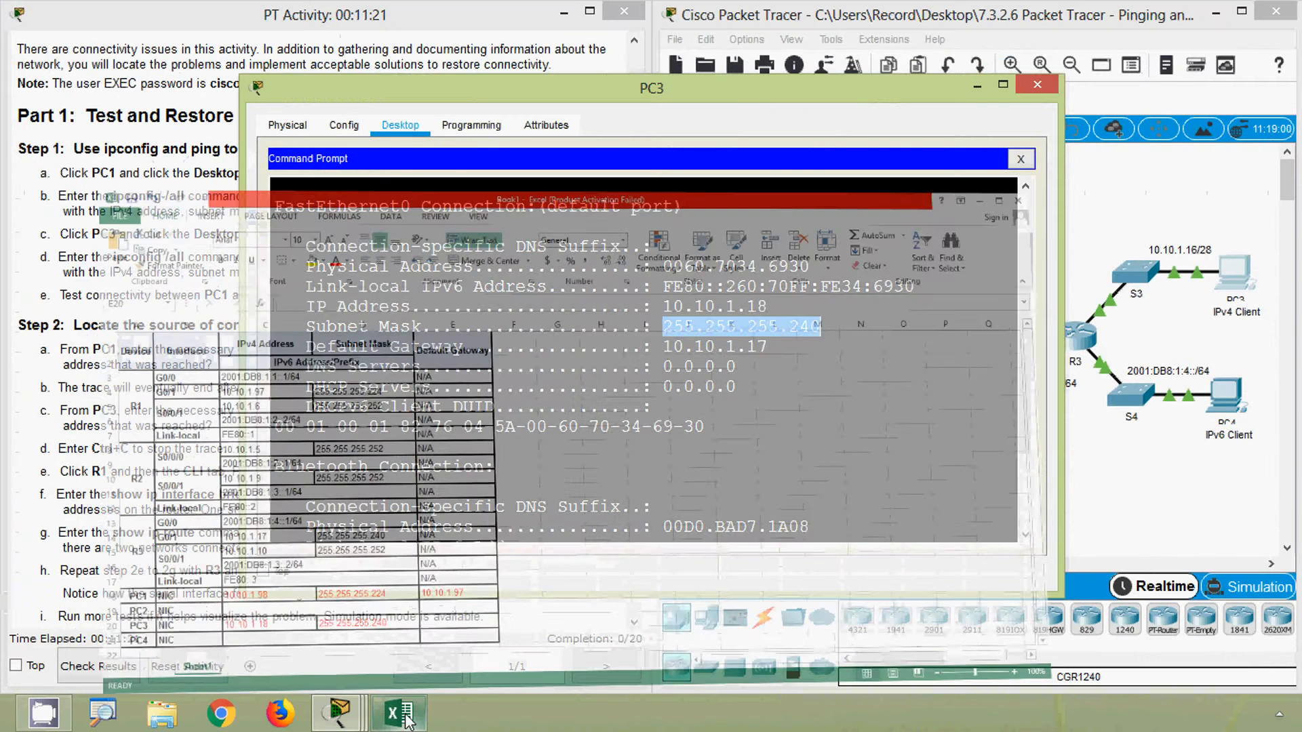
left_click_drag(665, 348, 770, 348)
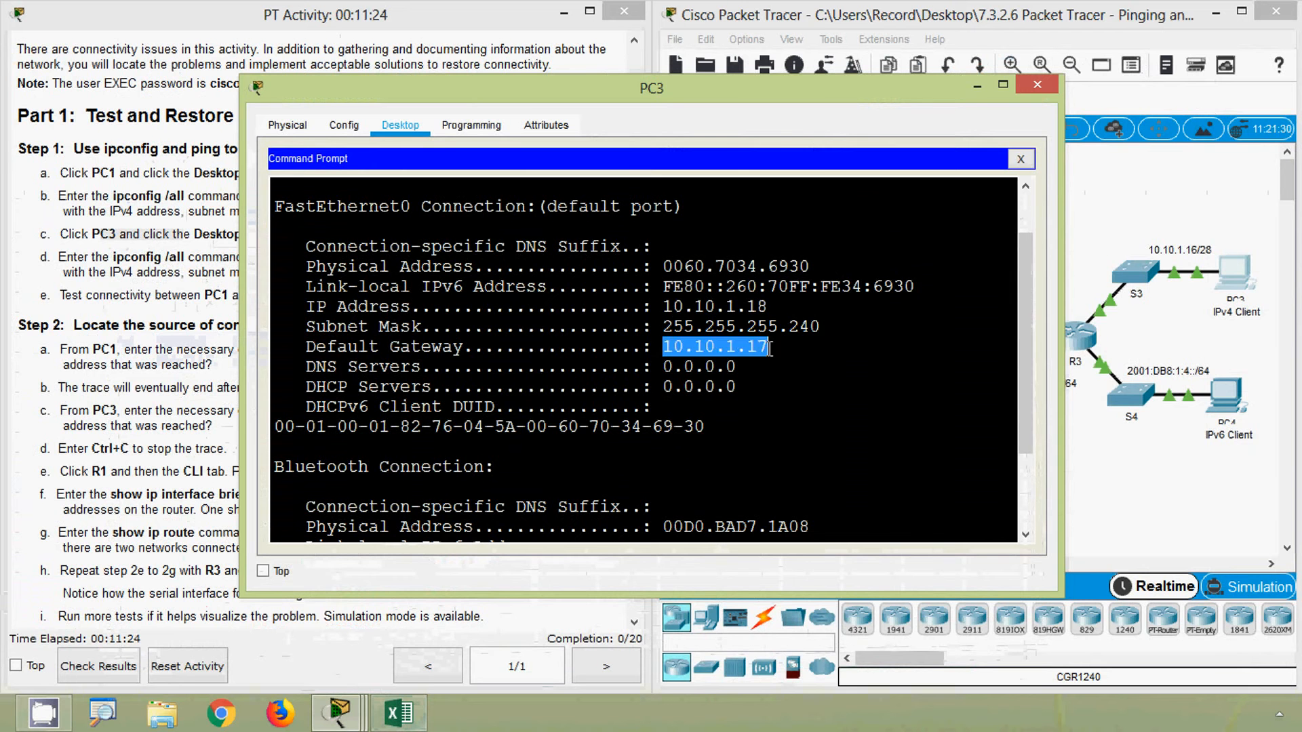
right_click(724, 349)
left_click(753, 356)
left_click_drag(485, 348, 286, 348)
left_click(399, 713)
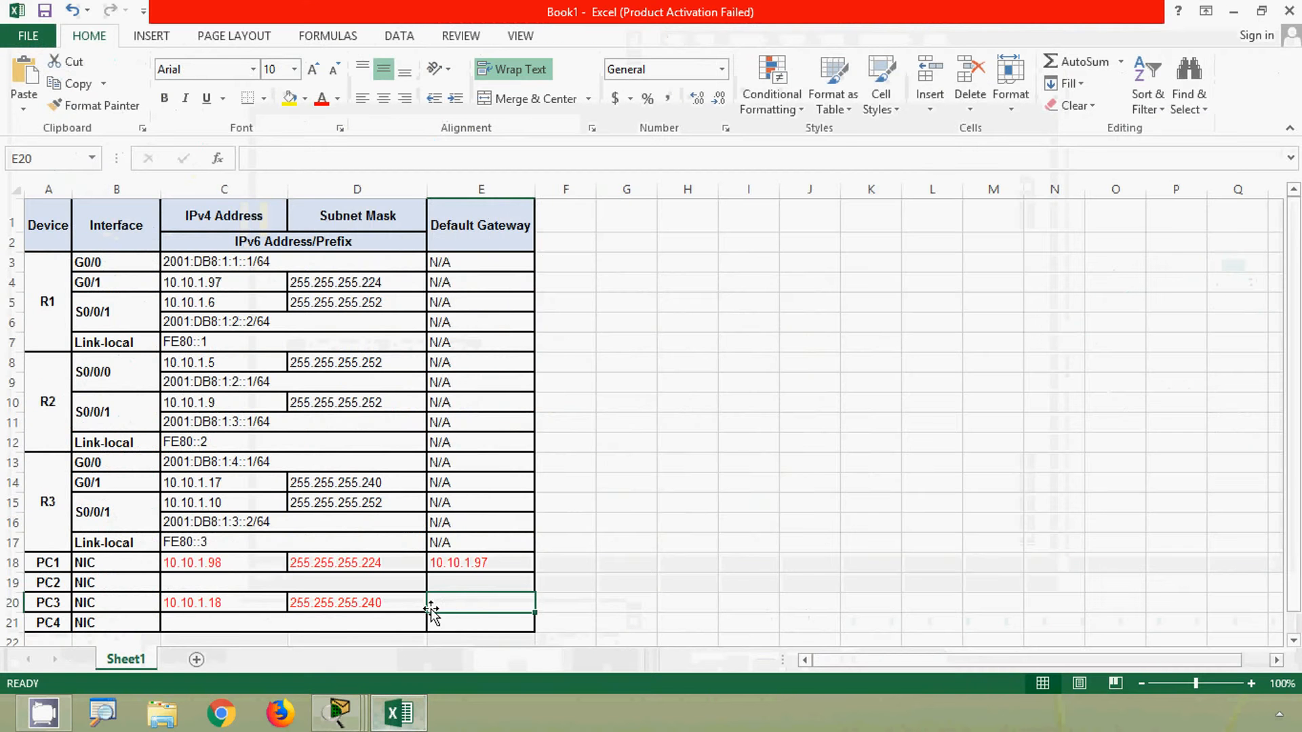
left_click(449, 602)
left_click(320, 158)
key("ctrl+v")
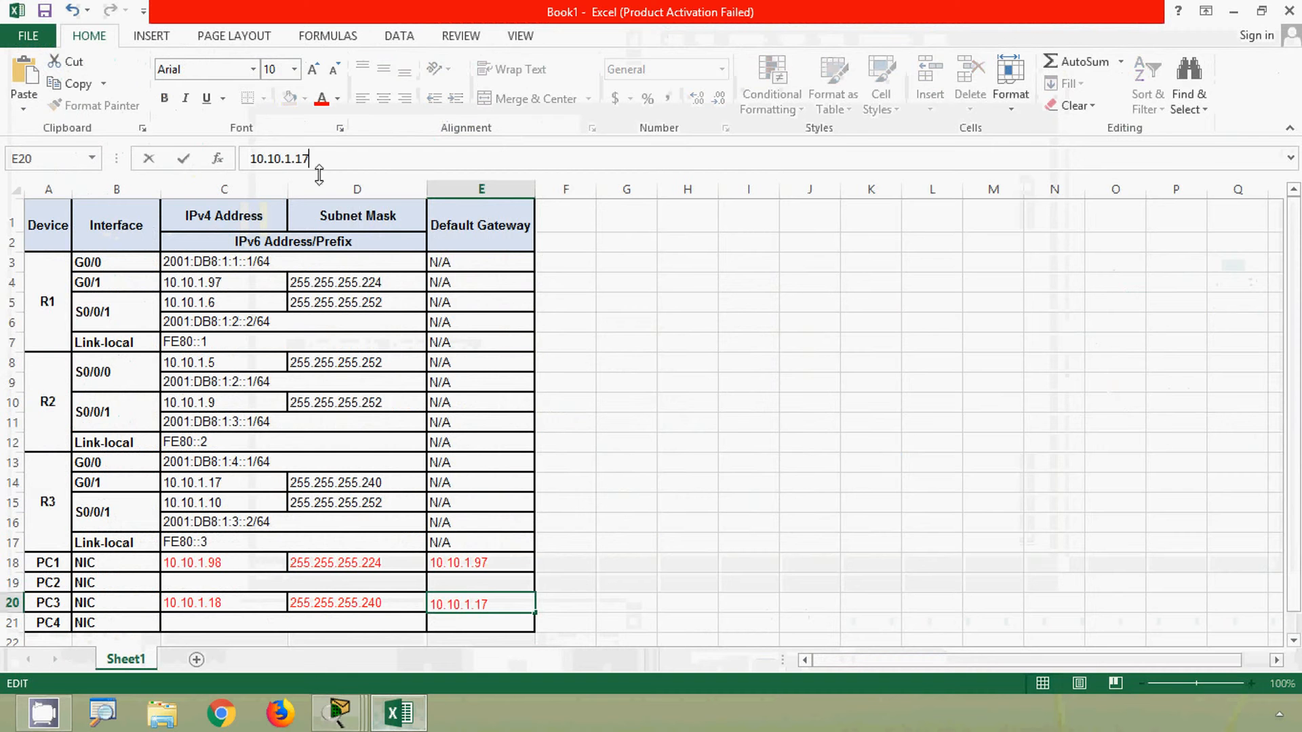
left_click(456, 620)
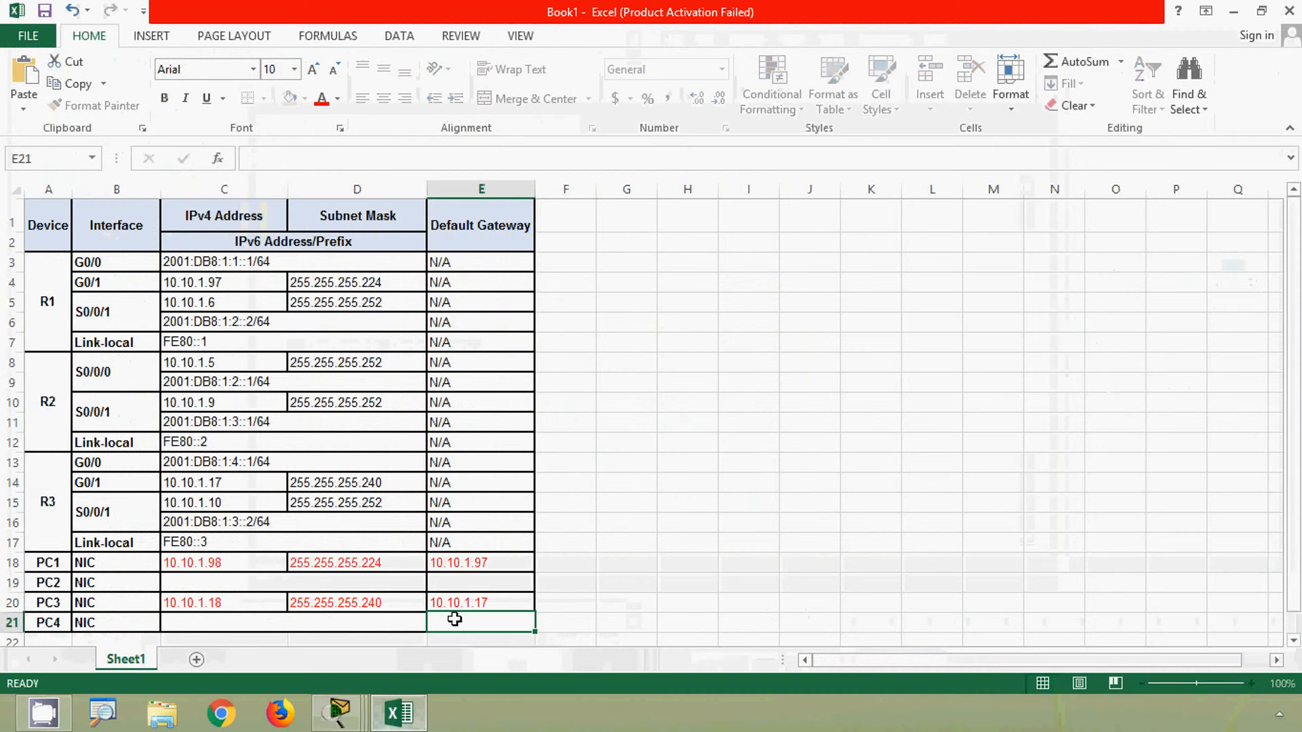
left_click(1232, 11)
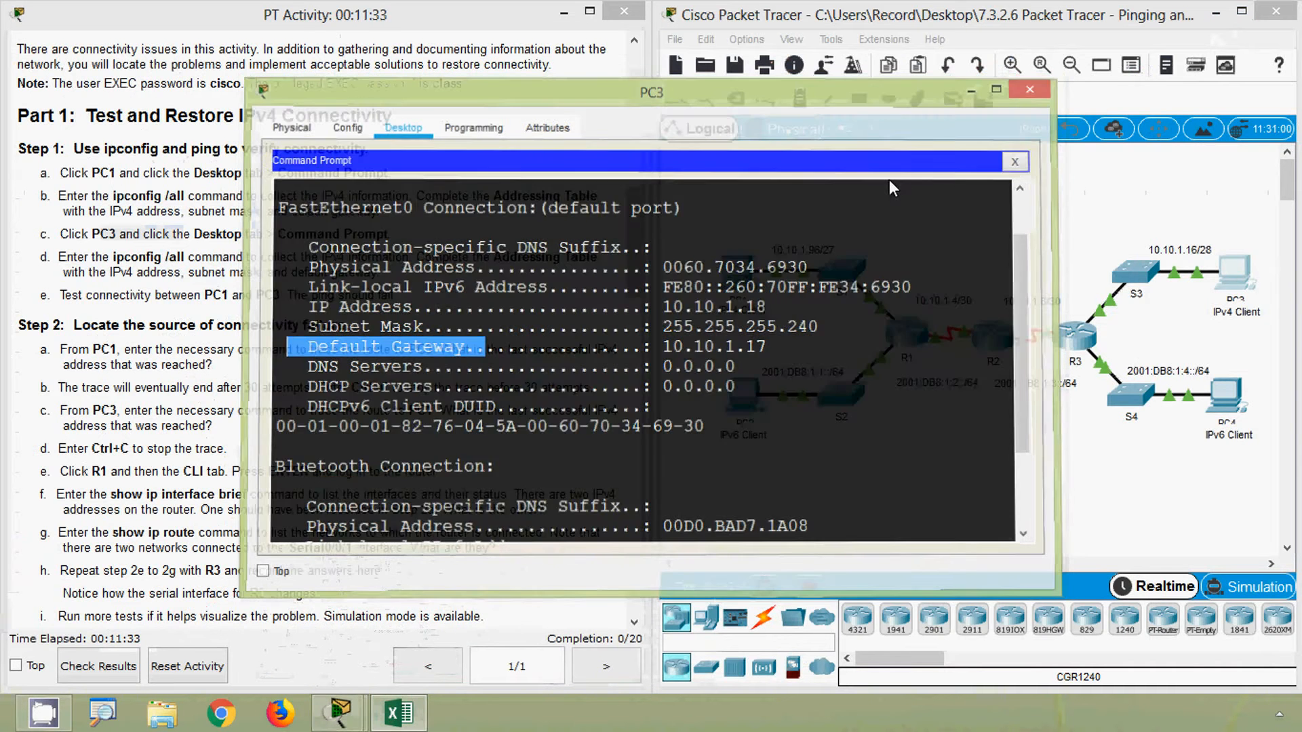
left_click(1036, 86)
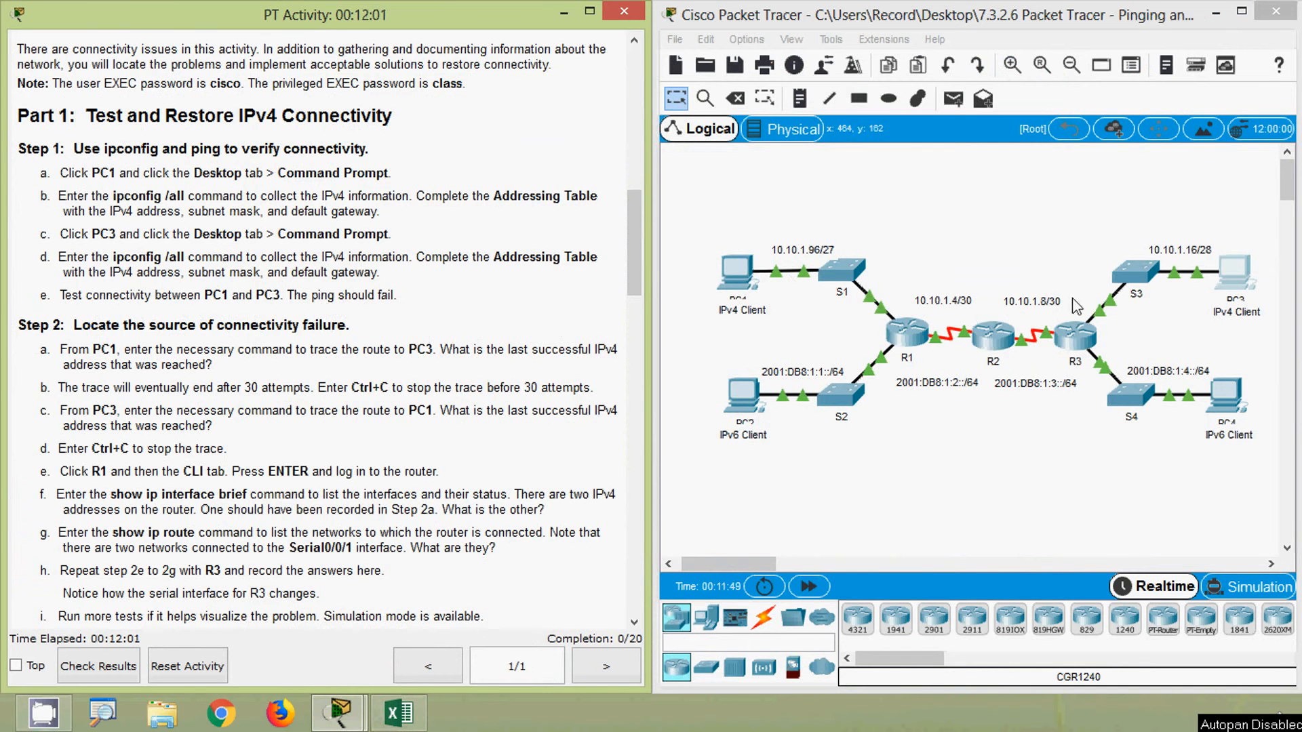
Copy PC3's IPv4 address 10.10.1.18 from cell C20 in Excel and return to Packet Tracer.
left_click(399, 712)
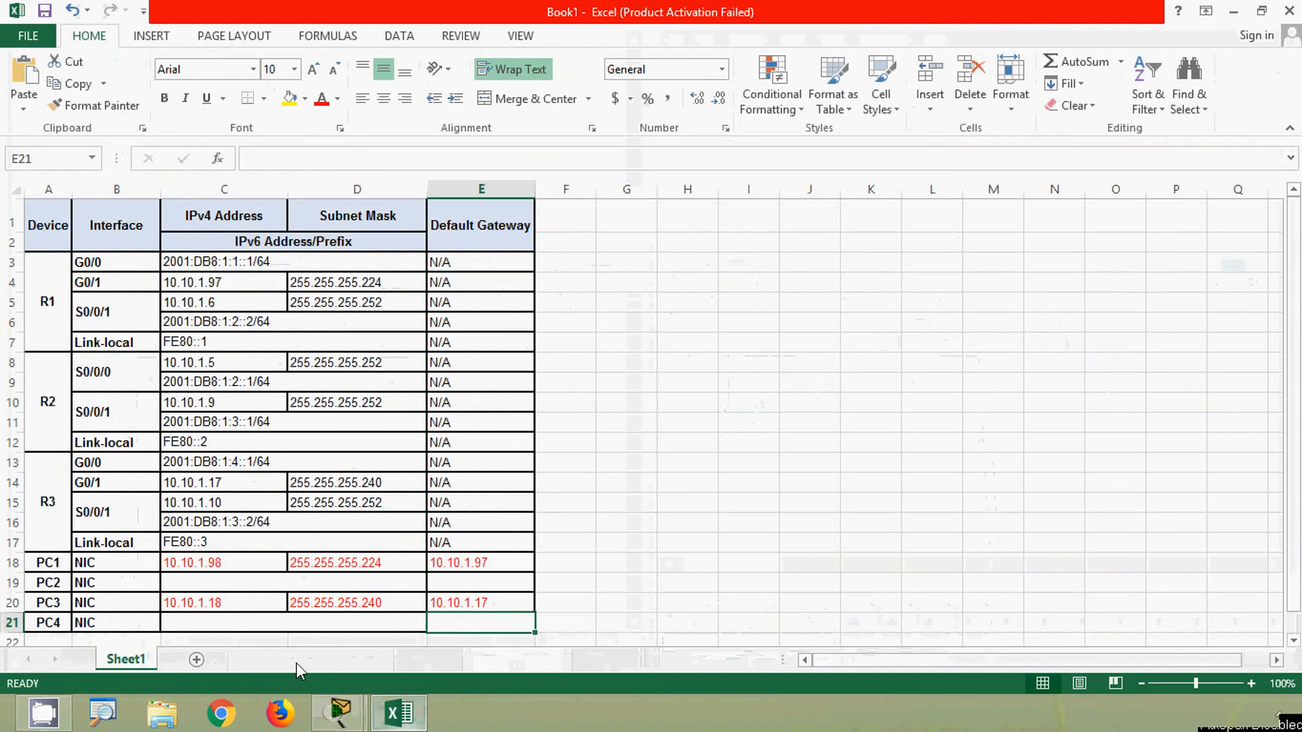
left_click(242, 601)
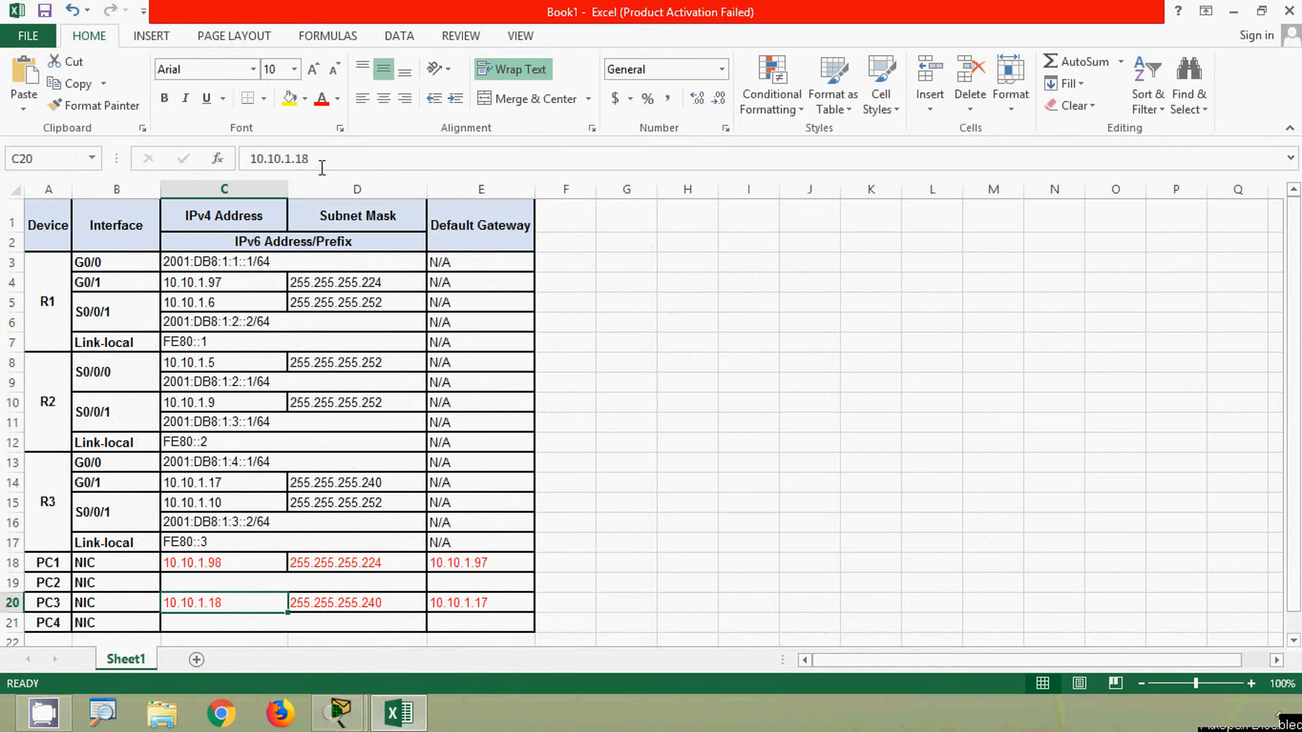
left_click_drag(322, 163, 245, 160)
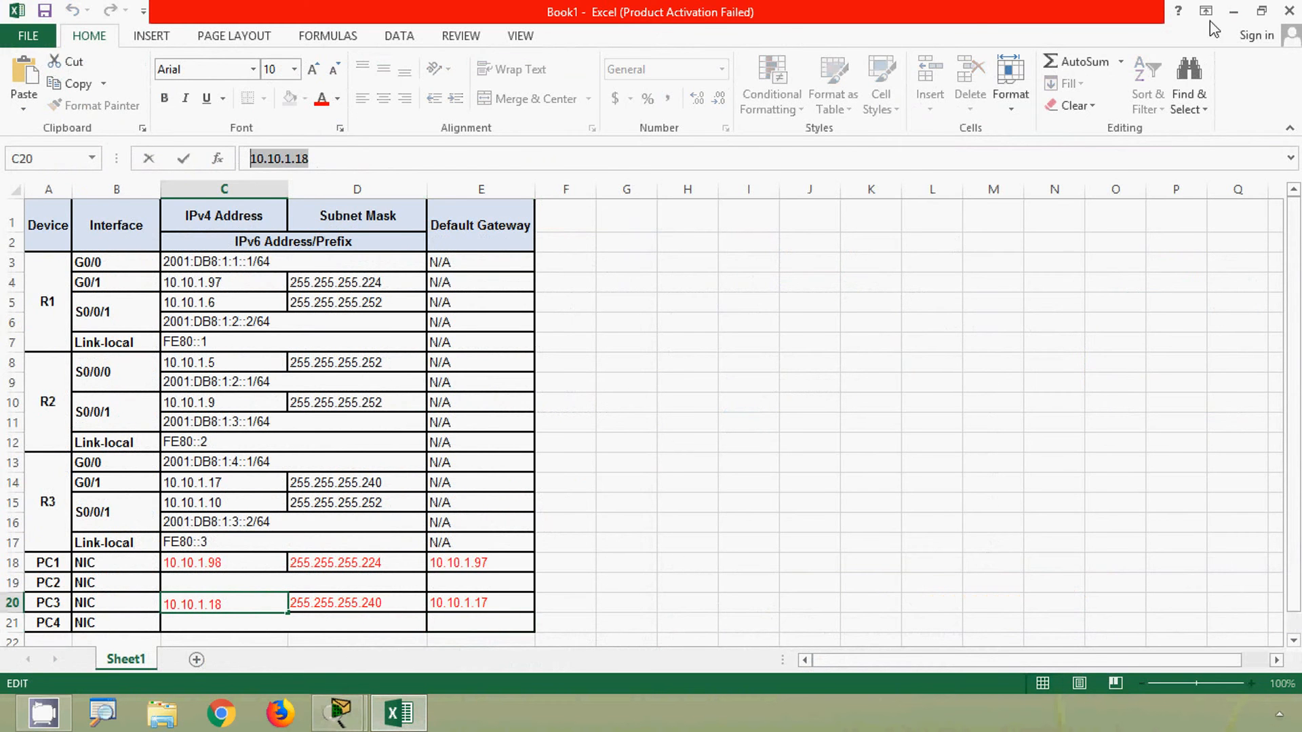
left_click(1233, 11)
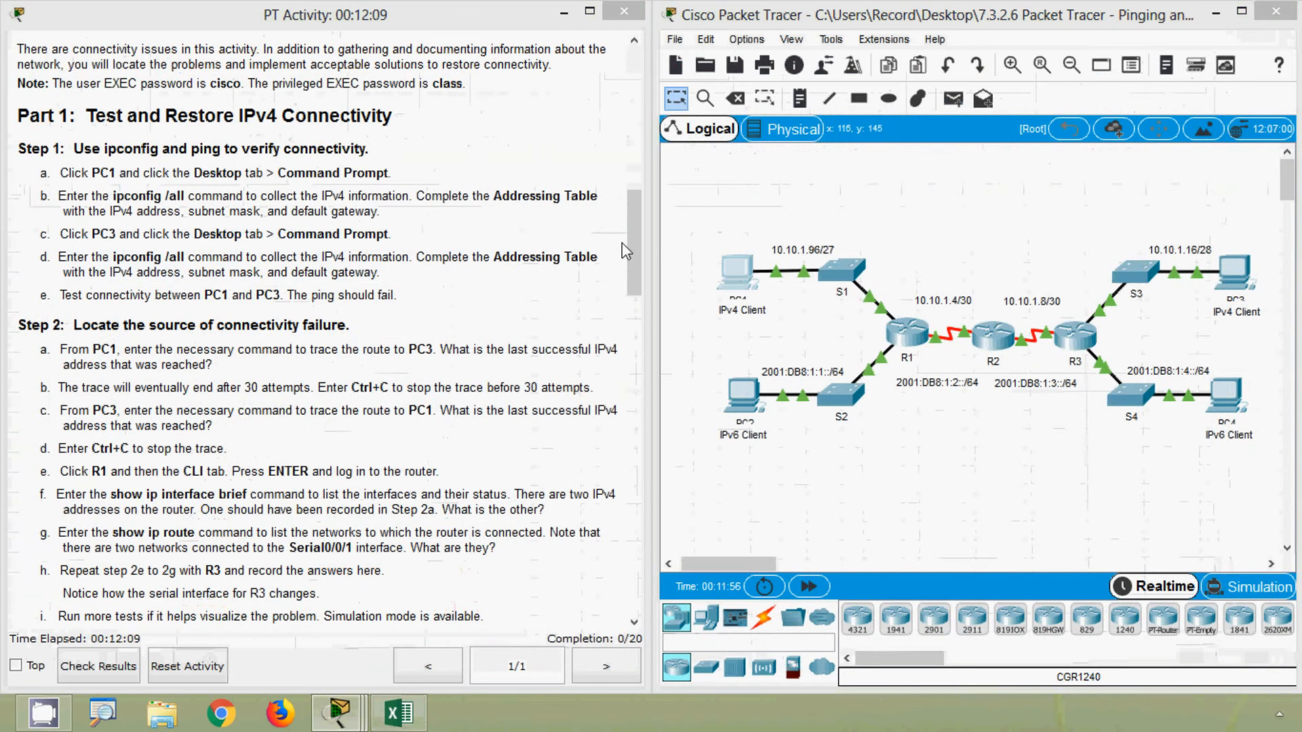
Finish the pending ipconfig output in PC1's Command Prompt and ping PC3 at 10.10.1.18.
left_click(738, 270)
left_click(752, 228)
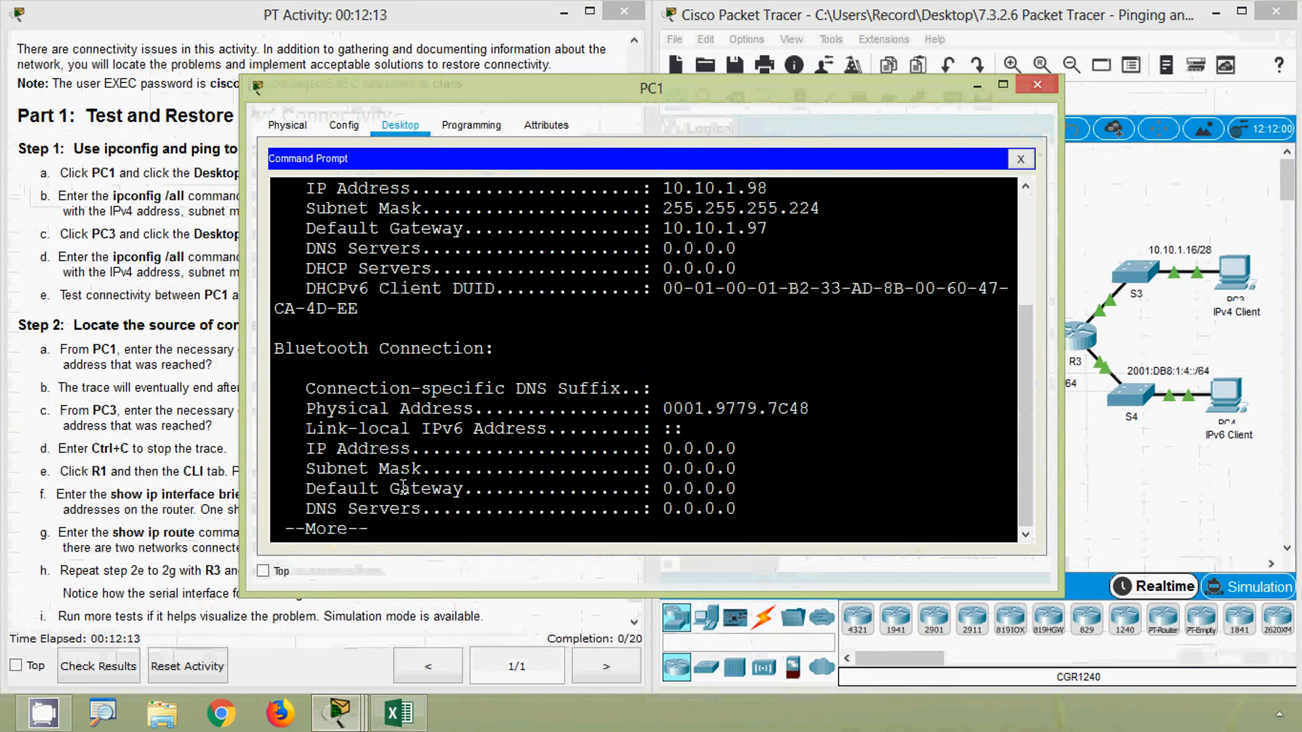
key("space")
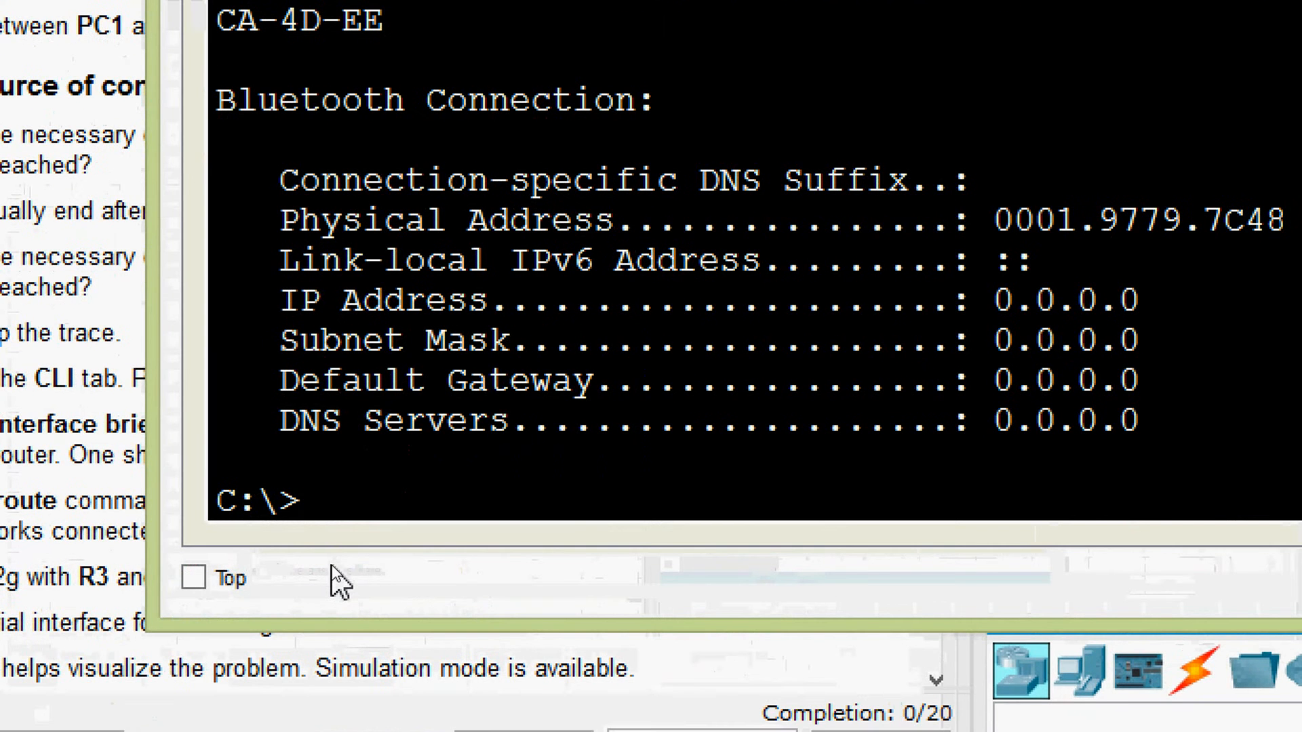
type("ping")
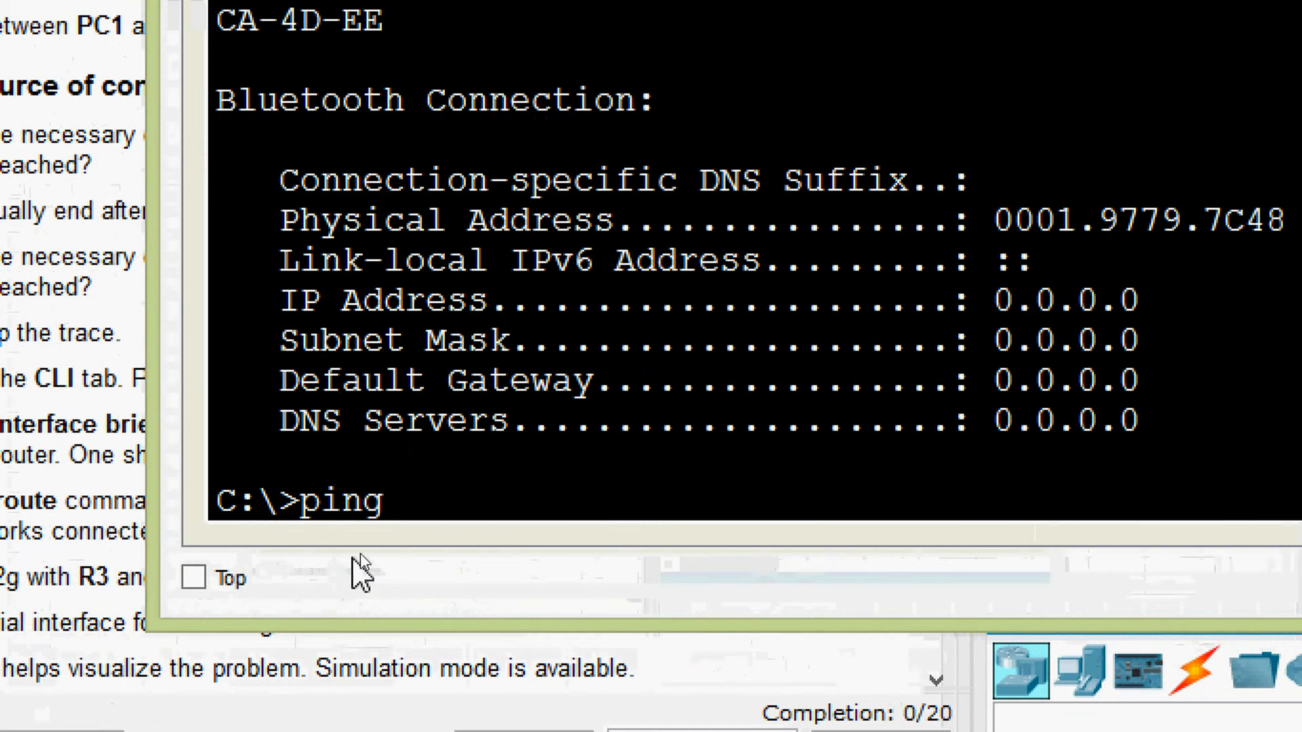
right_click(441, 497)
left_click(488, 558)
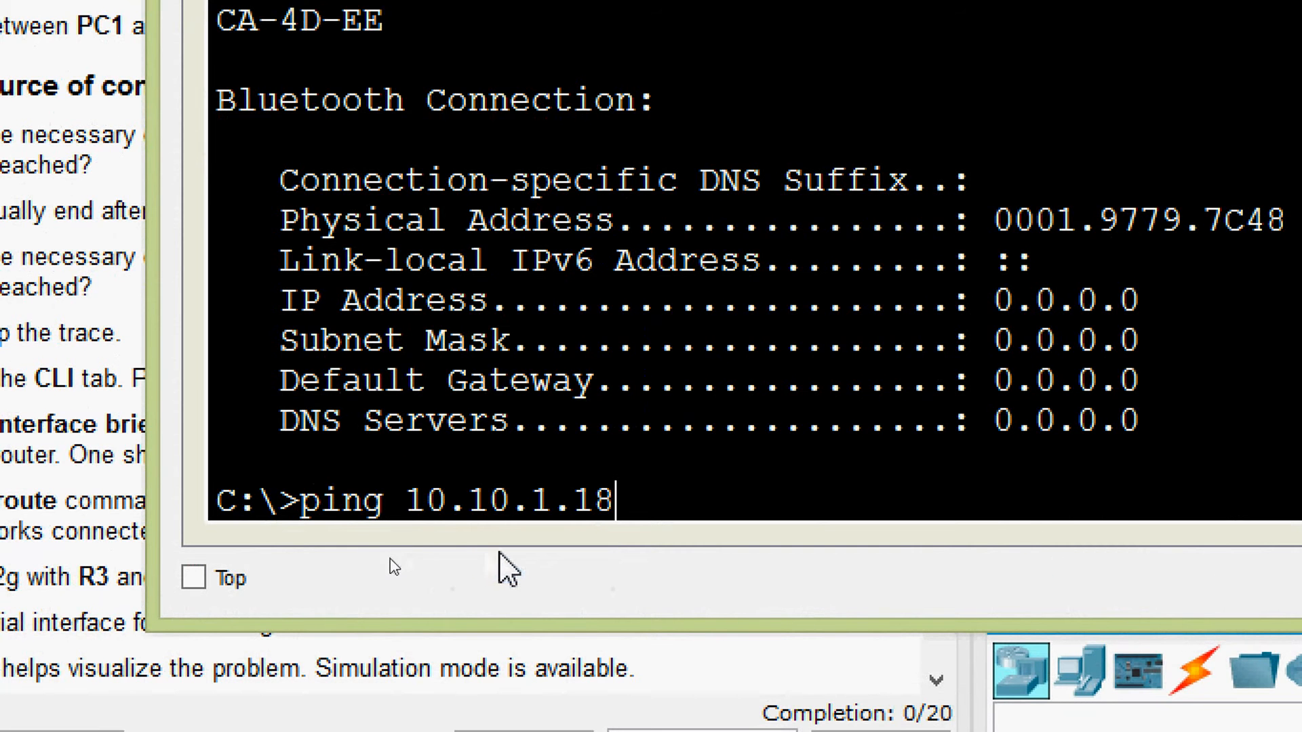
left_click_drag(409, 501, 682, 482)
left_click(690, 485)
key("Return")
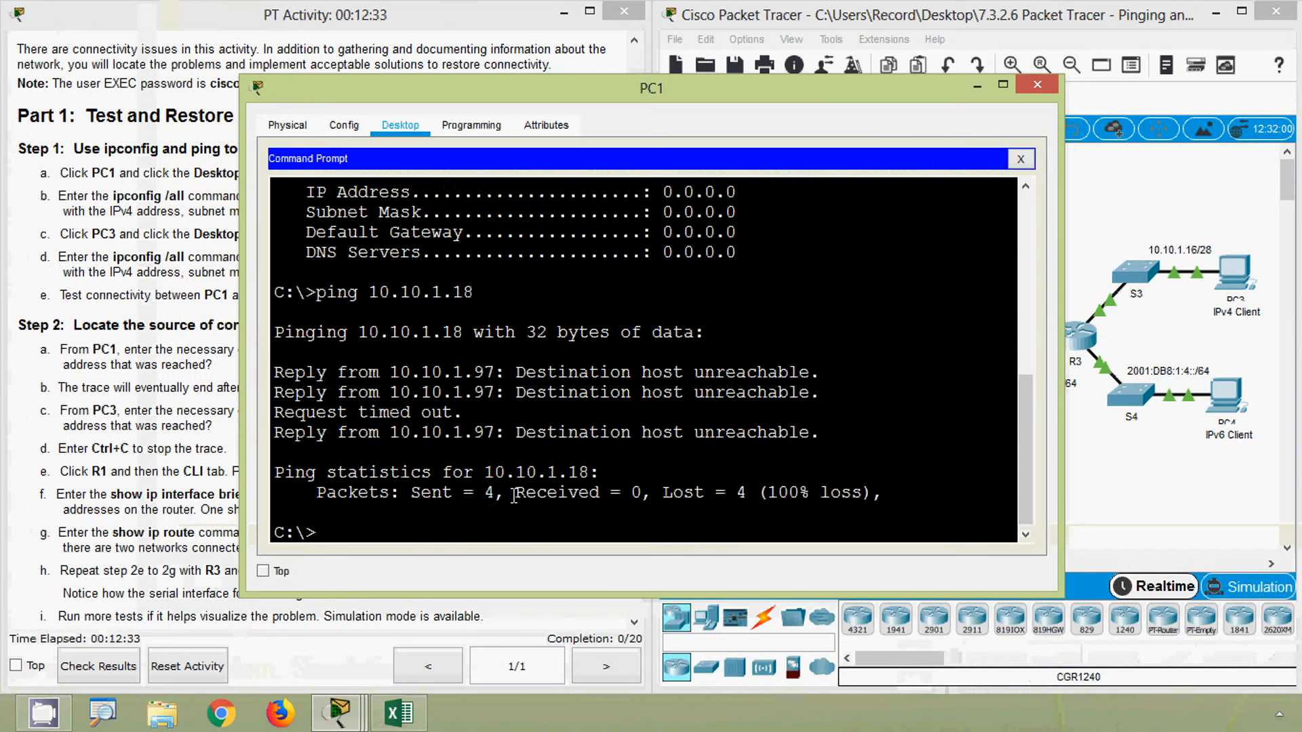
Check the packet statistics of the ping to PC3 and close the PC1 window.
left_click_drag(316, 494, 853, 499)
left_click(858, 499)
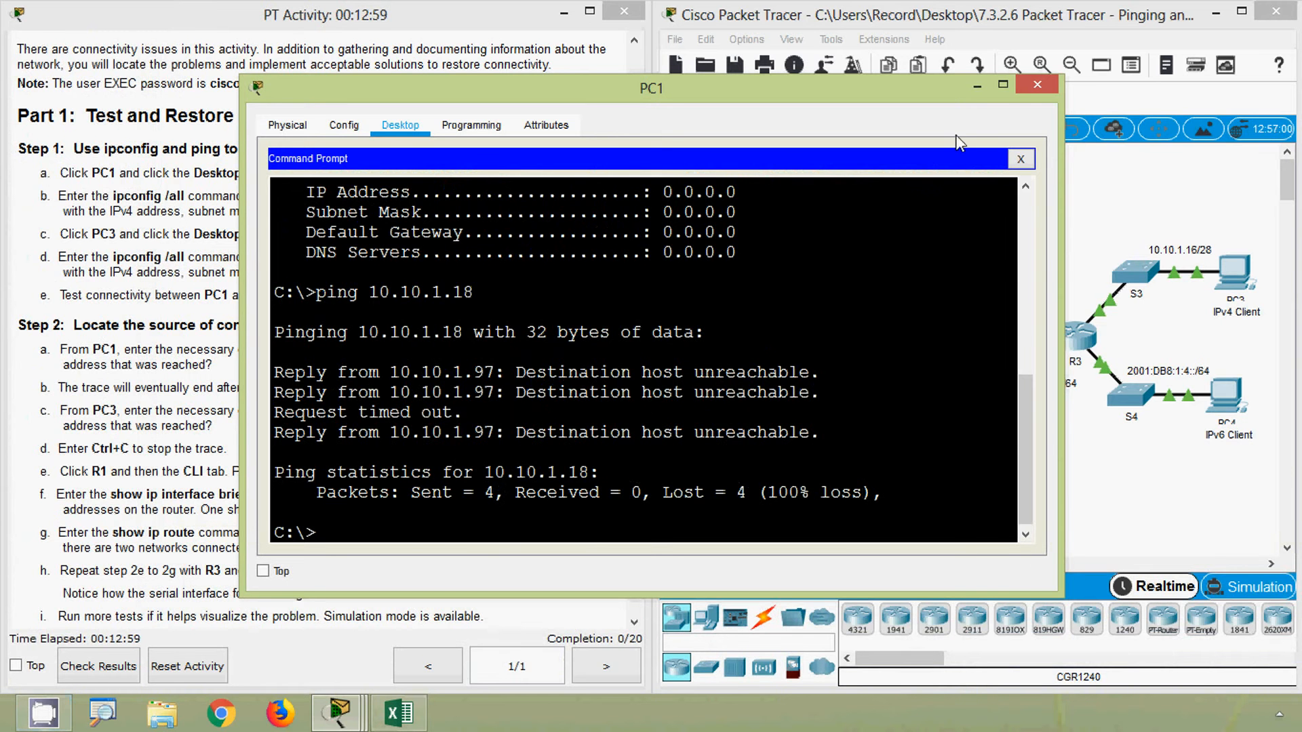
left_click(1034, 95)
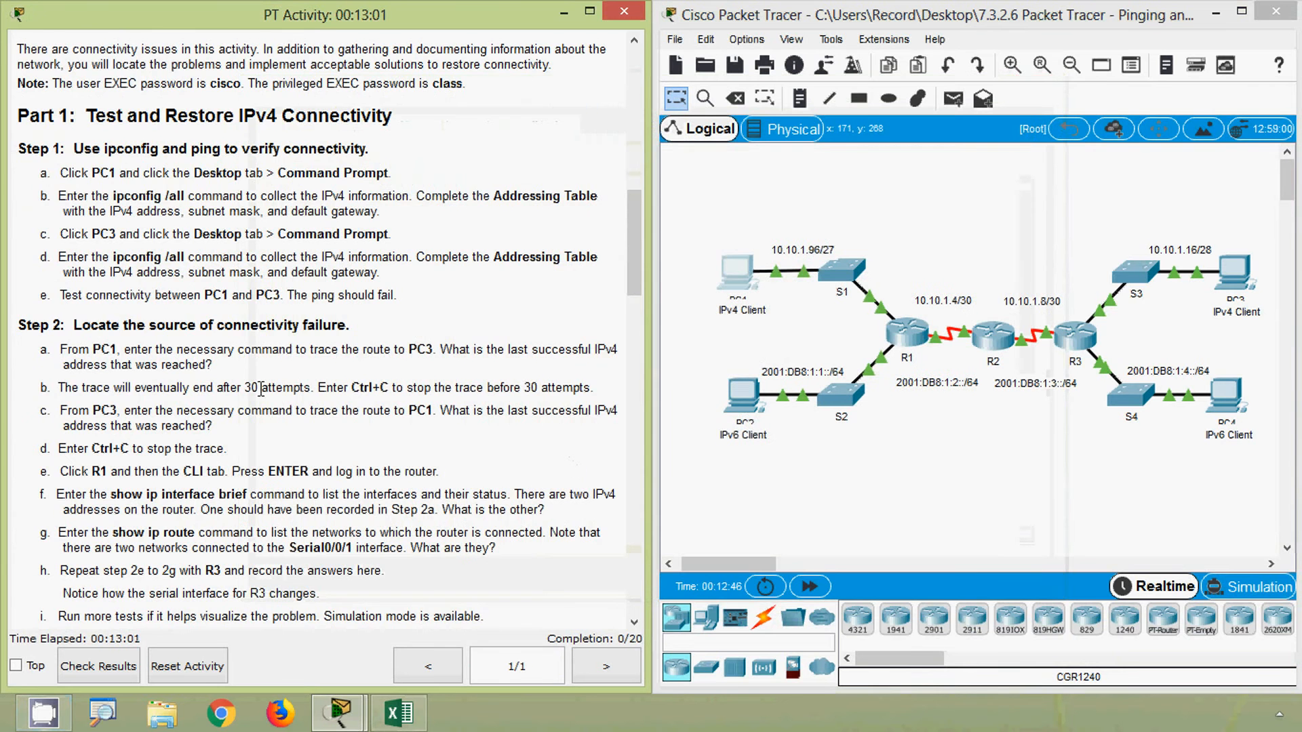
Follow Step 2a of the instructions by running tracert 10.10.1.18 from PC1's Command Prompt to trace the route to PC3.
scroll(80, 339, "down", 3)
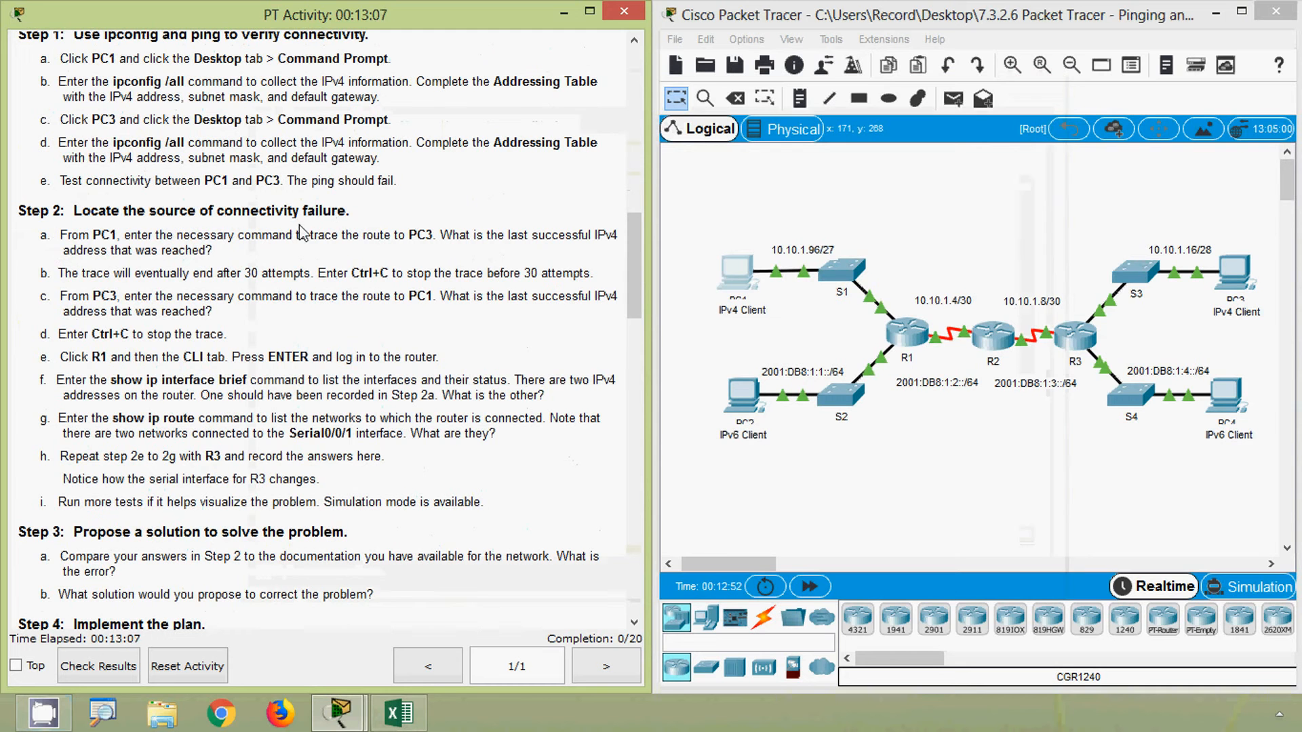
left_click_drag(57, 234, 120, 237)
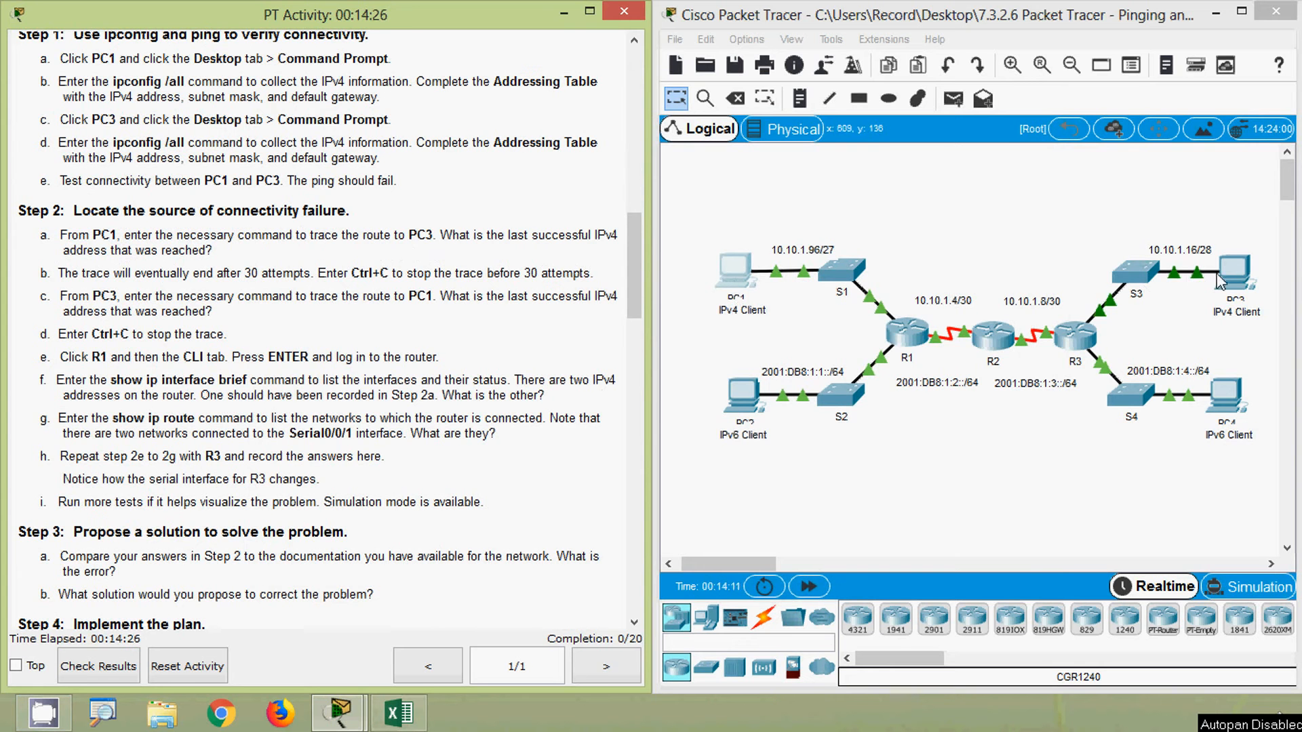
left_click(749, 271)
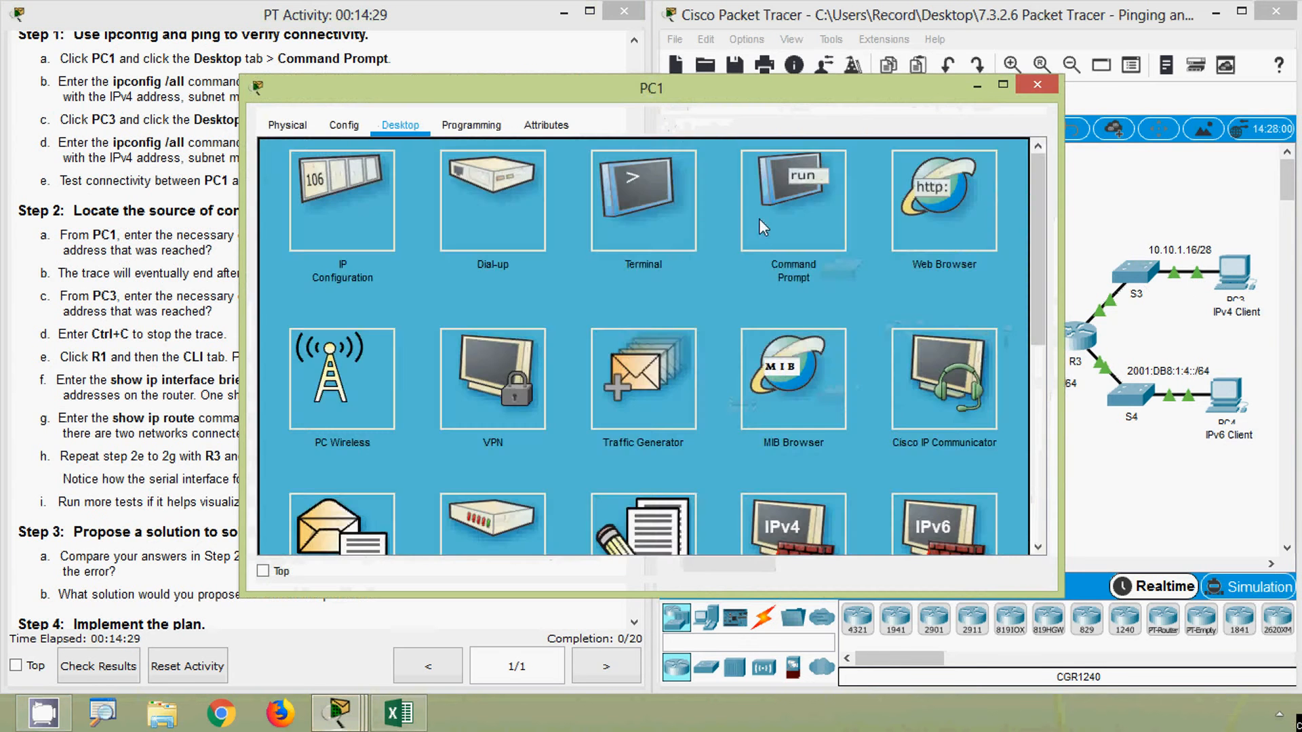
left_click(858, 223)
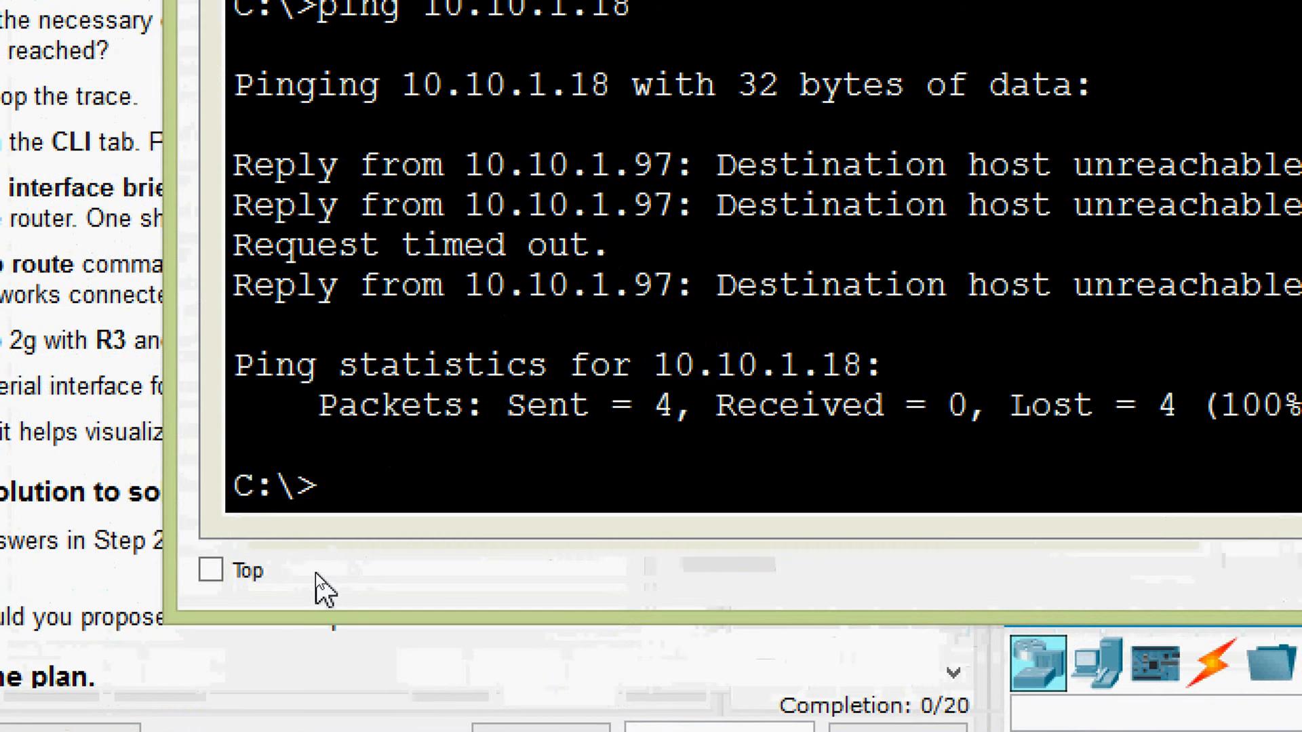
type("tracert")
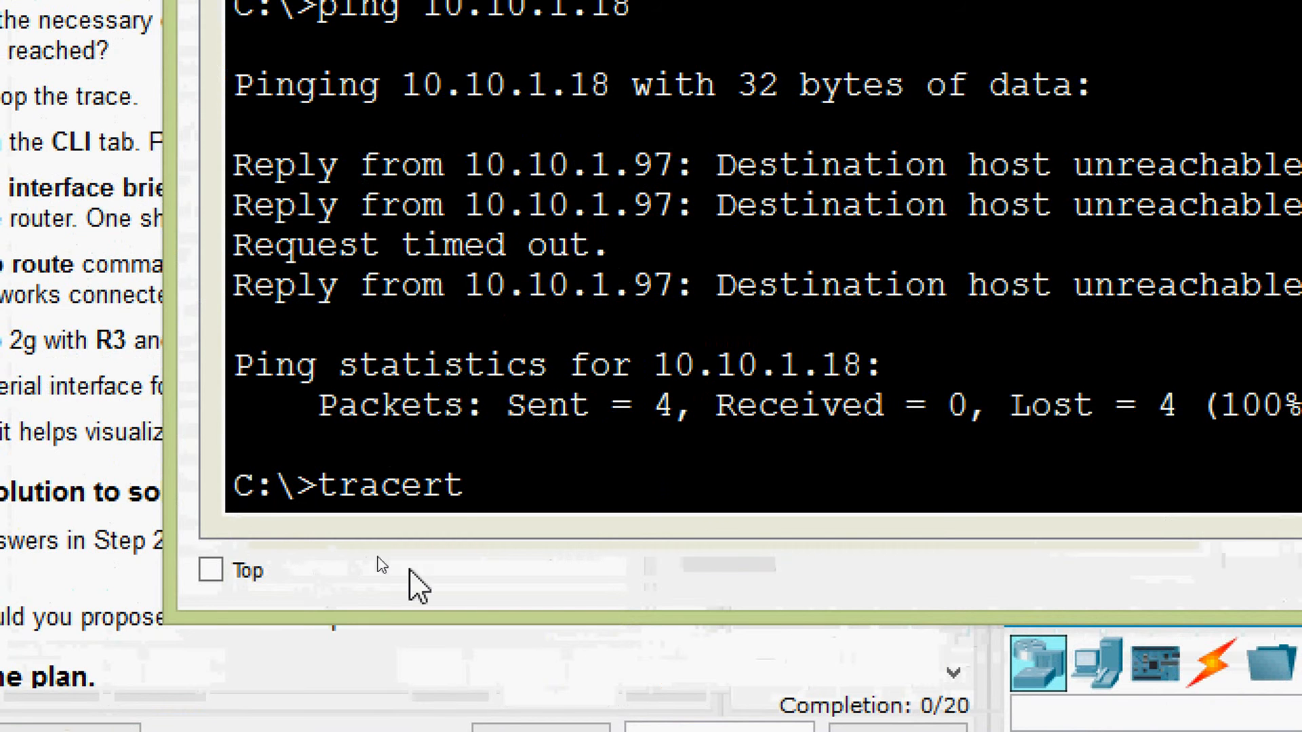
right_click(496, 487)
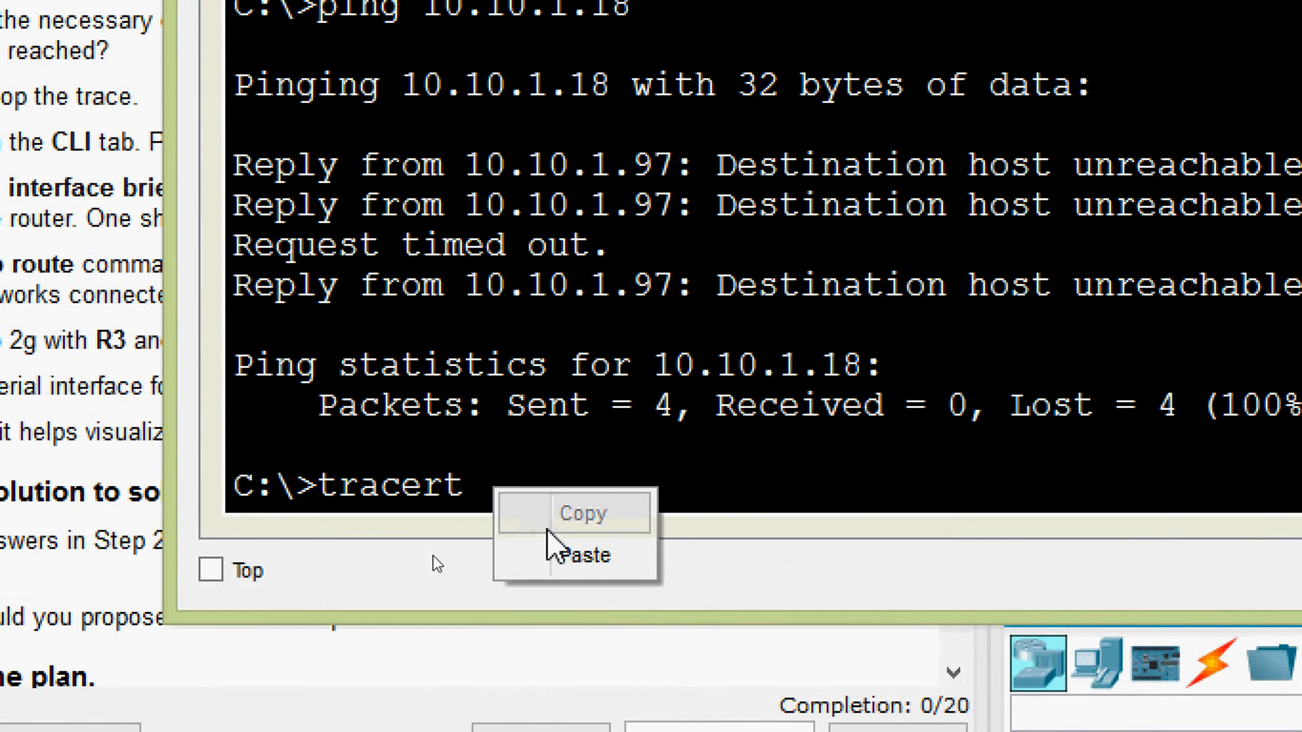
left_click(553, 550)
key("Return")
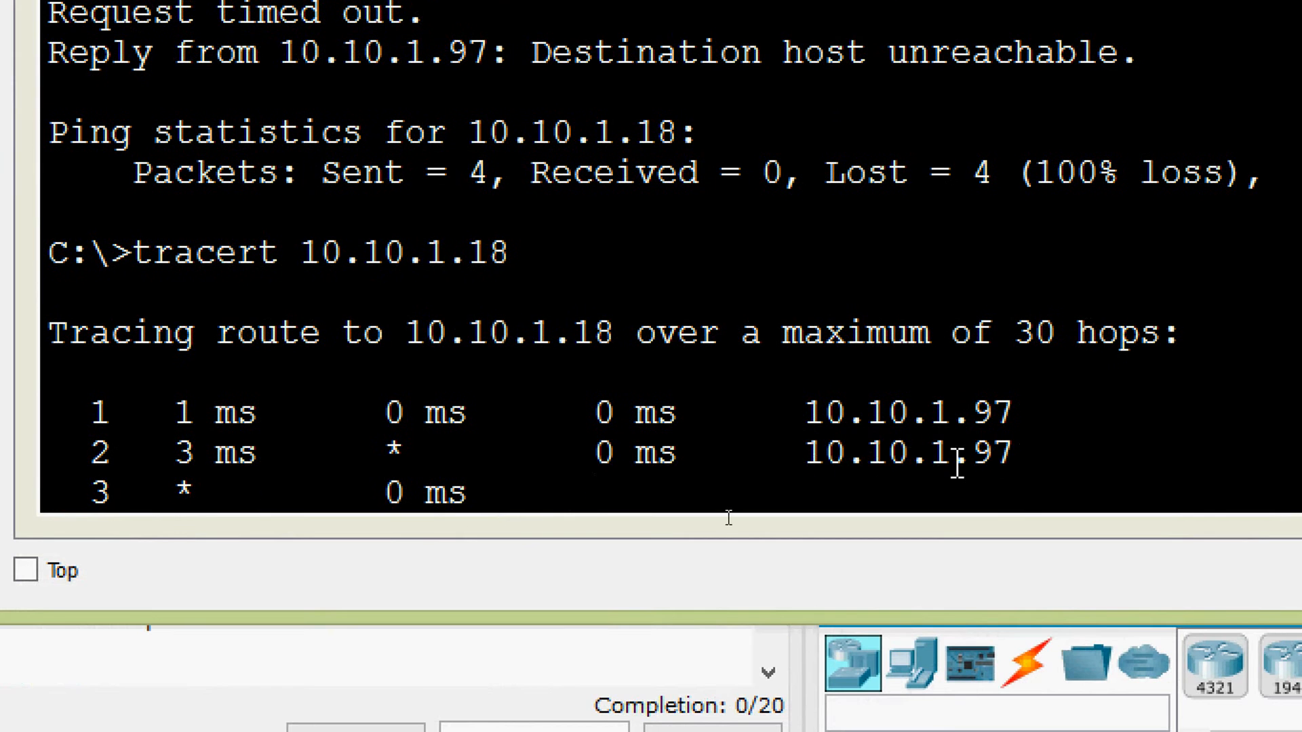
Check the last address reached in PC1's trace to PC3 and stop the running trace.
left_click_drag(1034, 451, 802, 451)
left_click(1016, 475)
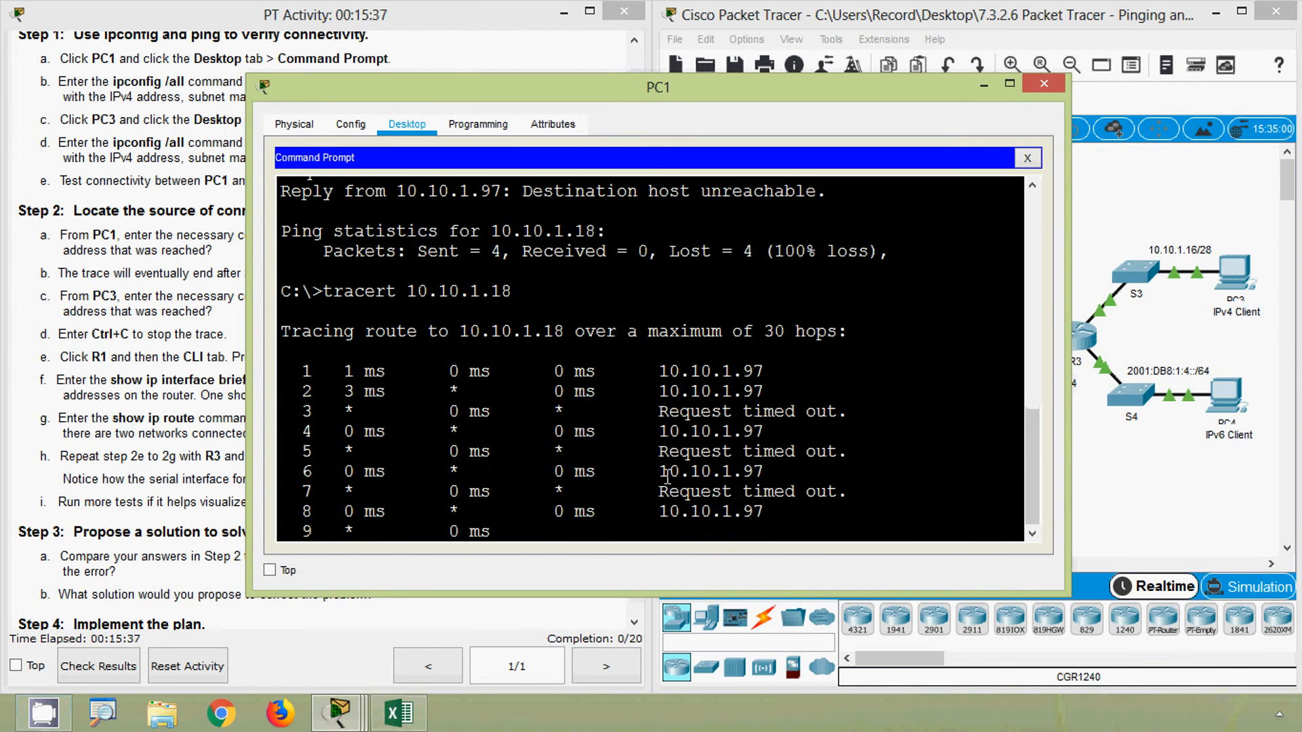
left_click_drag(668, 475, 648, 512)
left_click(781, 473)
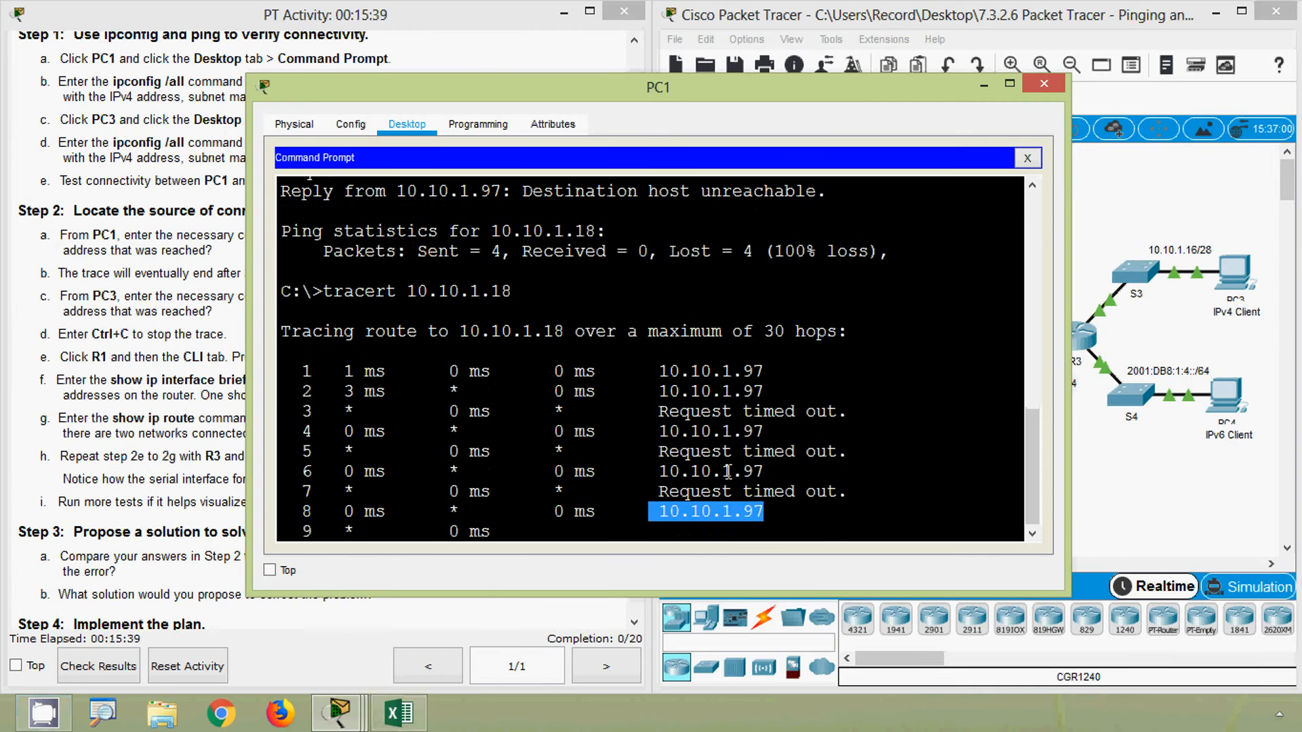
left_click(726, 472)
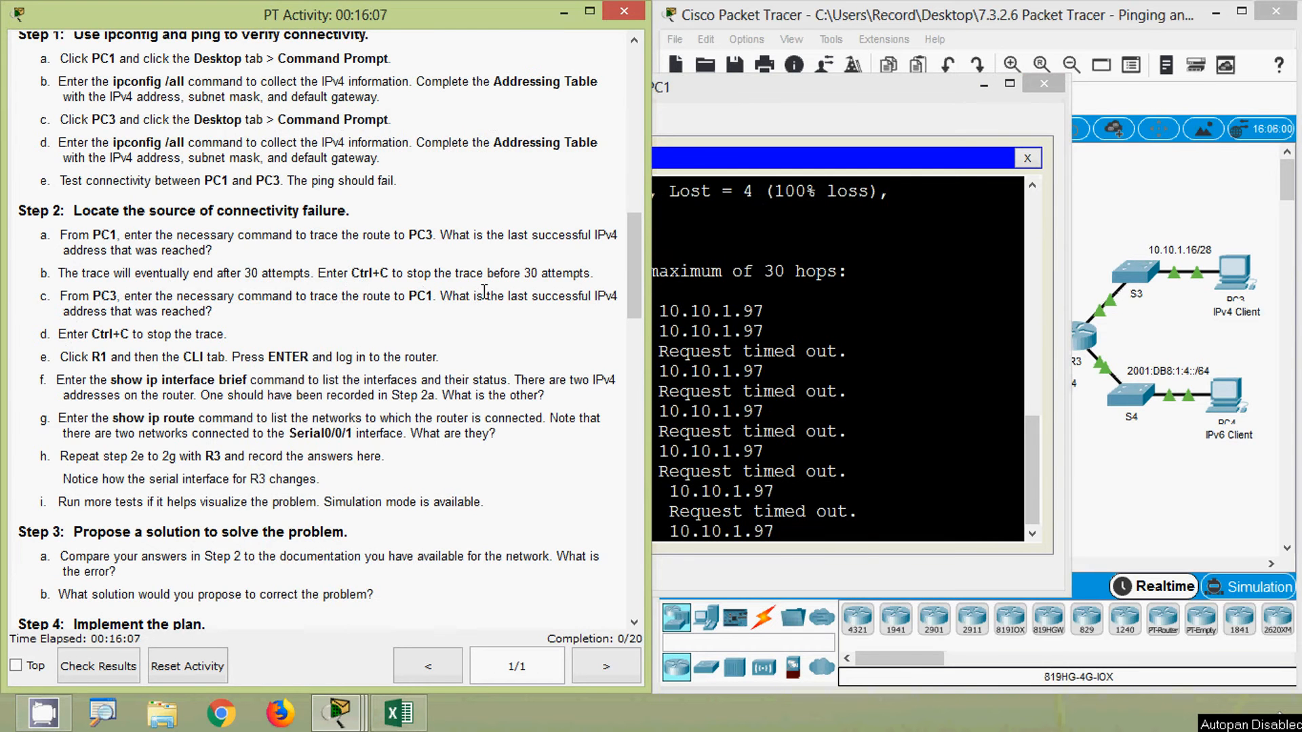
left_click(692, 373)
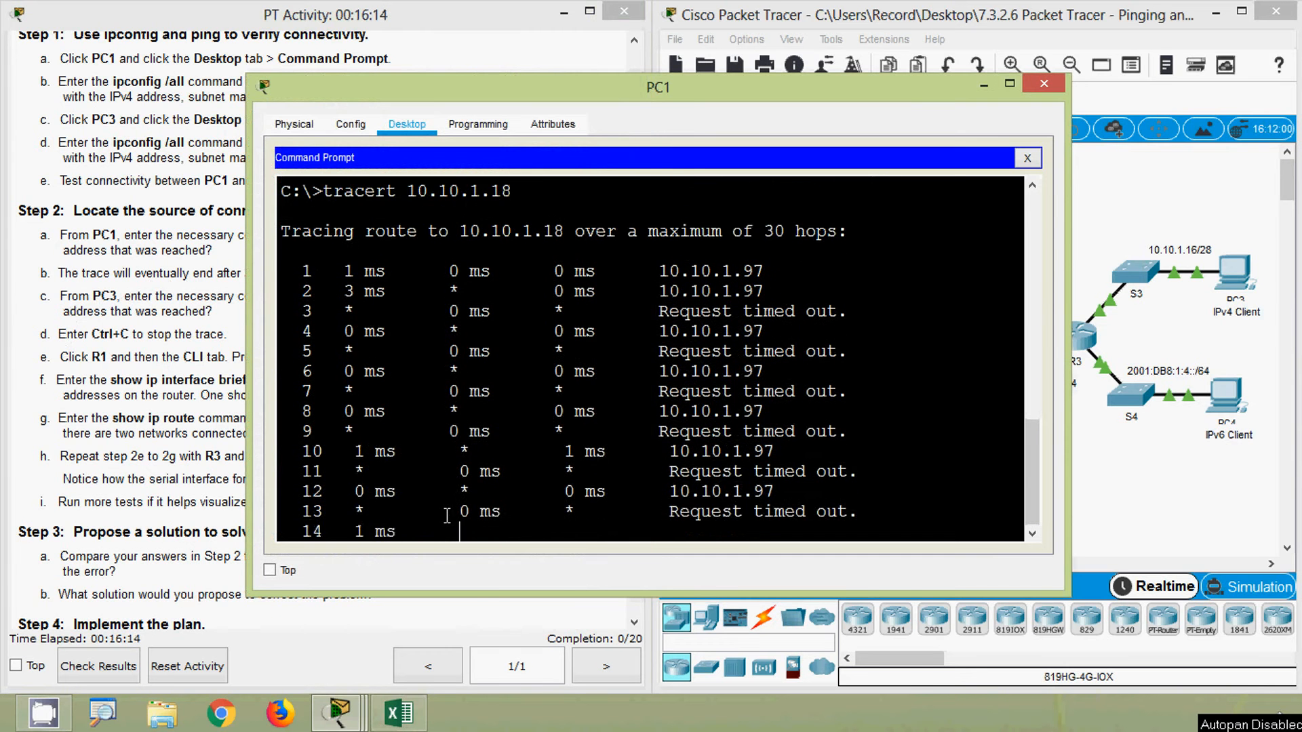
key("ctrl+c")
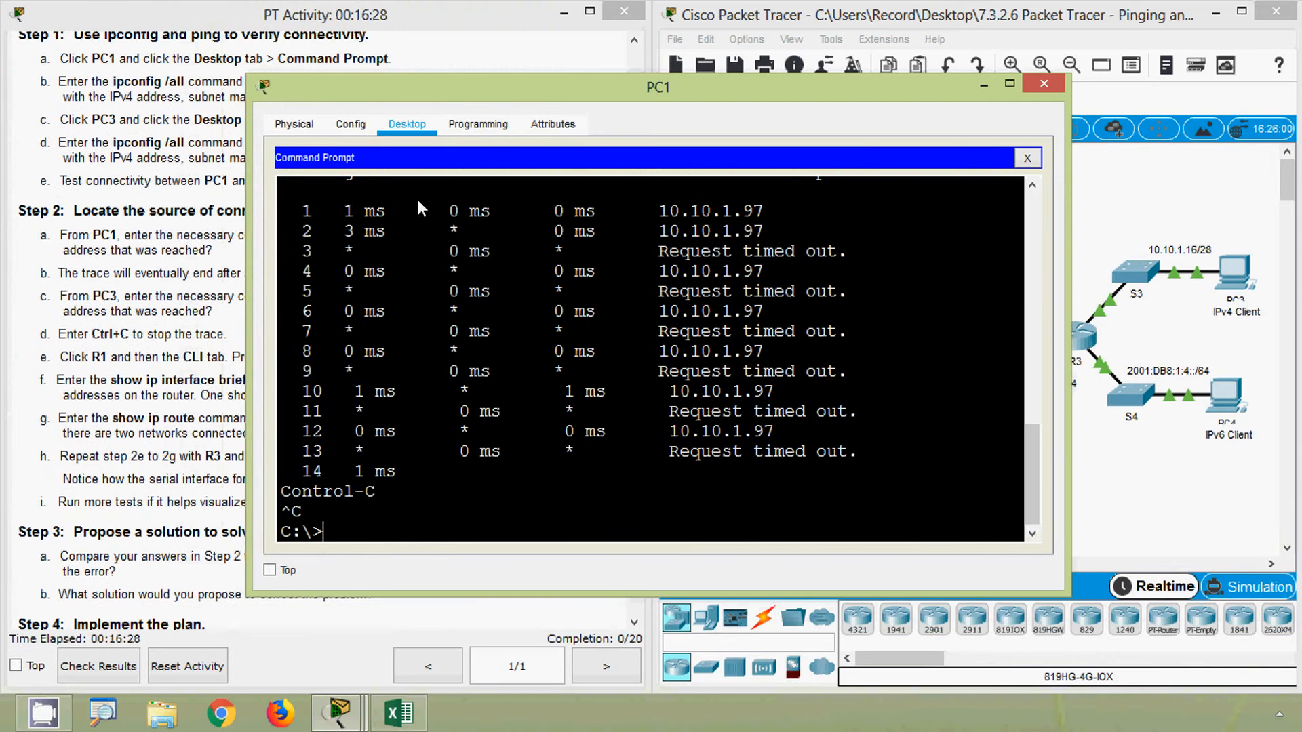
Read Step 2c of the instructions about tracing from PC3 to PC1 and close the PC1 window.
left_click(99, 336)
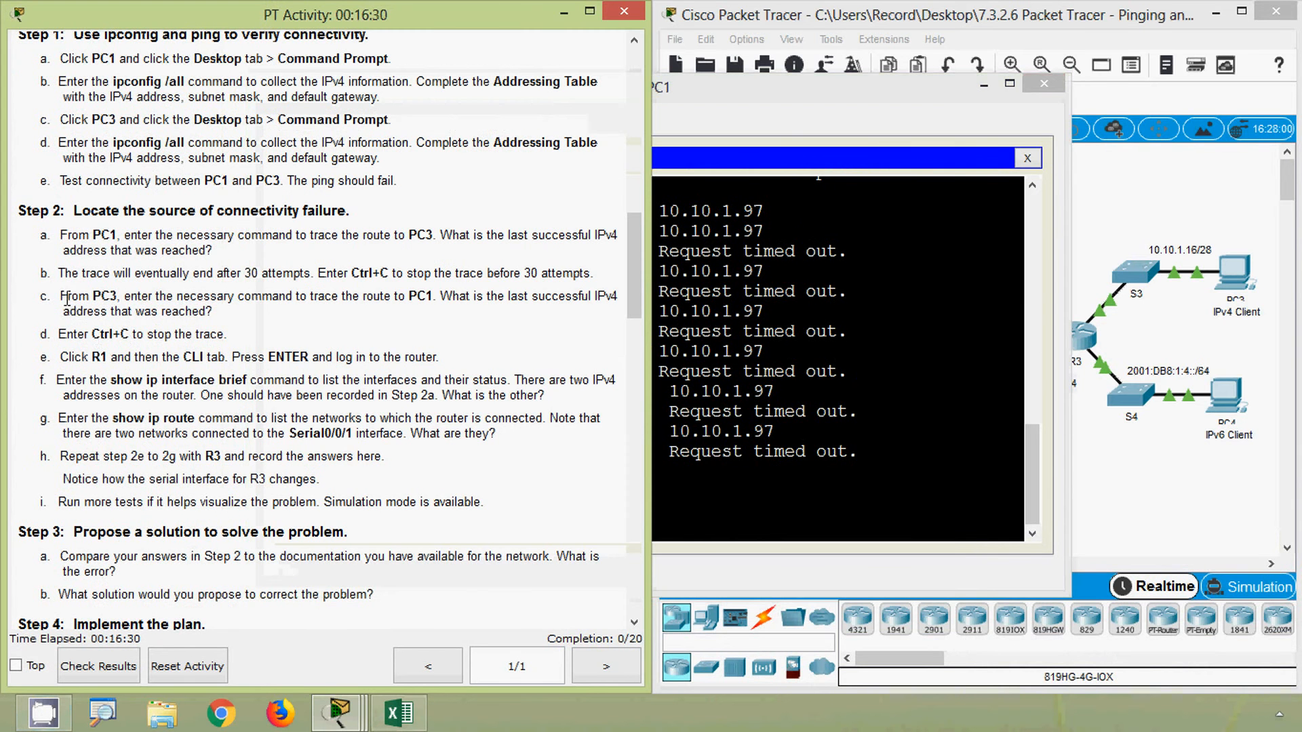
left_click_drag(67, 298, 106, 294)
left_click_drag(435, 298, 386, 298)
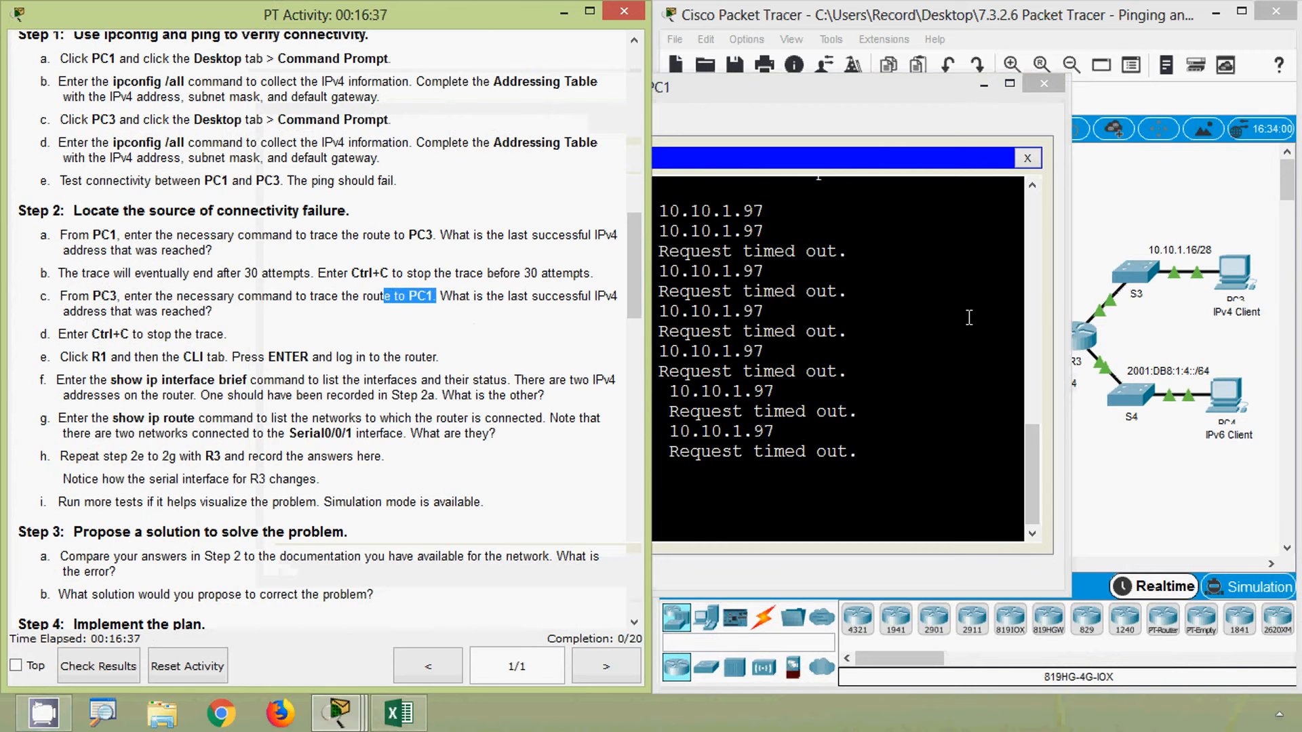
left_click(964, 252)
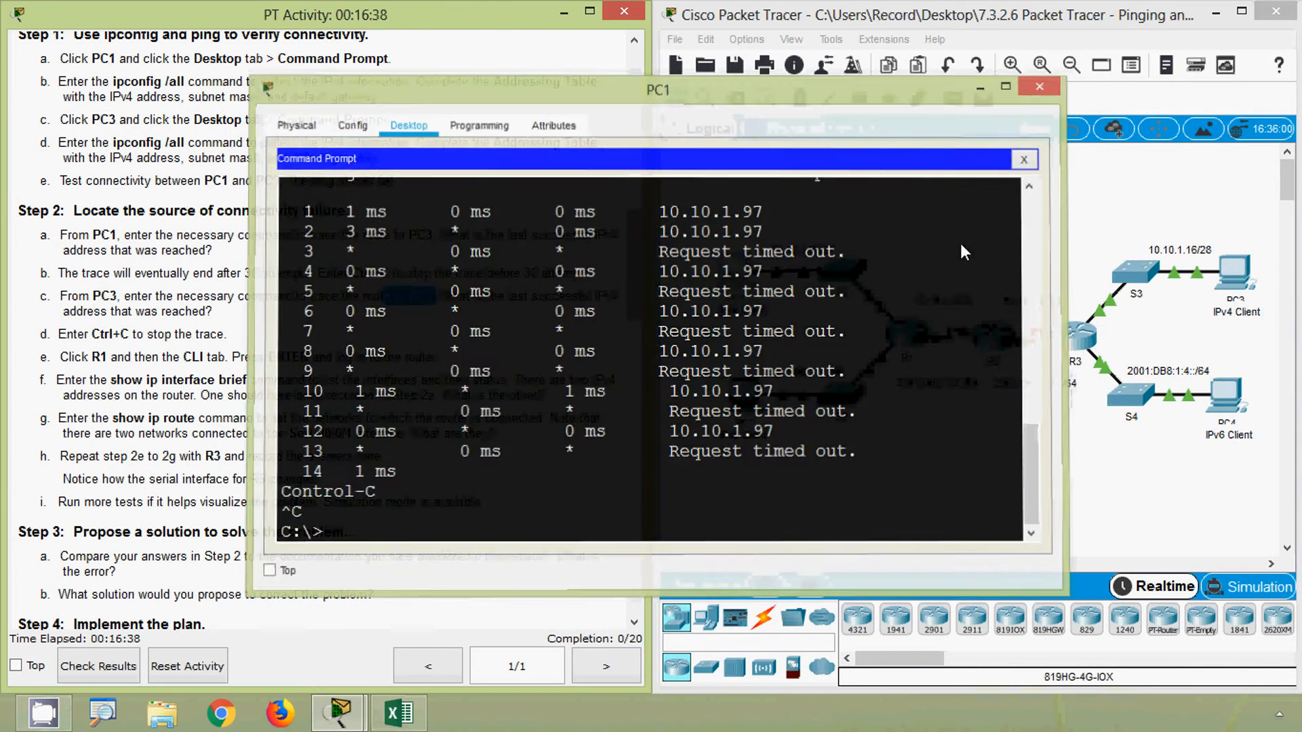
left_click(474, 320)
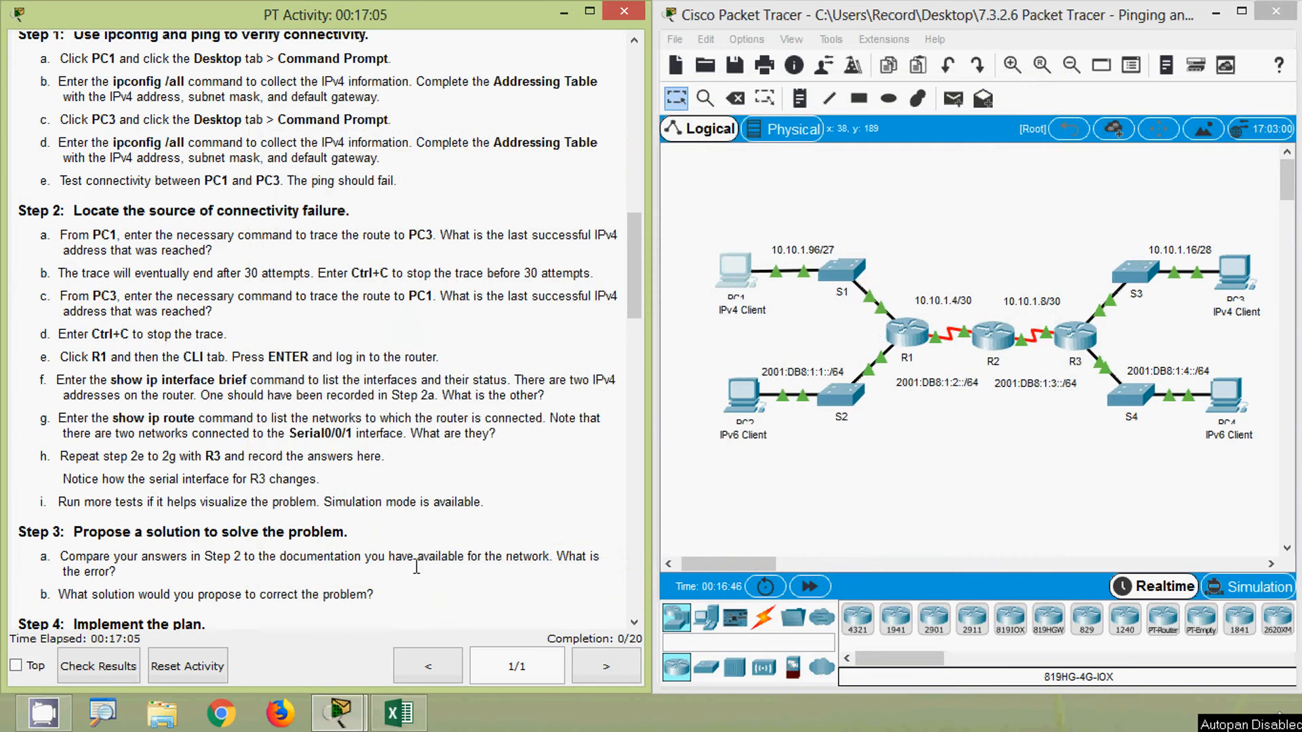
Copy PC1's IPv4 address 10.10.1.98 from cell C18 in Excel and return to Packet Tracer.
left_click(392, 712)
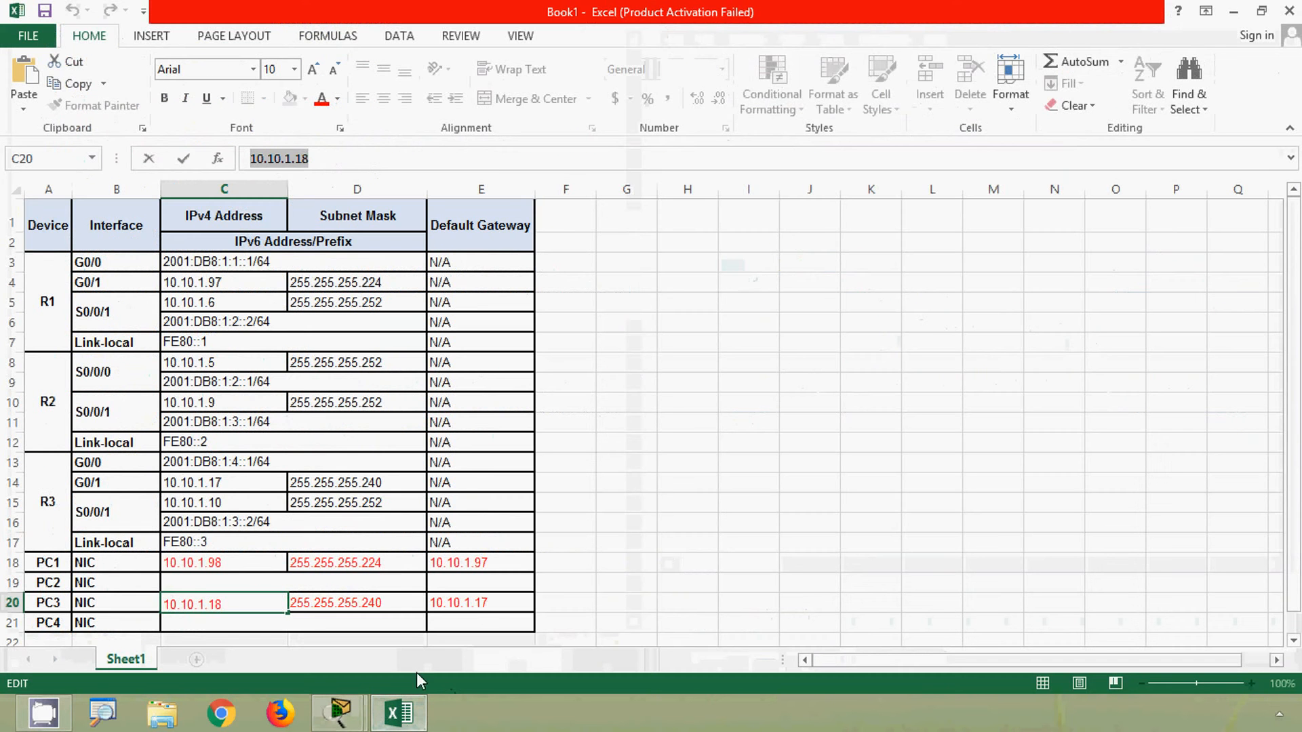
left_click(186, 562)
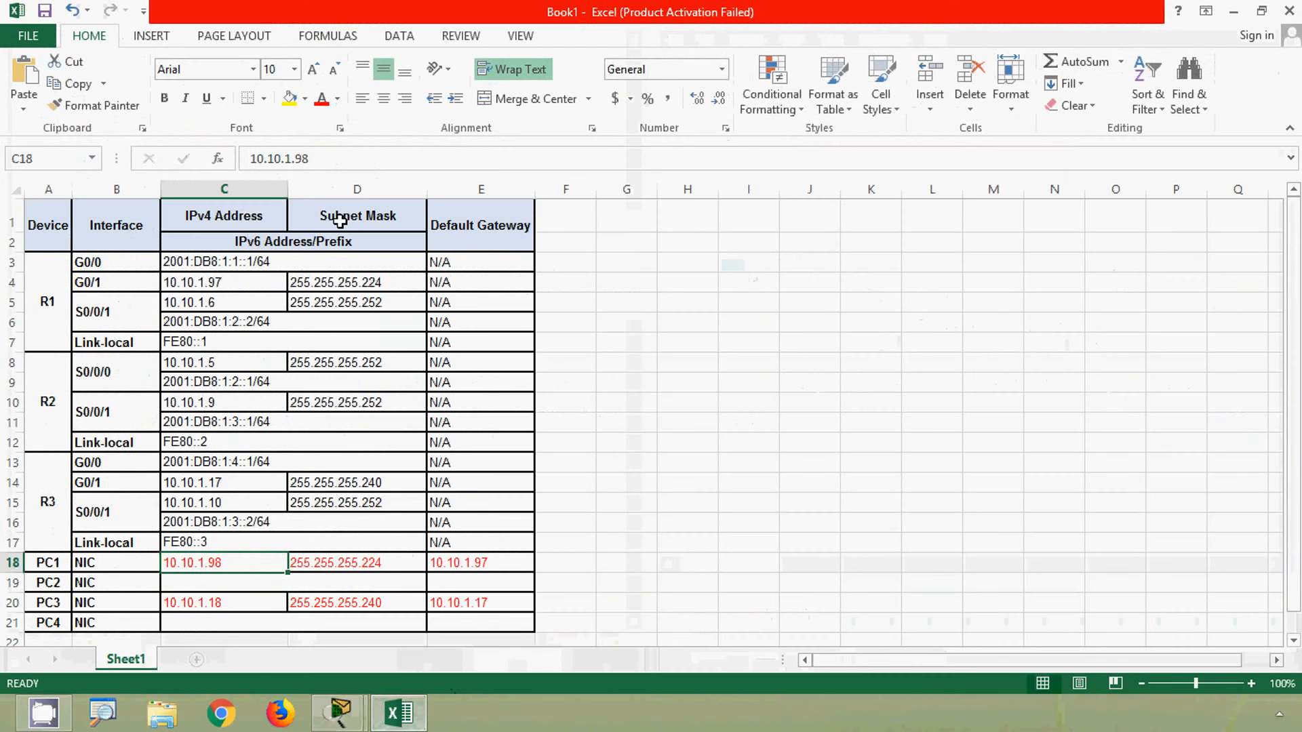
left_click_drag(335, 165, 248, 159)
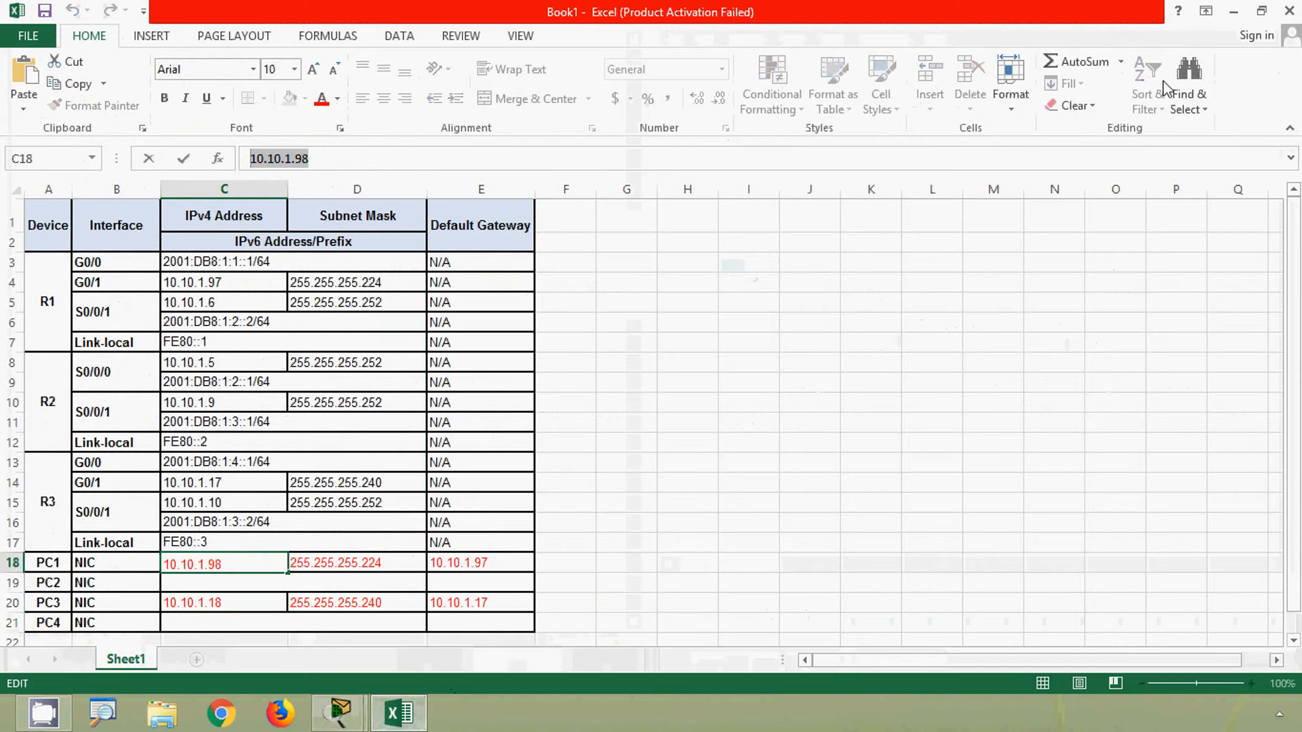
left_click(1234, 13)
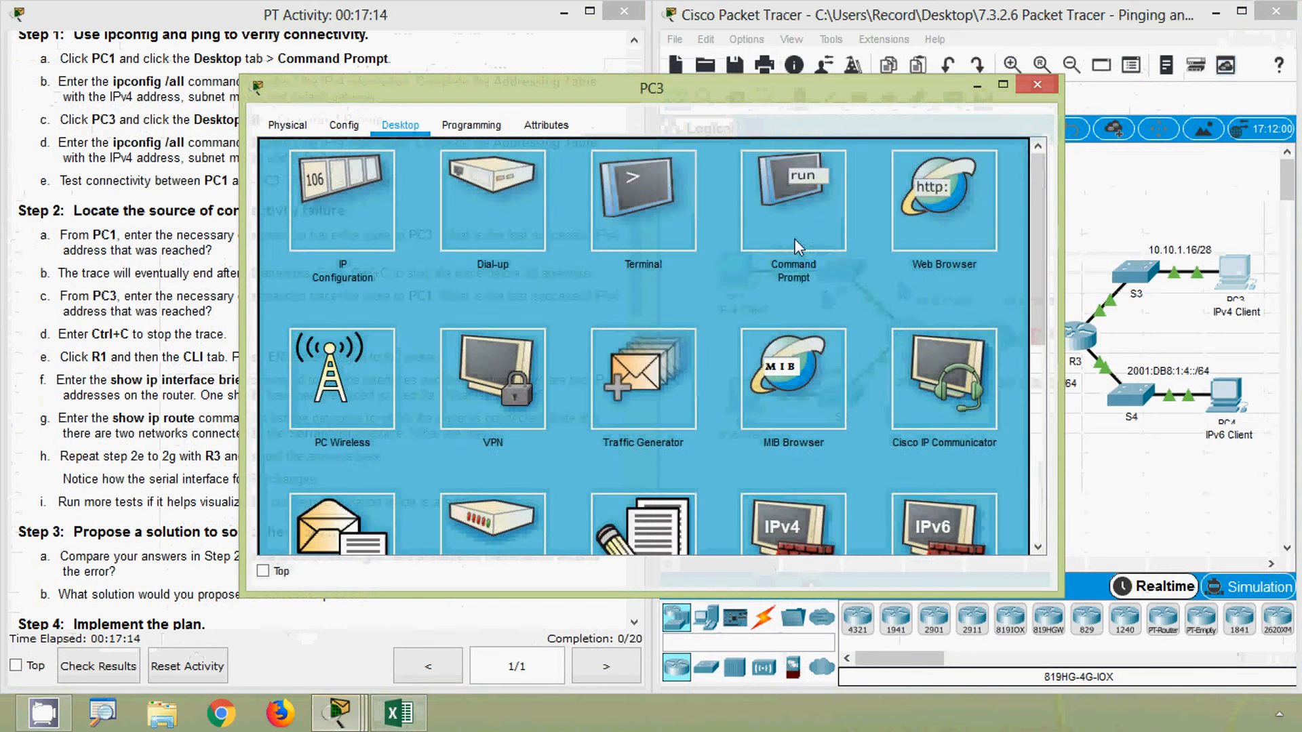
Open PC3's Command Prompt and page through to the end of the ipconfig /all output.
left_click(797, 246)
type("ipconfig /all")
key("Return")
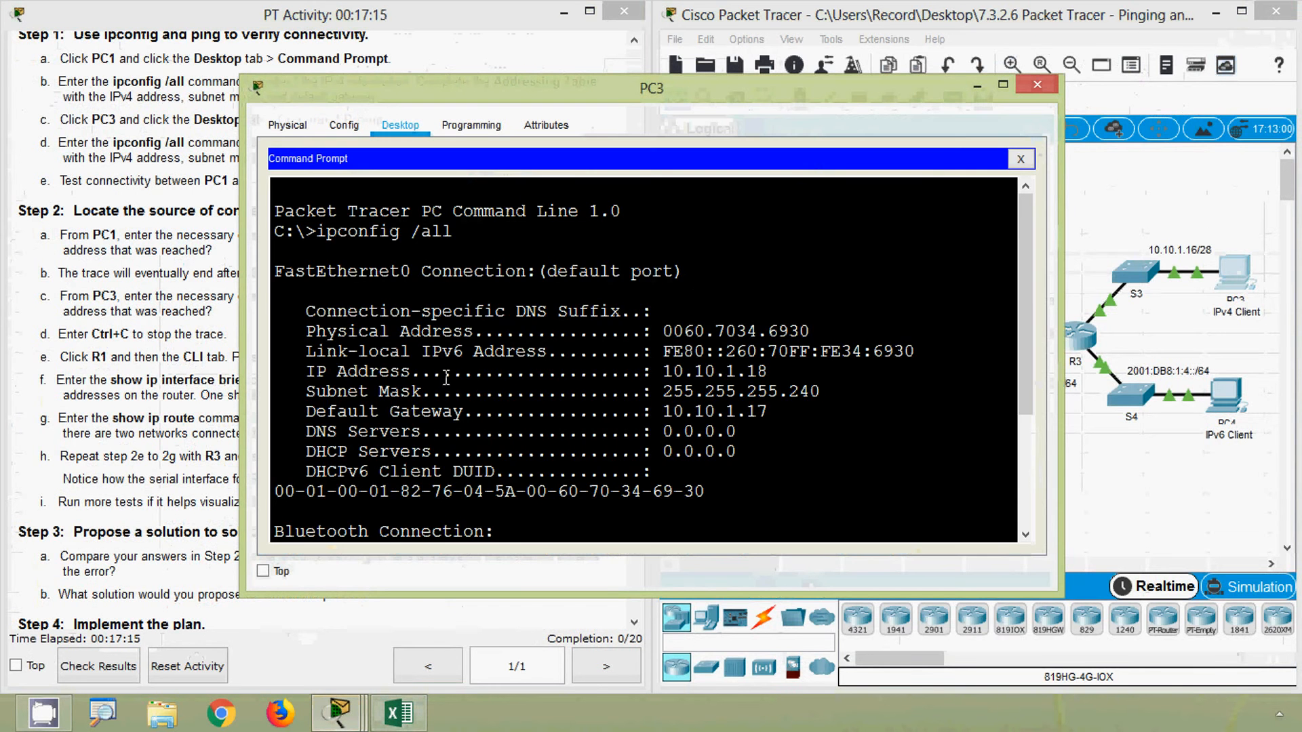
key("space")
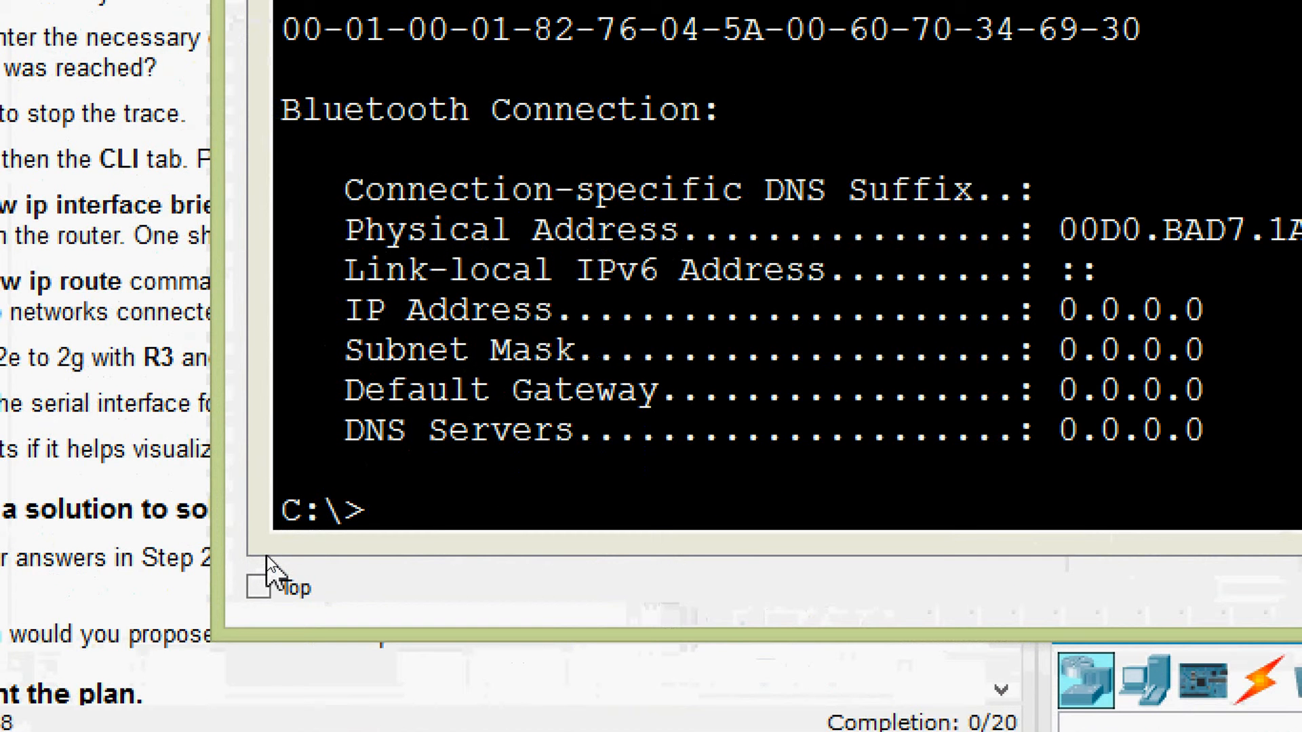
Run tracert 10.10.1.98 from PC3, pasting the copied address, to trace the route to PC1.
type("tracert")
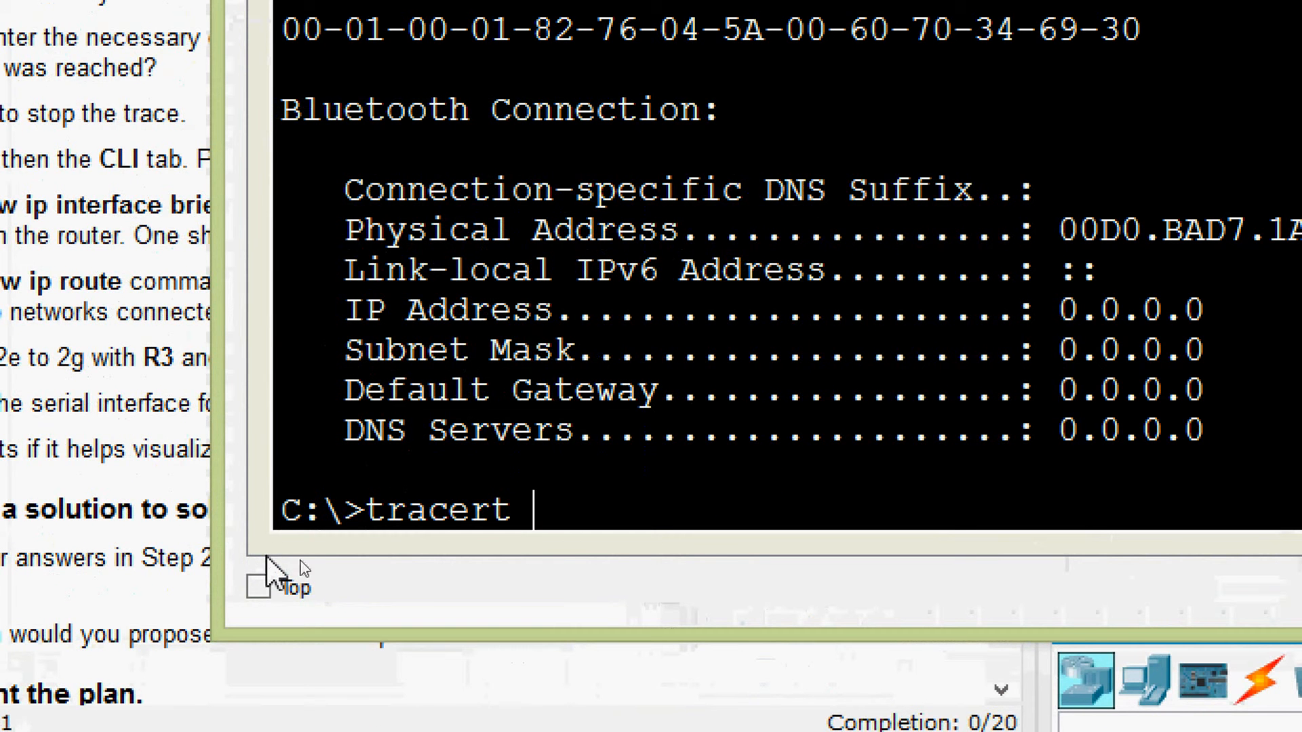
right_click(542, 505)
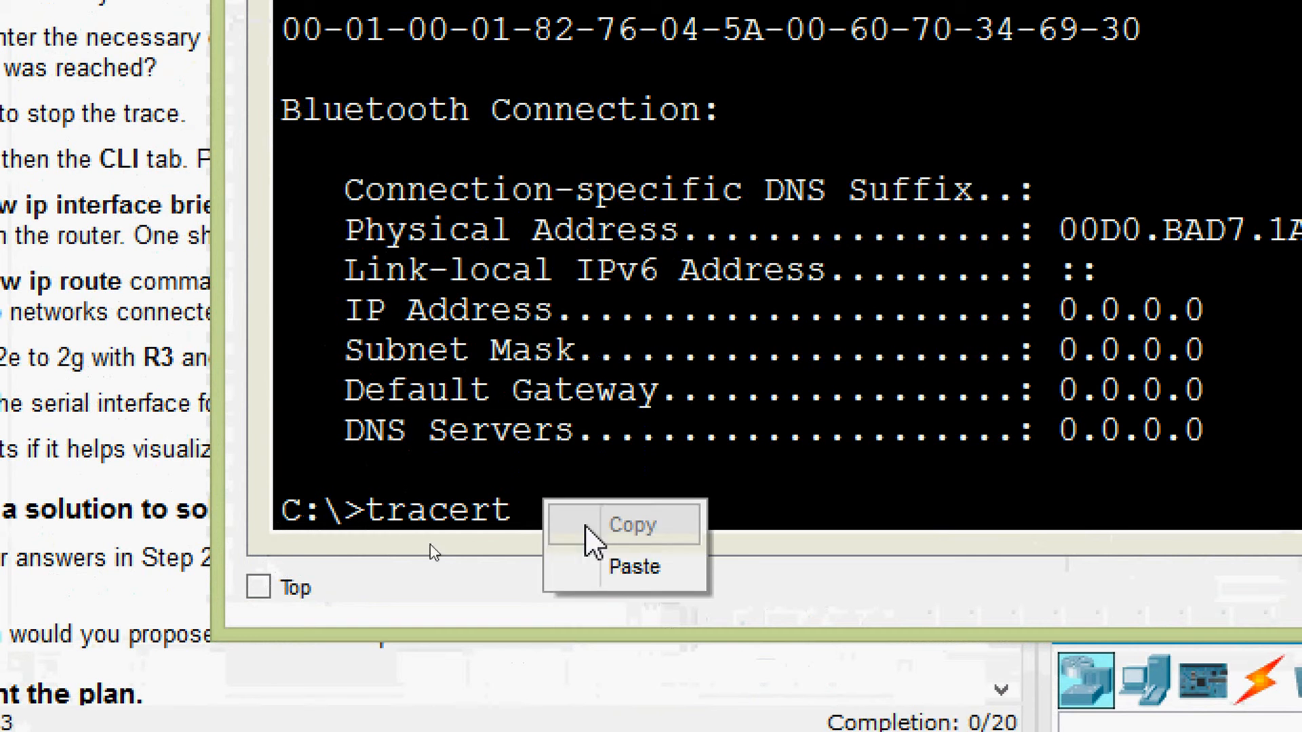
left_click(617, 568)
key("Return")
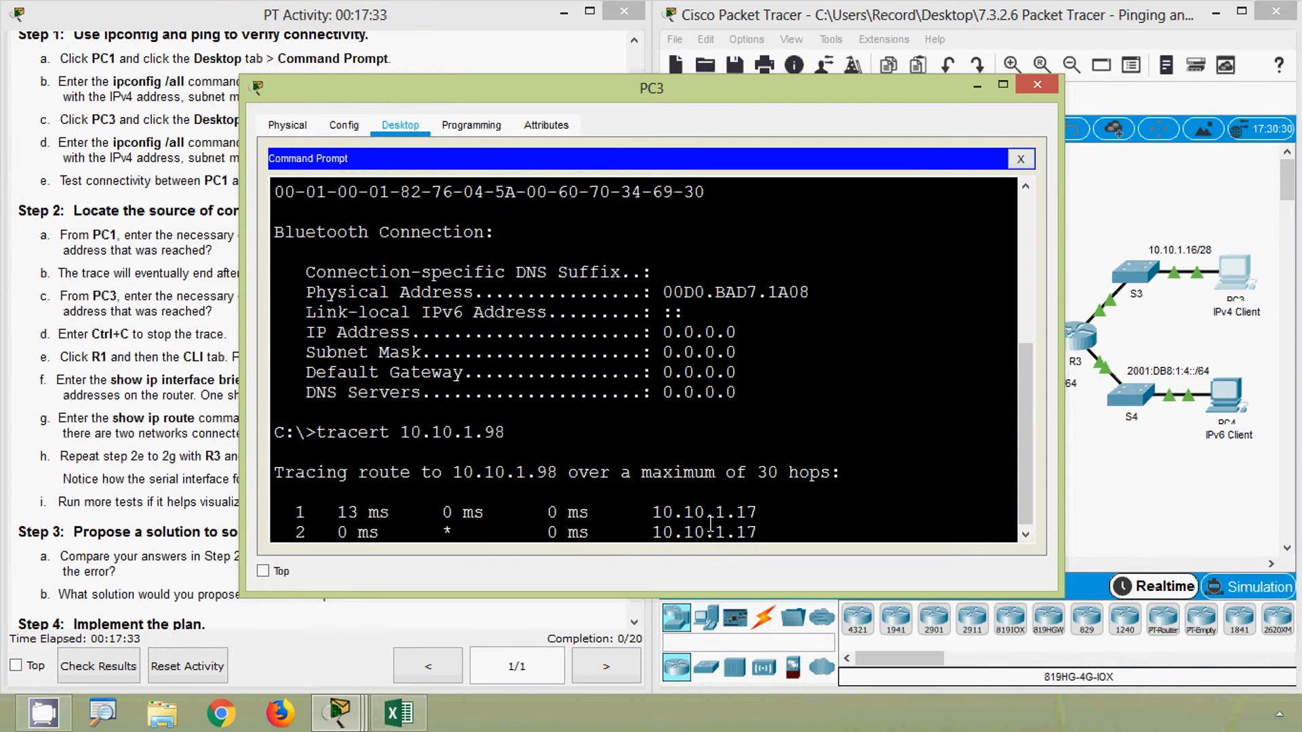
Check the last address reached in PC3's trace to PC1 and stop the running trace.
left_click_drag(757, 518, 671, 513)
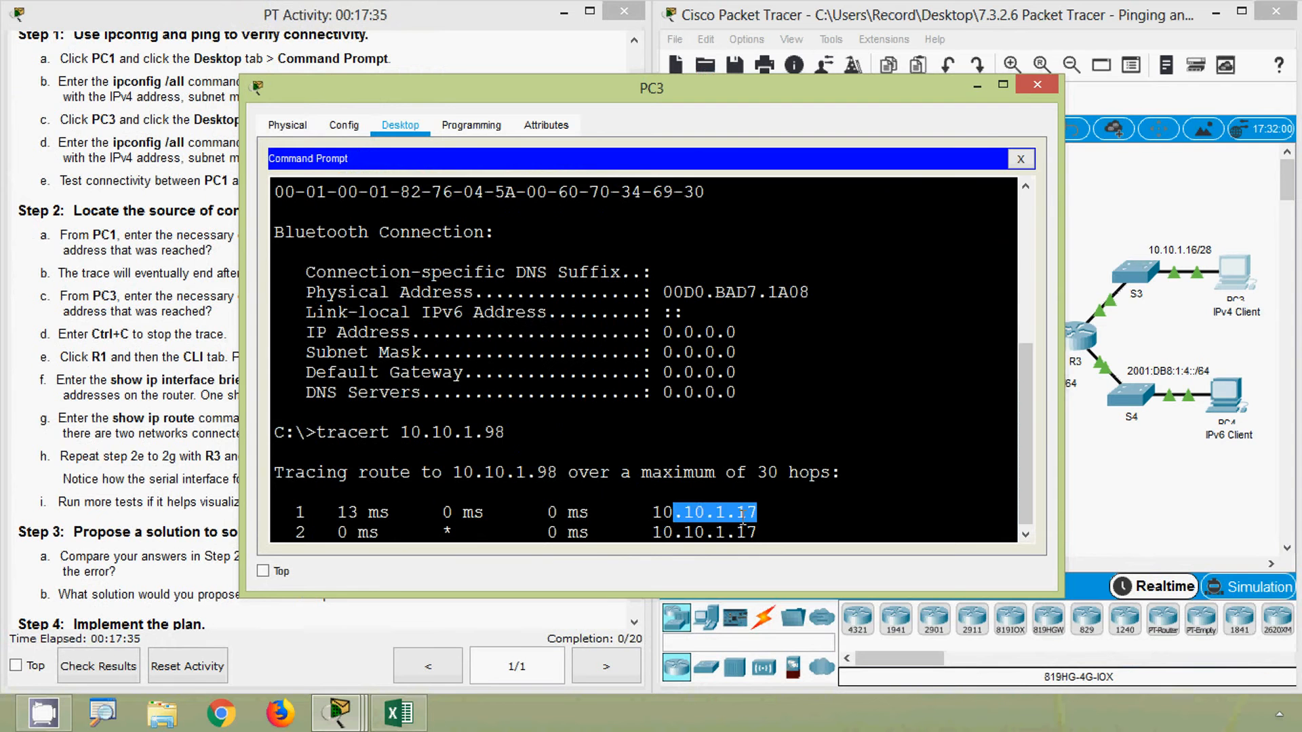
left_click_drag(757, 514, 641, 513)
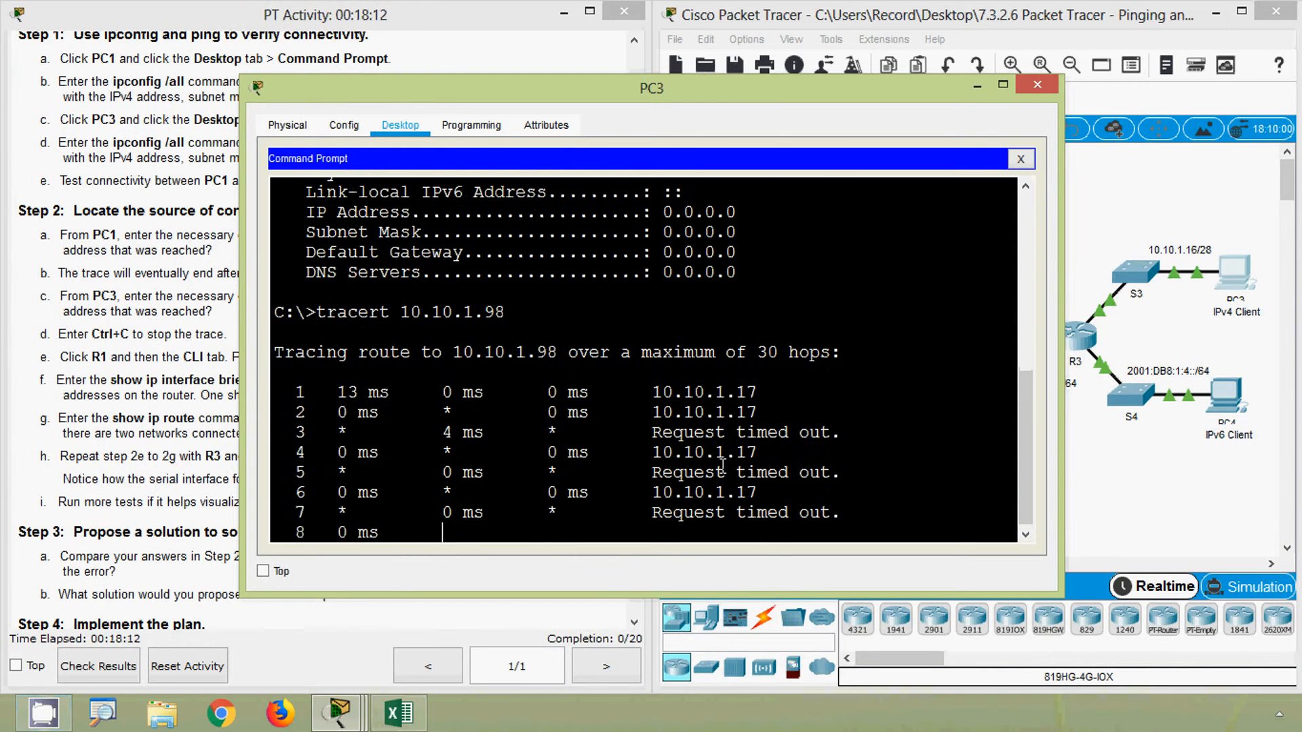
left_click_drag(651, 498, 762, 496)
left_click(777, 496)
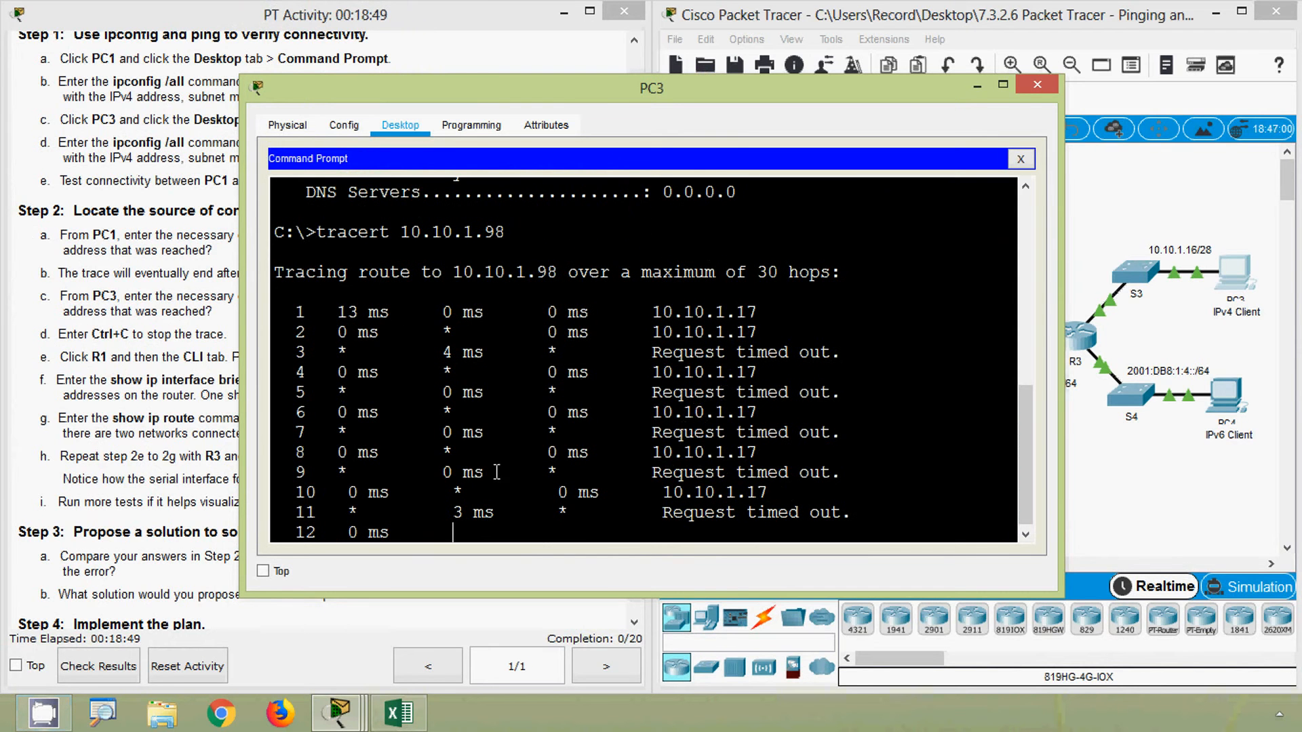
key("ctrl+c")
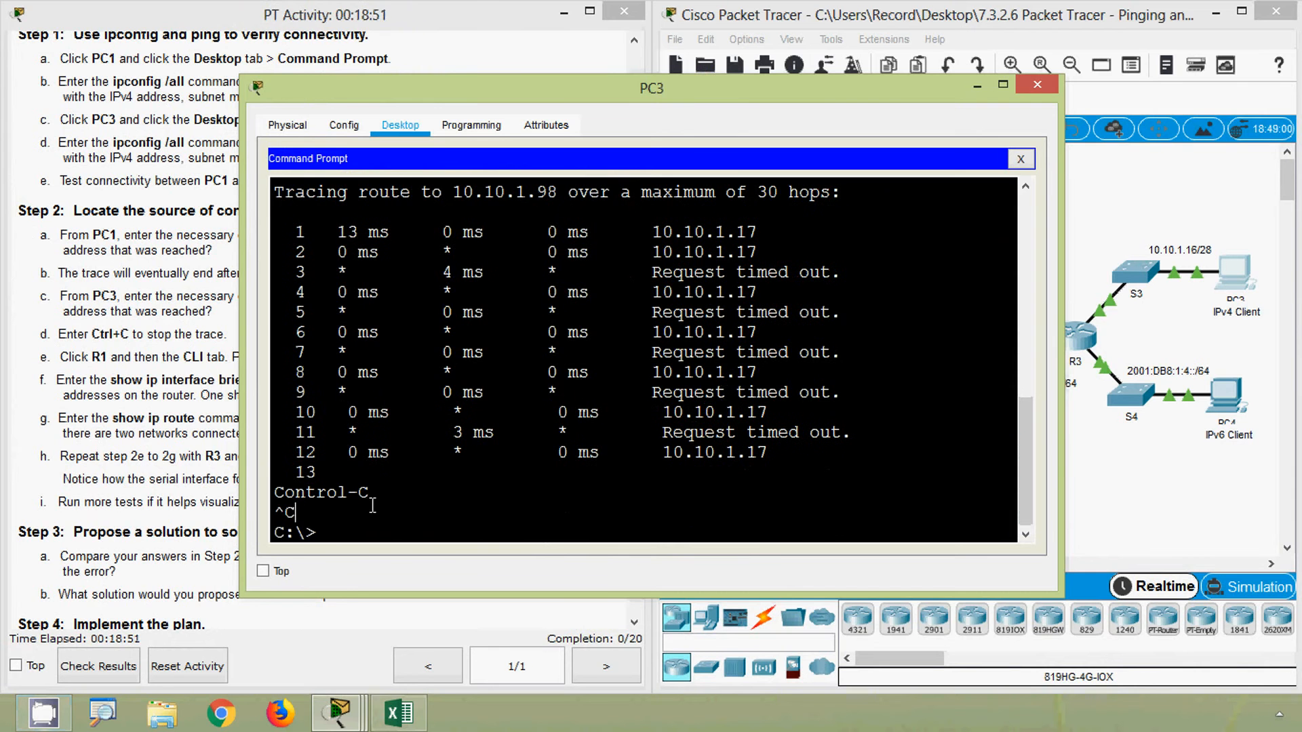
Review the remaining Step 2 instructions against PC3's trace output and close the PC3 window.
left_click(210, 457)
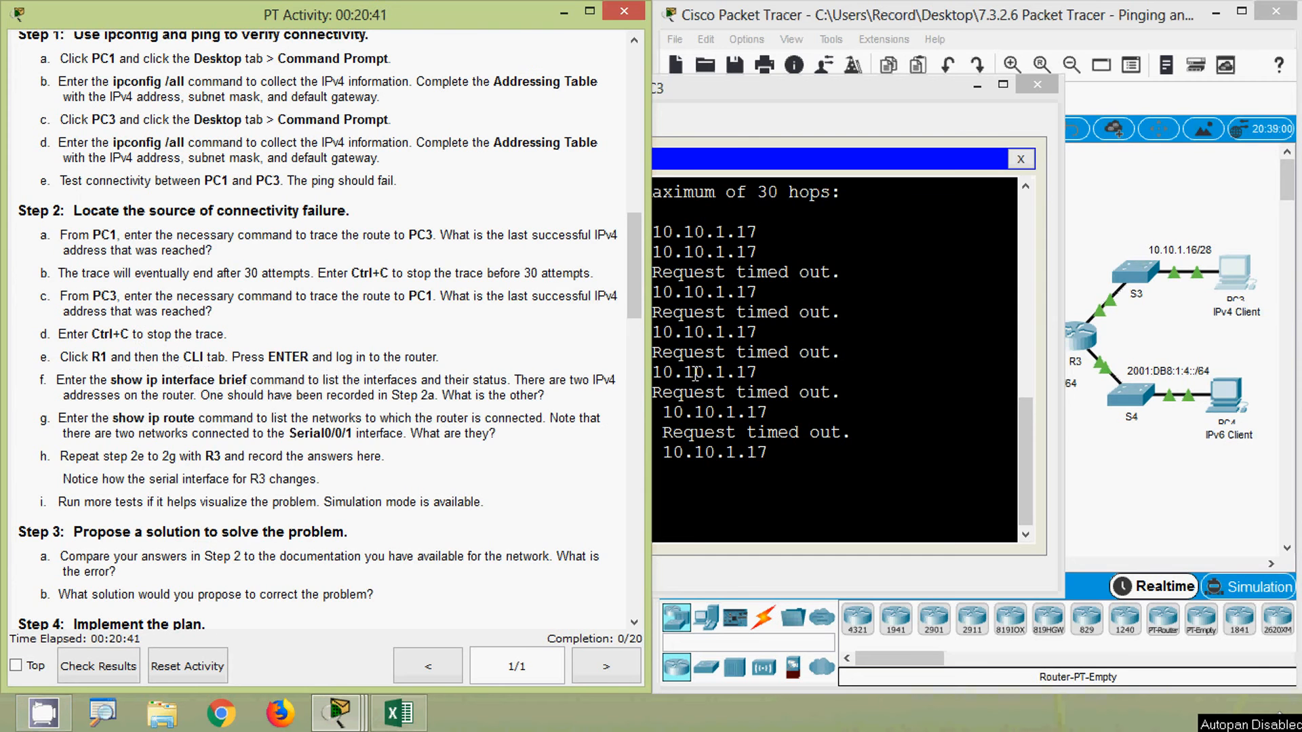
left_click(761, 373)
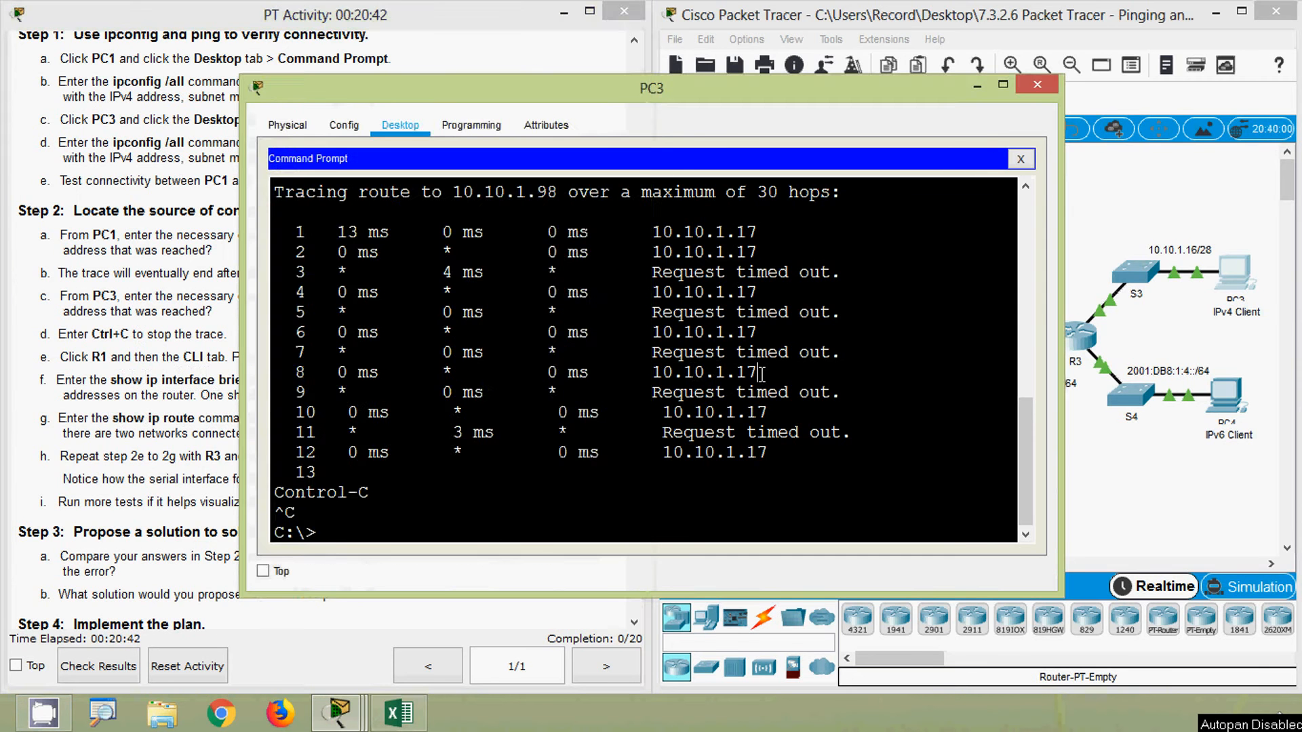
left_click(1036, 84)
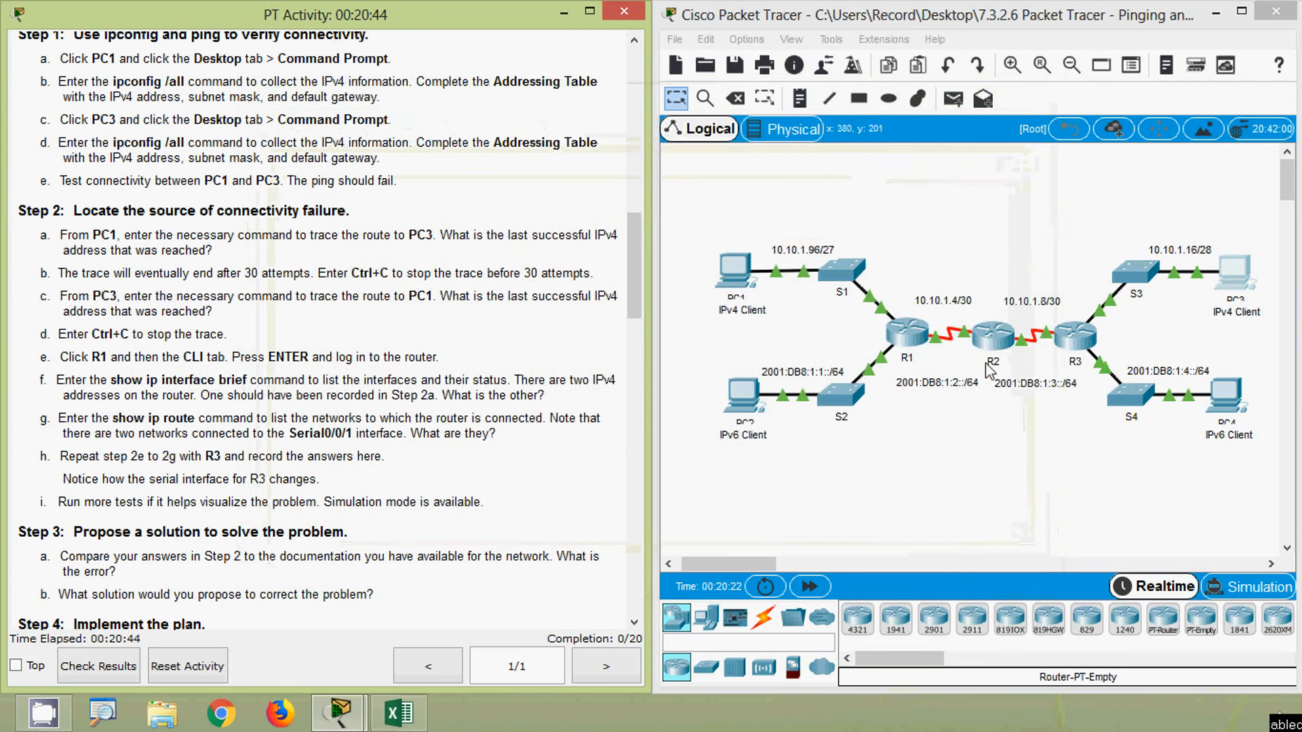
Open router R1's command line interface and enter privileged EXEC mode with enable.
left_click(909, 337)
left_click(529, 128)
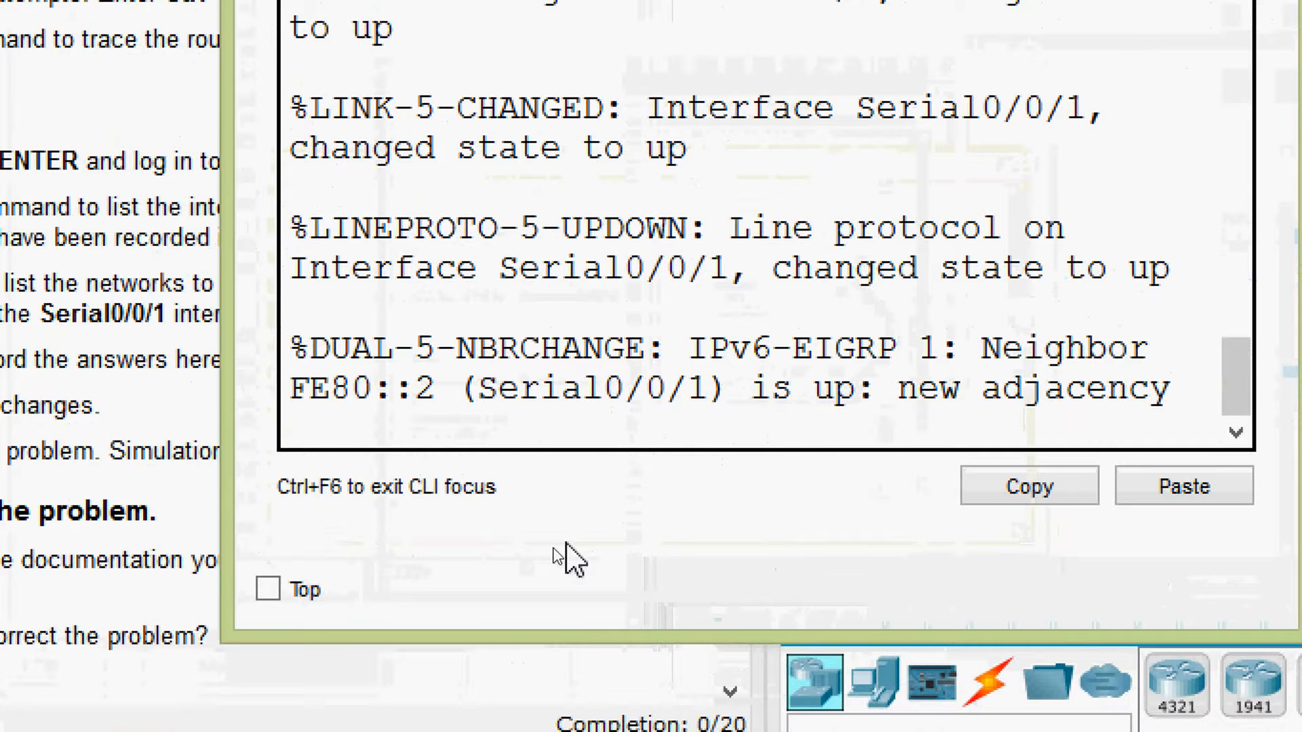
key("Return")
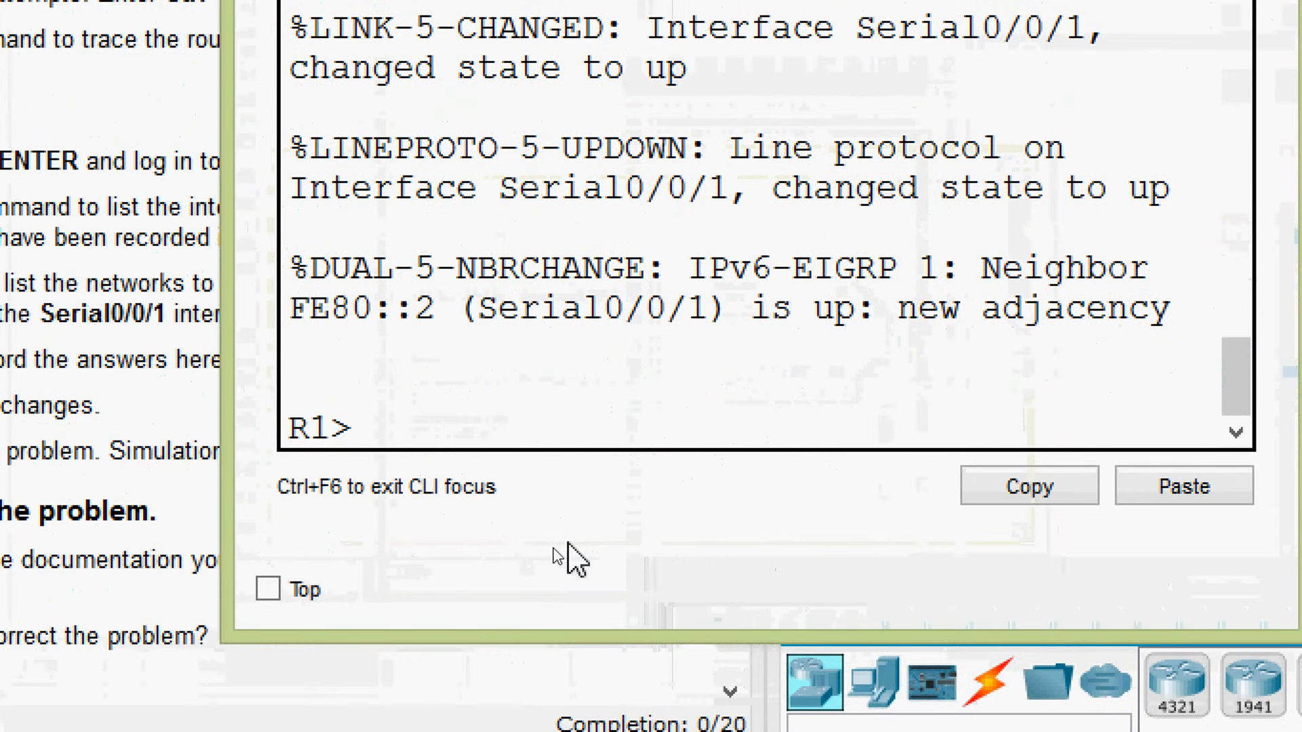
type("ena")
key("Tab")
key("Return")
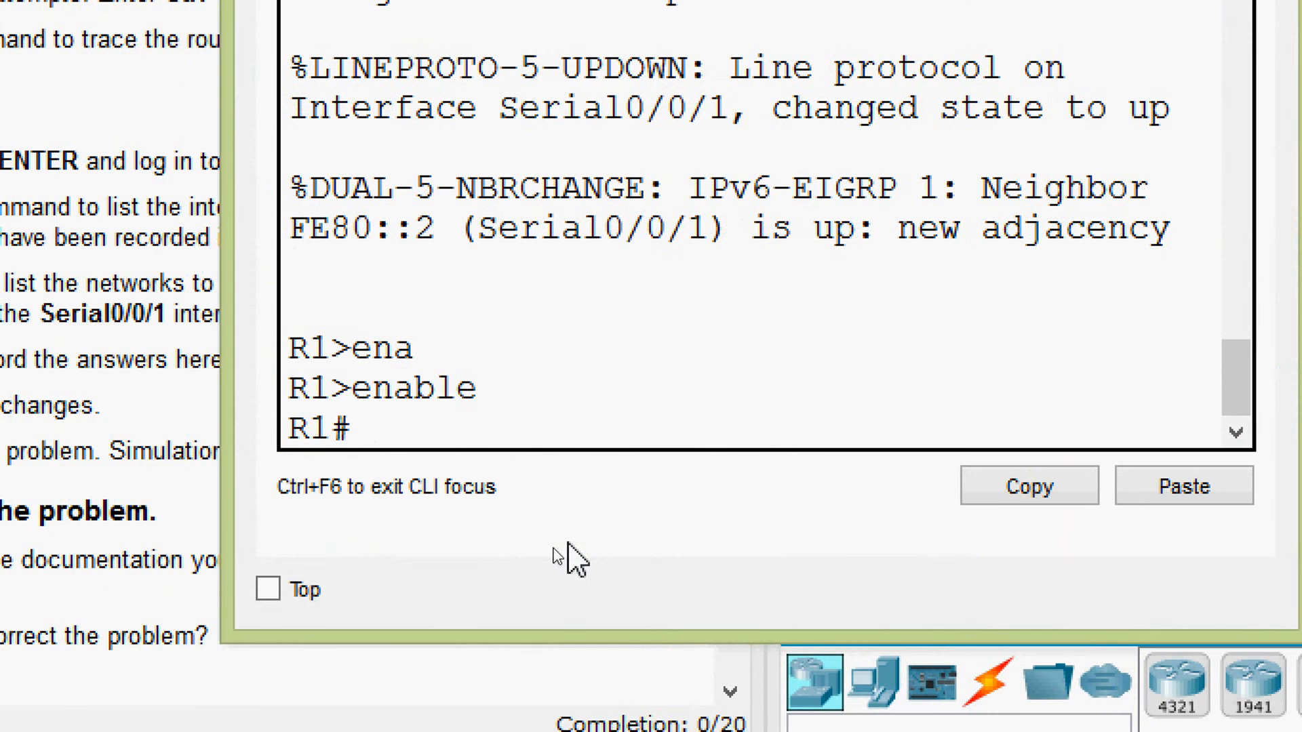
Run show ip interface brief on R1 to list its interfaces and their IPv4 addresses.
type("sh")
key("Tab")
type("ip ibn")
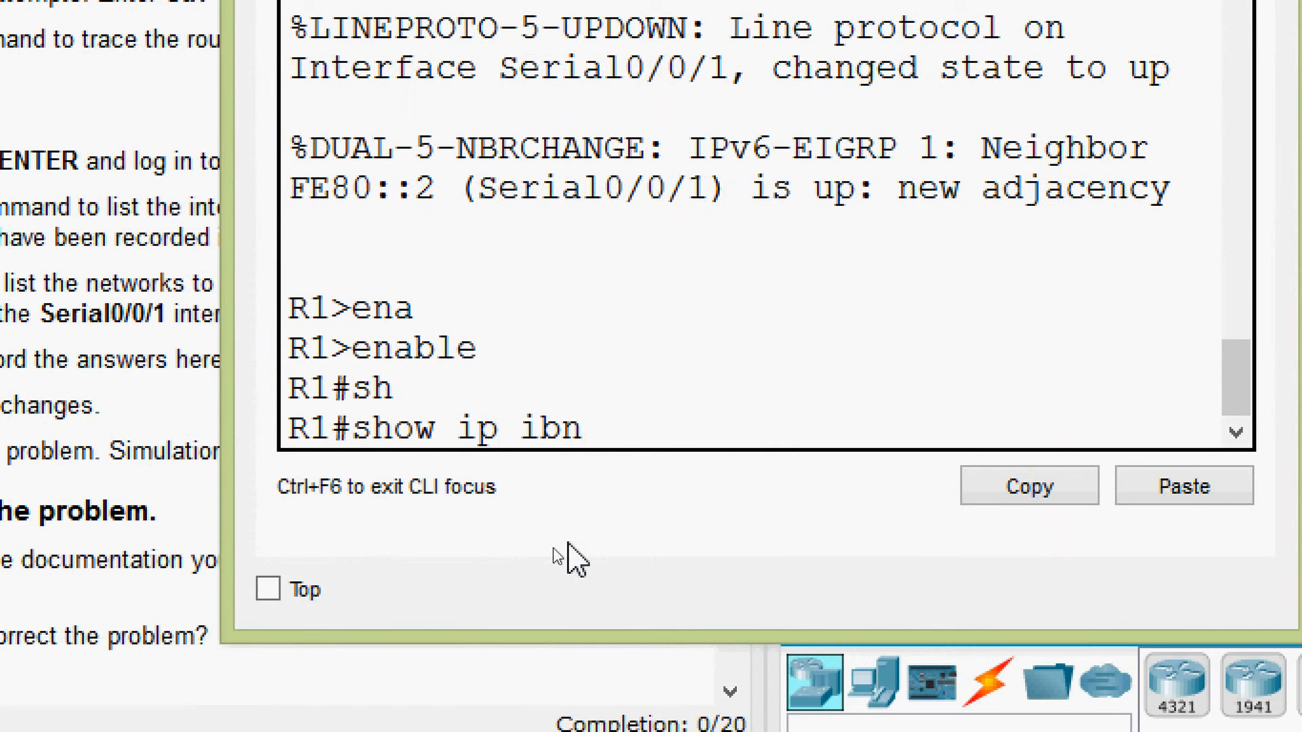
type("t")
key("BackSpace")
key("BackSpace")
key("BackSpace")
type("nter")
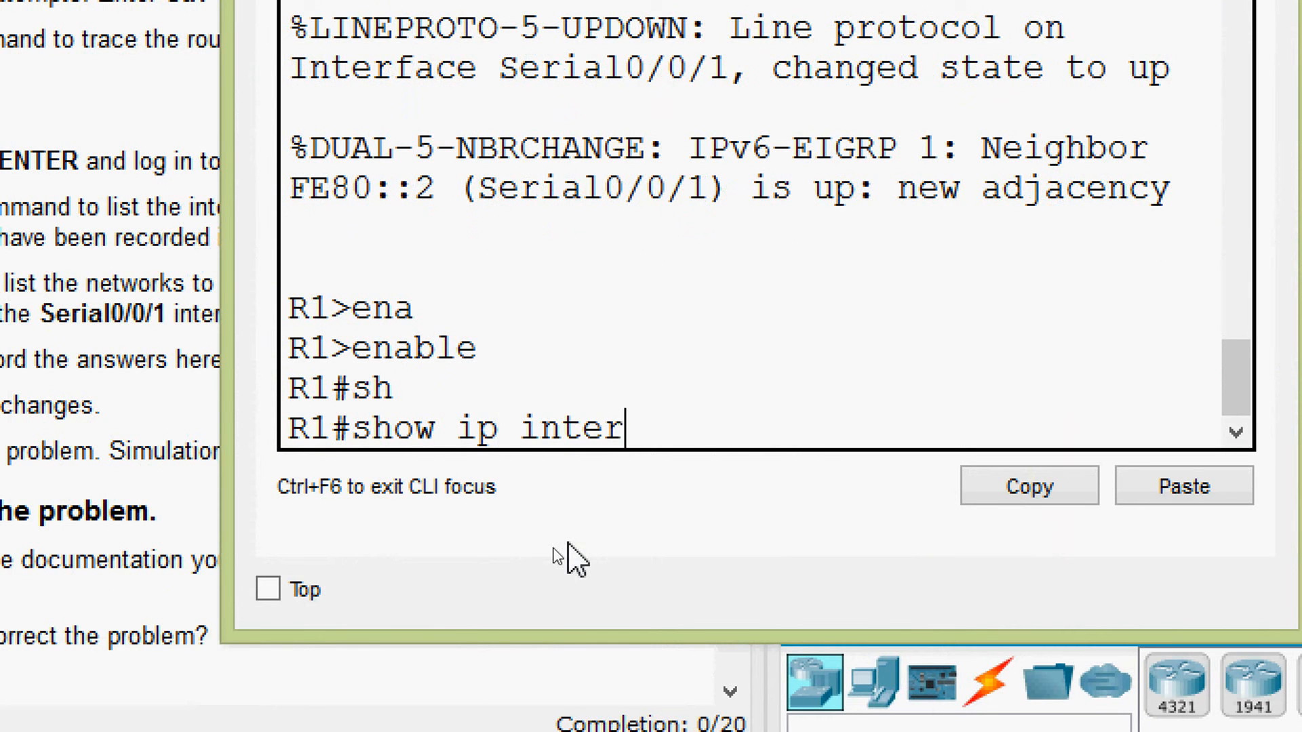
key("Tab")
type("ba")
key("BackSpace")
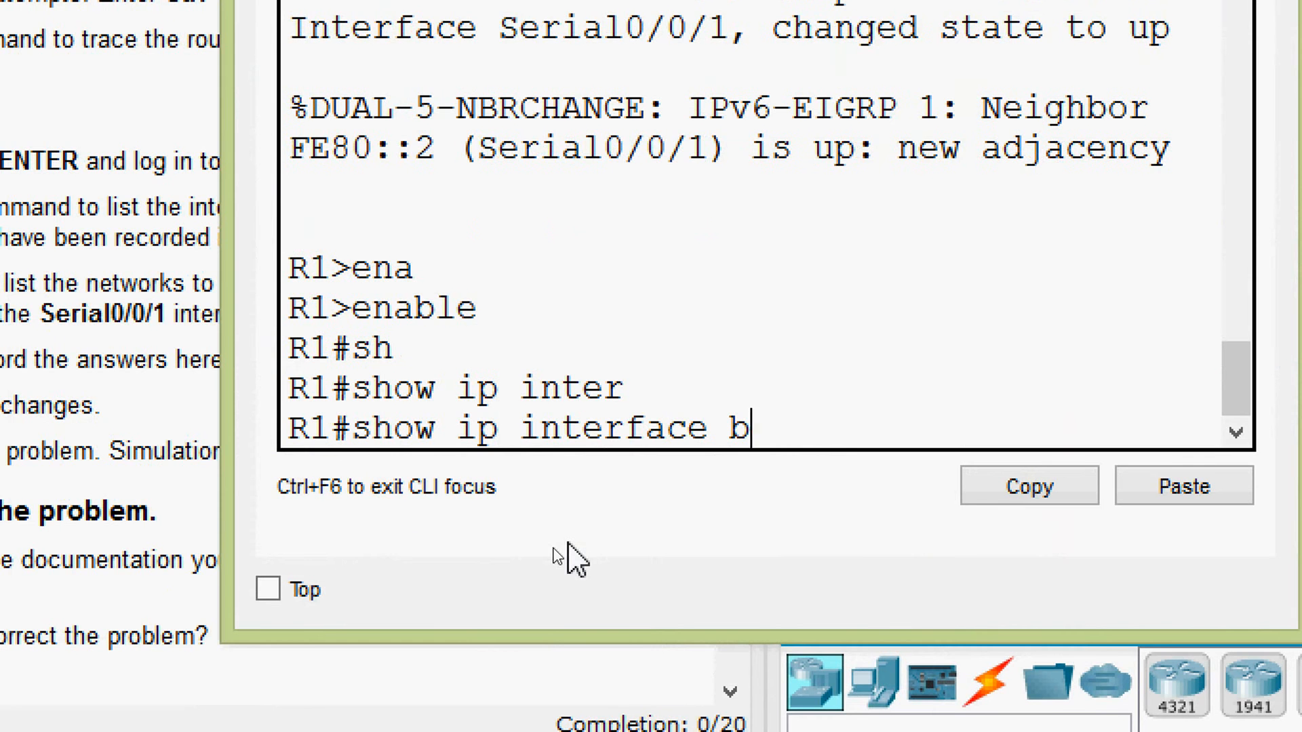
type("r")
key("Tab")
key("Return")
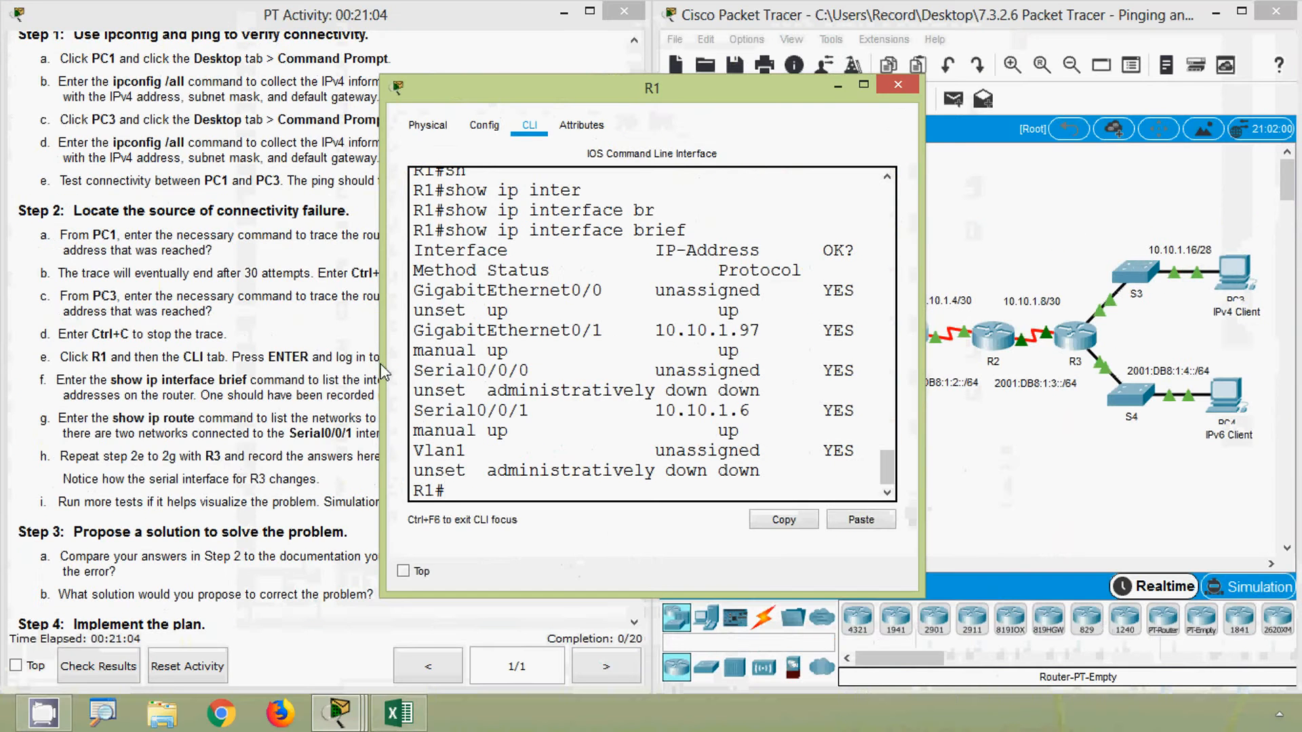
Widen the R1 window on both sides so each row of the interface table fits on one line.
left_click(374, 366)
left_click(386, 366)
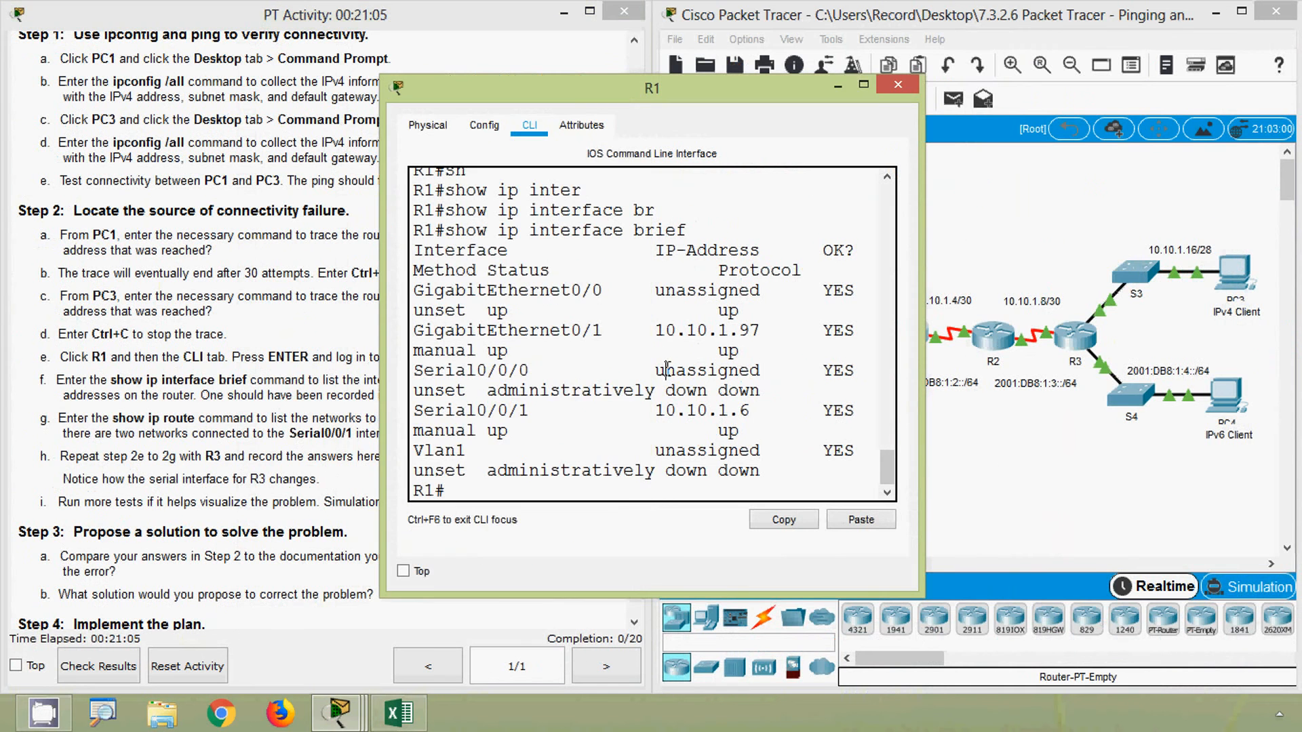
left_click_drag(374, 372, 263, 372)
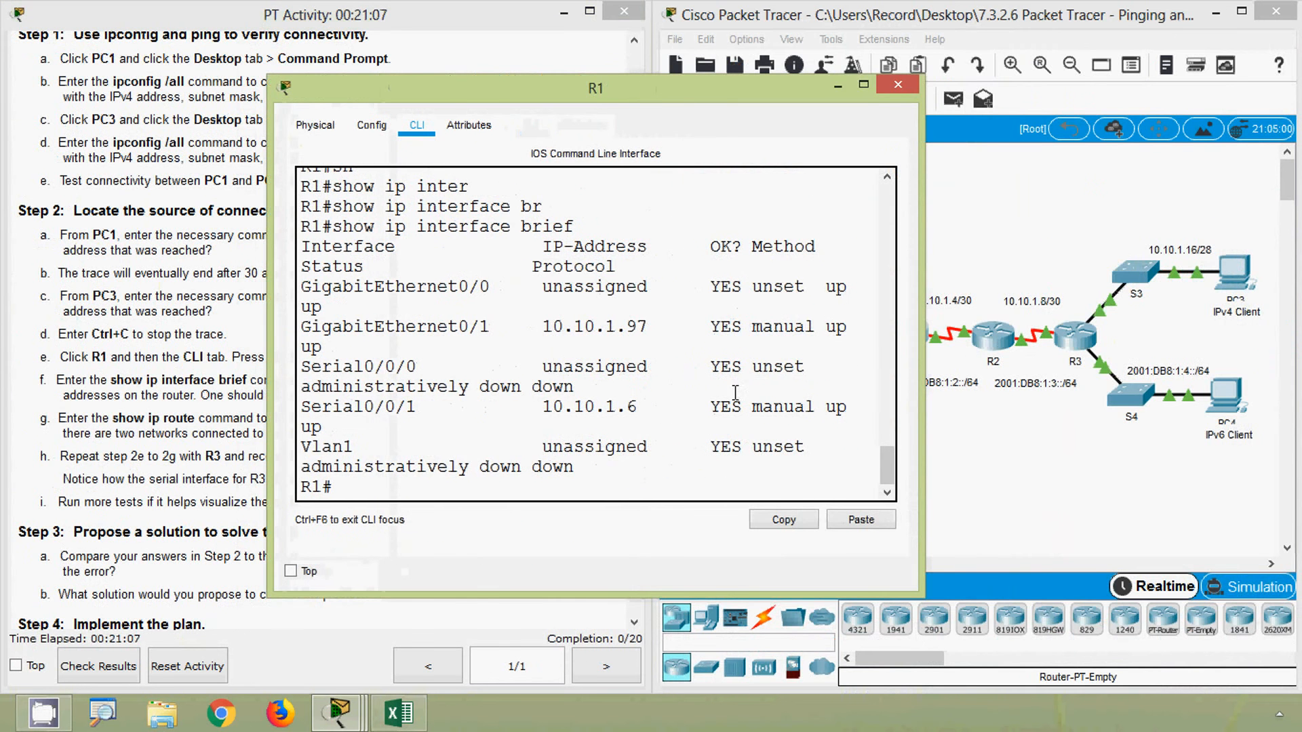
left_click_drag(922, 388, 1226, 392)
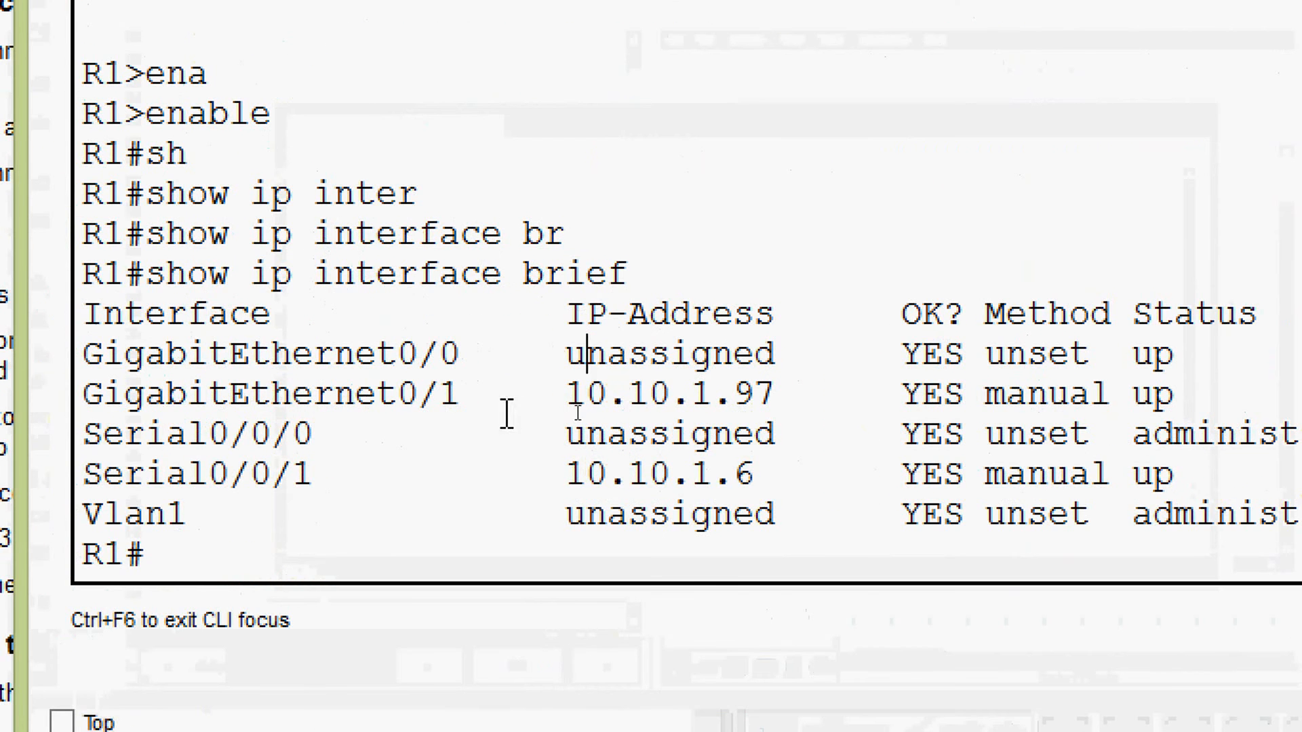
Examine the IPv4 addresses assigned to GigabitEthernet0/1 and Serial0/0/1 in R1's interface table.
left_click_drag(485, 394, 93, 396)
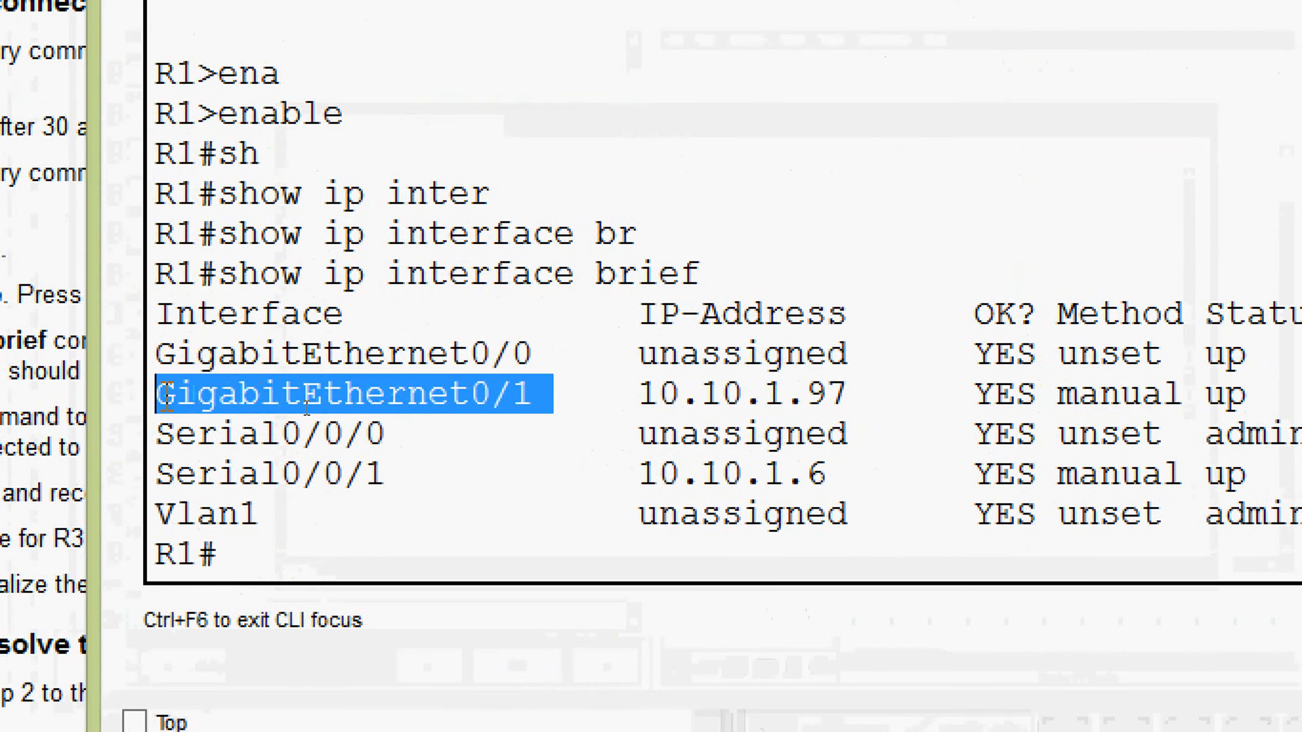
left_click_drag(639, 393, 851, 395)
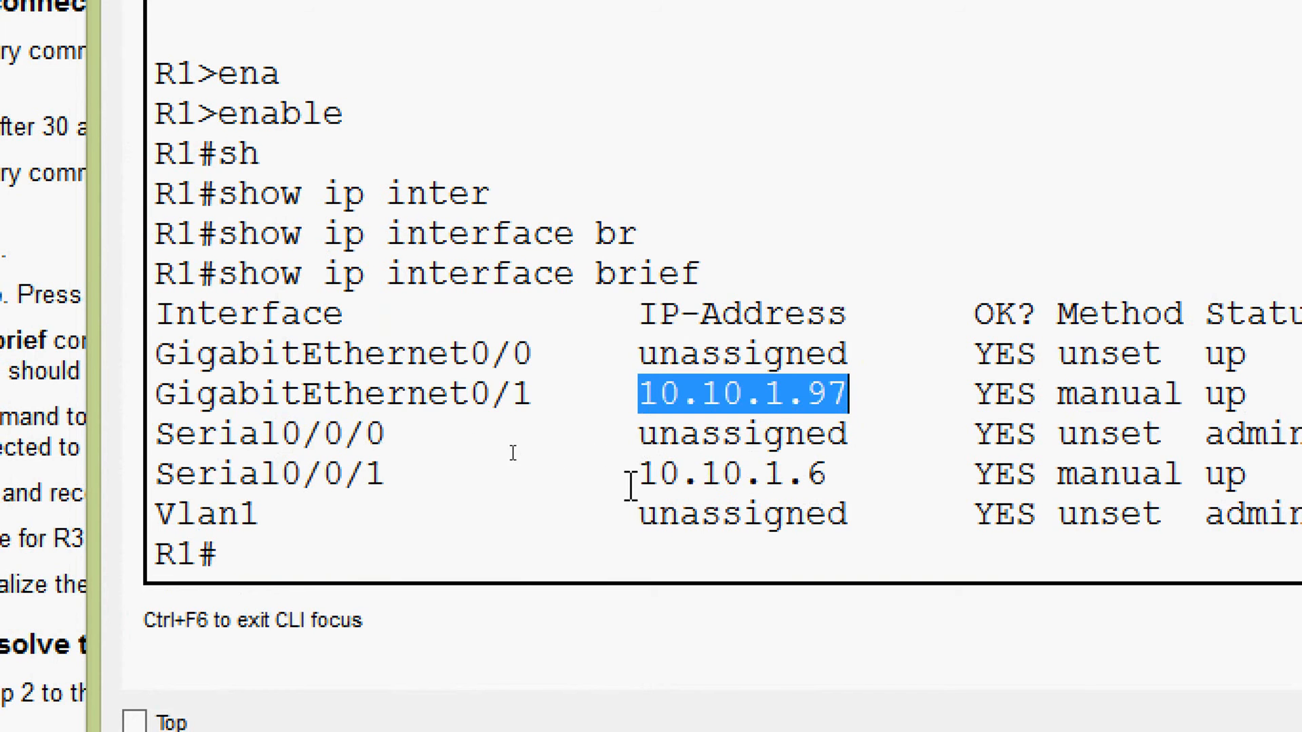
left_click_drag(387, 475, 162, 483)
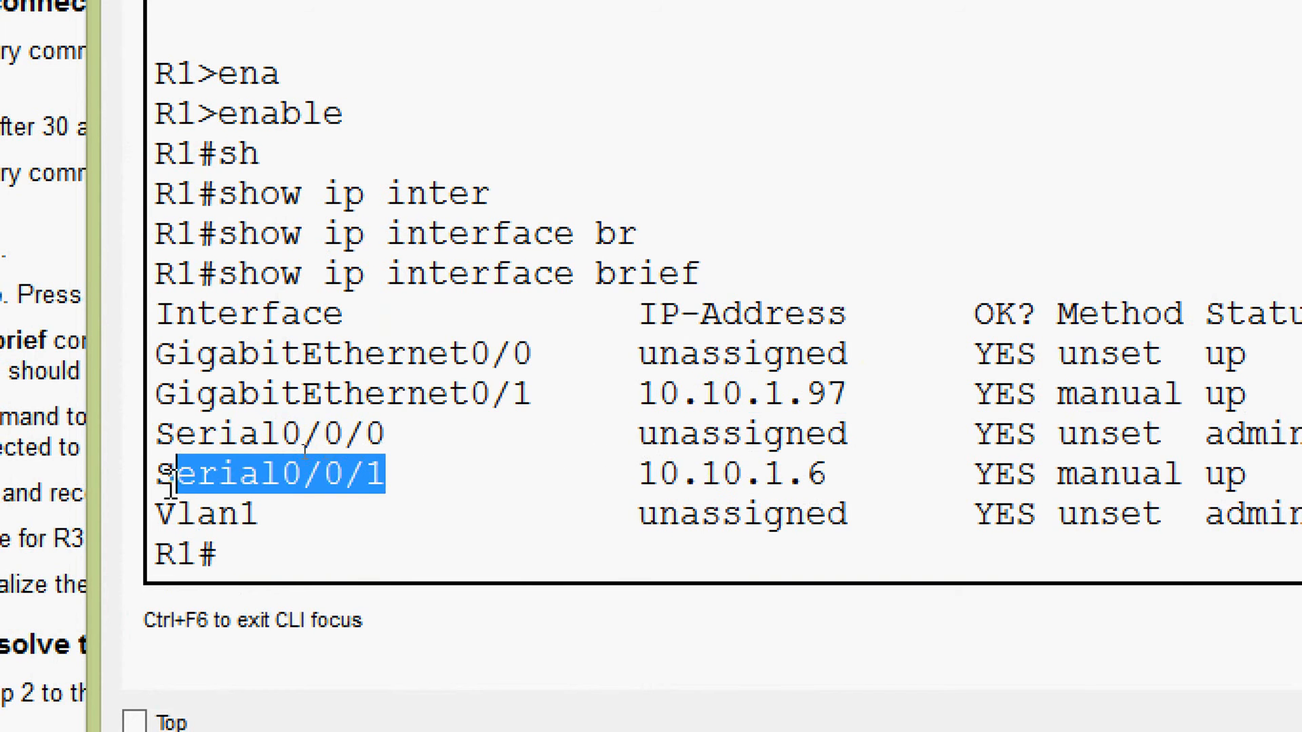
left_click(398, 483)
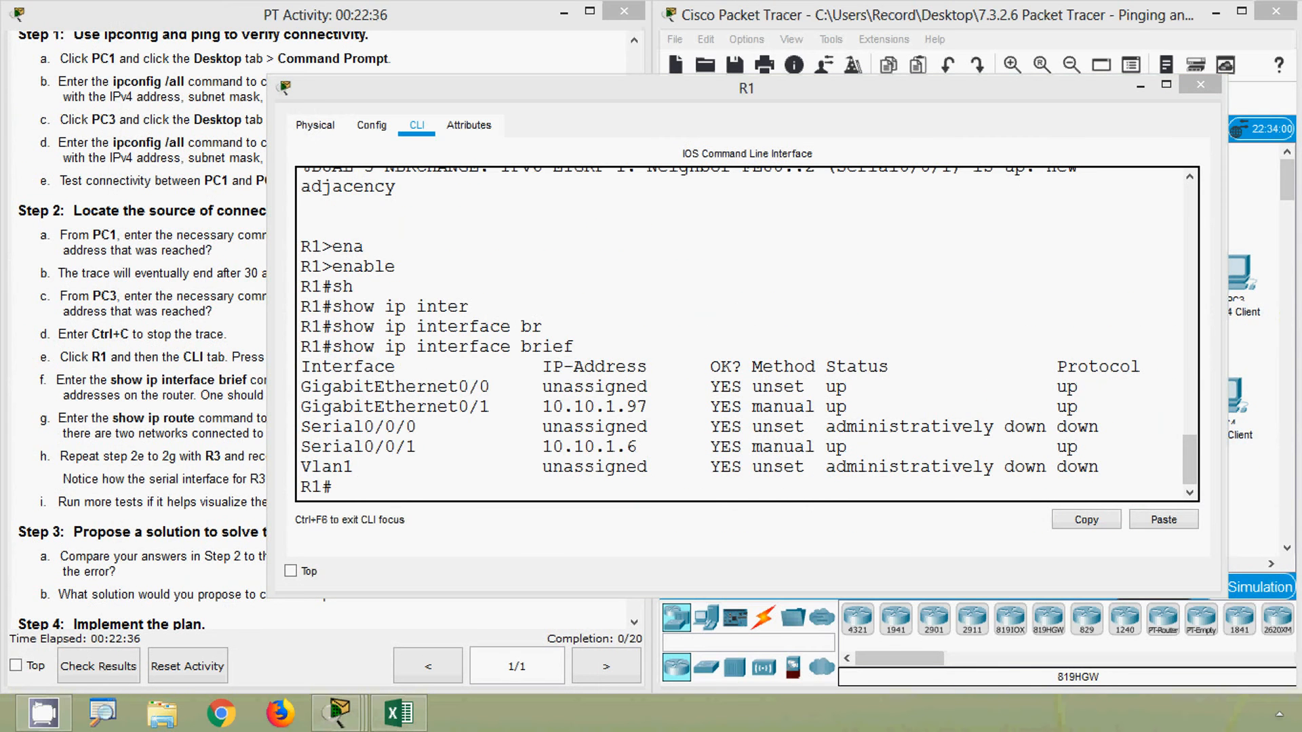
Check instruction 2g in the activity and run show ip route on R1 to list its connected networks.
left_click(165, 398)
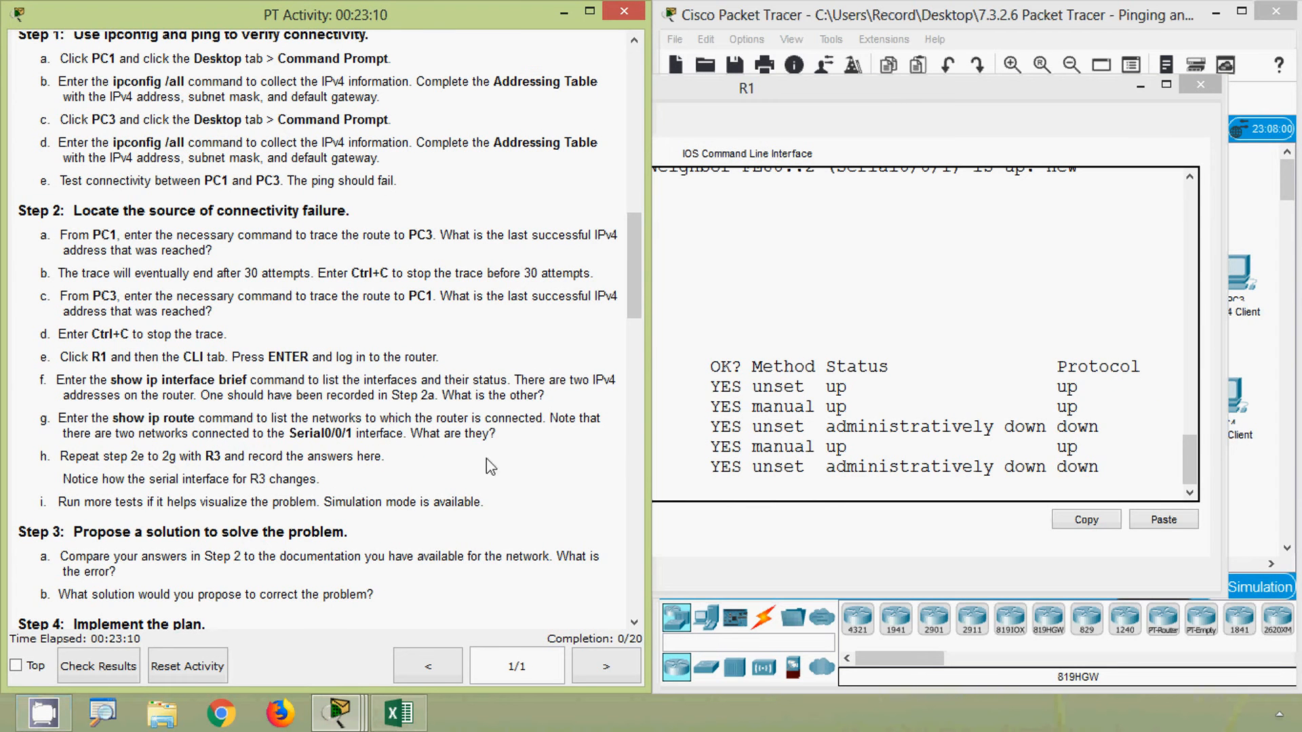
left_click(821, 463)
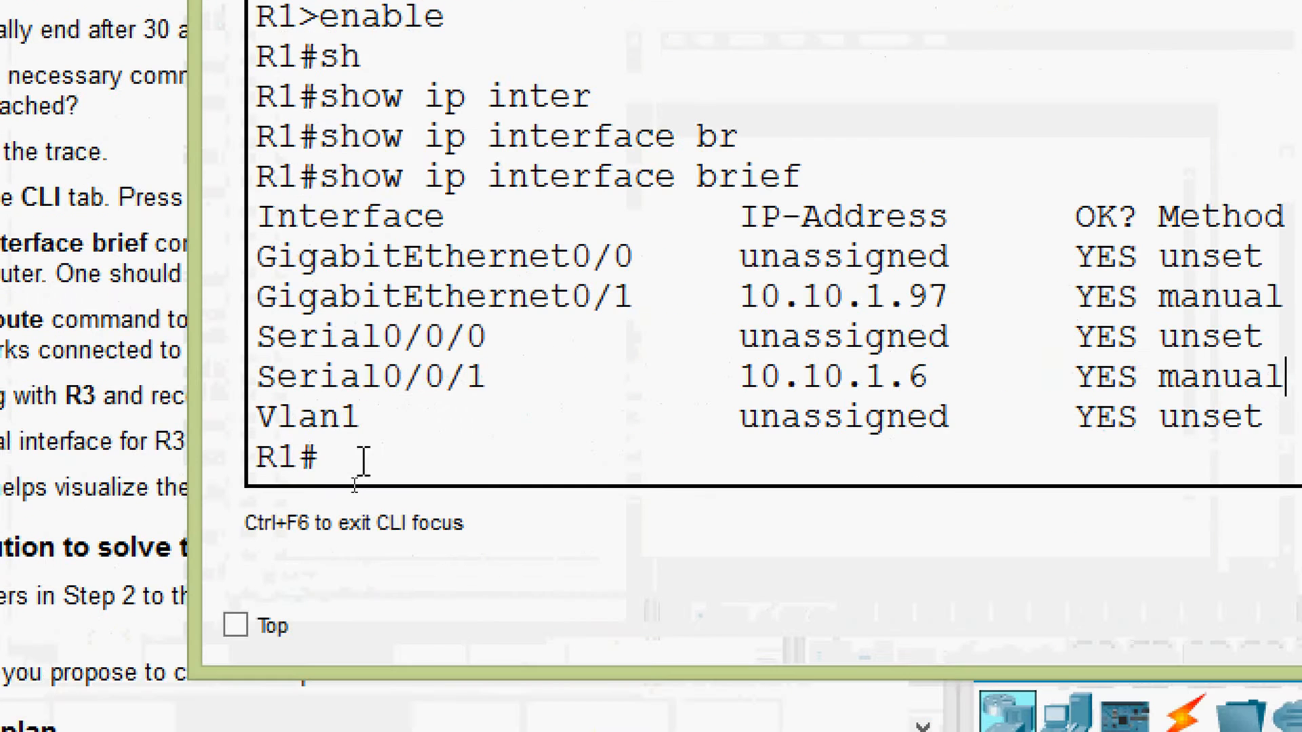
type("sh")
key("Tab")
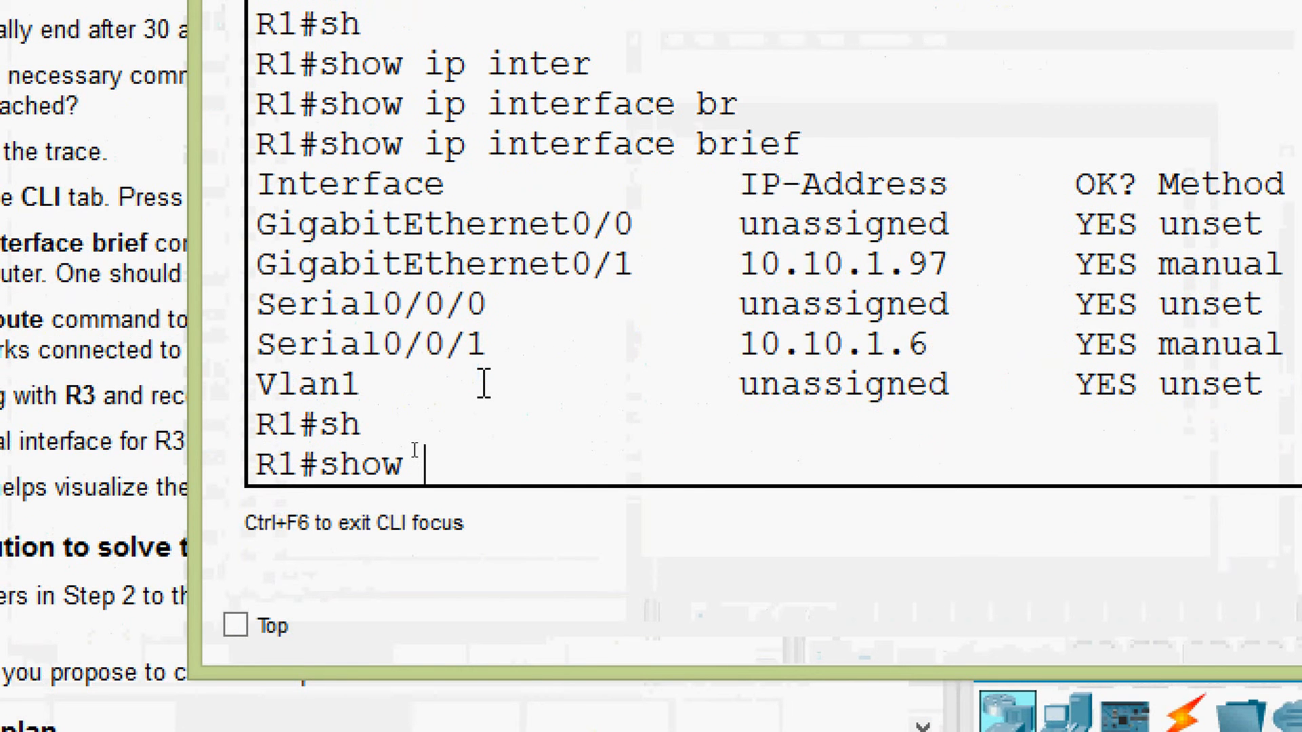
type("ip route")
key("Tab")
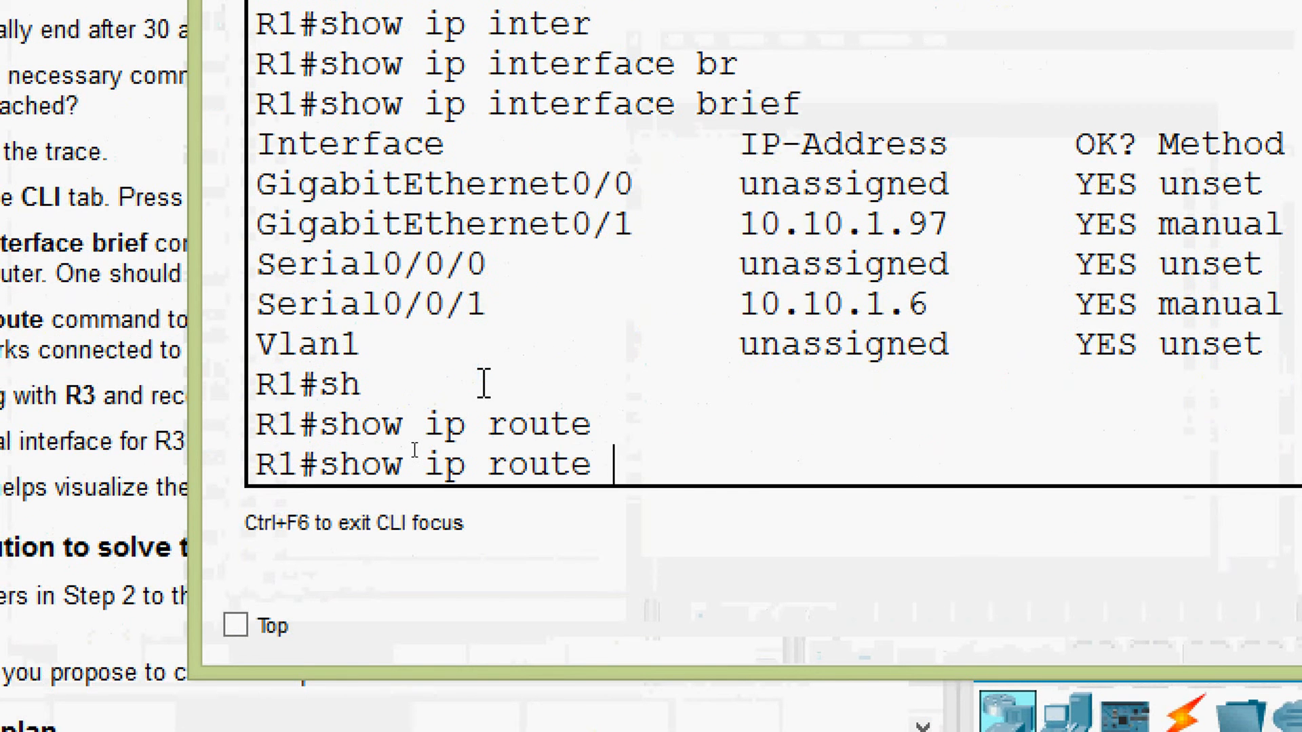
key("Return")
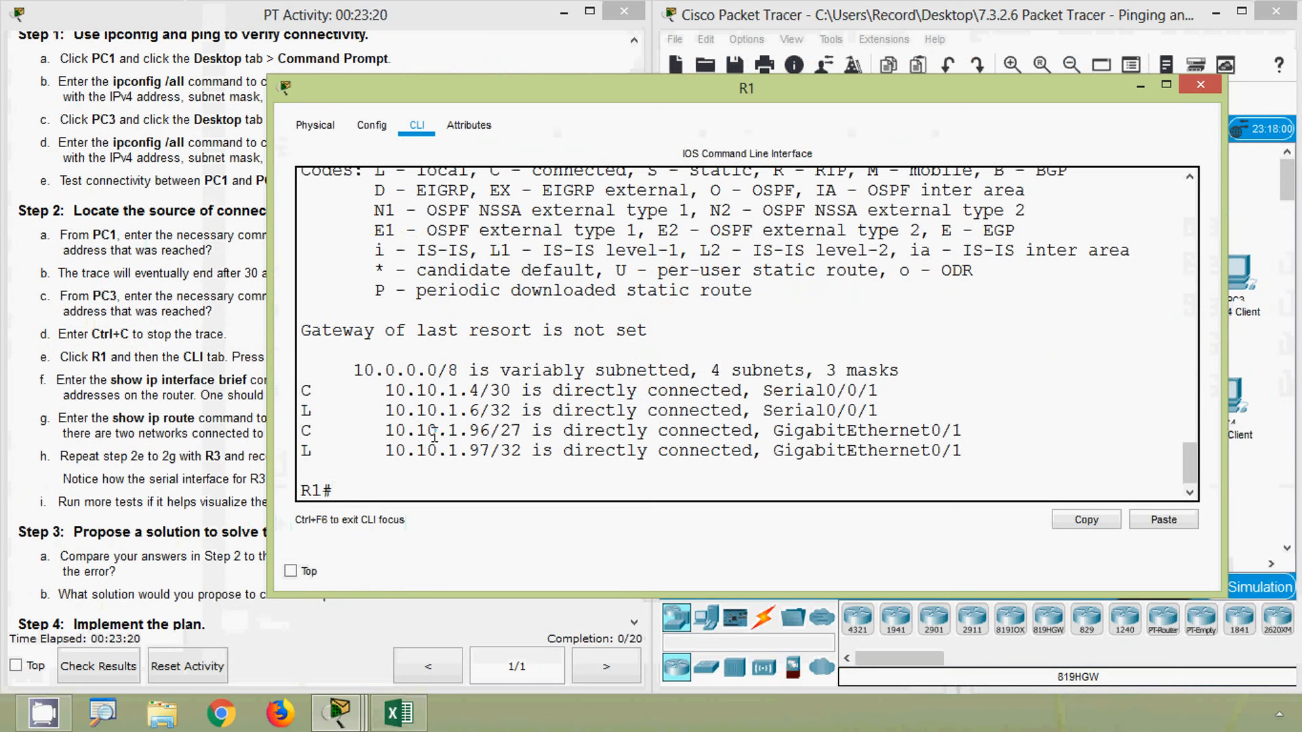
Examine the two Serial0/0/1 entries in R1's routing table against the Step 2 instructions and close the R1 window.
left_click(1301, 279)
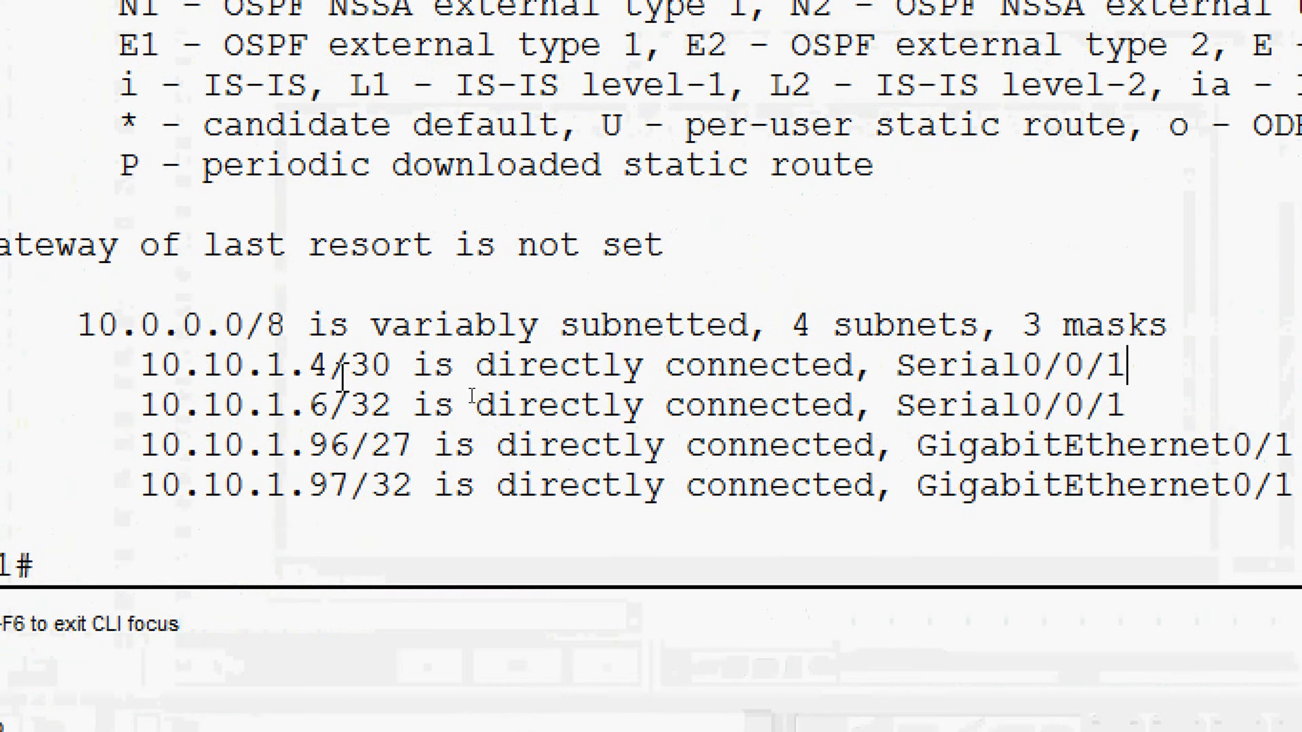
left_click_drag(140, 366, 1150, 374)
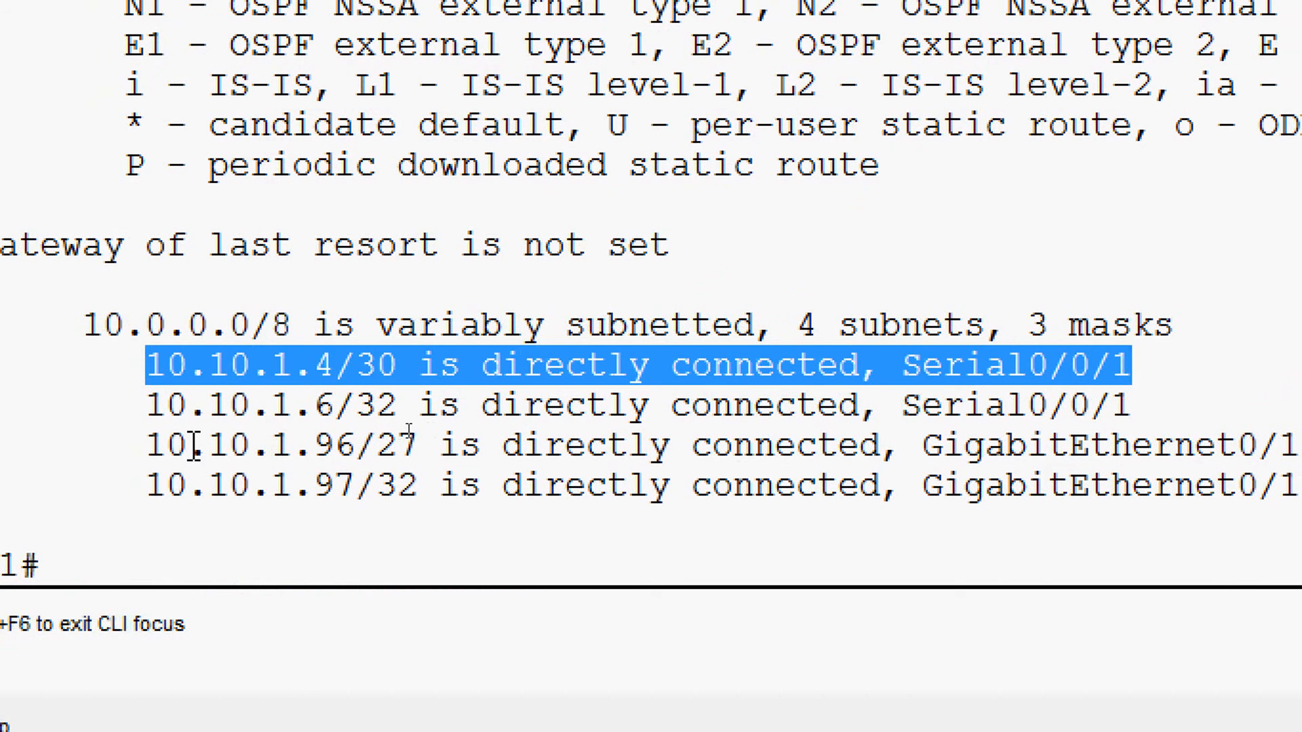
left_click_drag(149, 405, 1148, 407)
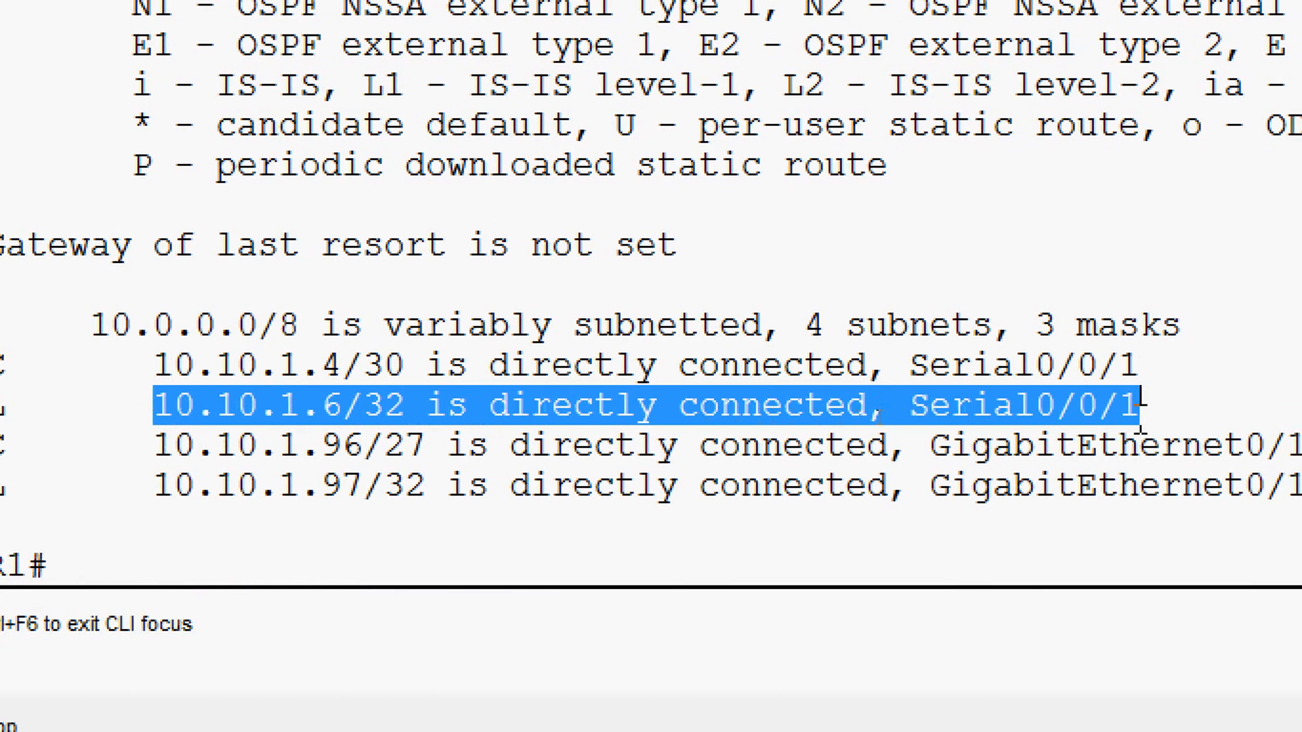
left_click(1141, 407)
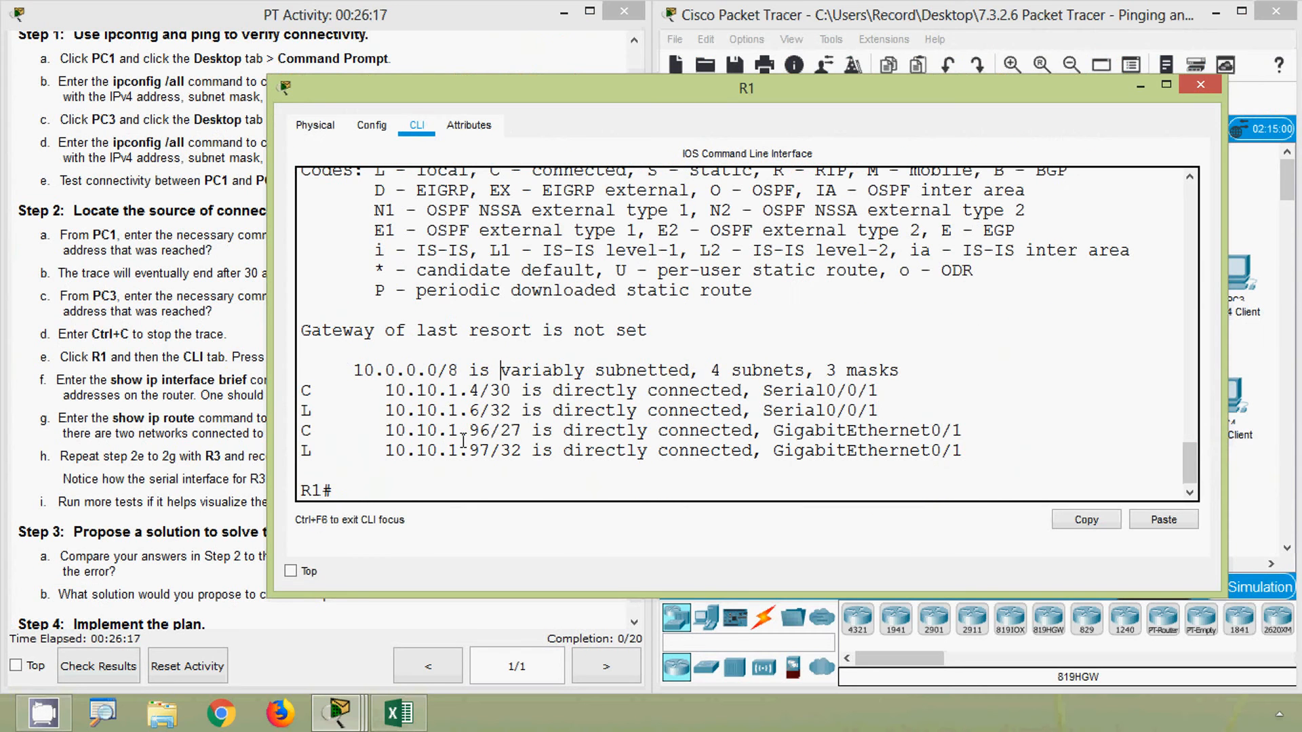
left_click(139, 440)
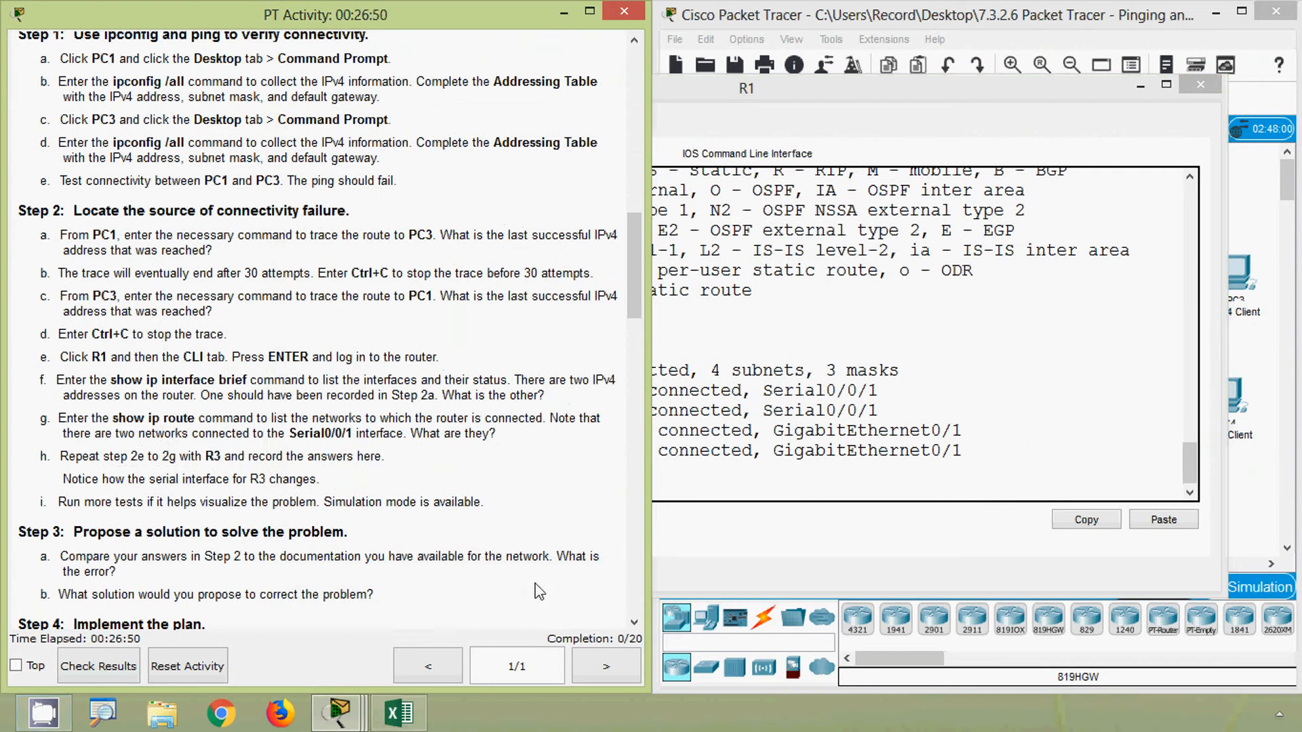
left_click(829, 399)
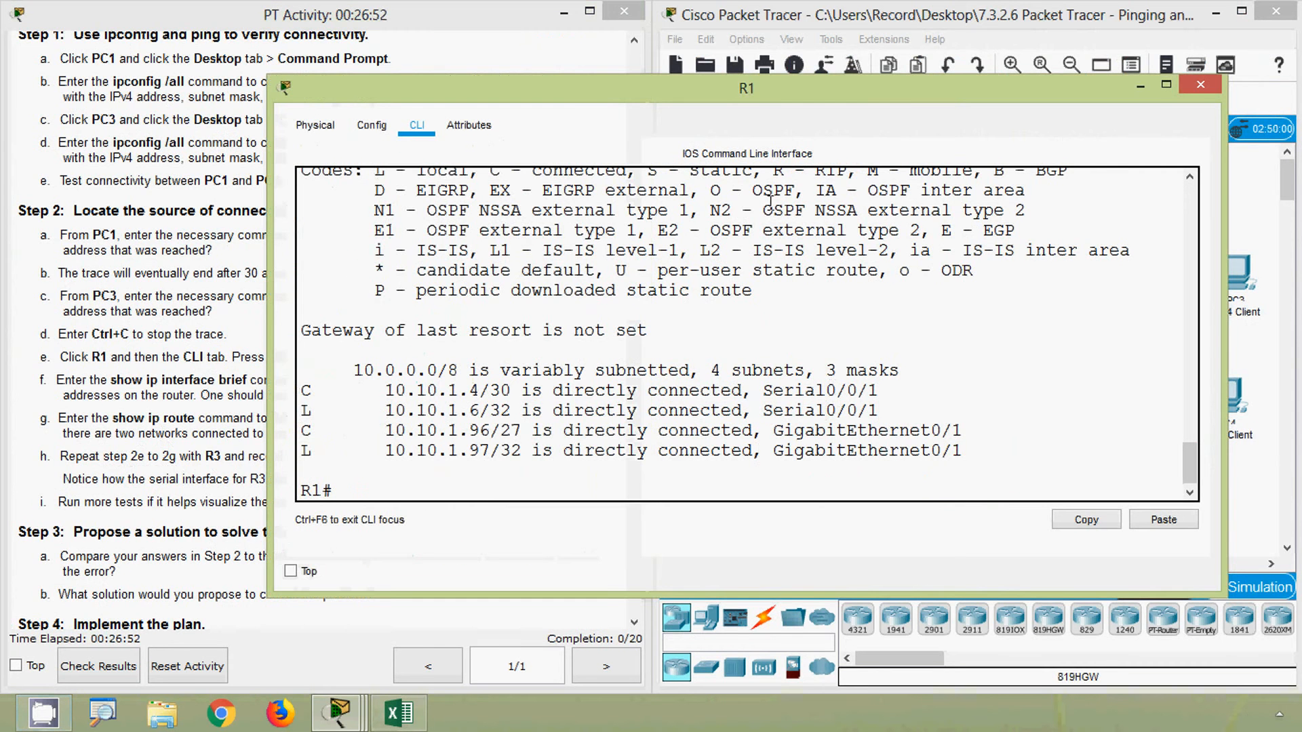
left_click(1194, 84)
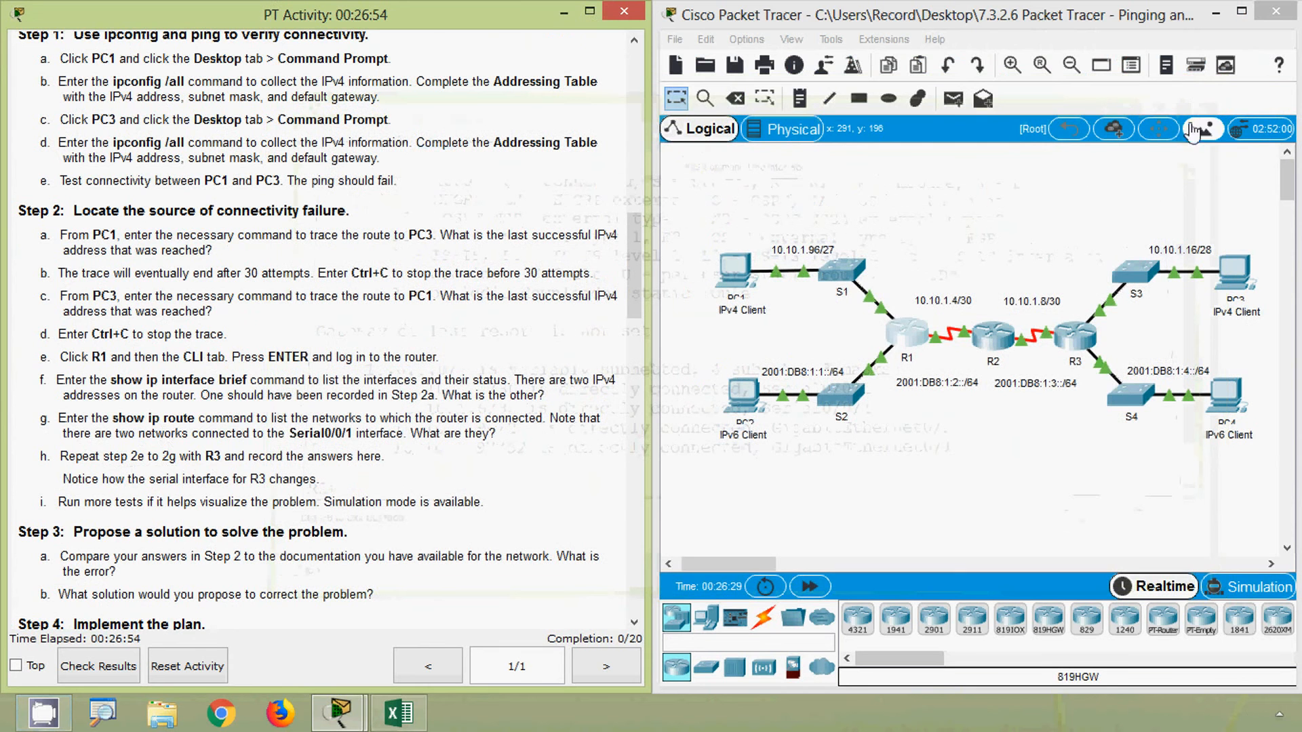
Open router R3's command line interface and enter privileged EXEC mode with enable.
left_click(1058, 467)
left_click(1074, 335)
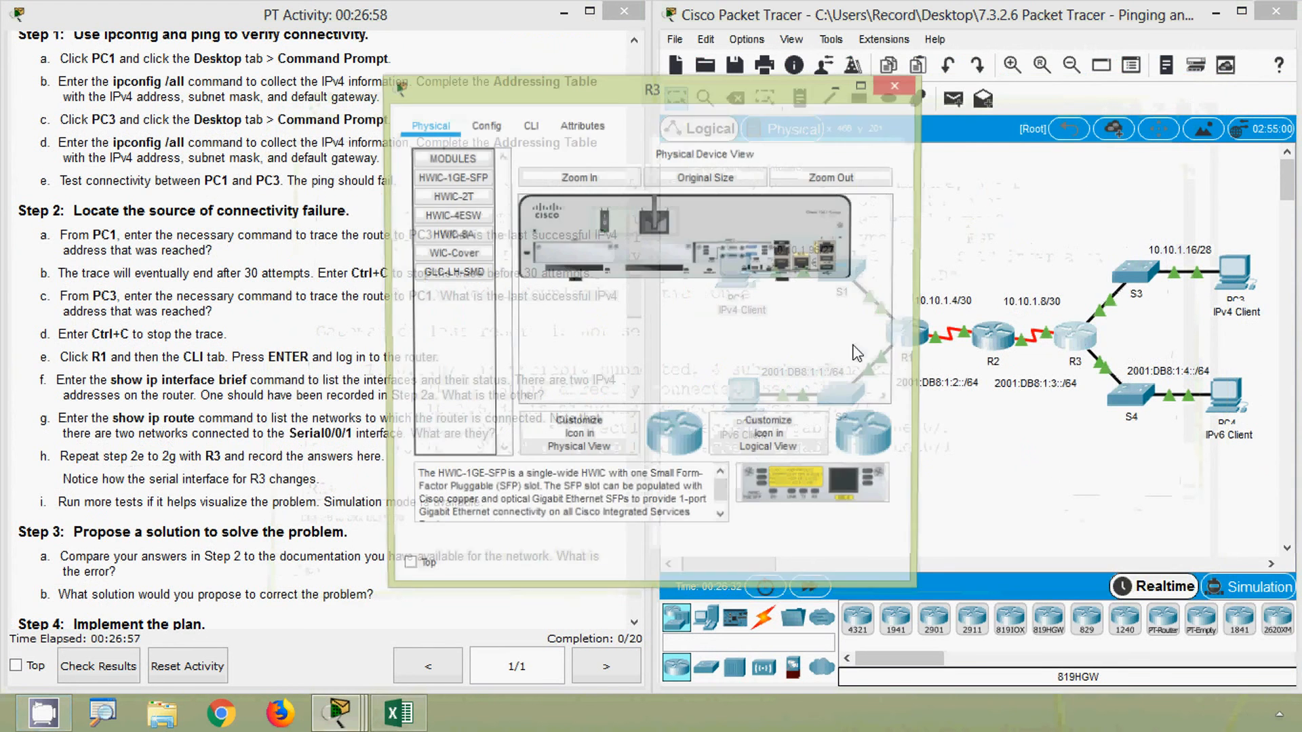
left_click(528, 127)
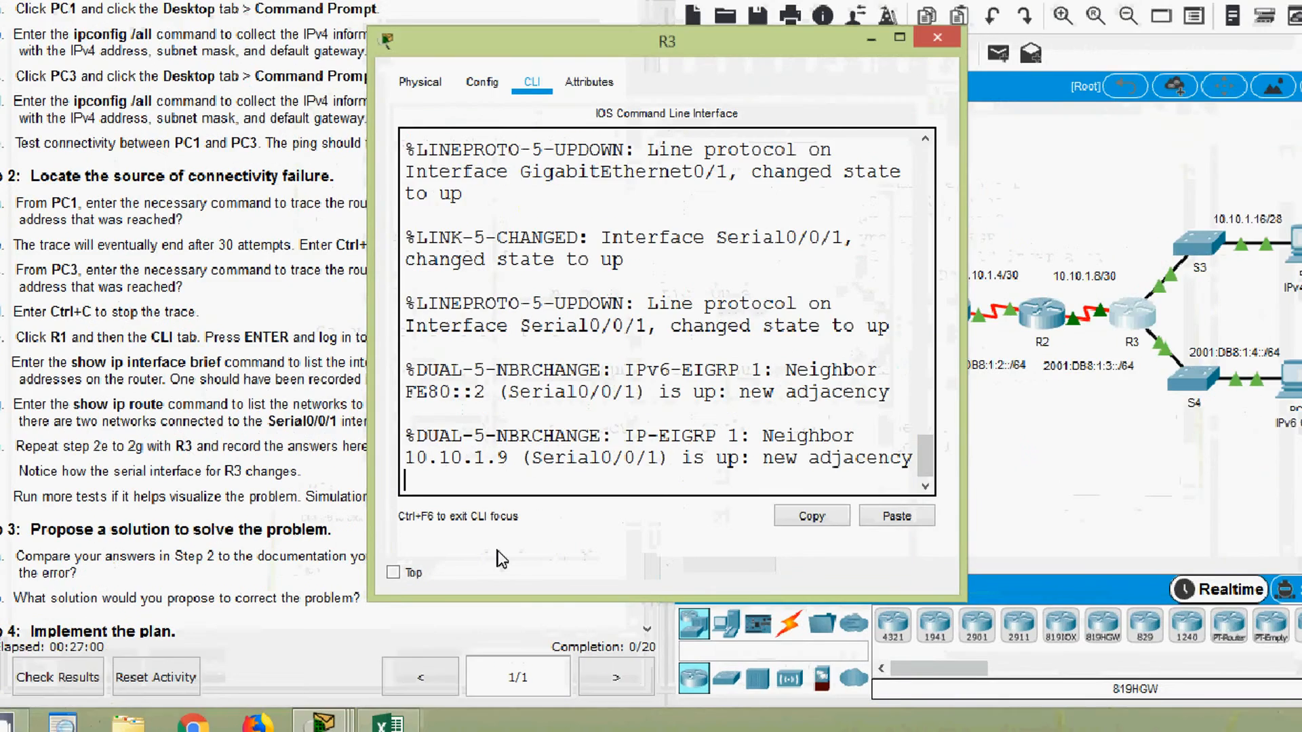
key("Return")
type("ena")
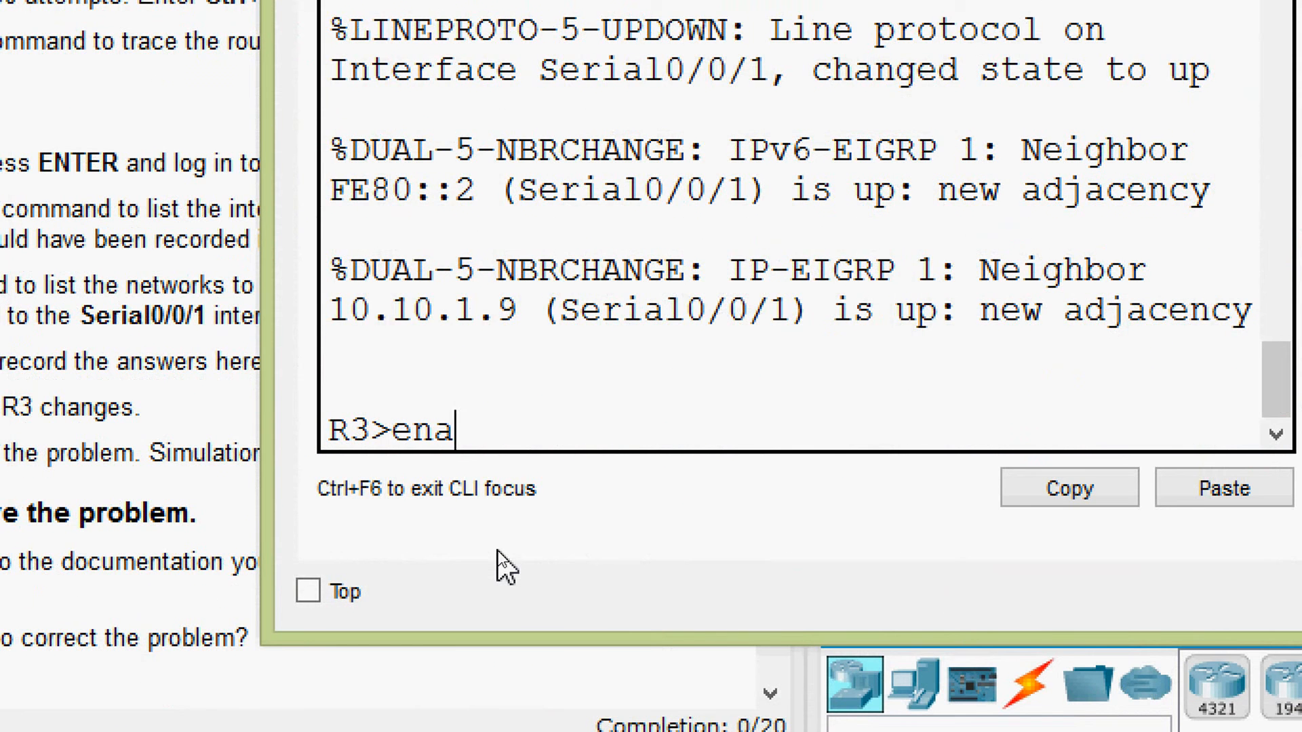
key("Tab")
key("Return")
Run show ip interface brief on R3 and widen its window on both sides so each table row fits on one line.
type("sh")
key("Tab")
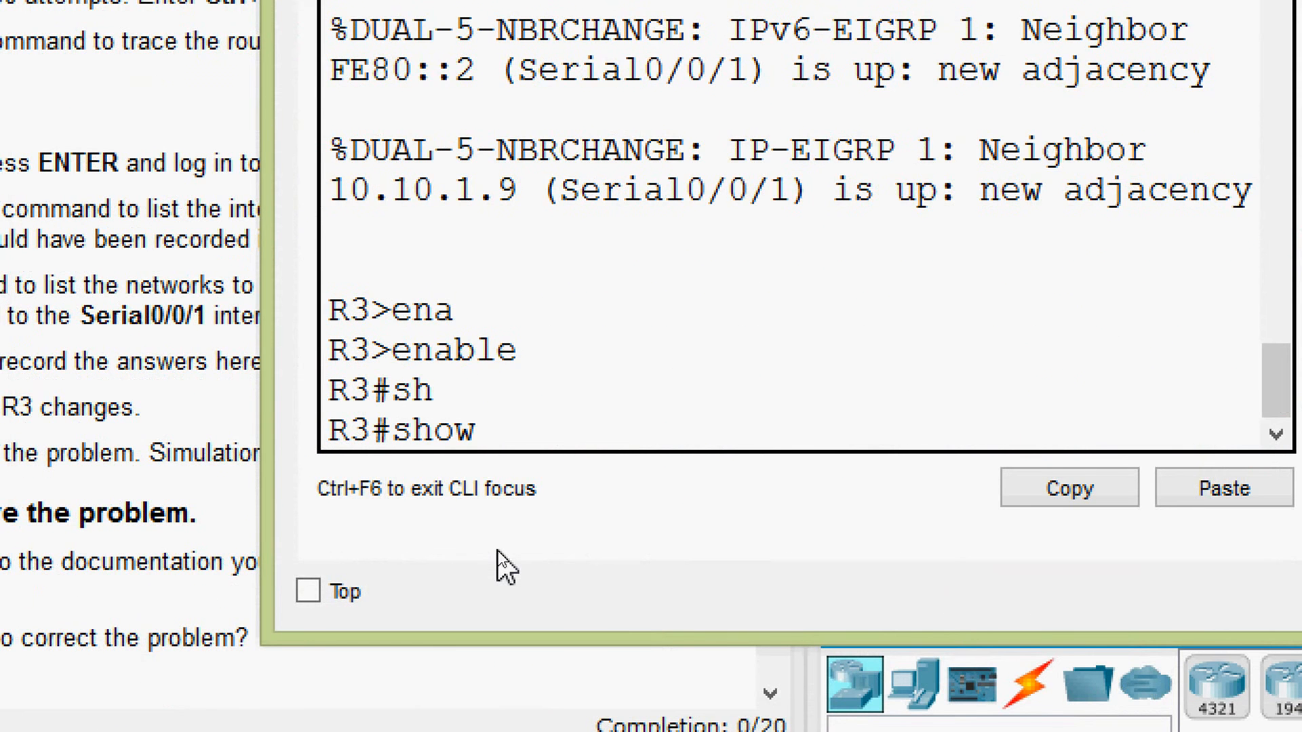
type("ip inter")
key("Tab")
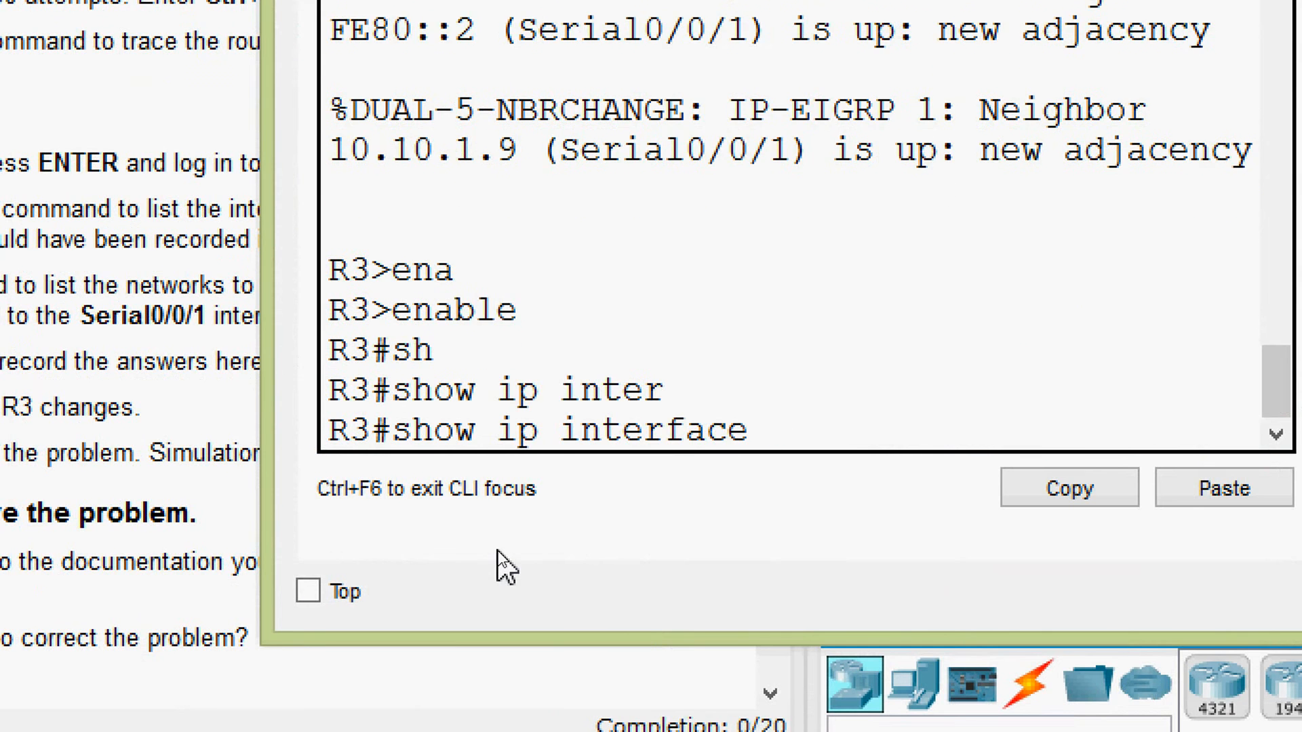
type("b")
key("Tab")
key("Return")
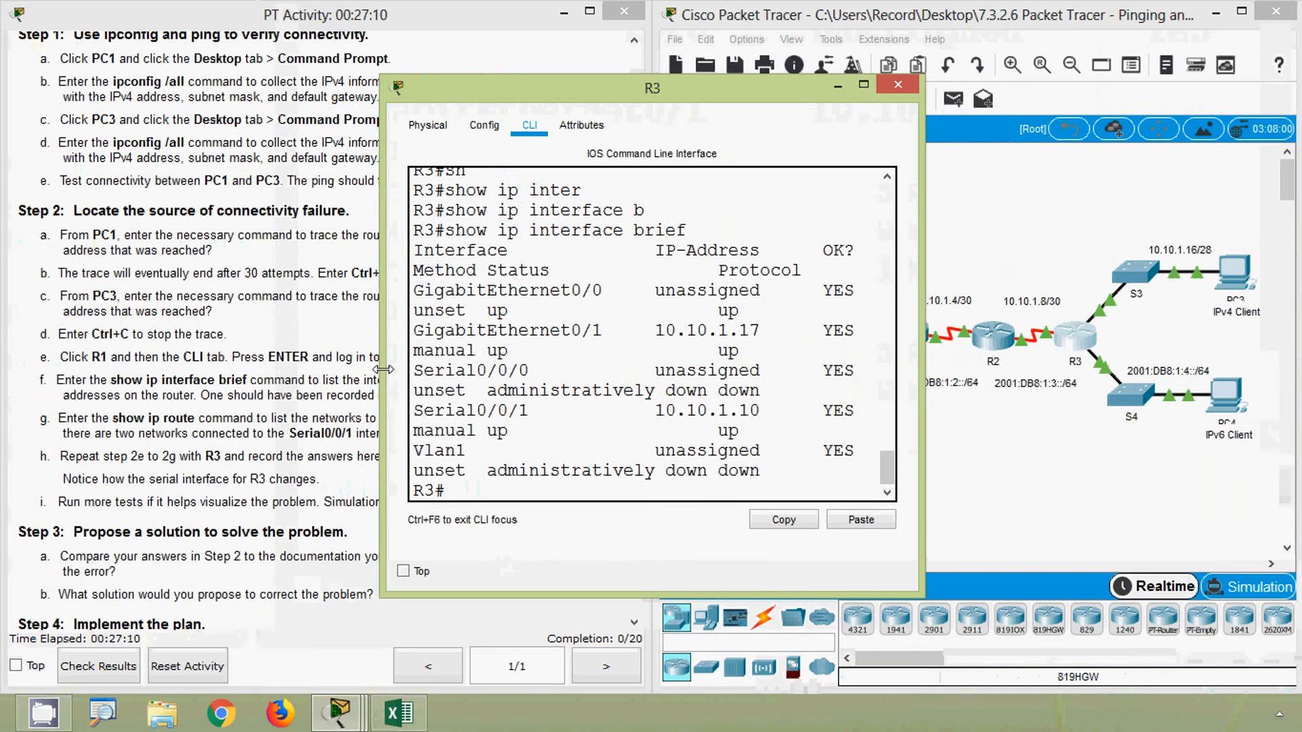
left_click_drag(431, 372, 260, 377)
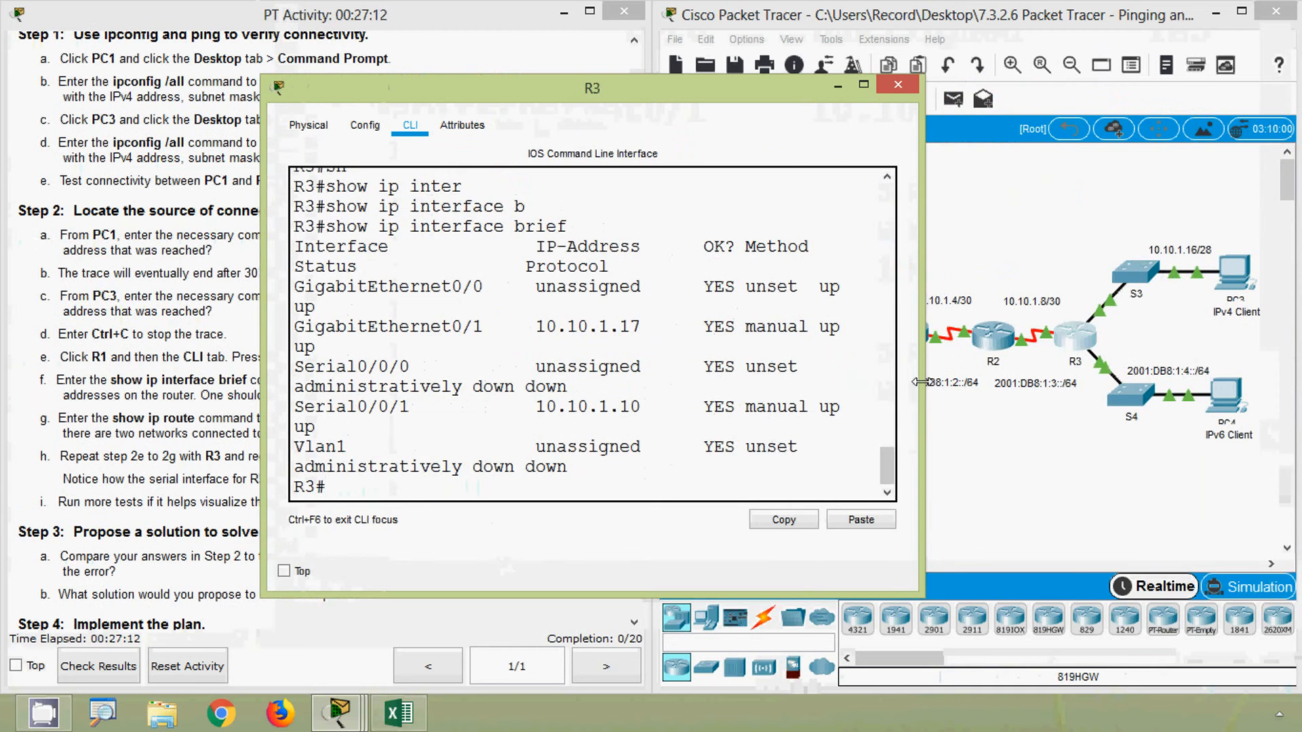
left_click_drag(920, 387, 1194, 387)
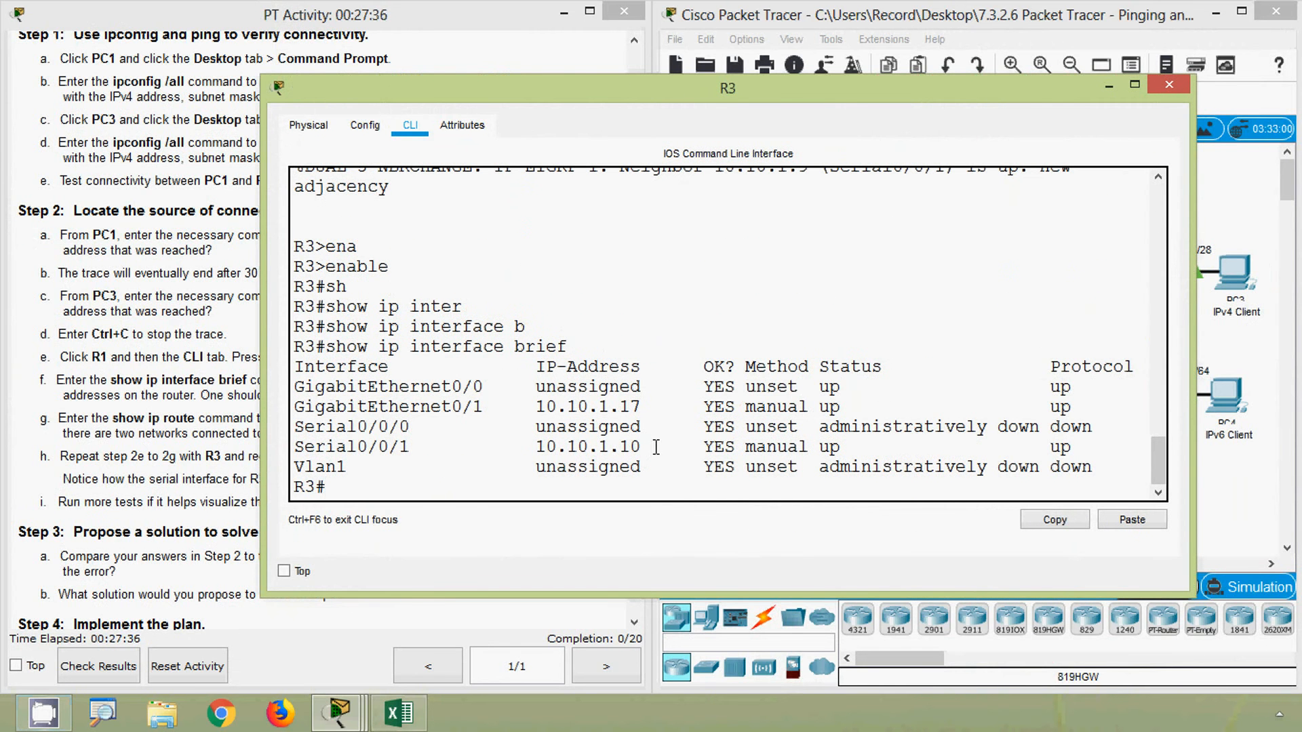
Examine the IPv4 addresses assigned to GigabitEthernet0/1 and Serial0/0/1 in R3's interface table.
left_click_drag(649, 409, 535, 409)
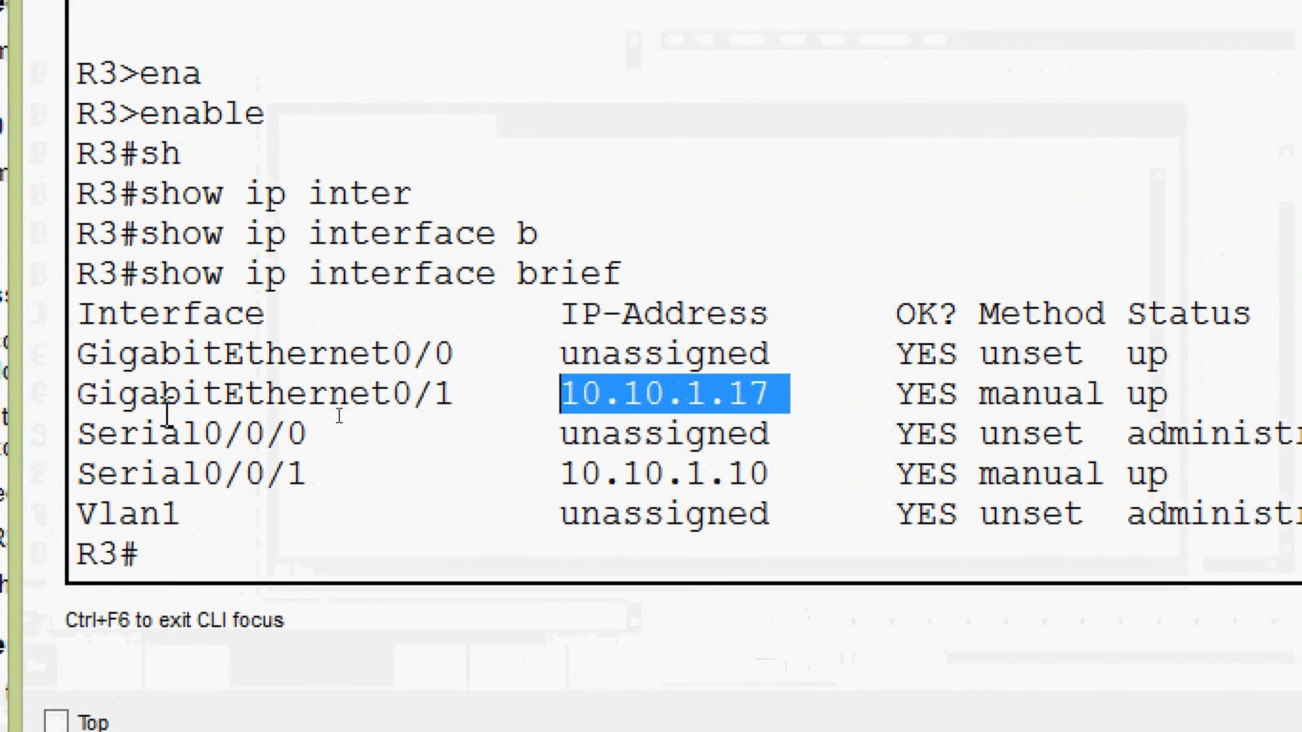
left_click_drag(542, 473, 789, 482)
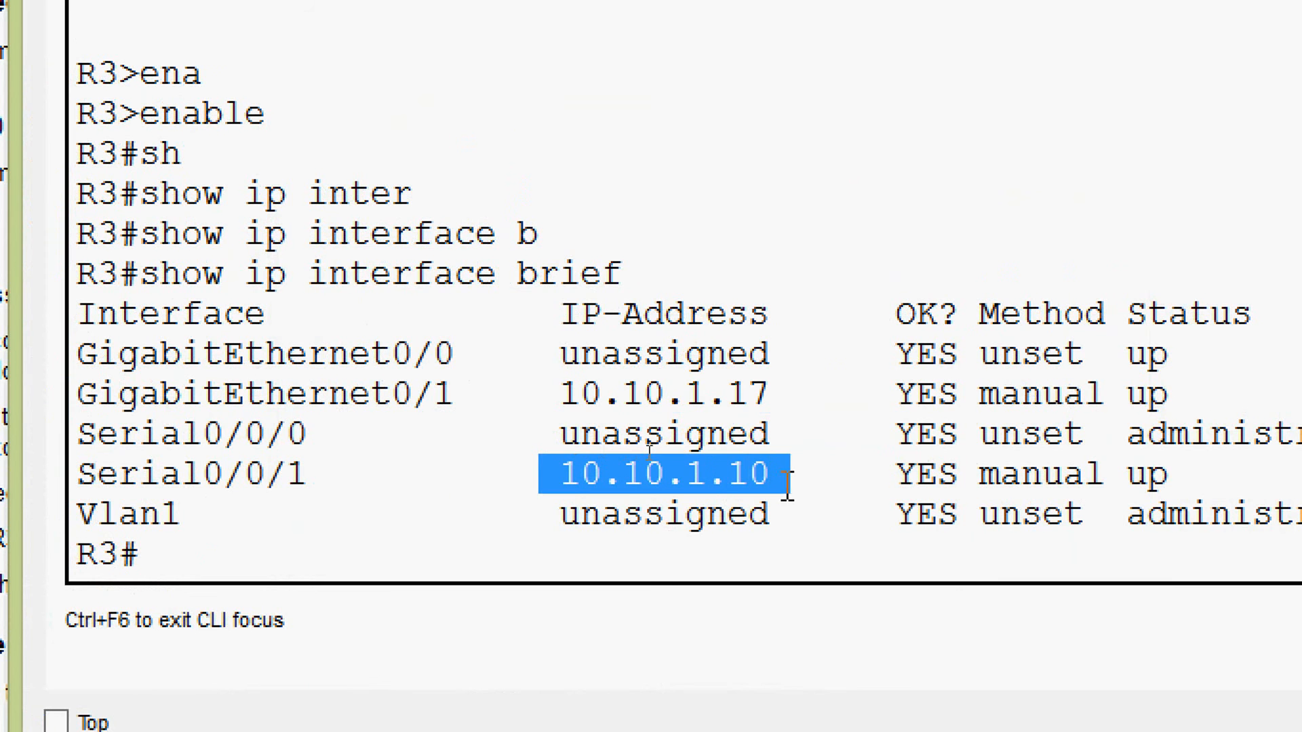
left_click_drag(305, 476, 81, 483)
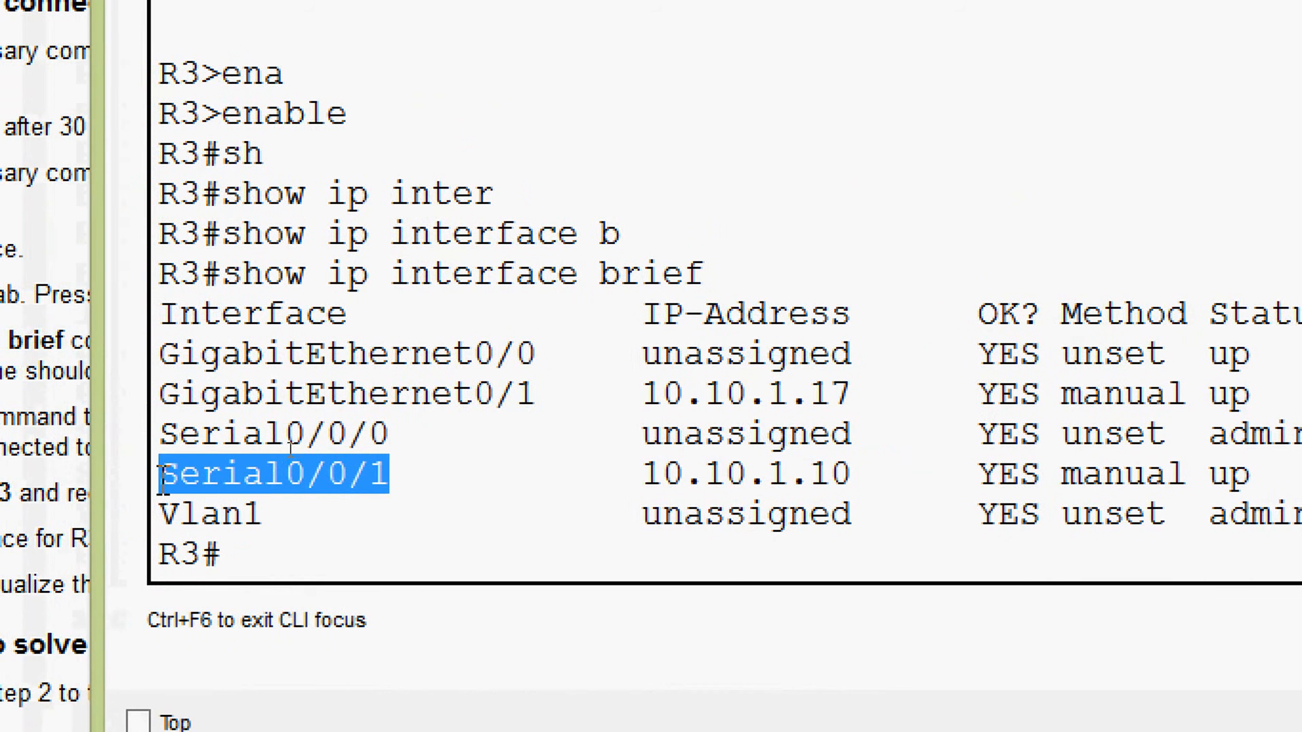
Run show ip route on R3 to list the networks connected to it.
left_click(575, 473)
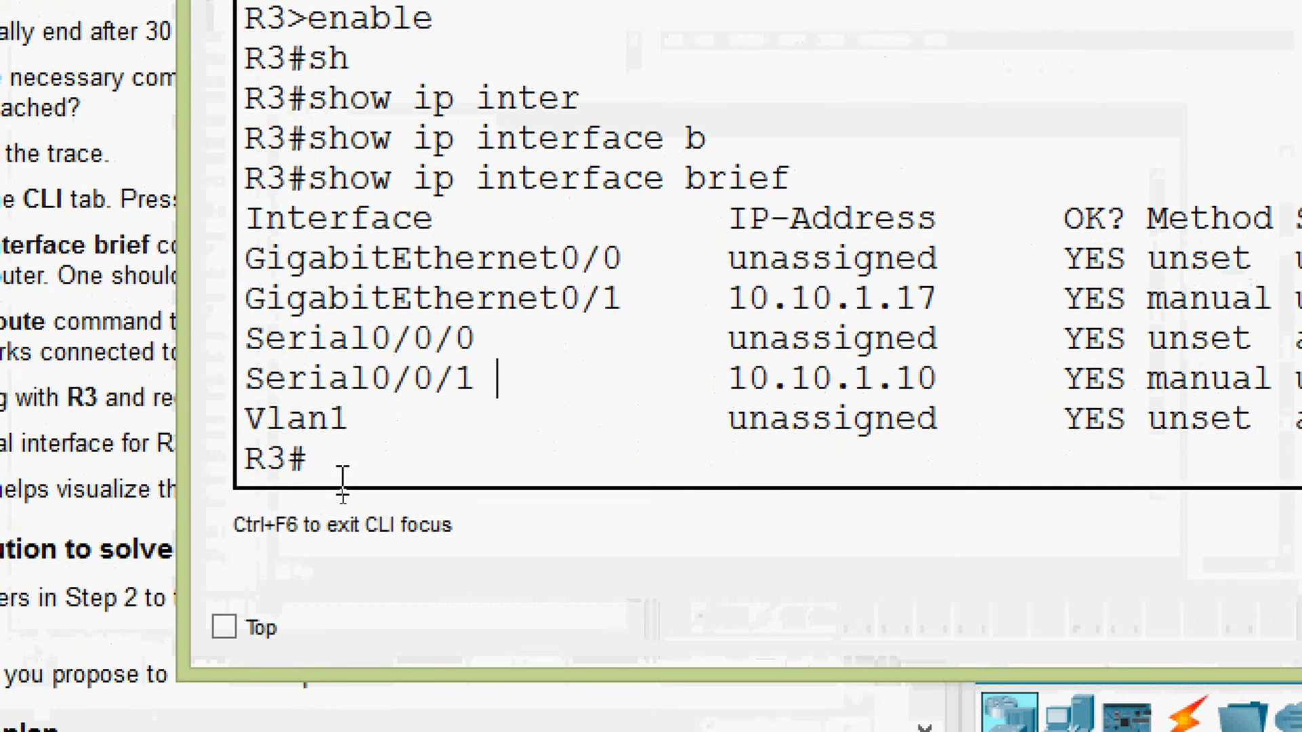
type("sh")
key("Tab")
type("ip route")
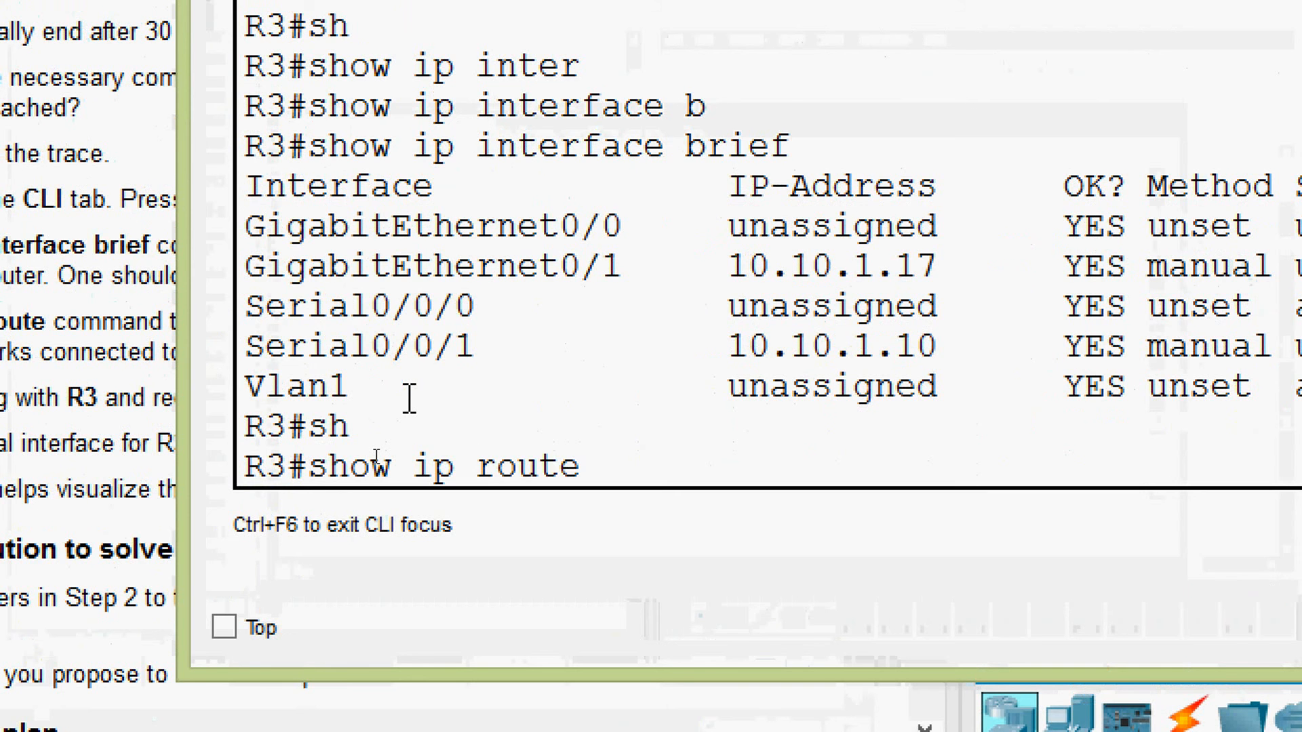
key("Return")
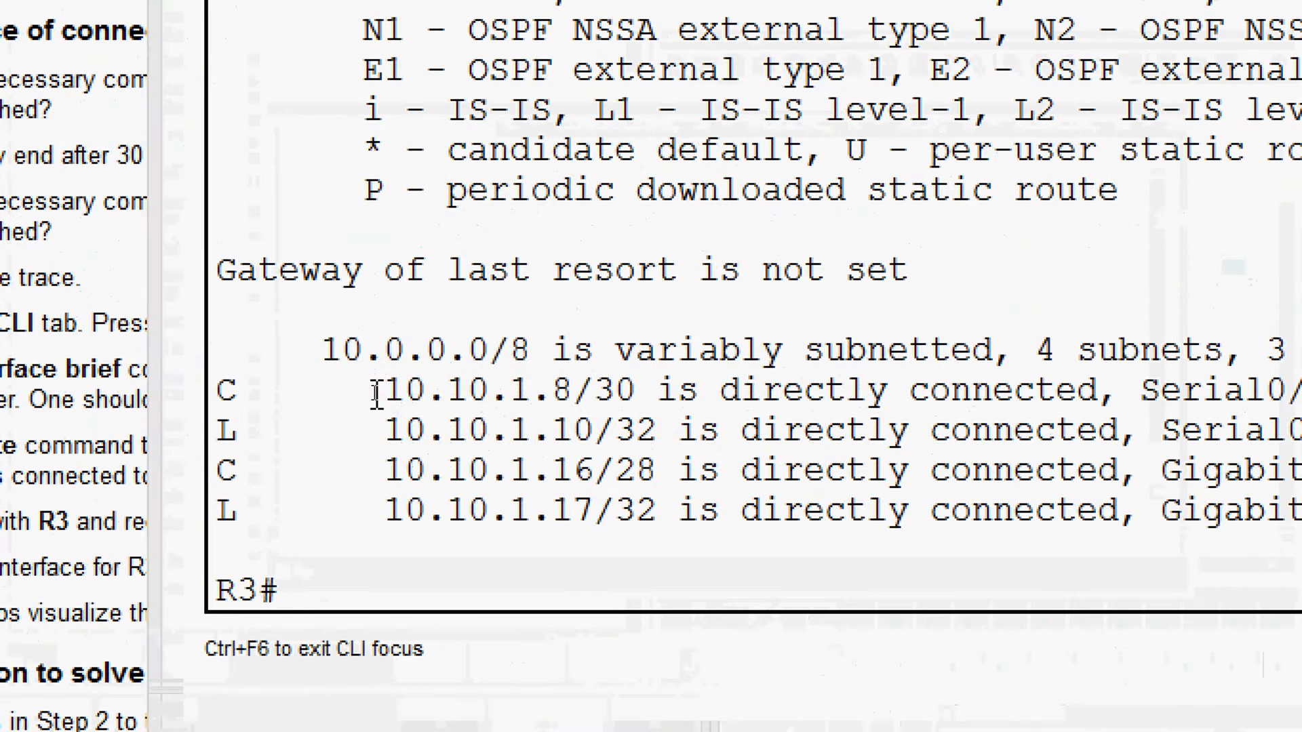
Examine the two Serial0/0/1 entries in R3's routing table and return to the activity instructions.
left_click_drag(372, 390, 460, 393)
left_click_drag(548, 398, 1290, 393)
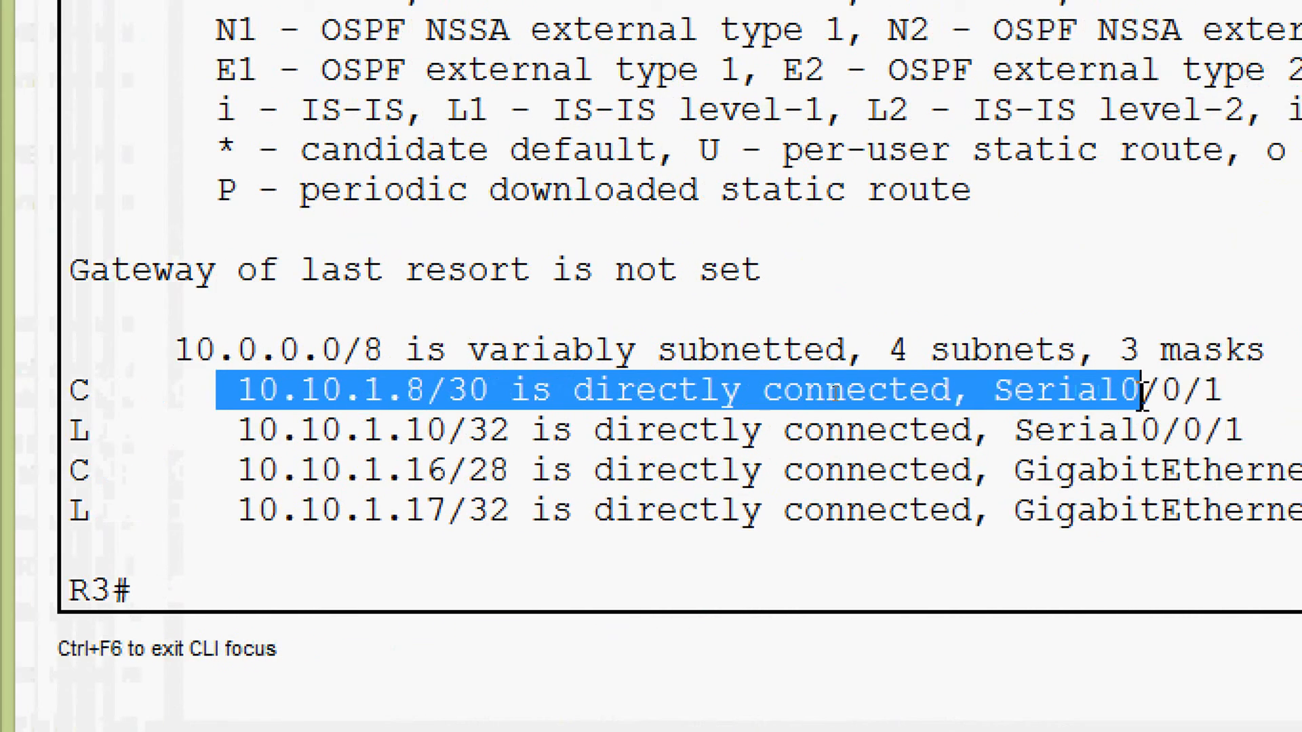
left_click_drag(1143, 391, 1231, 392)
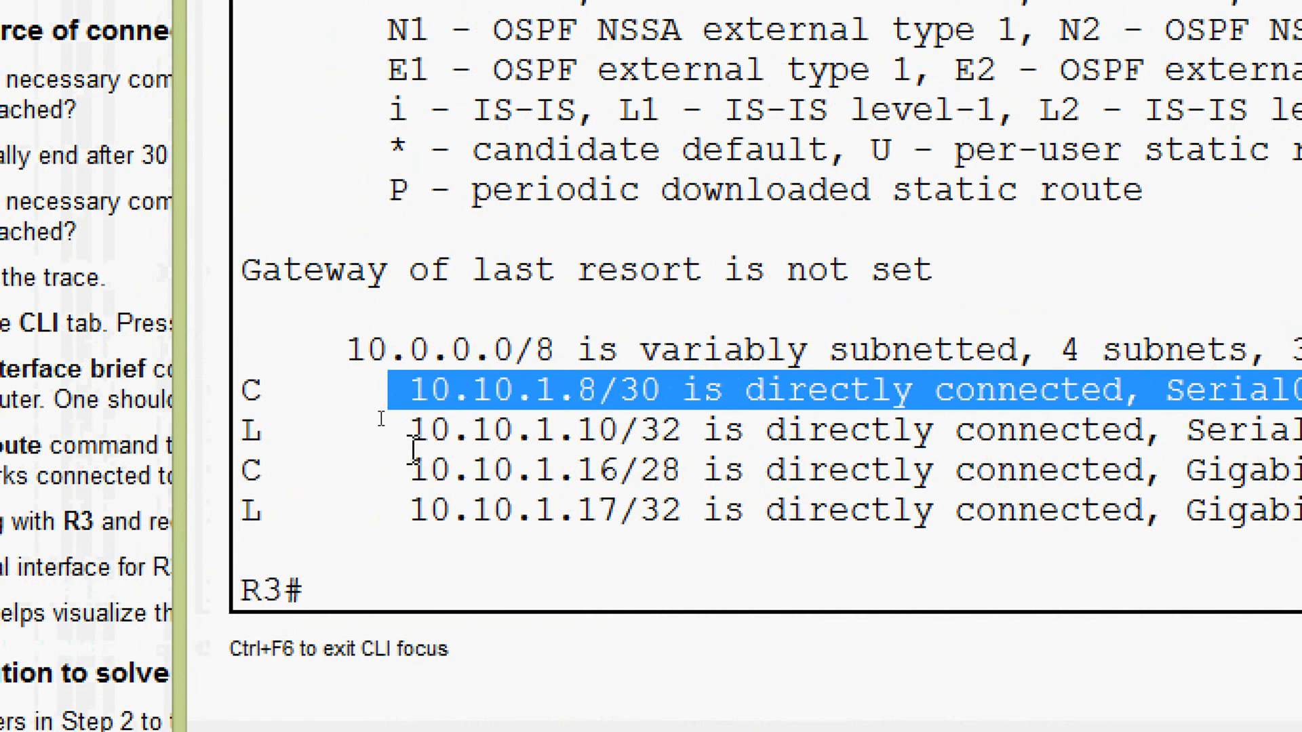
left_click_drag(411, 437, 1301, 437)
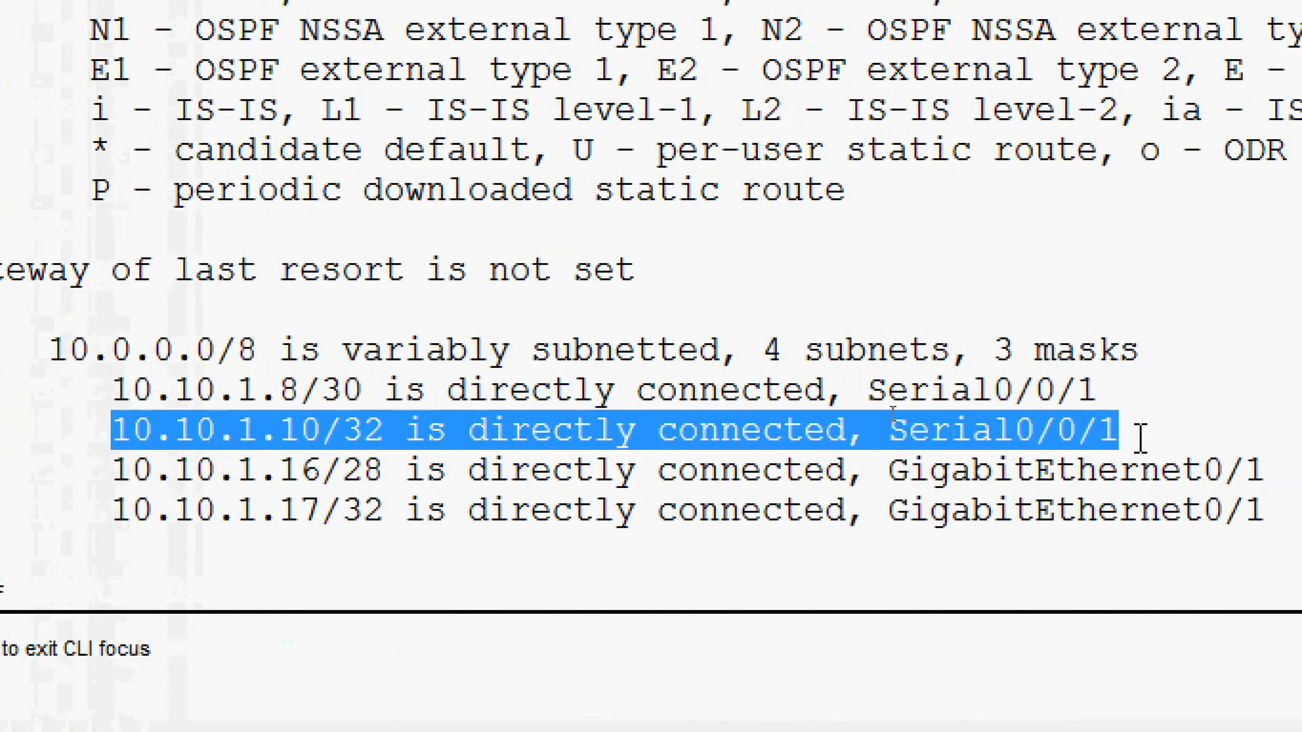
left_click_drag(1141, 438, 1141, 437)
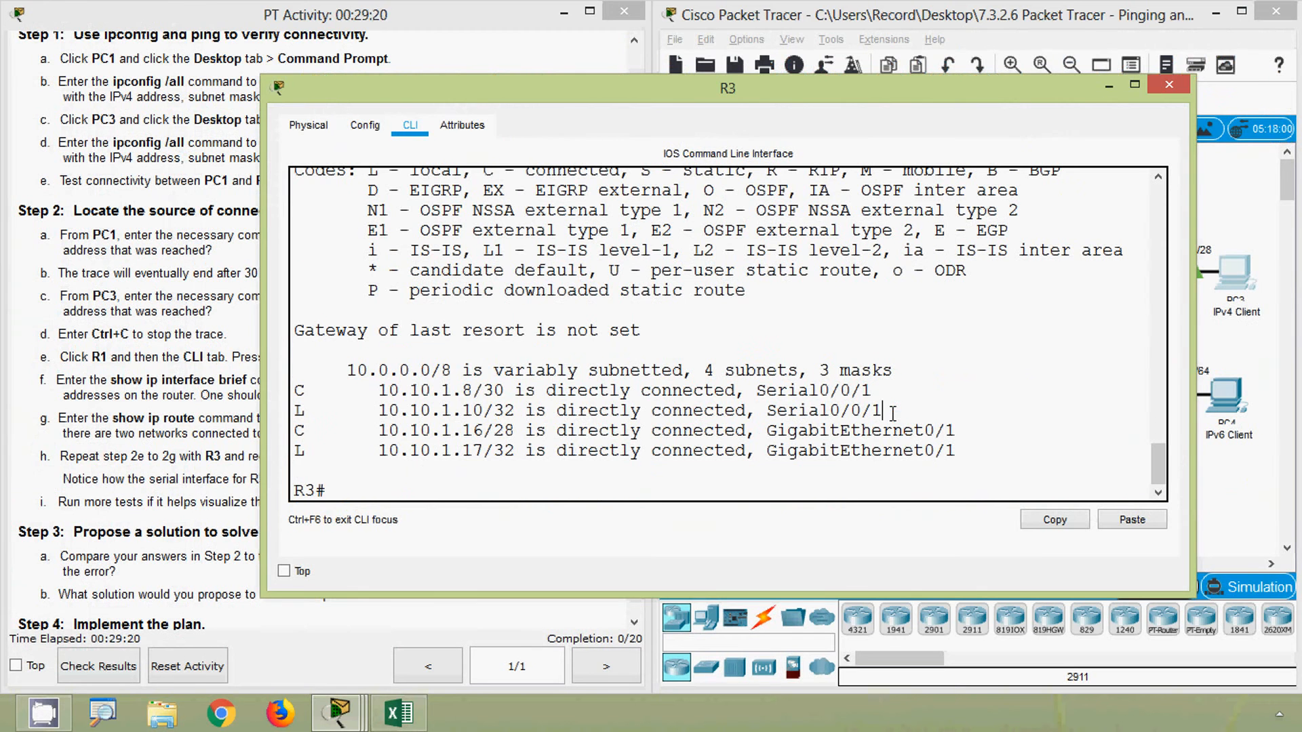
left_click(124, 481)
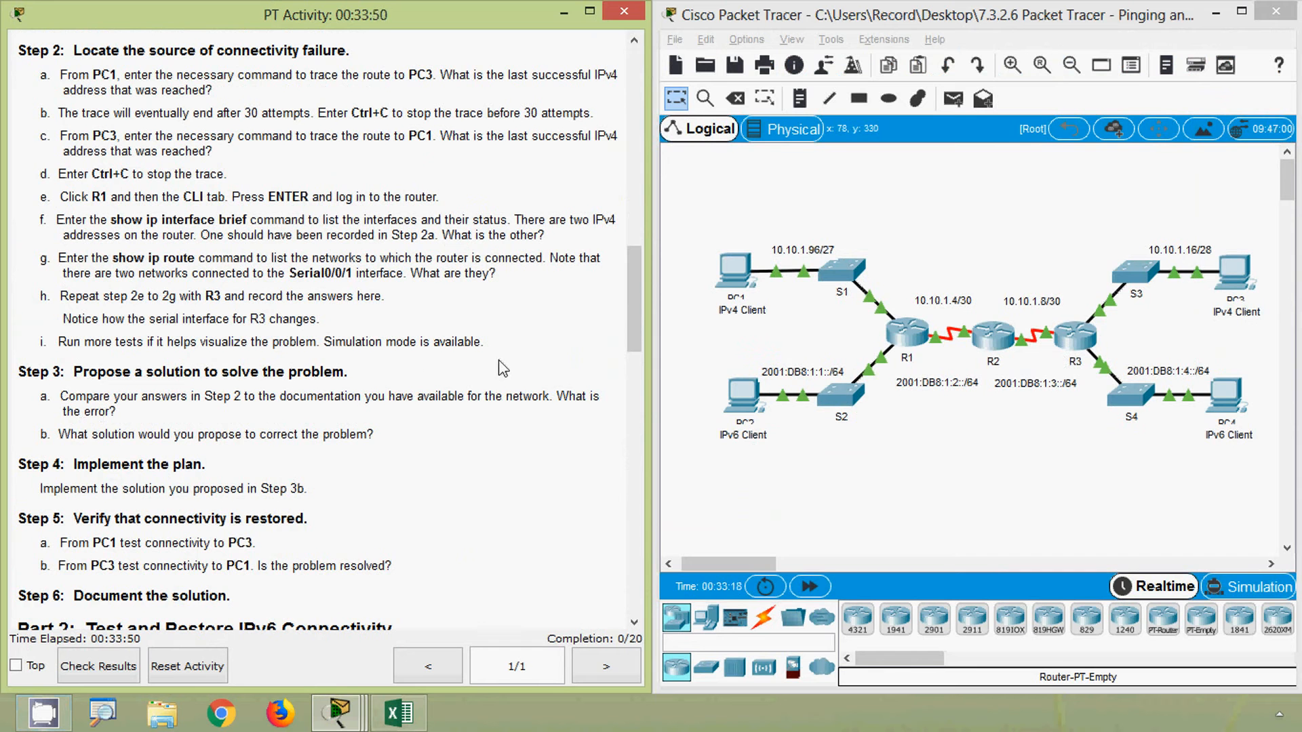
Open R2's command-line interface and enter privileged EXEC mode with the enable command.
left_click(834, 447)
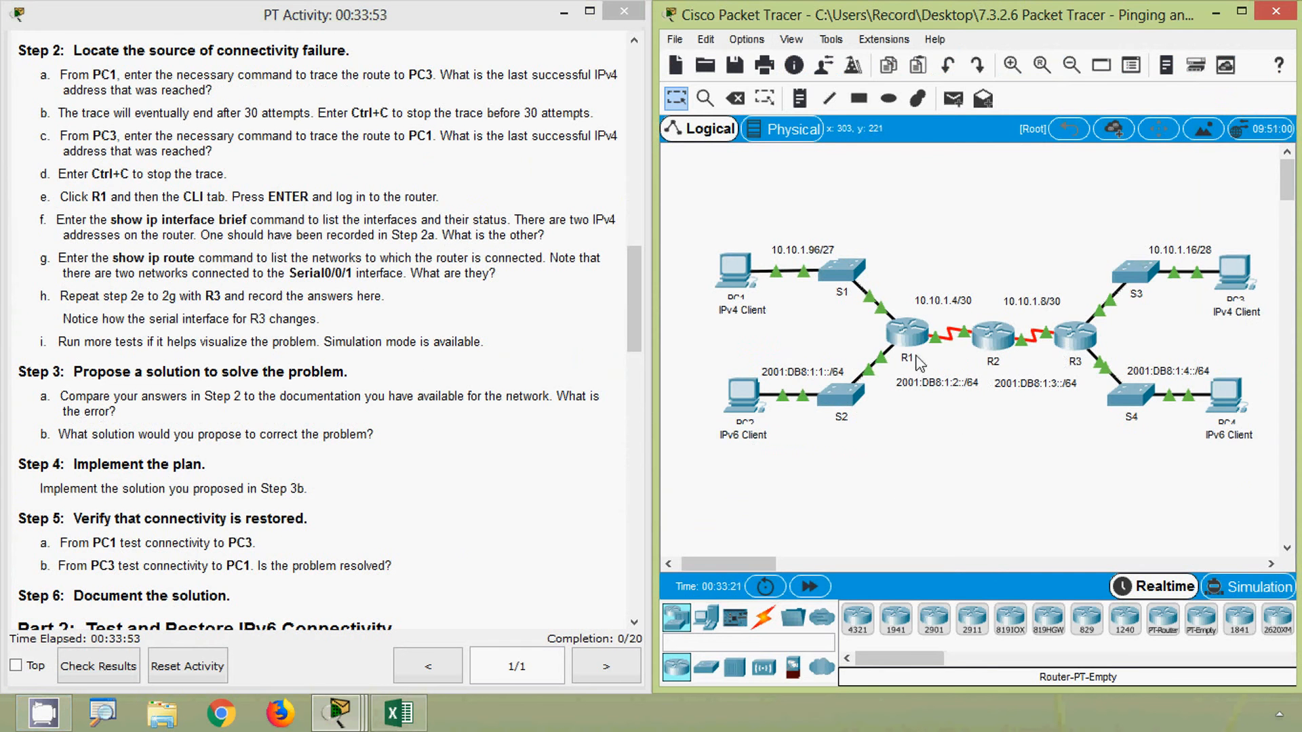
left_click(993, 334)
left_click(530, 126)
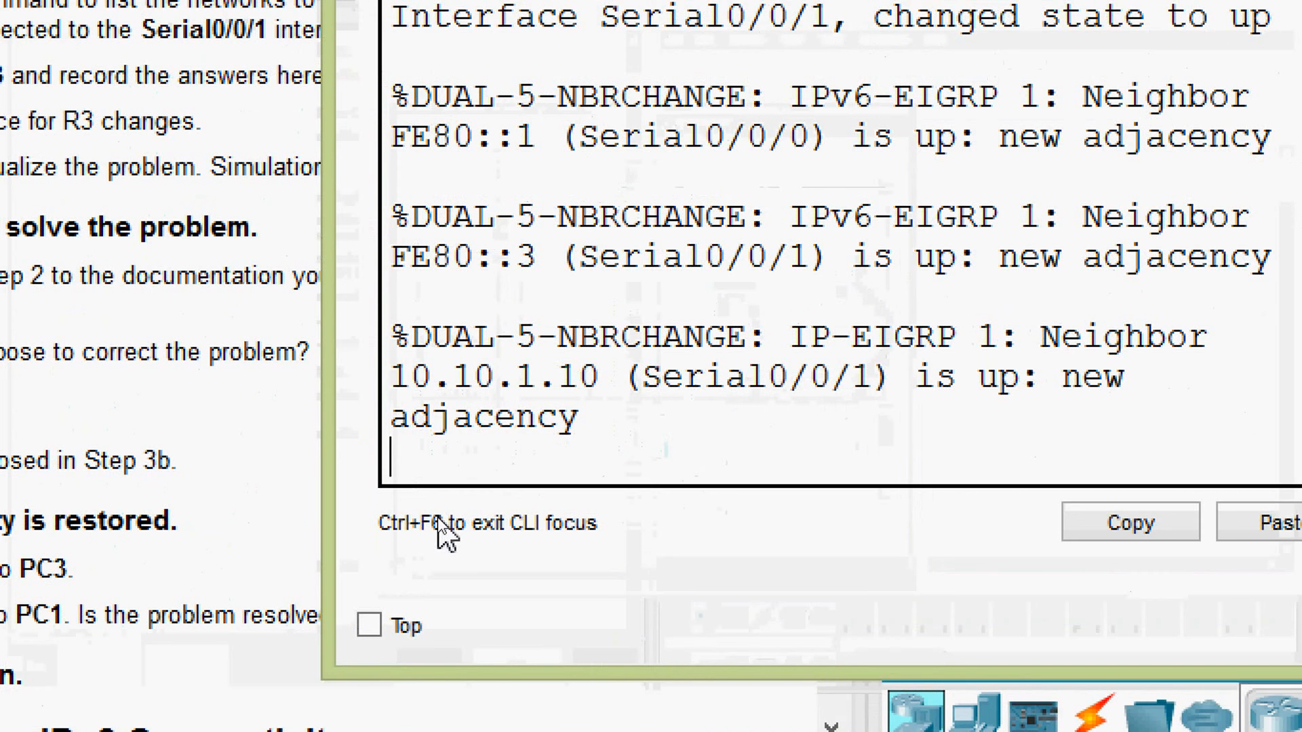
key("Return")
key("Return")
type("ena")
key("Tab")
key("Return")
Run show ip interface brief on R2, then widen and reposition its window so each table row fits on one line.
type("sh")
key("Tab")
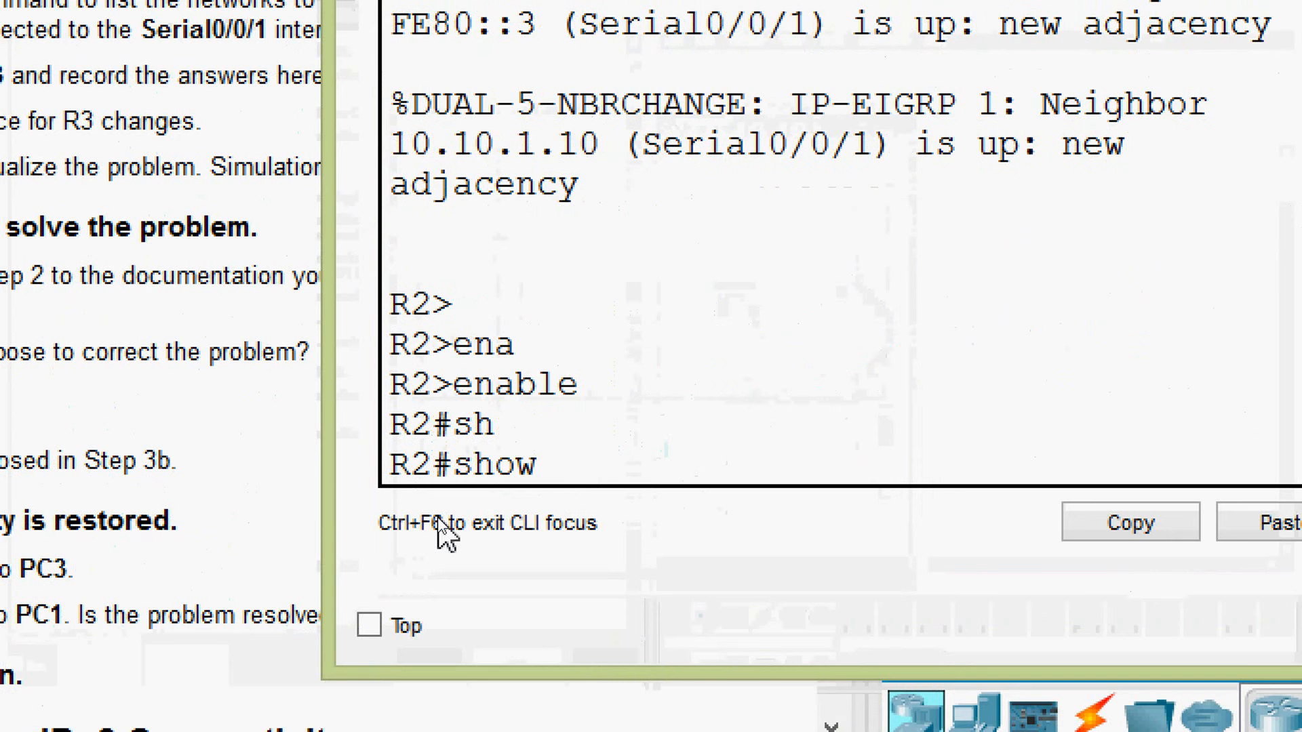
type("ip inter")
key("Tab")
type("b")
key("Tab")
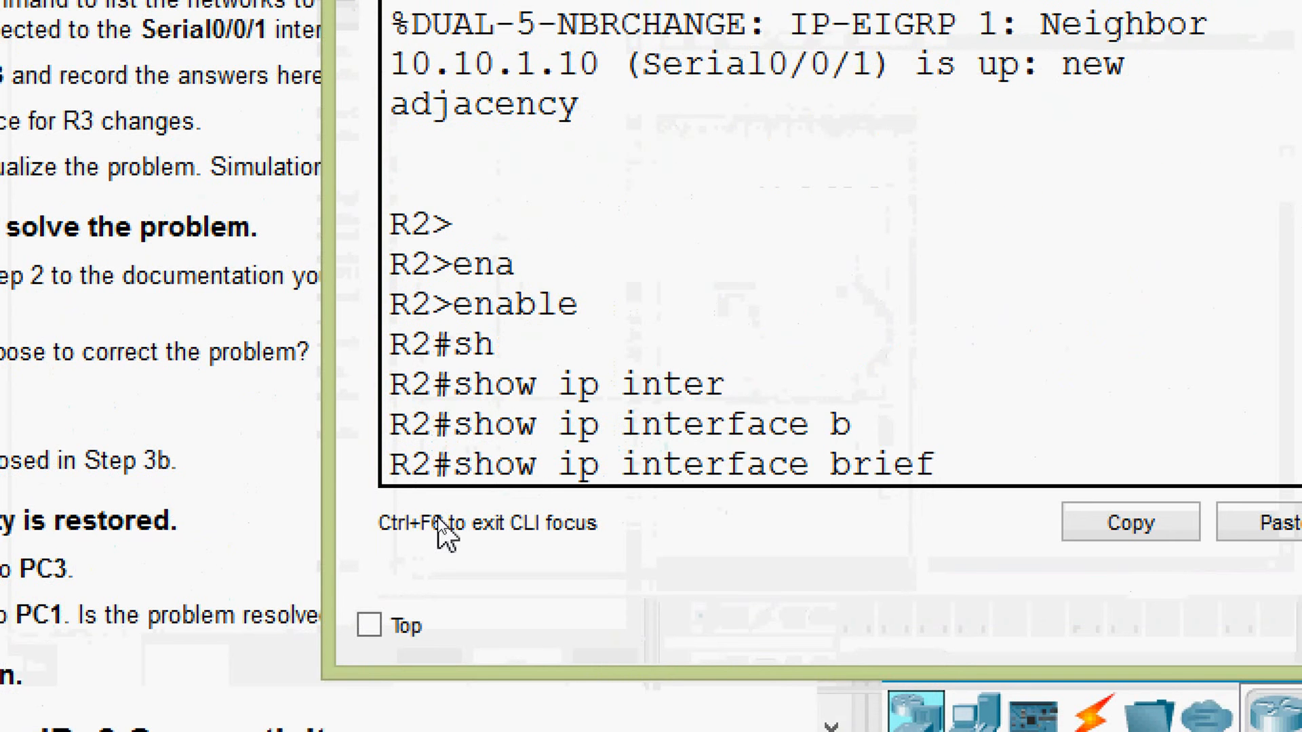
key("Return")
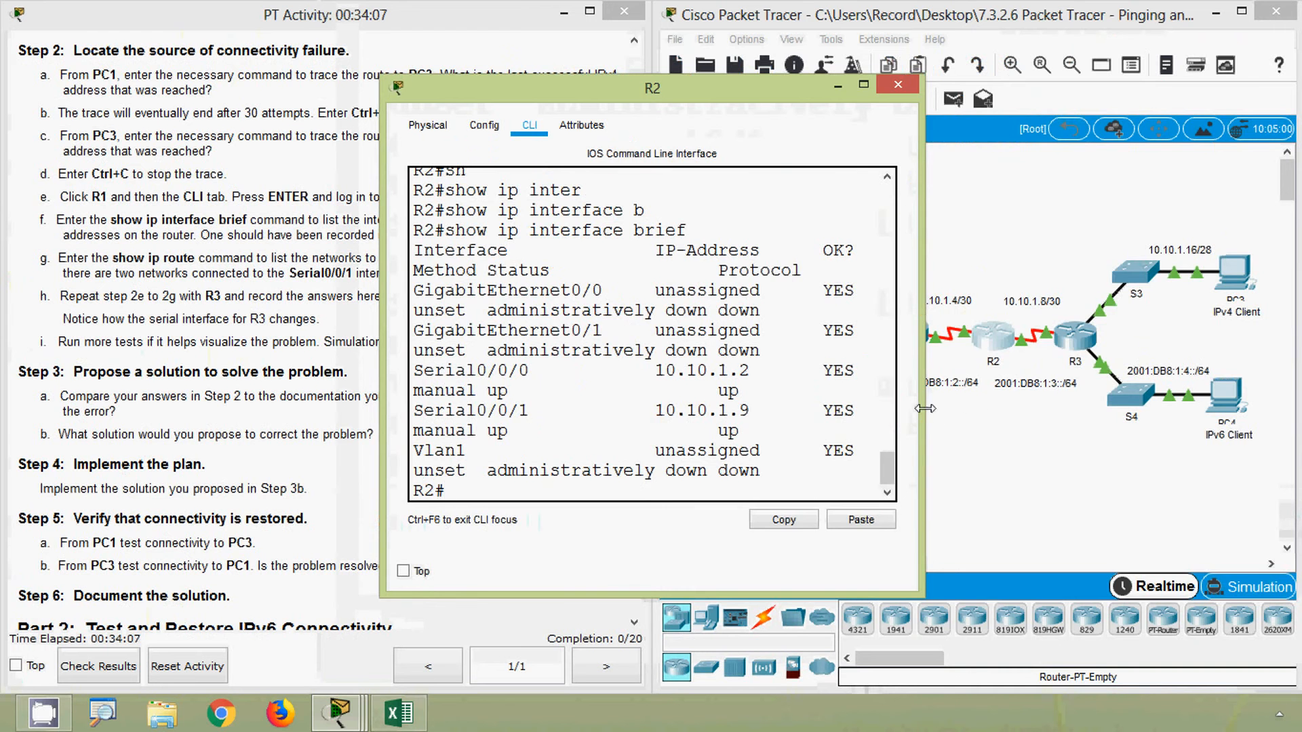
left_click_drag(921, 412, 1297, 393)
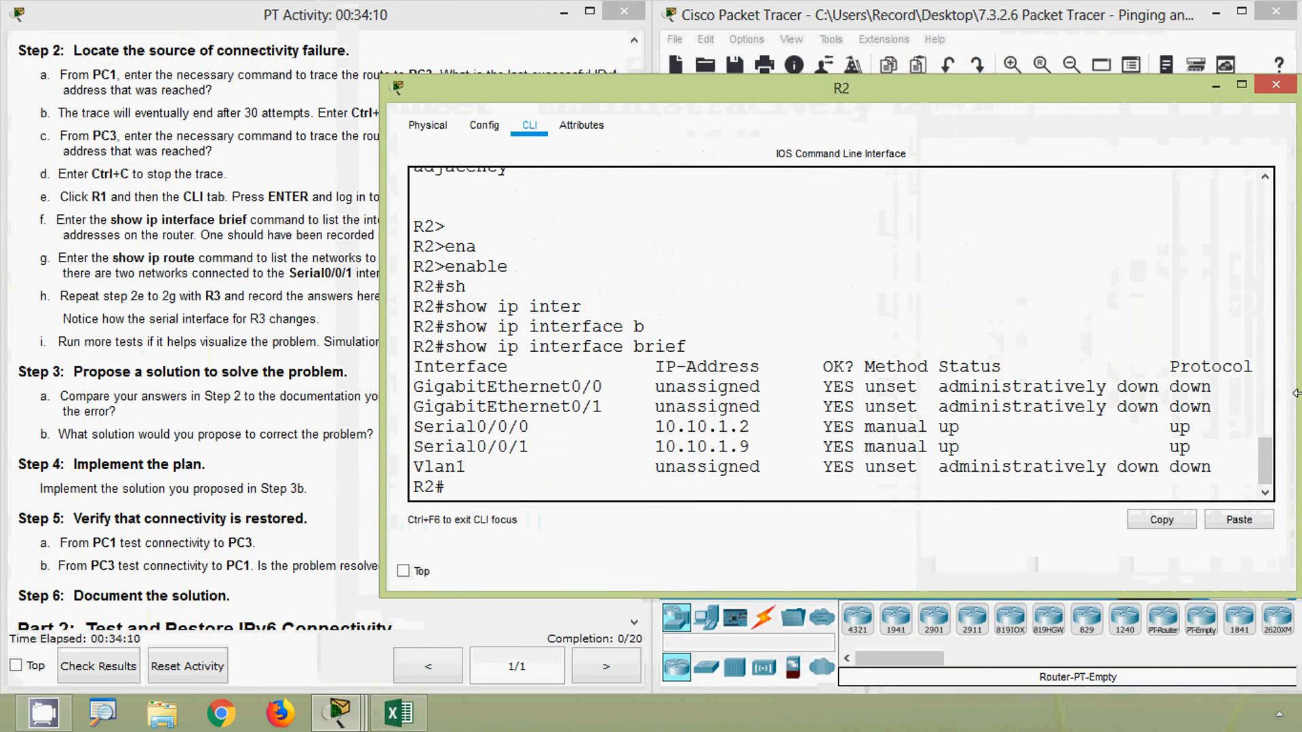
left_click_drag(580, 88, 639, 97)
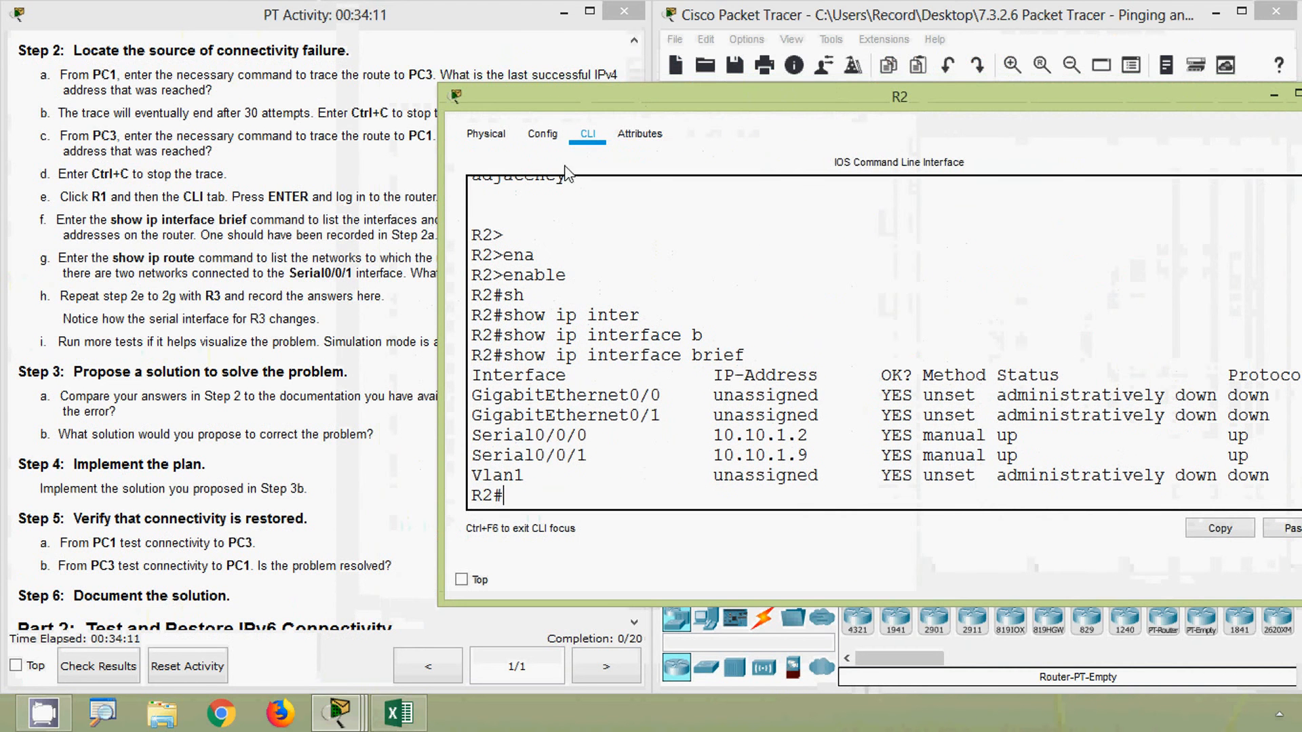
Compare the IPv4 address of R2's Serial0/0/0 interface with its S0/0/0 entry in the activity's Addressing Table.
left_click_drag(818, 439, 712, 424)
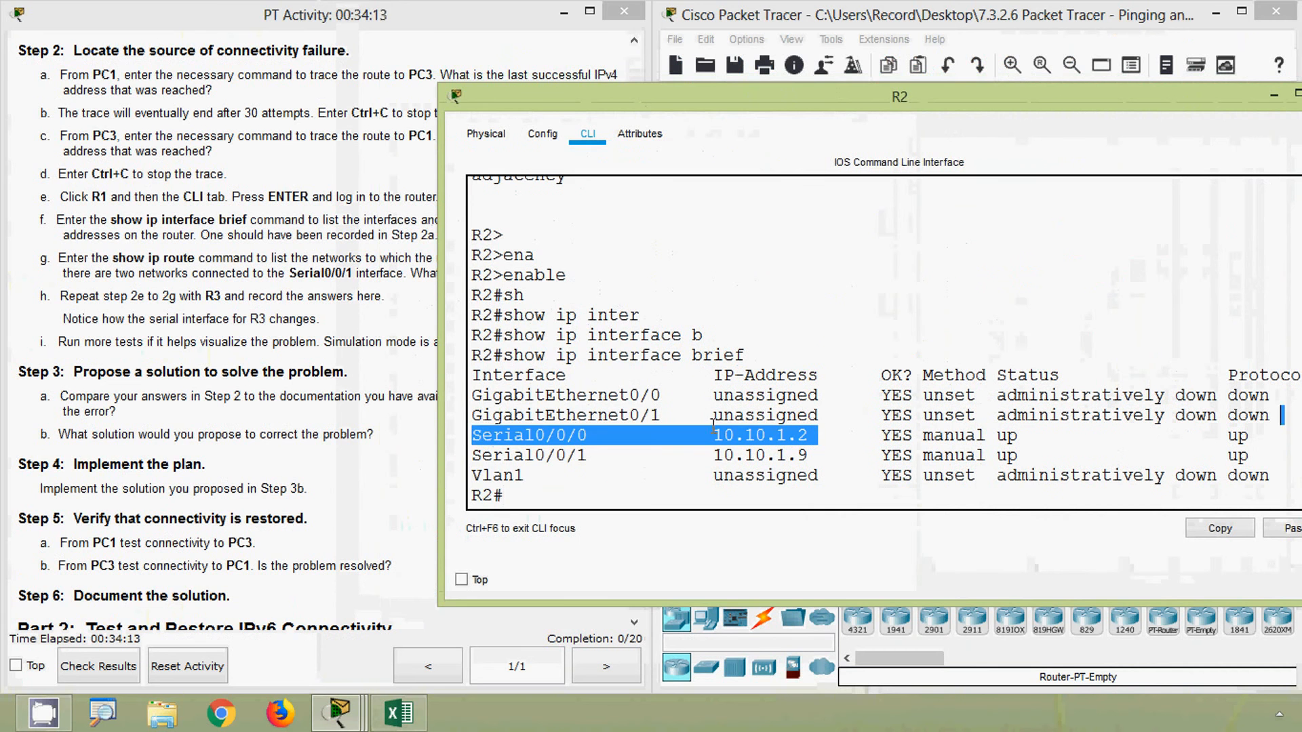
left_click(332, 378)
left_click_drag(634, 303, 636, 145)
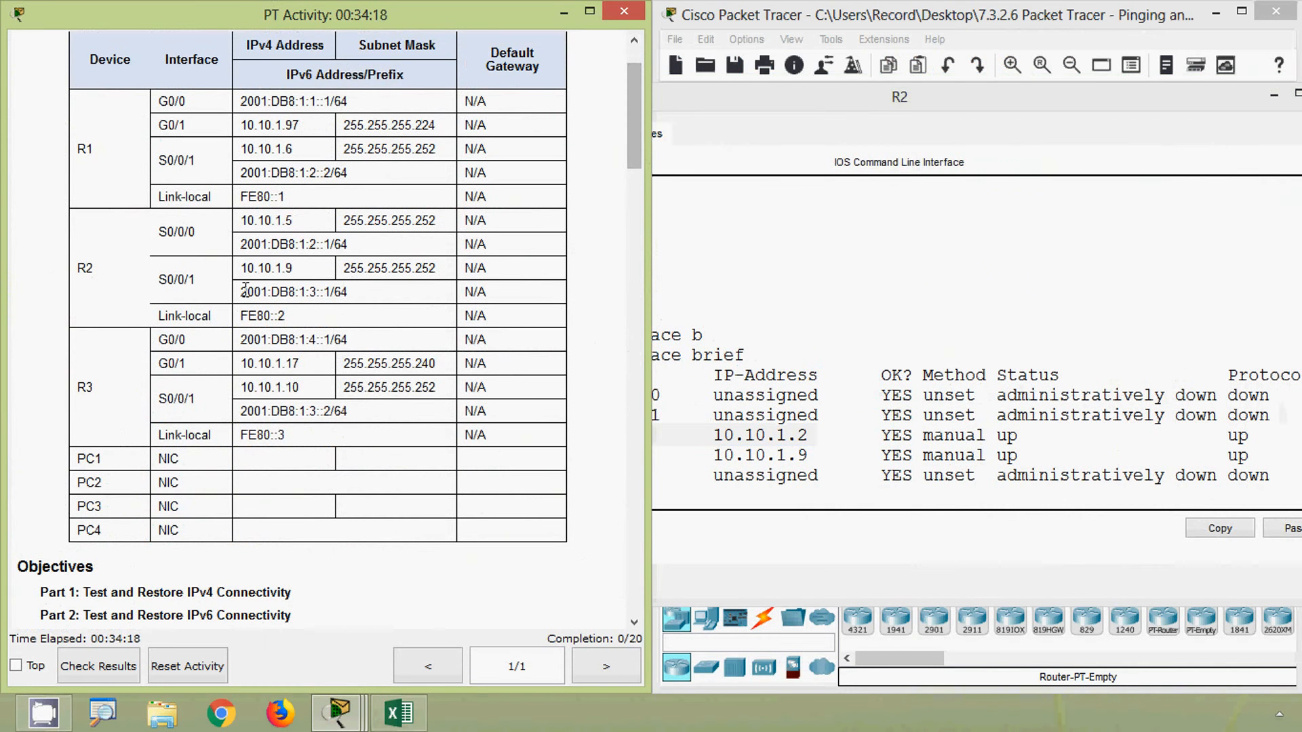
double_click(81, 269)
left_click_drag(157, 232, 198, 233)
left_click_drag(242, 219, 301, 221)
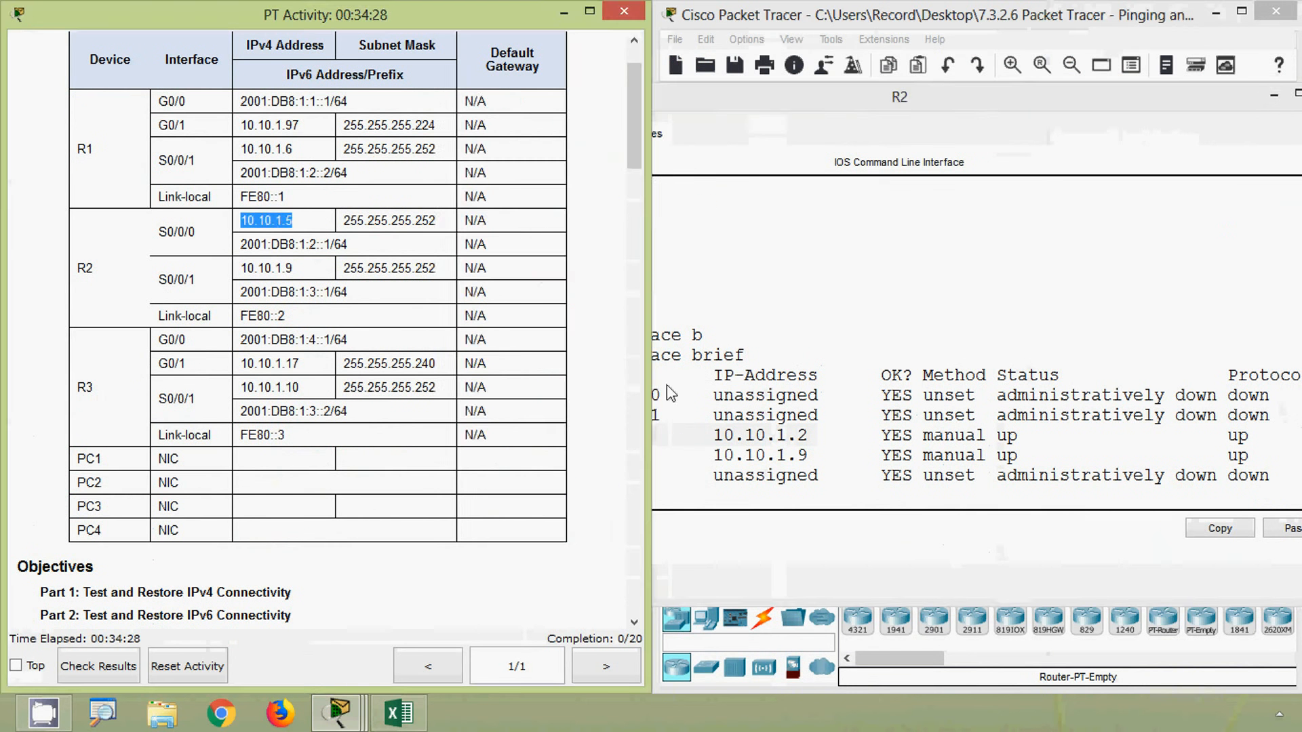
left_click(850, 462)
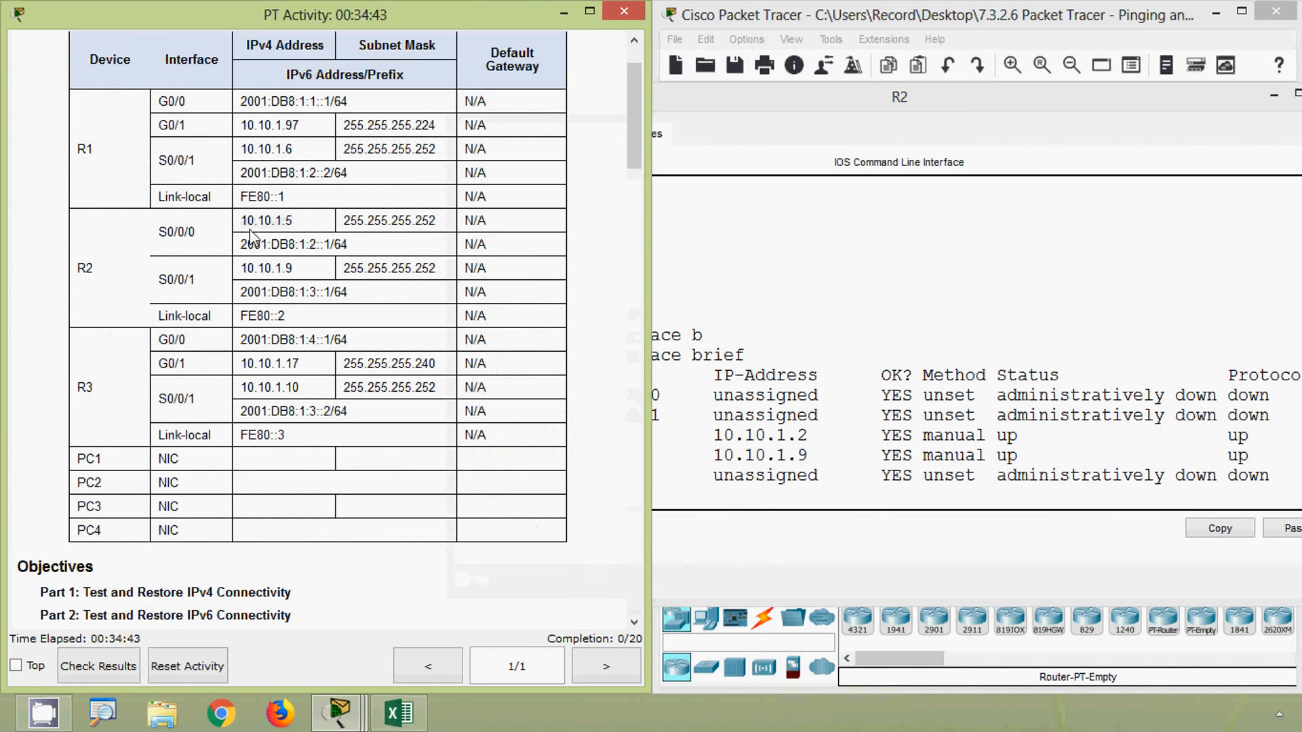
left_click_drag(292, 226, 241, 222)
left_click(263, 239)
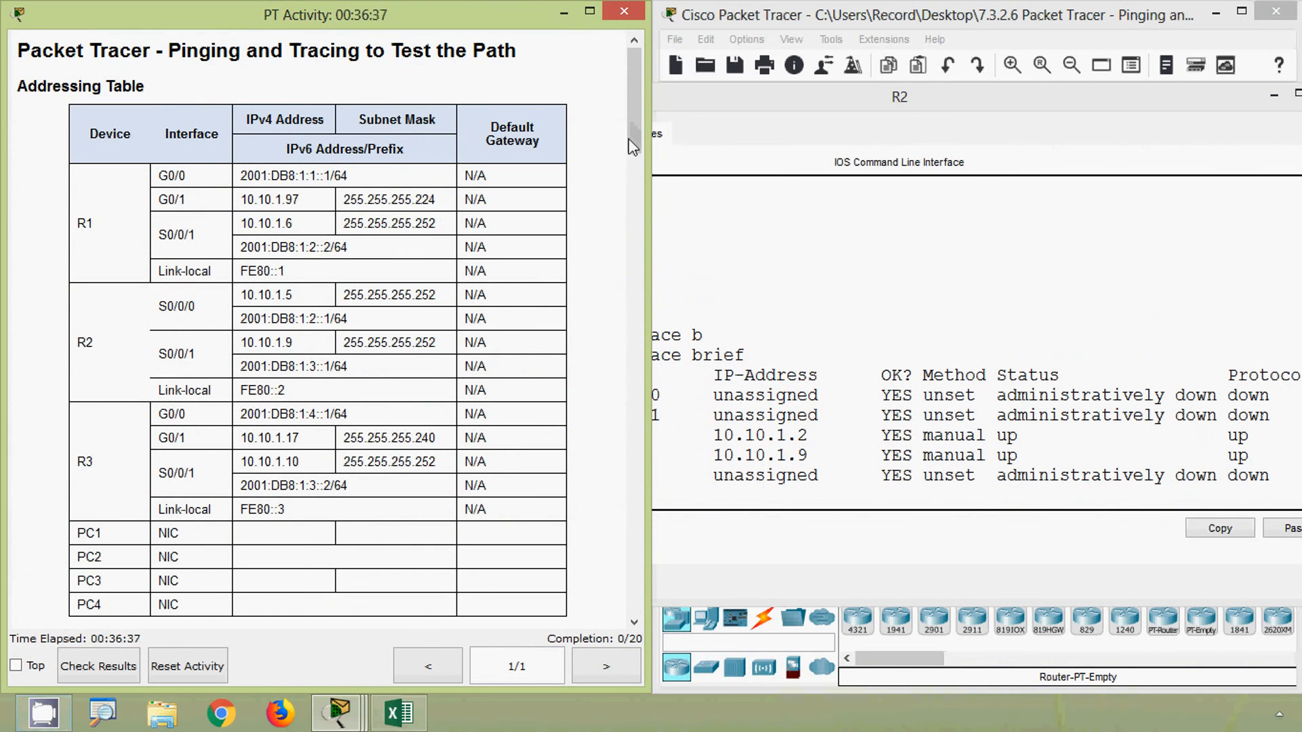
Review the Step 3 questions in the activity instructions and recheck the Serial0/0/0 row in R2's interface table.
left_click_drag(631, 146, 640, 371)
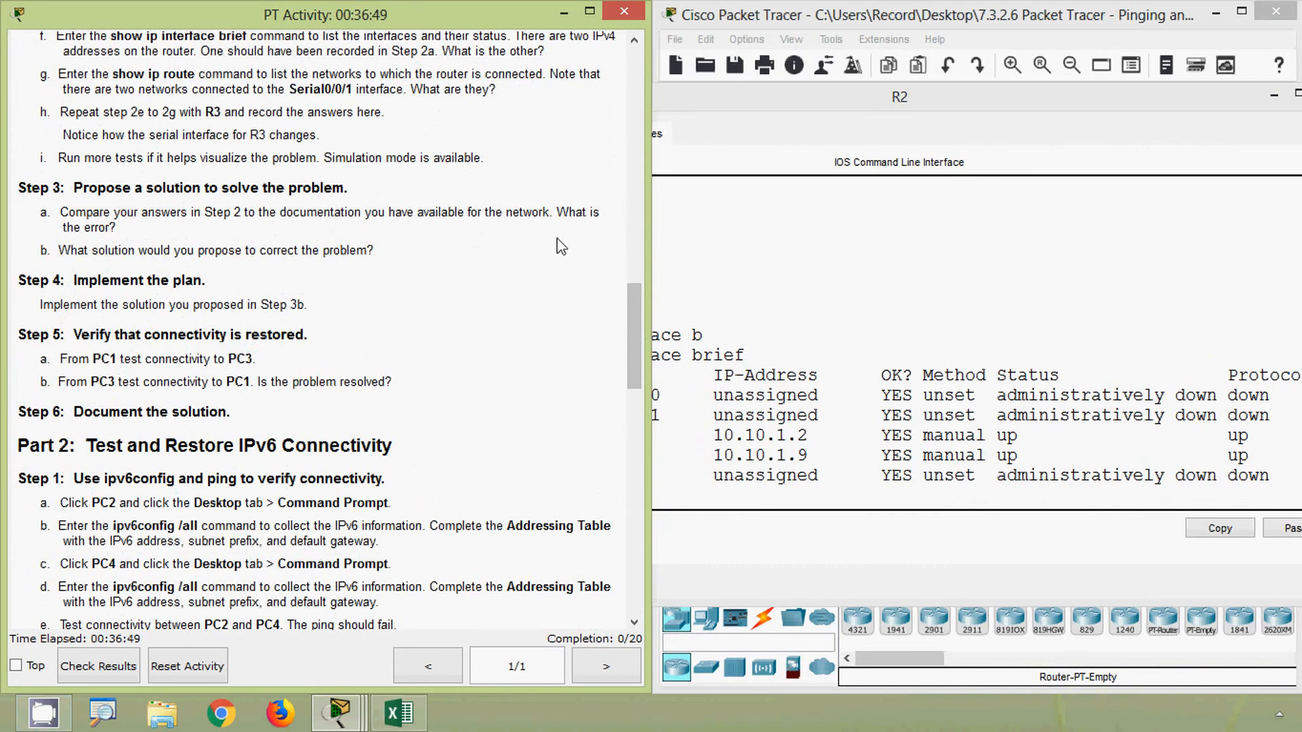
left_click(685, 369)
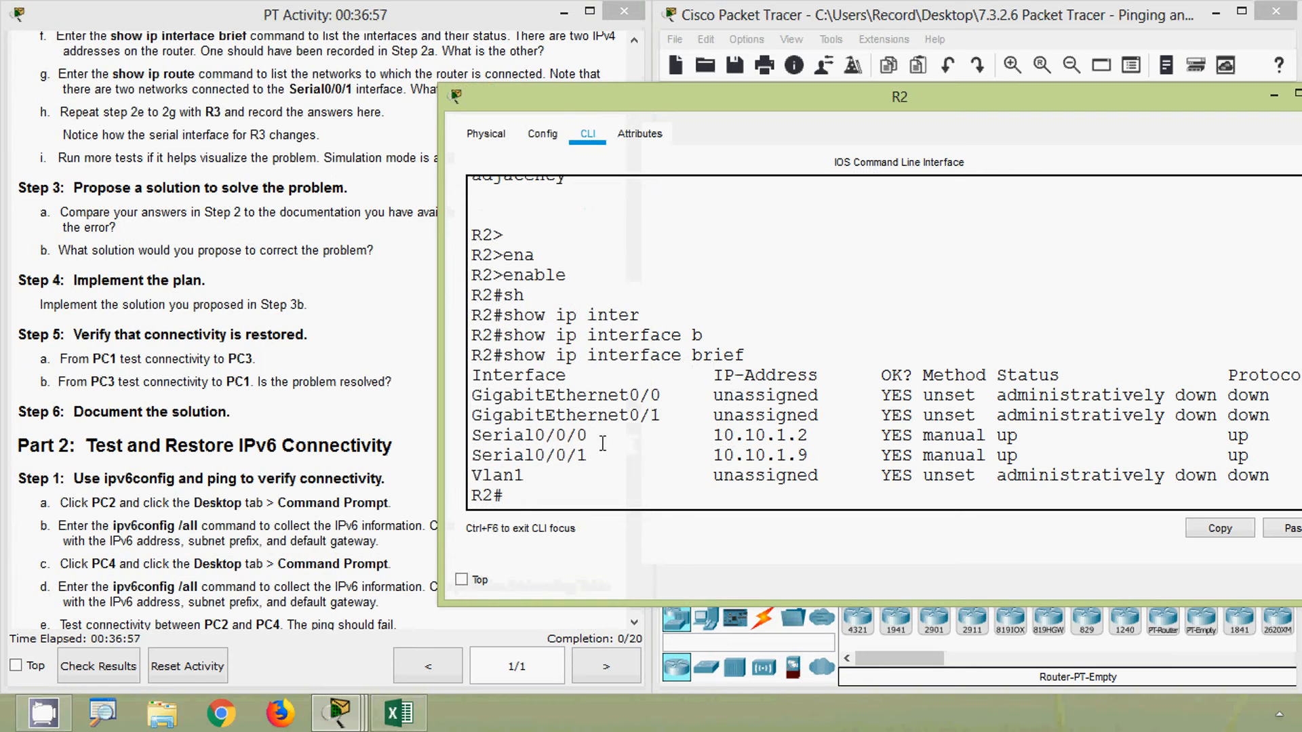
left_click_drag(598, 441, 474, 444)
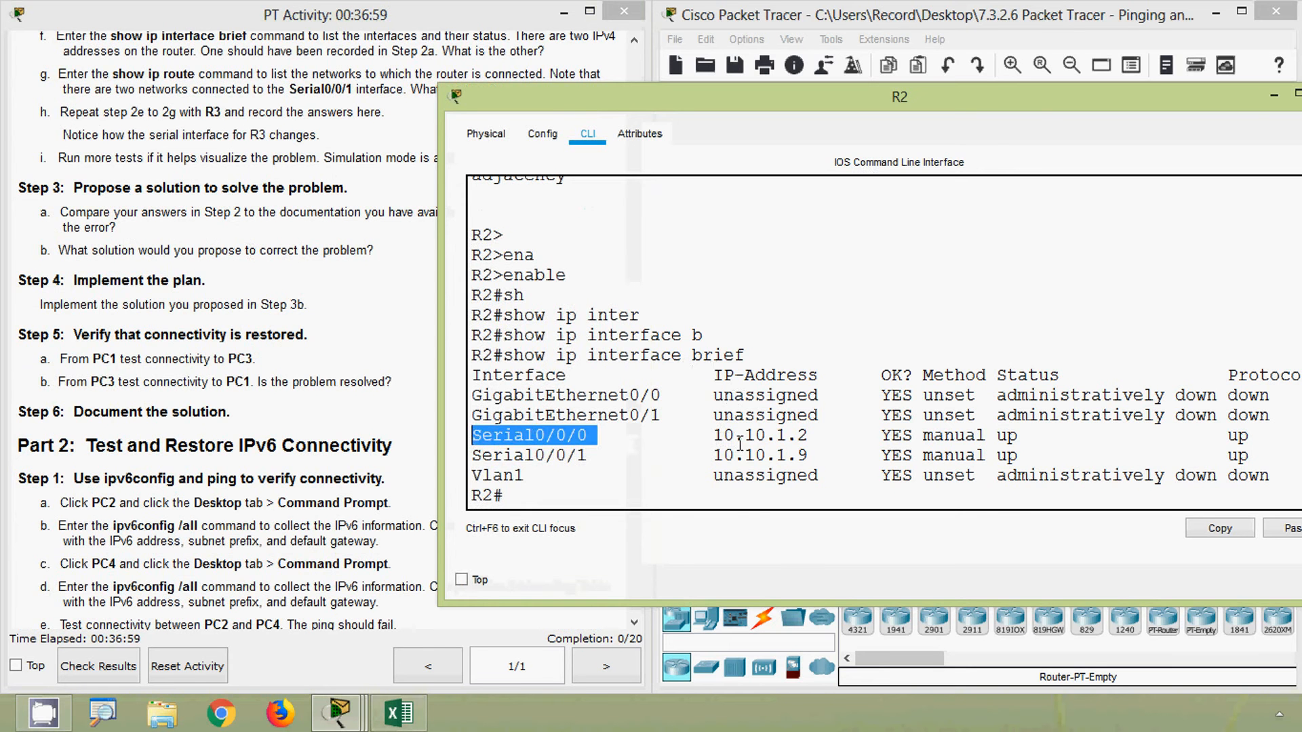
left_click(695, 439)
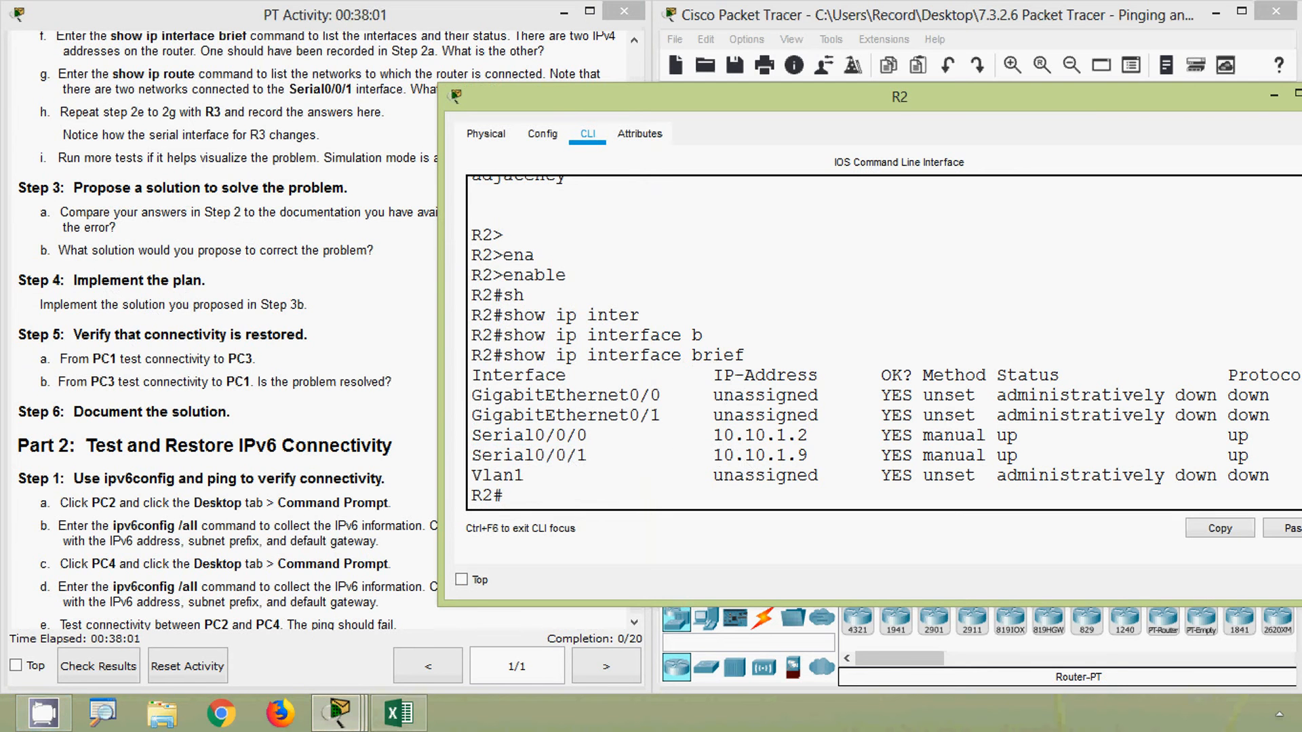
left_click(207, 344)
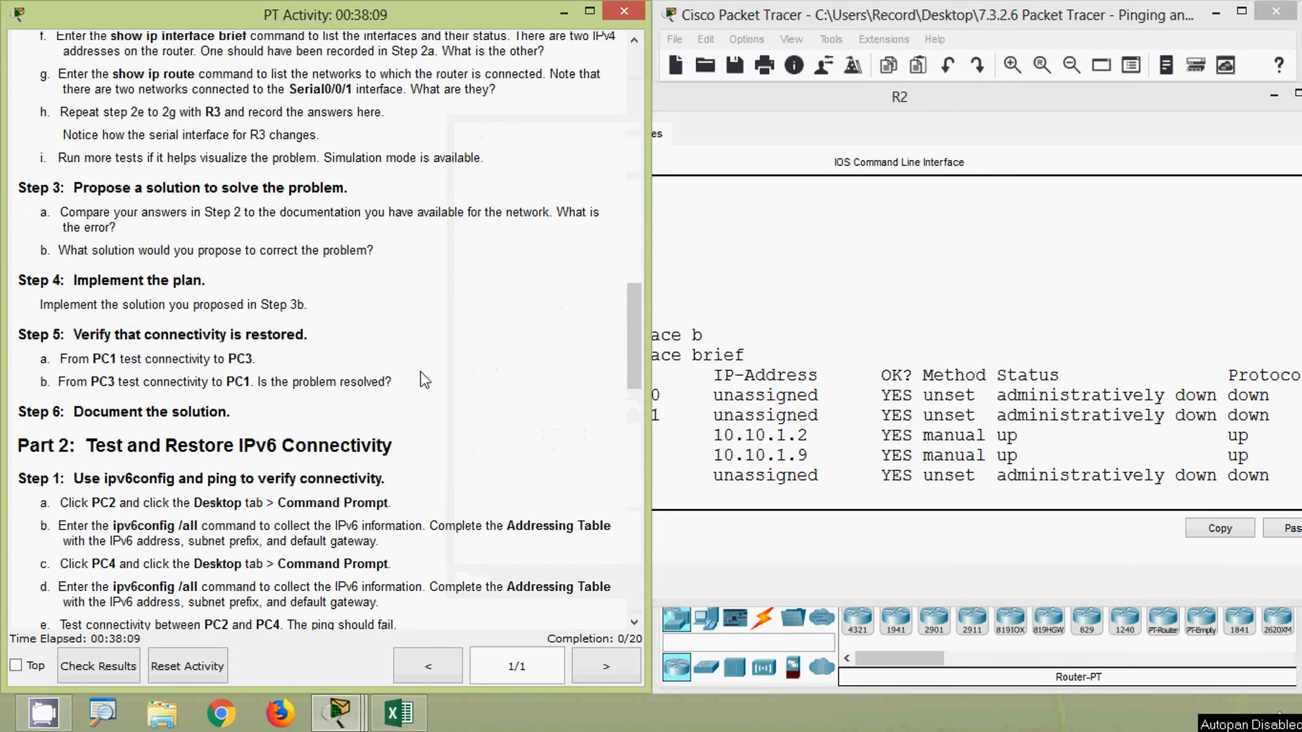
left_click(706, 446)
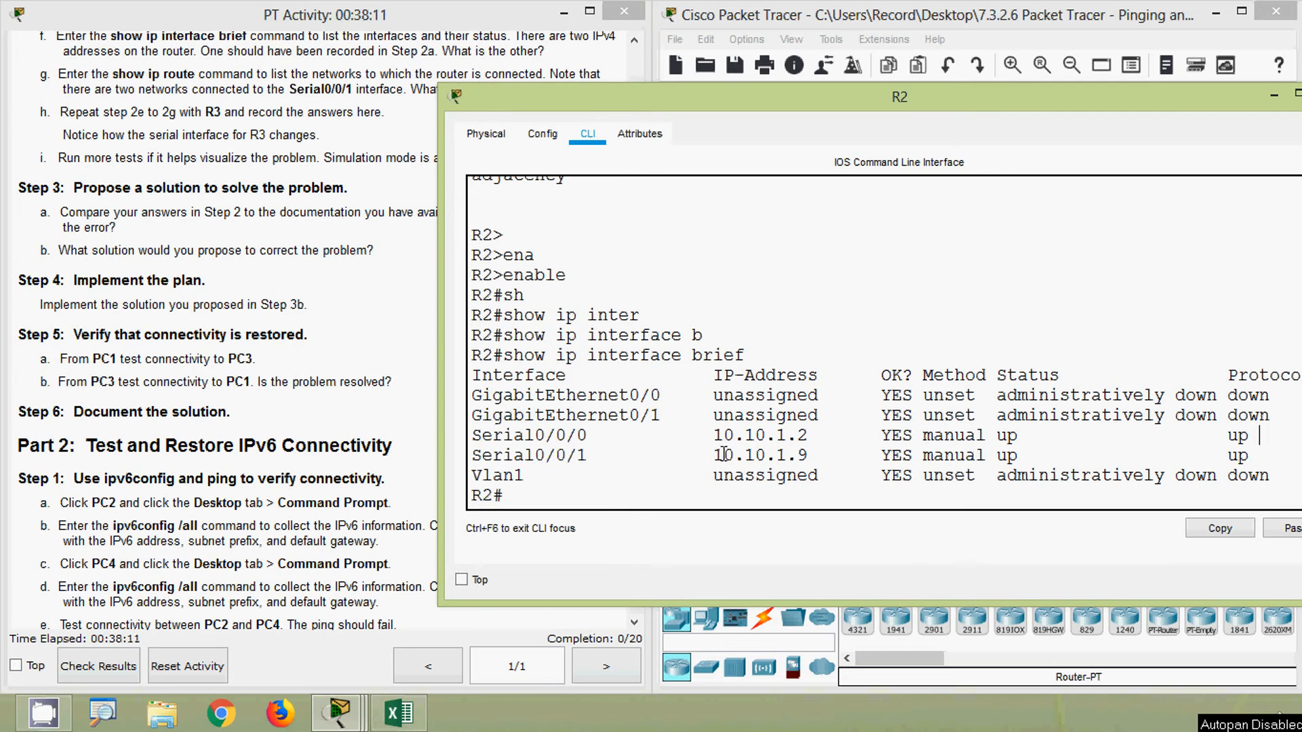
left_click_drag(712, 441, 805, 442)
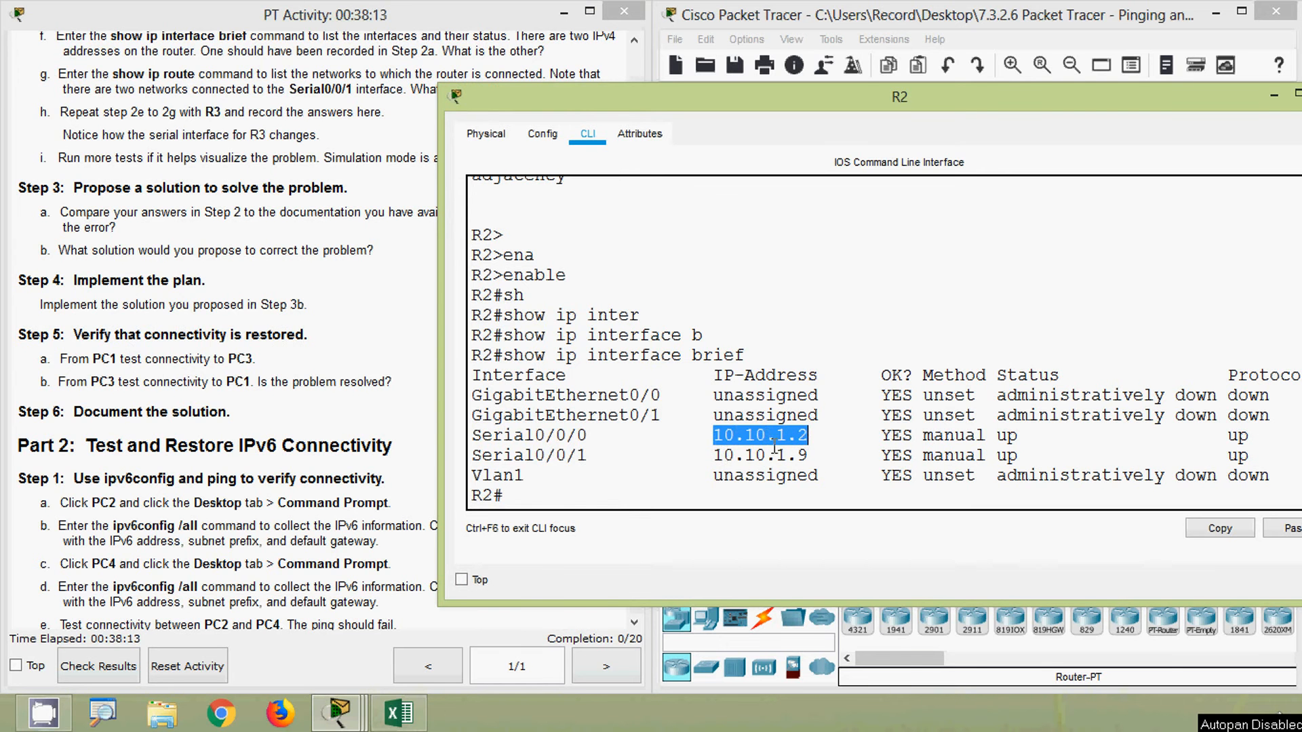
left_click_drag(587, 437, 472, 435)
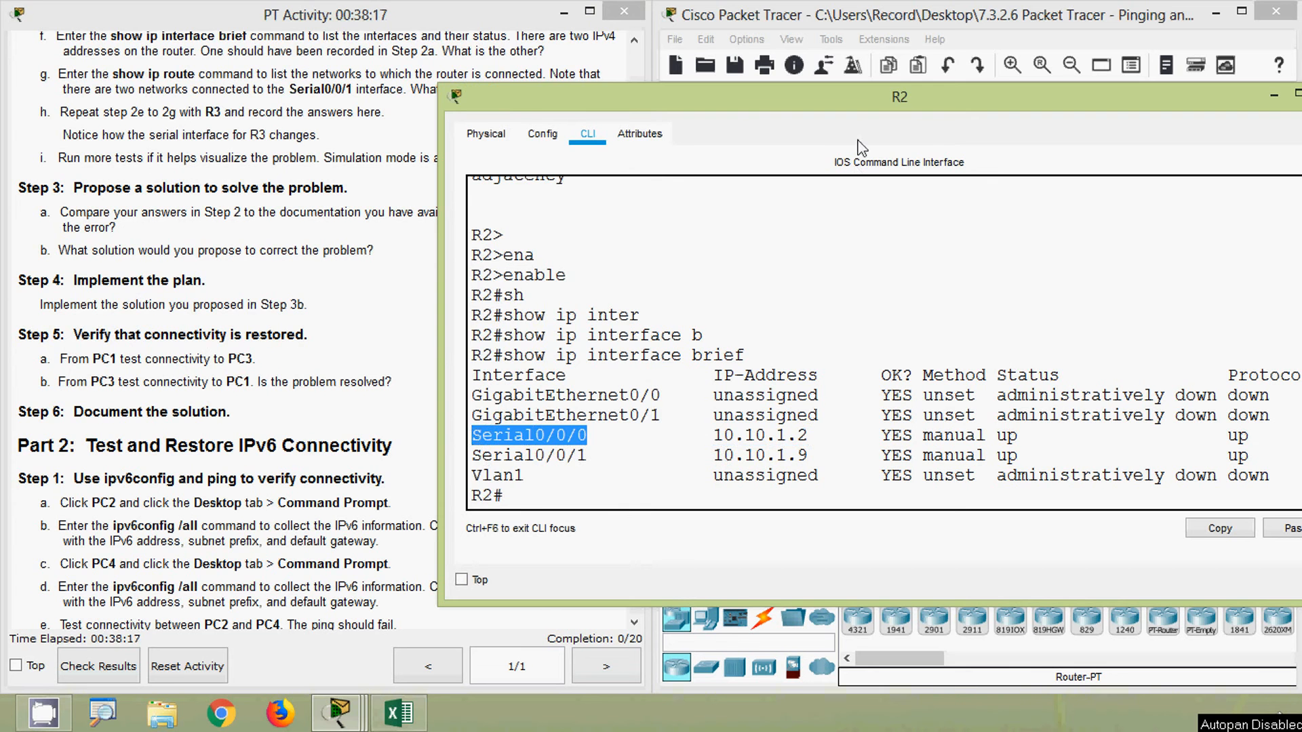
Copy R2's documented S0/0/0 IPv4 address, 10.10.1.5, from the Addressing Table.
left_click(351, 168)
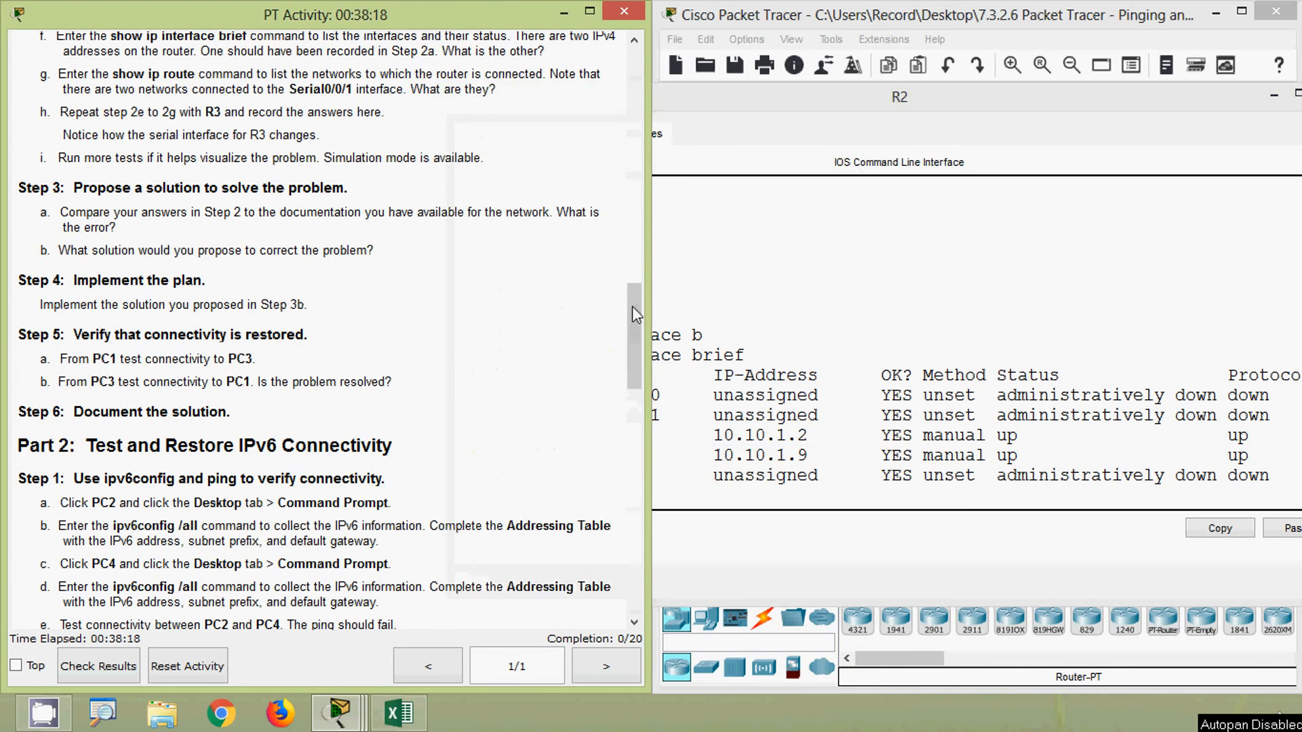
left_click_drag(632, 307, 636, 103)
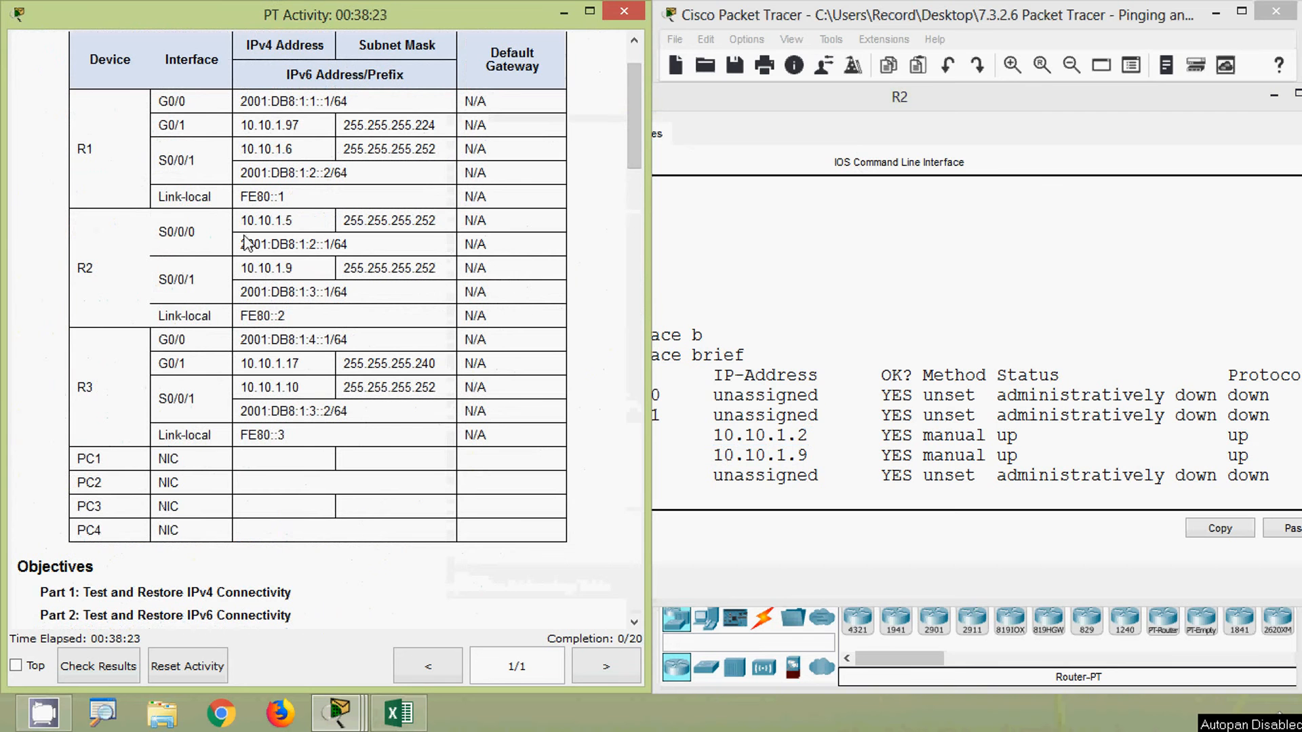
left_click_drag(242, 221, 298, 219)
key("ctrl+c")
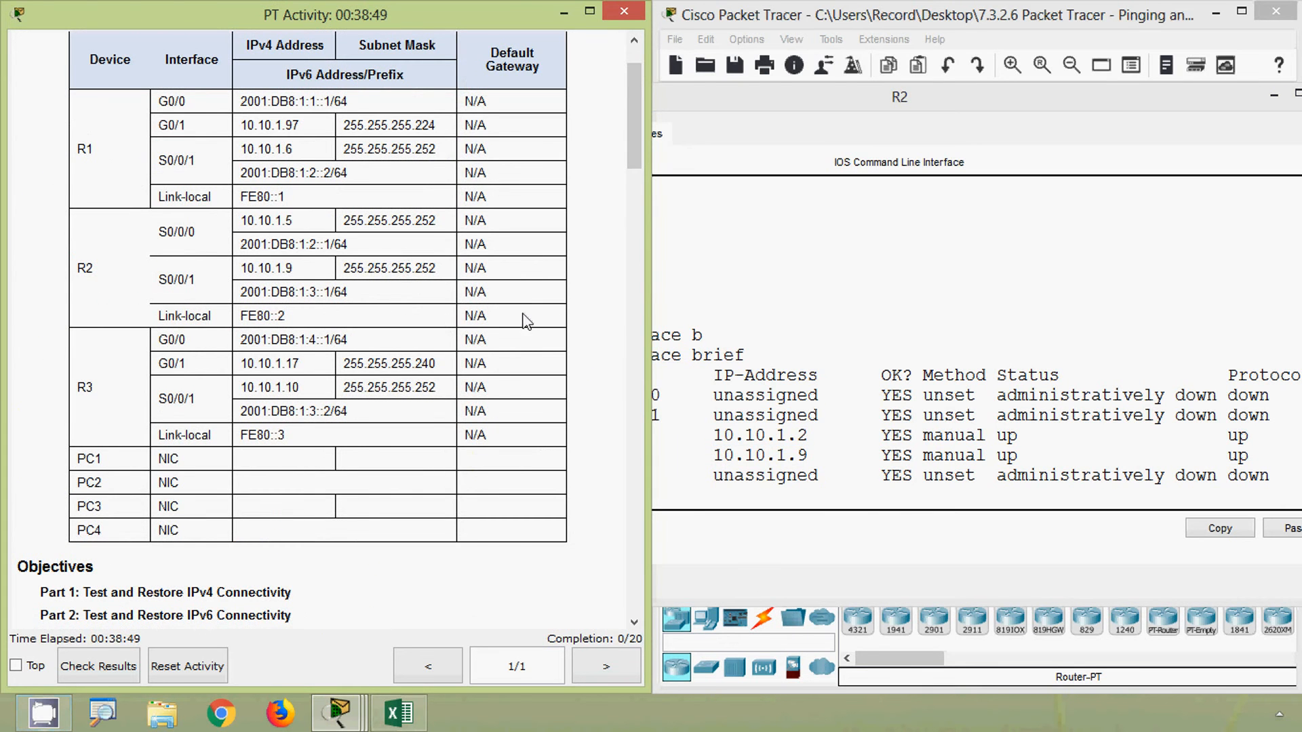
Enter global configuration mode on R2 and select interface serial 0/0/0 for configuration.
left_click(868, 366)
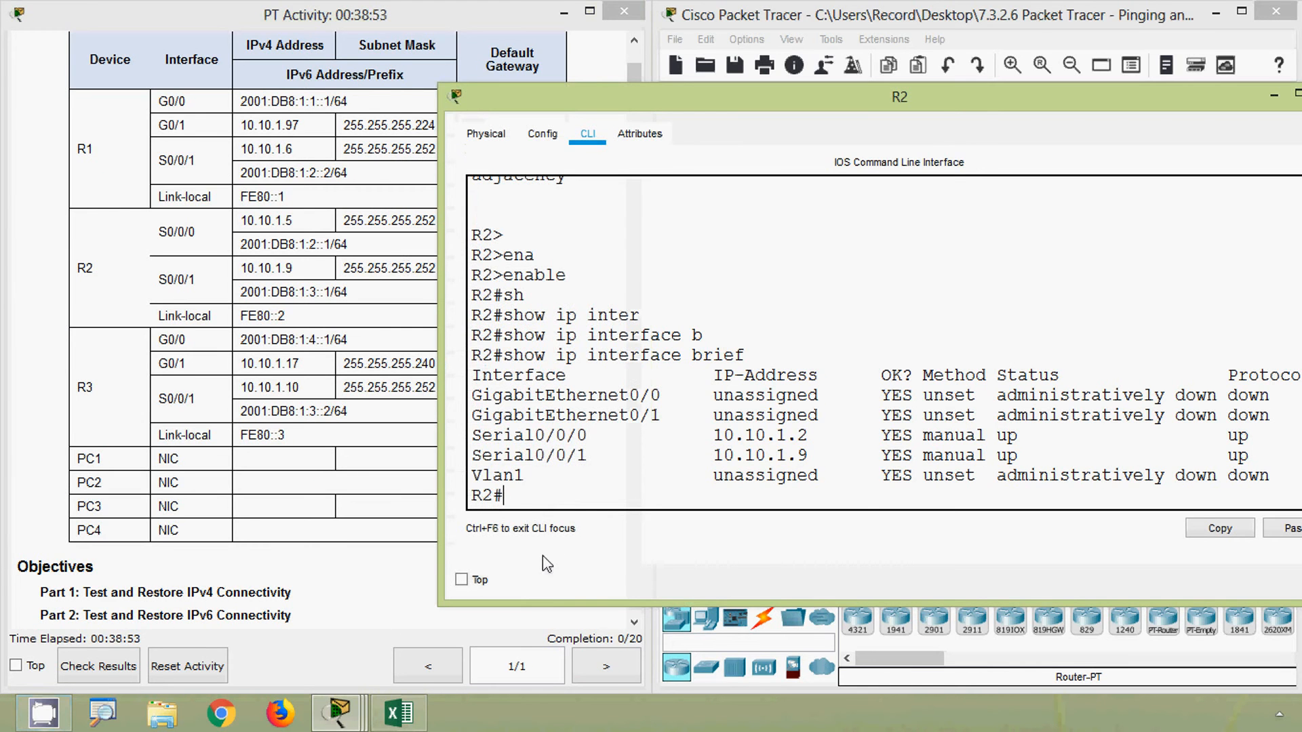
type("con")
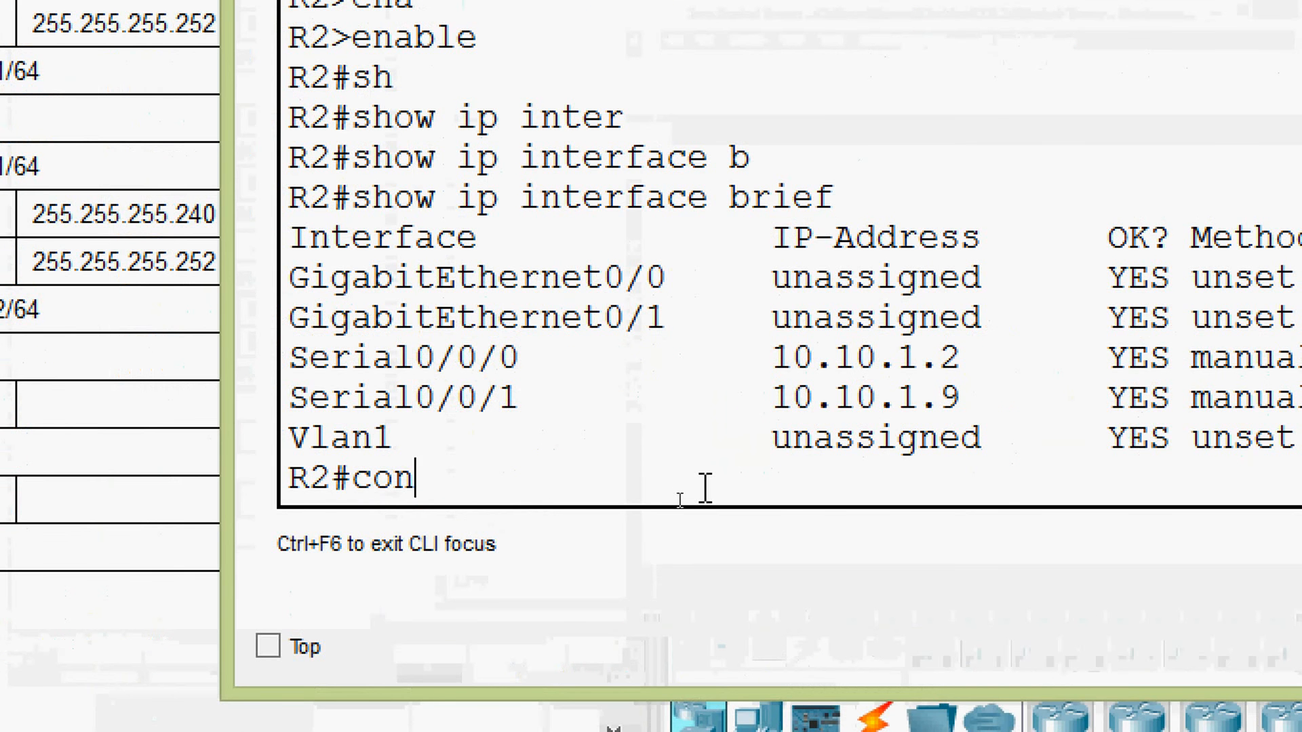
type("f")
key("Tab")
key("Tab")
key("Return")
type("inter")
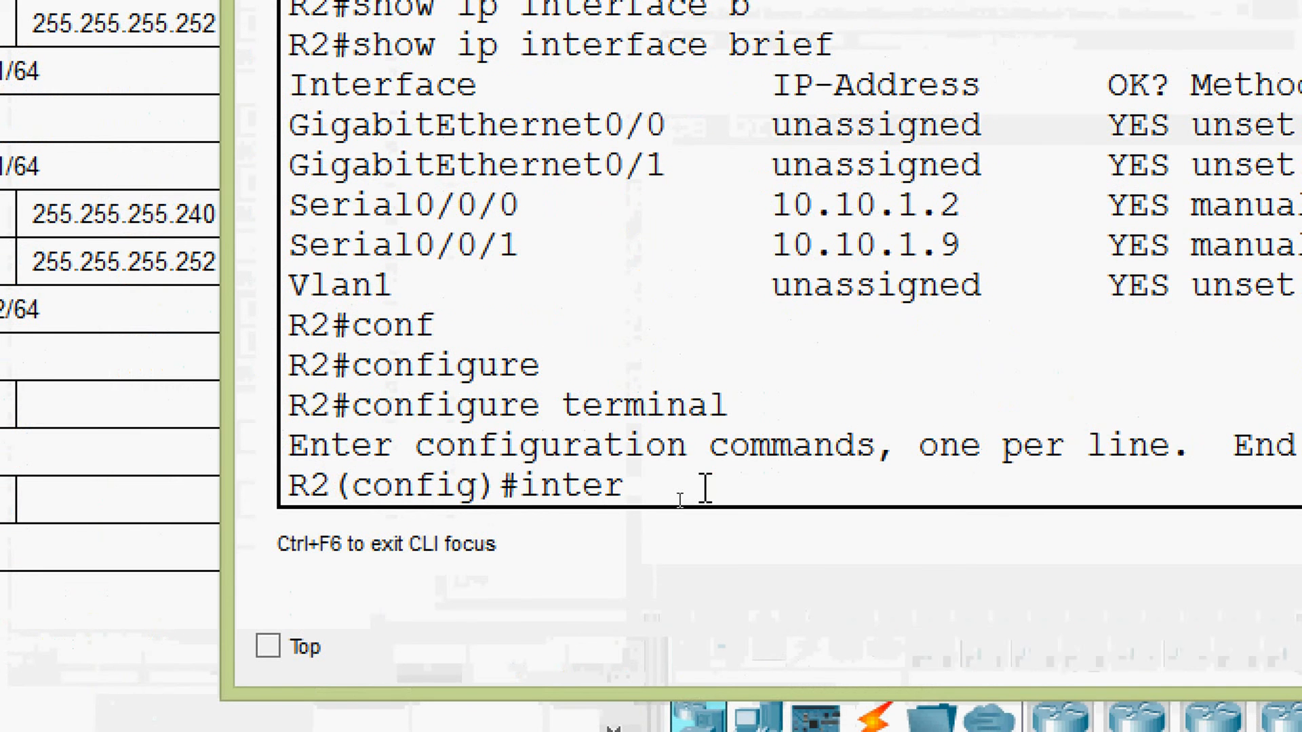
key("Tab")
type("ser")
key("Tab")
type("0/0/0")
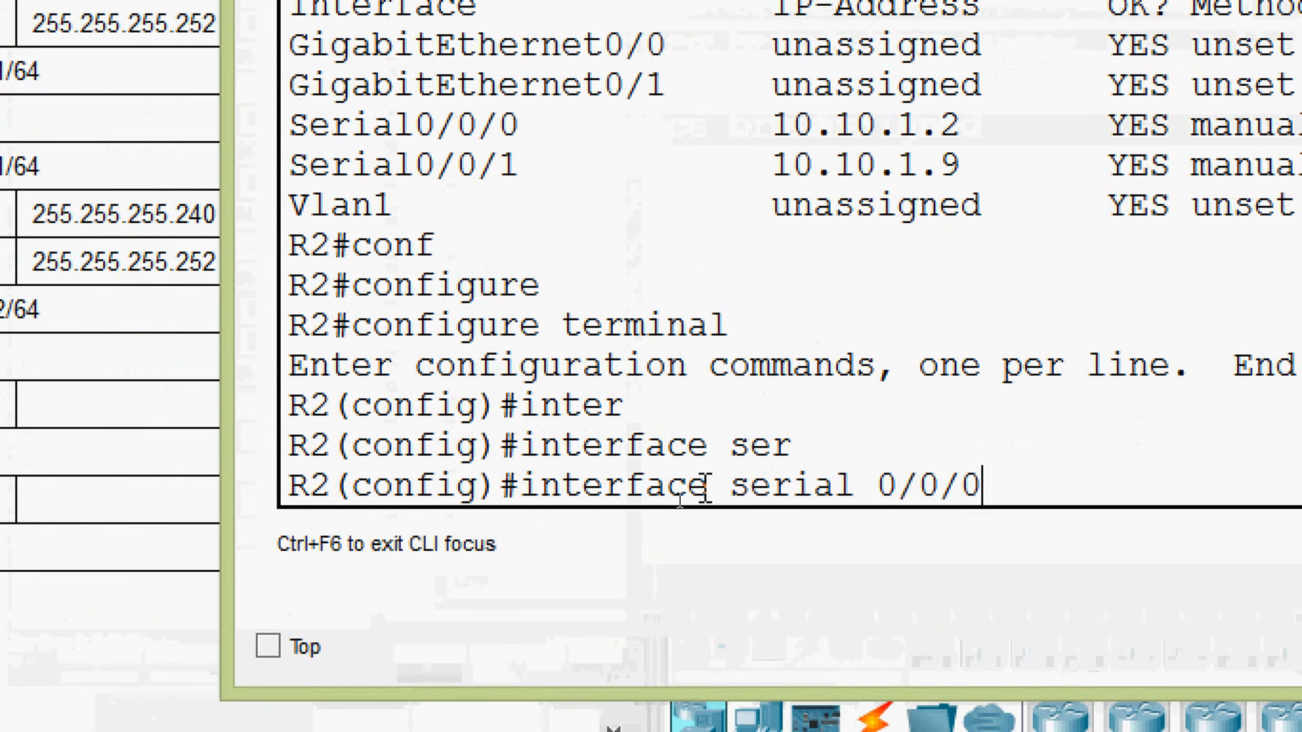
key("Return")
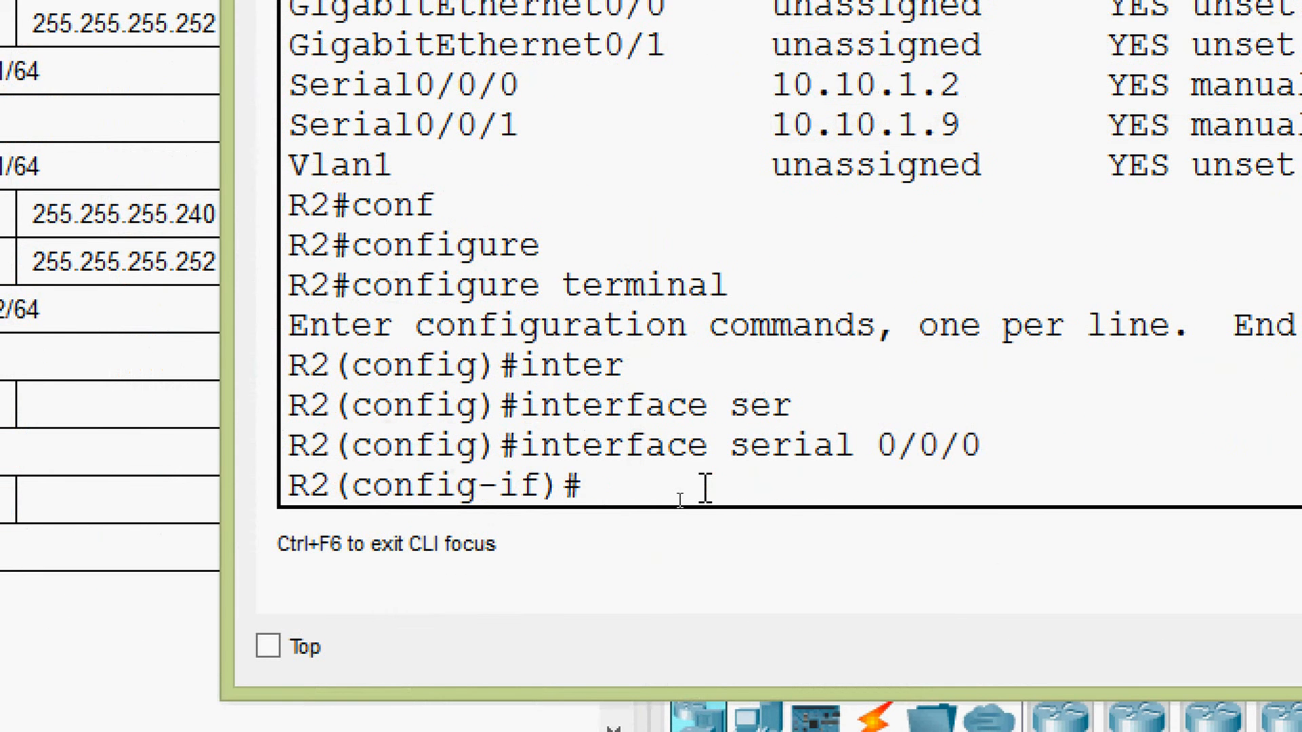
Assign IP address 10.10.1.5 with subnet mask 255.255.255.252 to R2's Serial0/0/0 interface, pasting the copied address.
type("ip ad")
key("Tab")
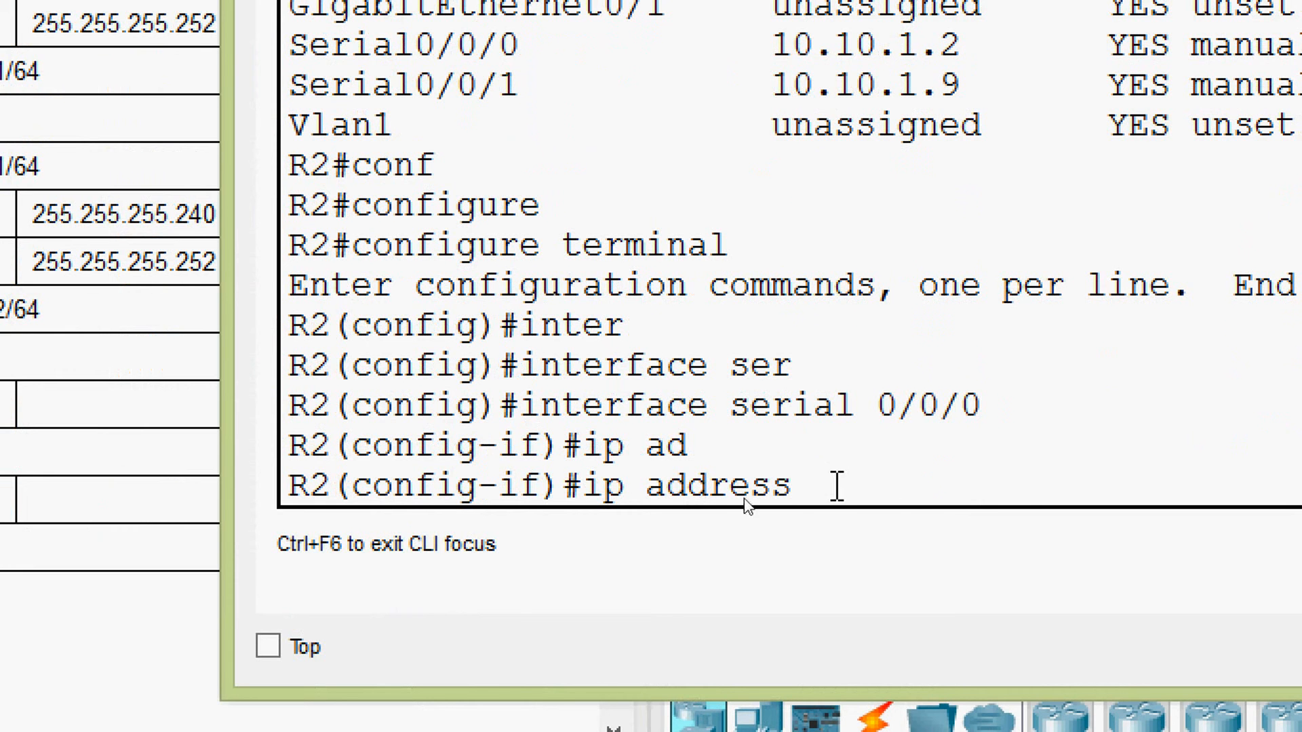
right_click(835, 494)
left_click(881, 557)
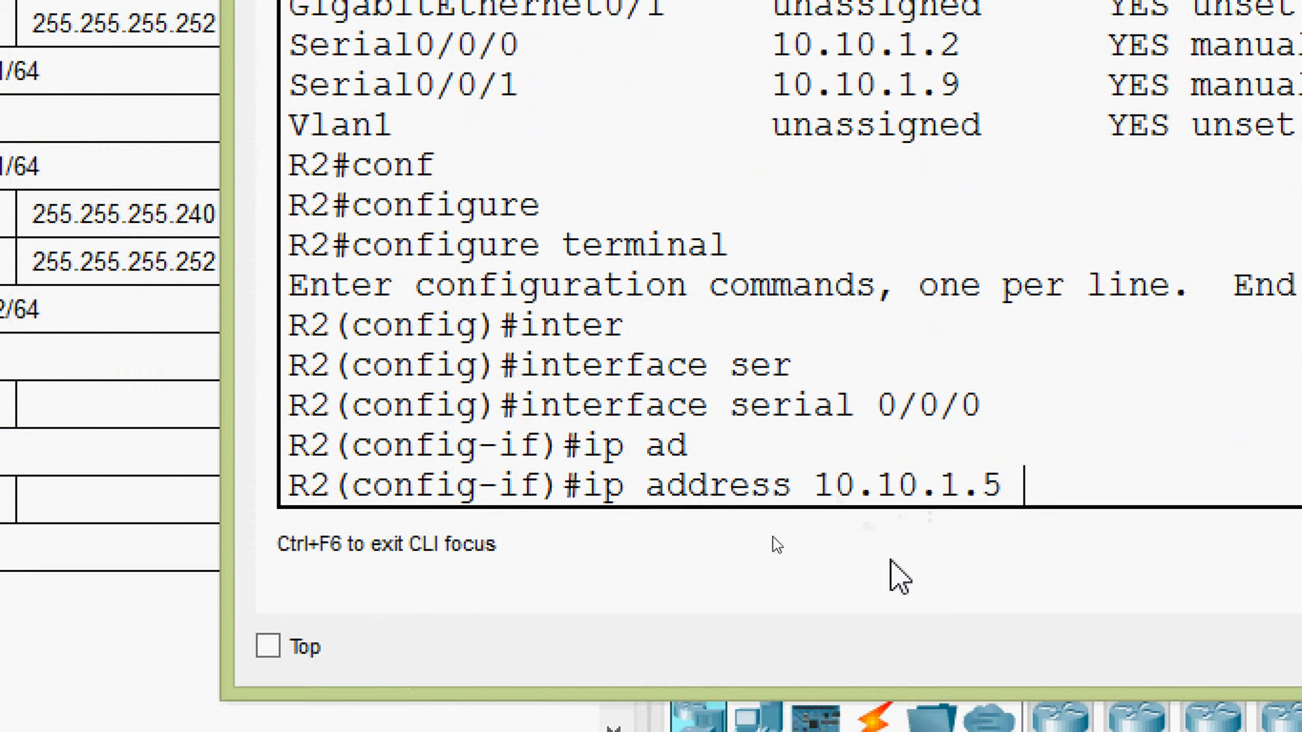
type("255.")
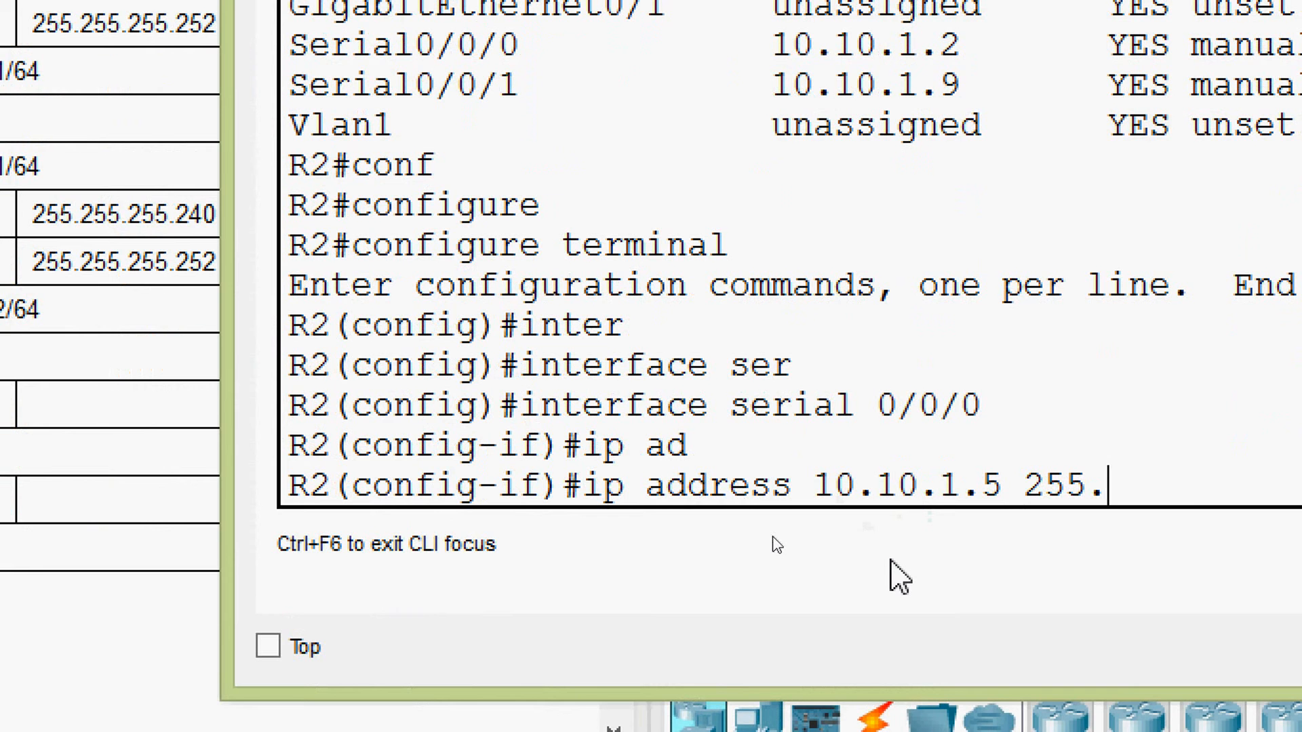
type("255.255")
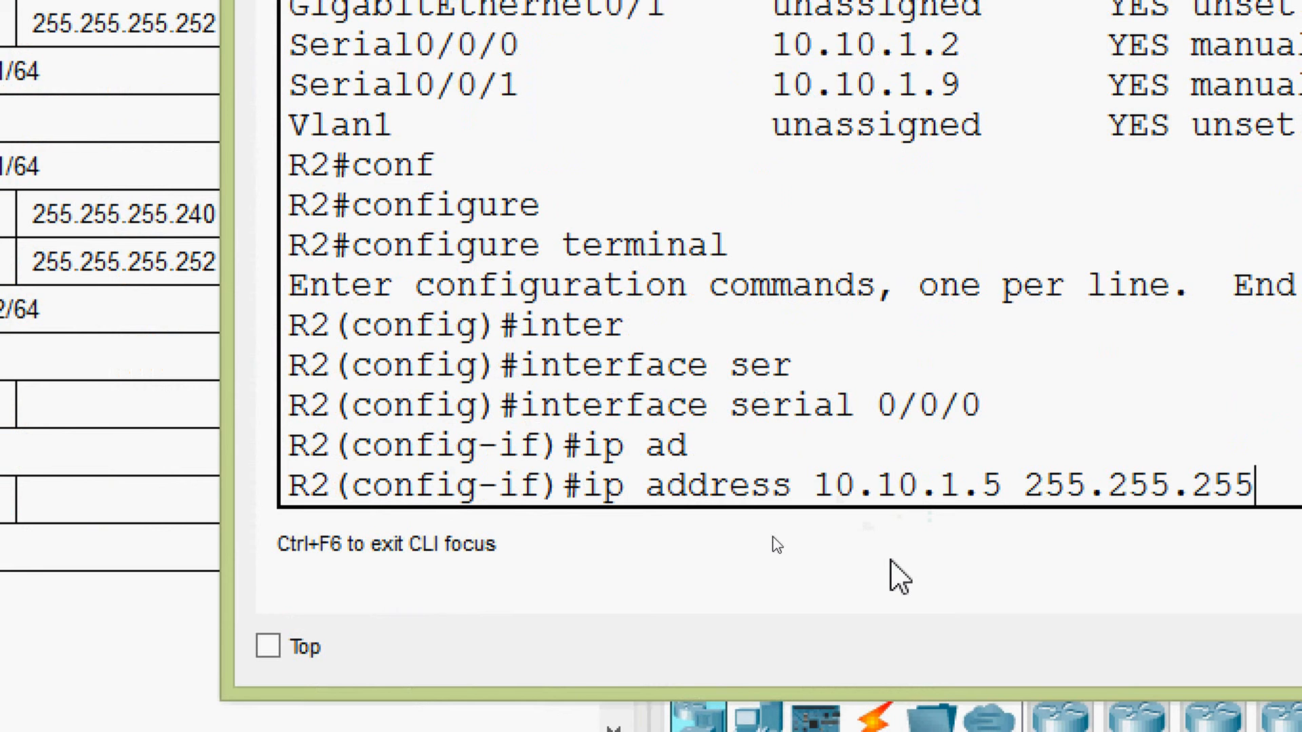
type(".252")
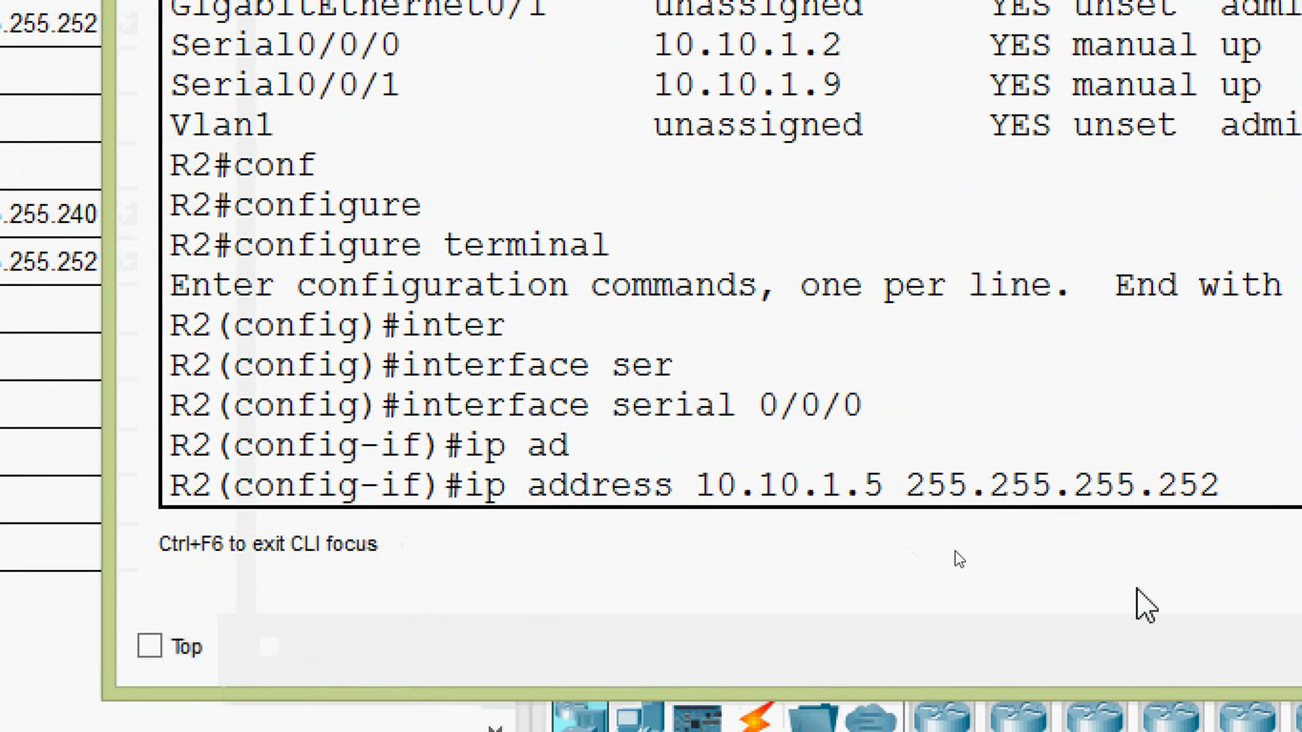
key("Return")
key("Return")
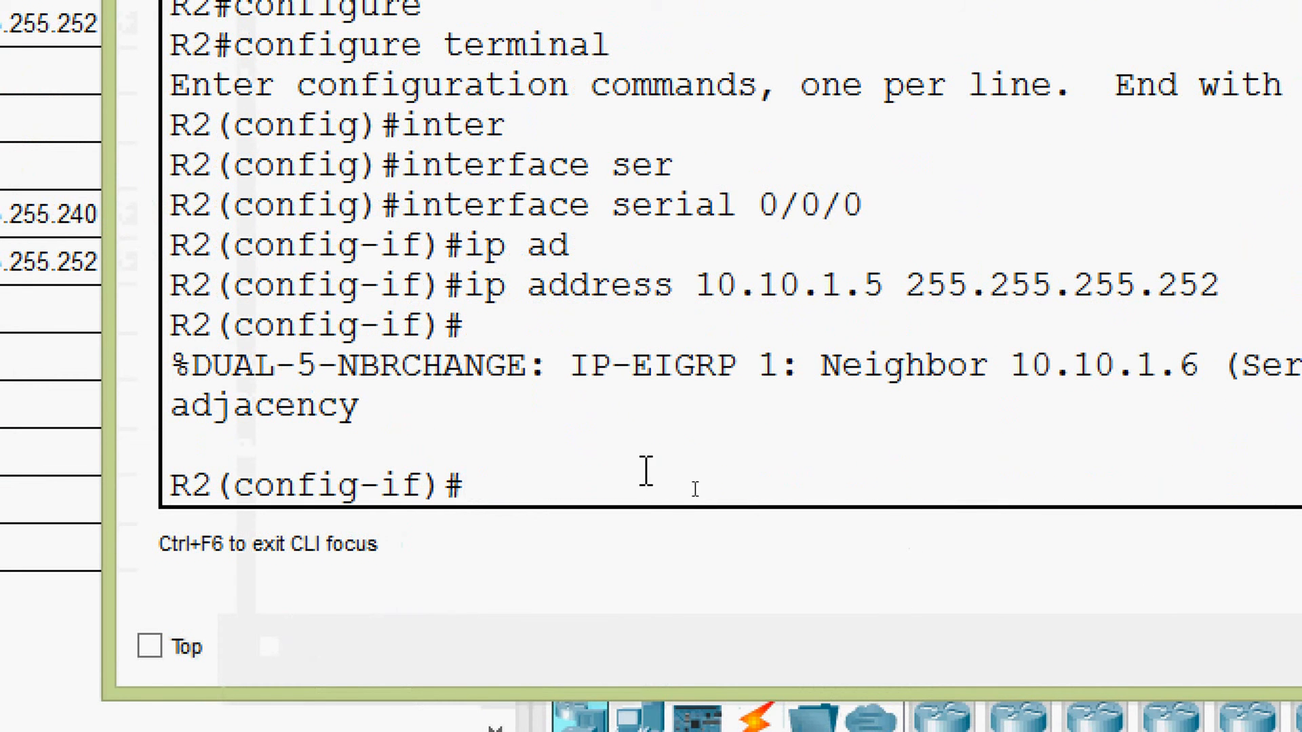
Leave configuration mode on R2 and list its interfaces with show ip interface brief.
key("ctrl+z")
key("Return")
type("s")
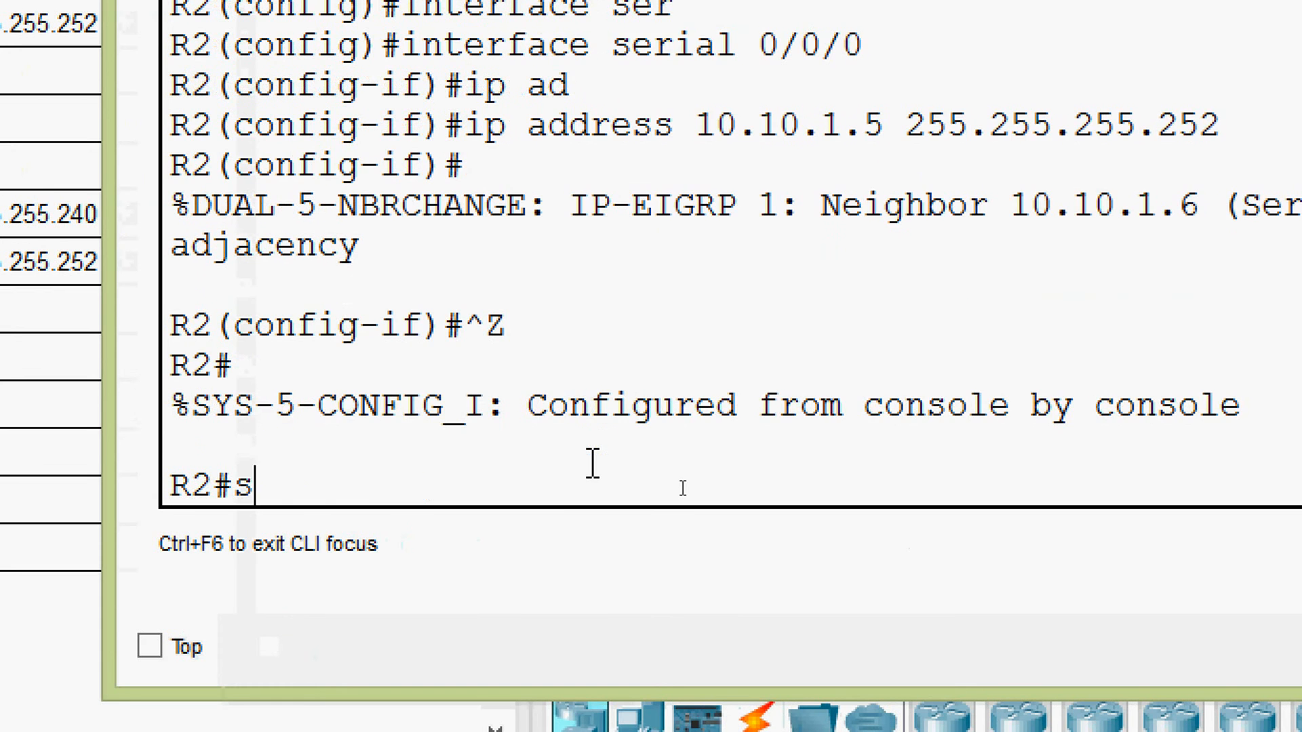
type("h")
key("Tab")
type("ip inter")
key("Tab")
type("b")
key("Tab")
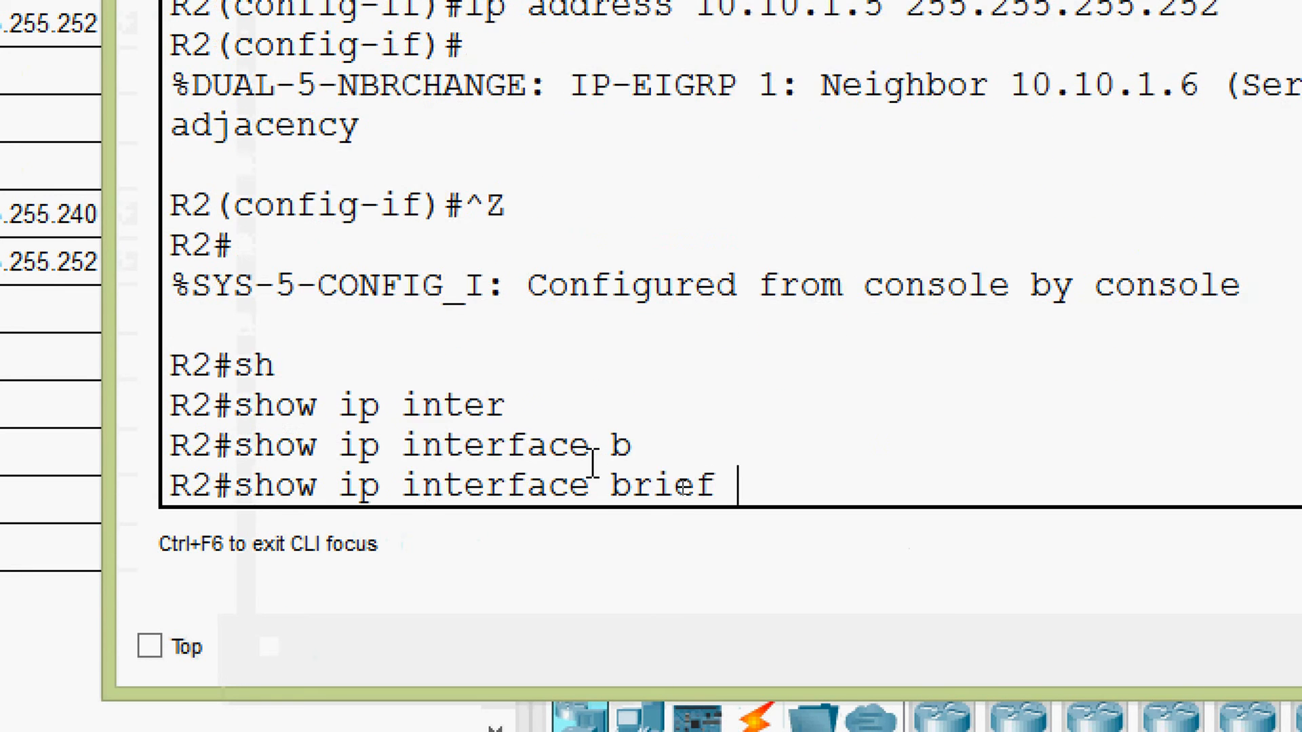
key("Return")
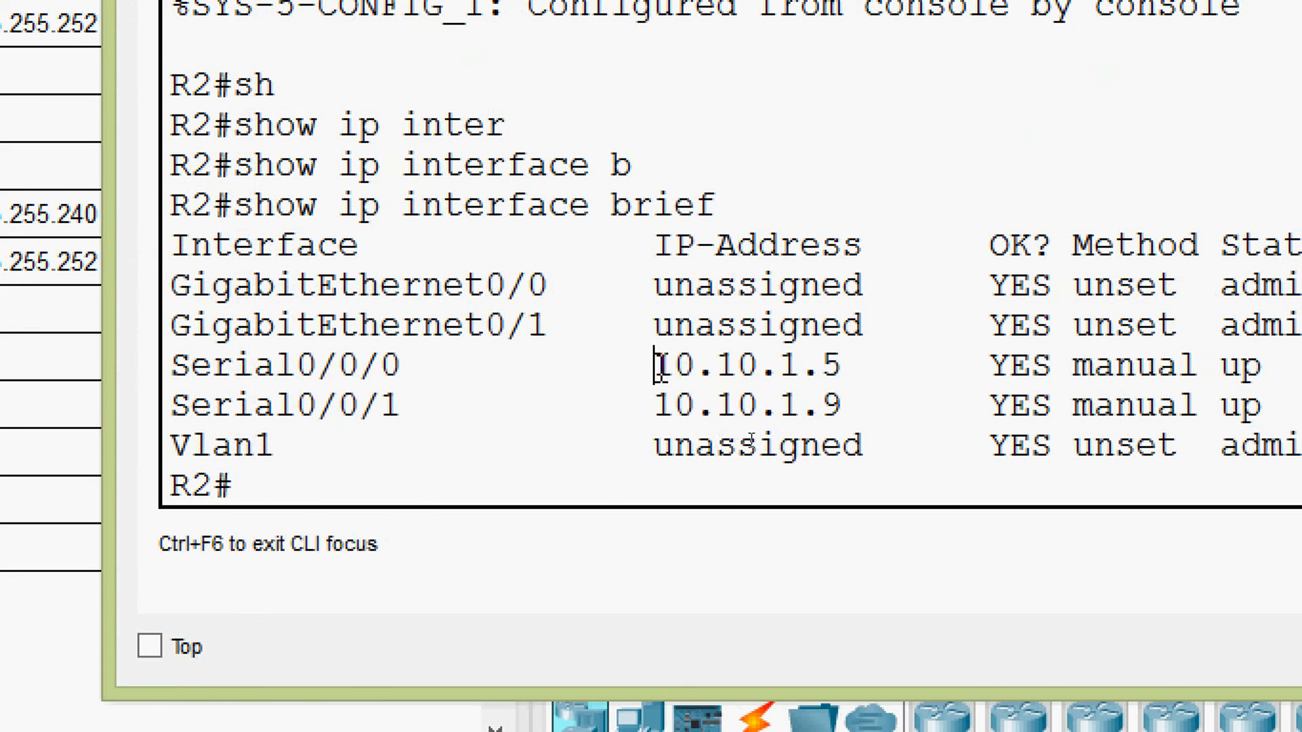
Check the Serial0/0/0 address in R2's interface table and close the R2 window.
left_click_drag(655, 366, 863, 366)
left_click_drag(436, 366, 171, 366)
left_click(684, 366)
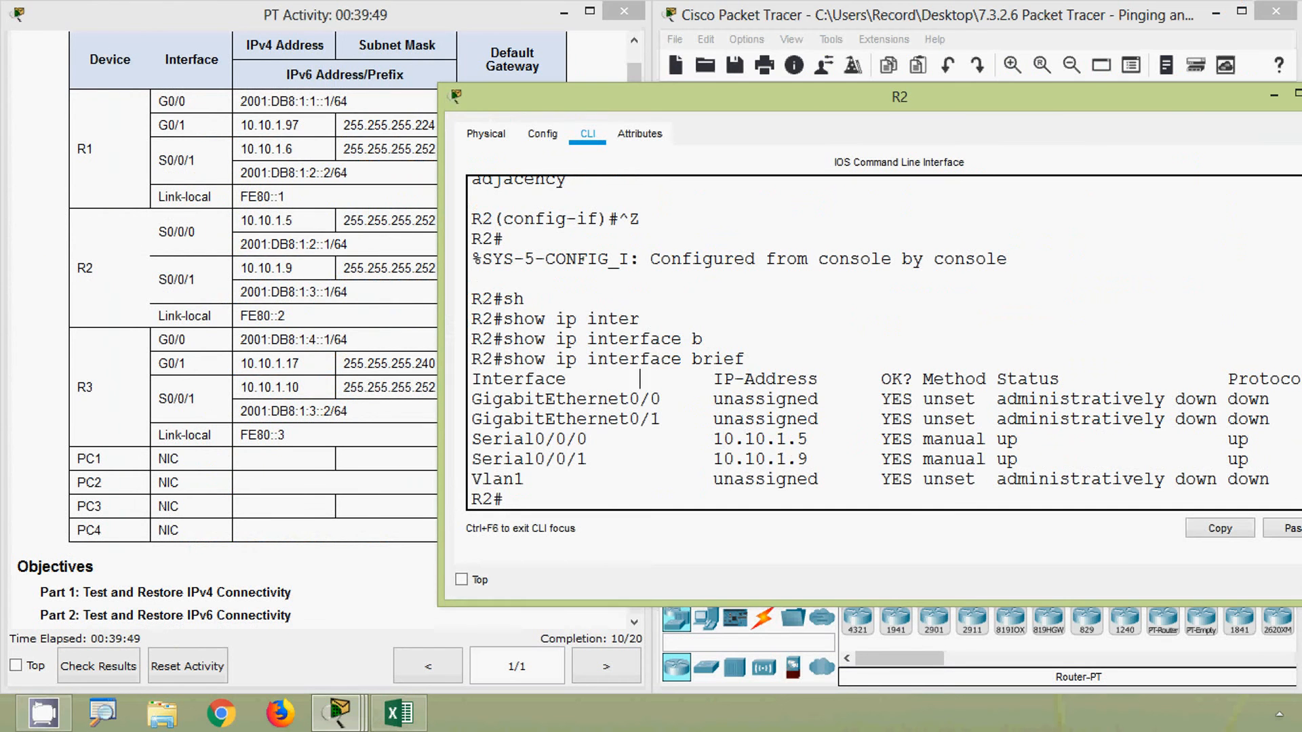
left_click_drag(1134, 105, 1017, 108)
left_click(1142, 97)
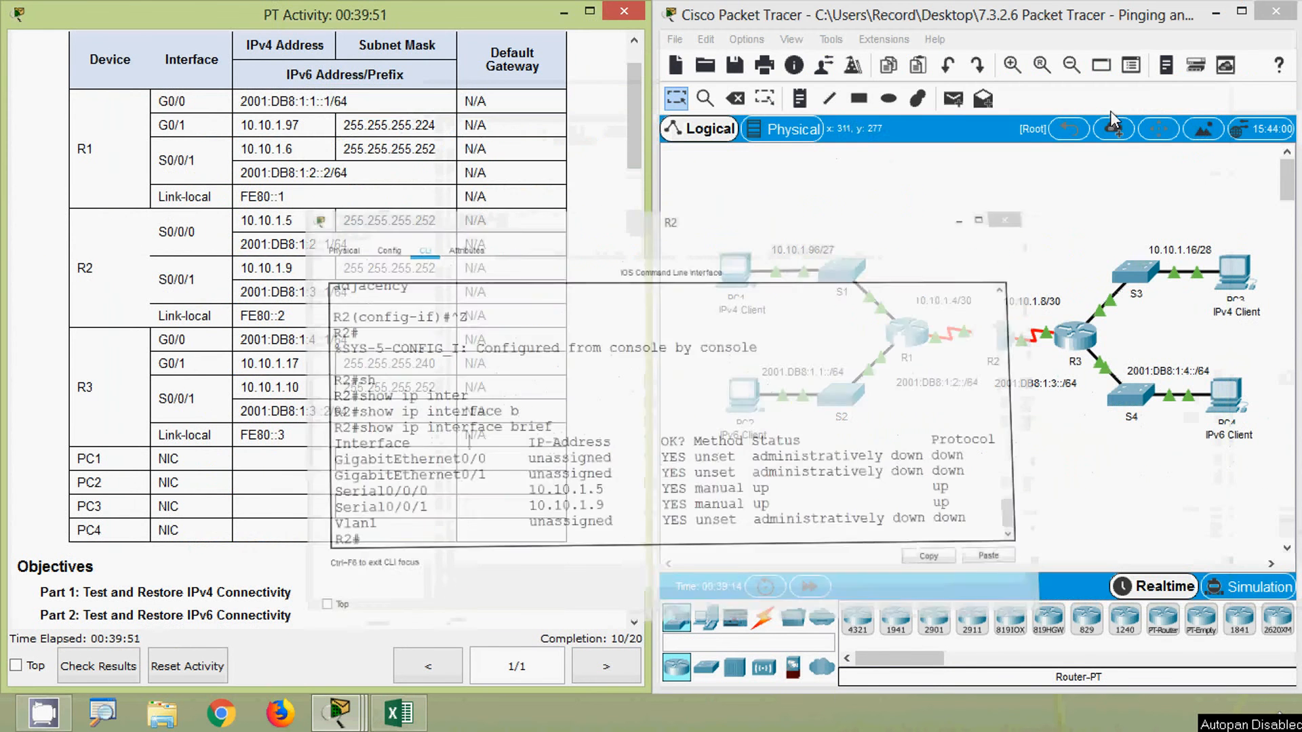
Test connectivity from PC1 to PC3 by pinging 10.10.1.18 in PC1's Command Prompt, and close the PC1 window.
left_click_drag(634, 161, 628, 358)
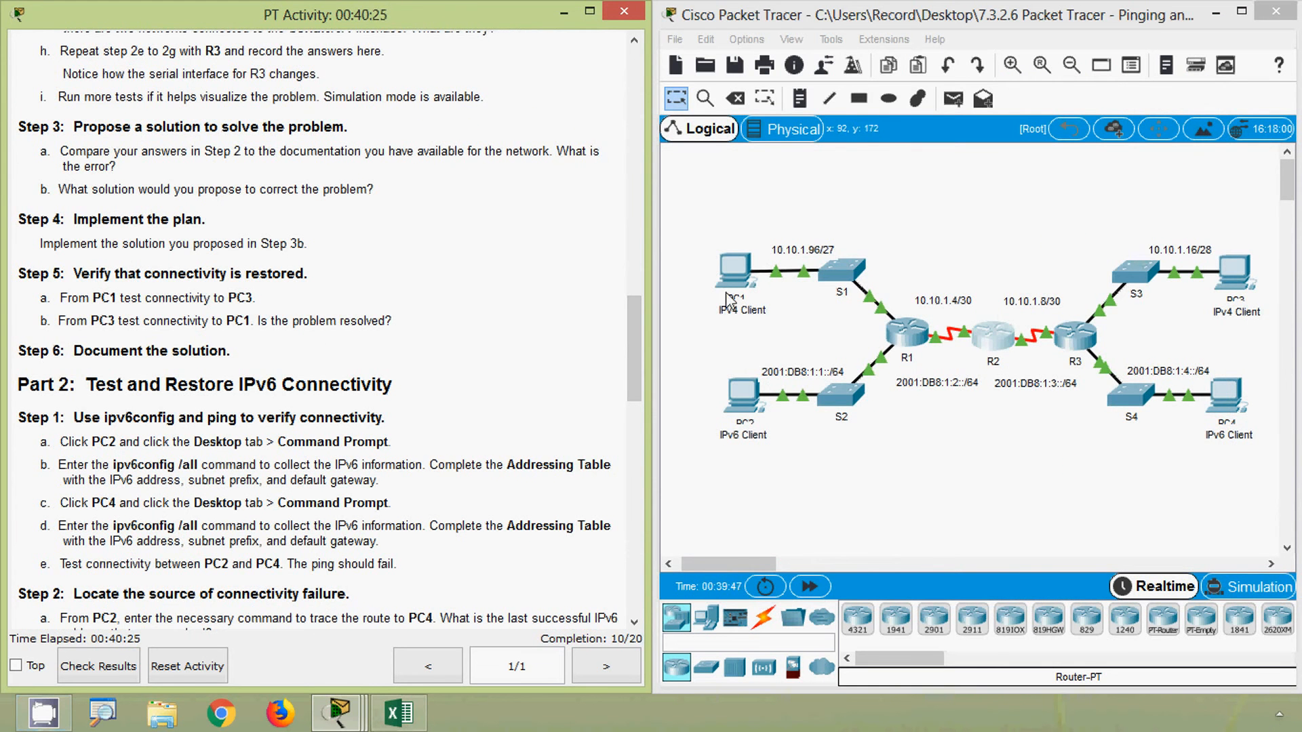
left_click(734, 281)
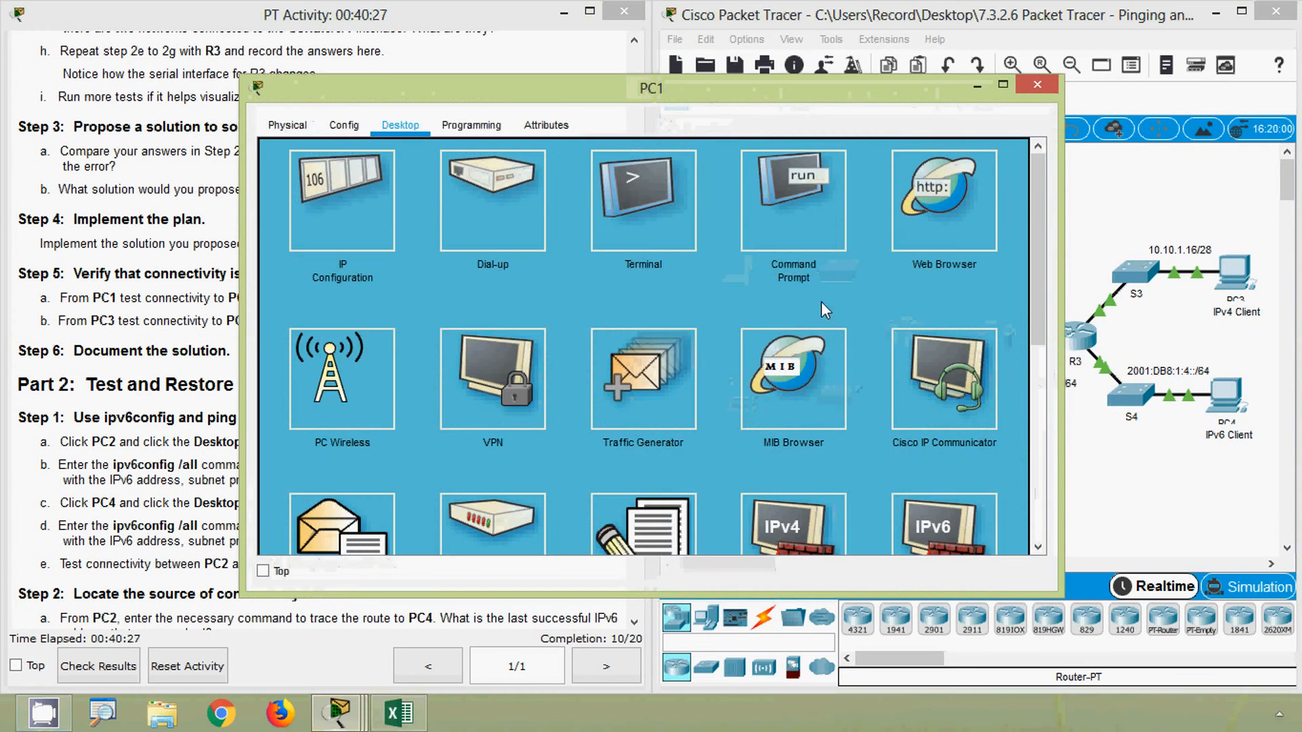
left_click(784, 229)
scroll(587, 454, "down", 10)
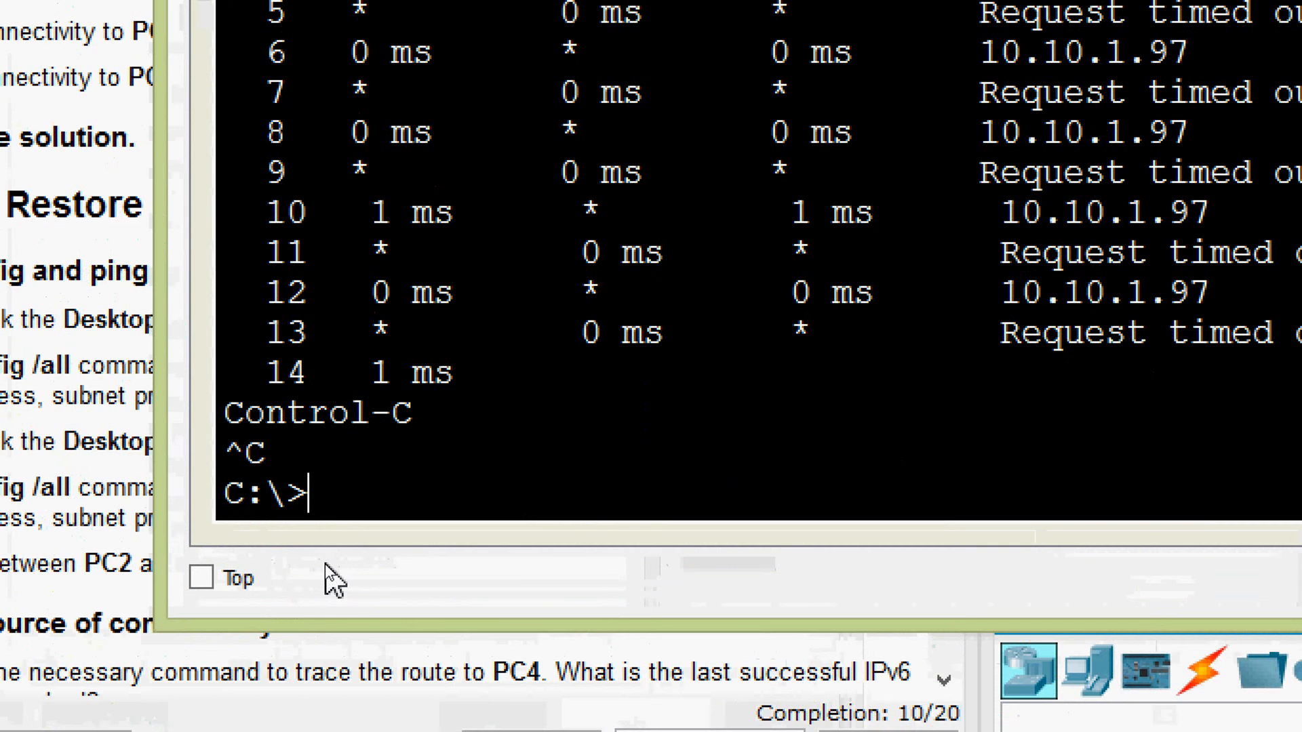
key("Up")
key("Up")
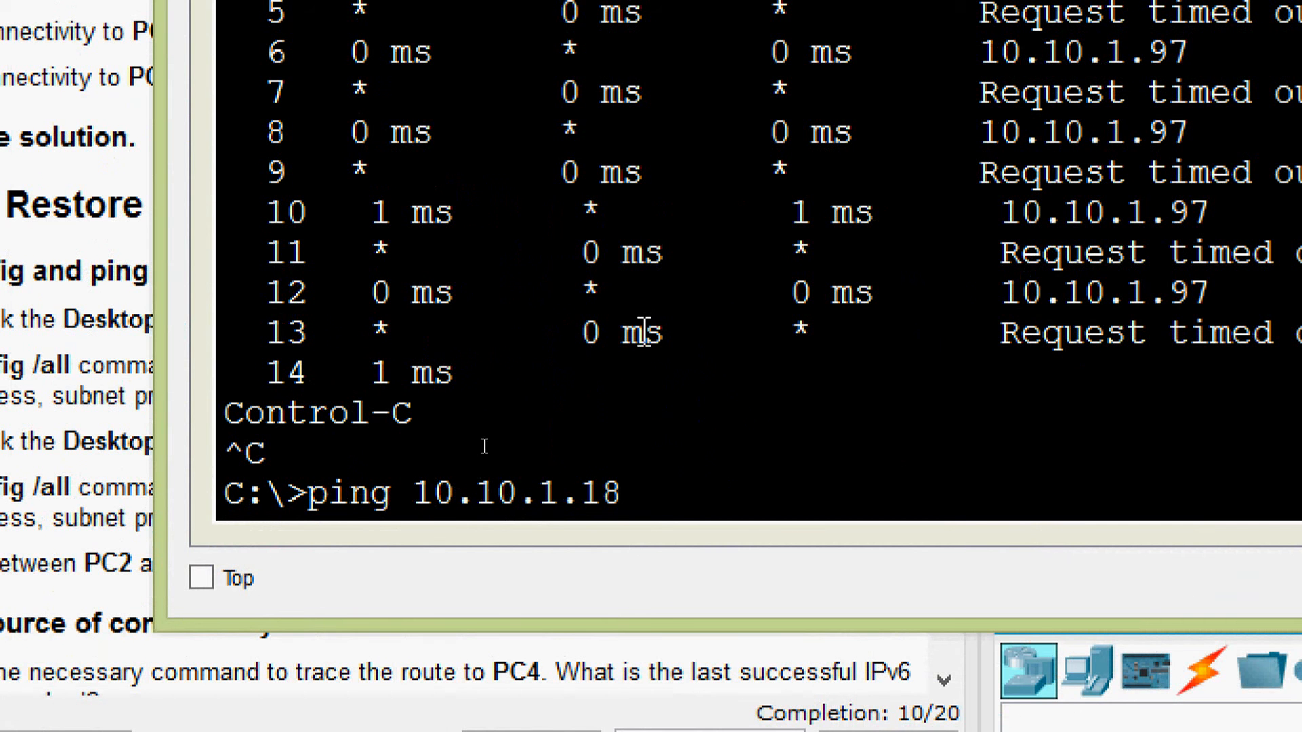
key("Return")
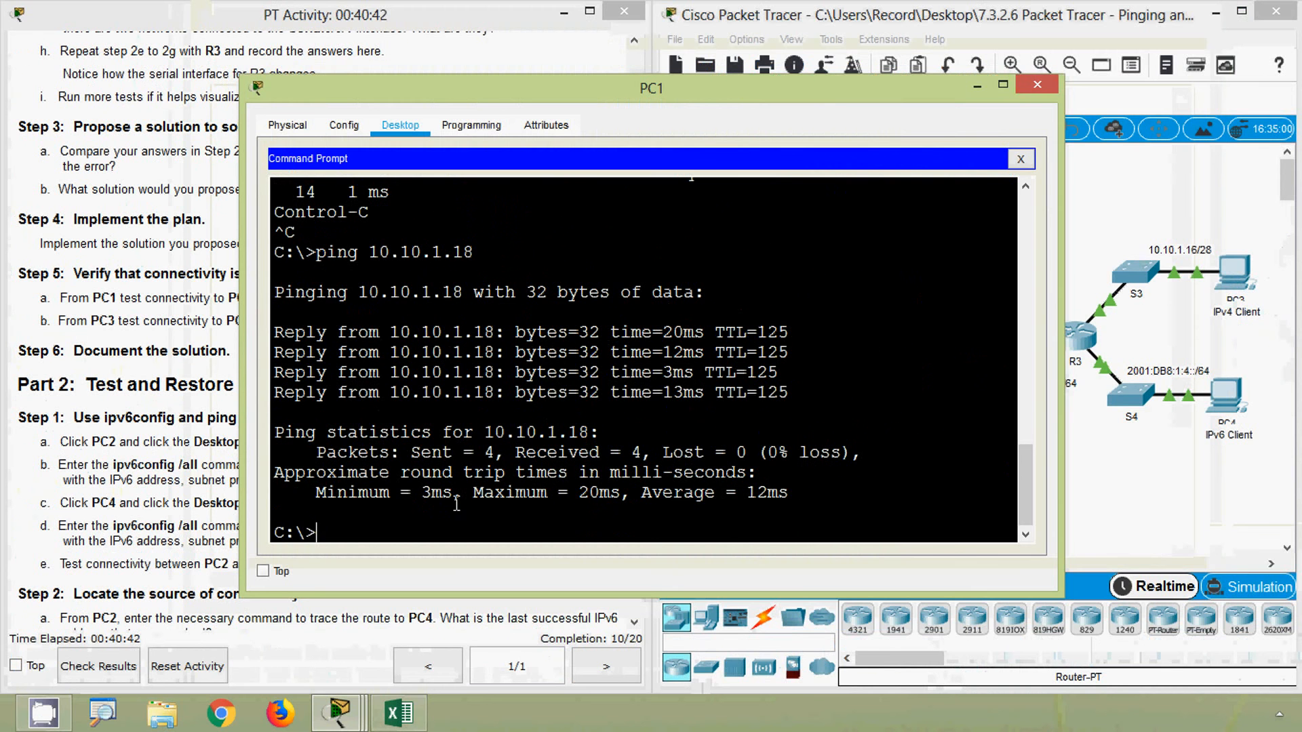
left_click(1048, 86)
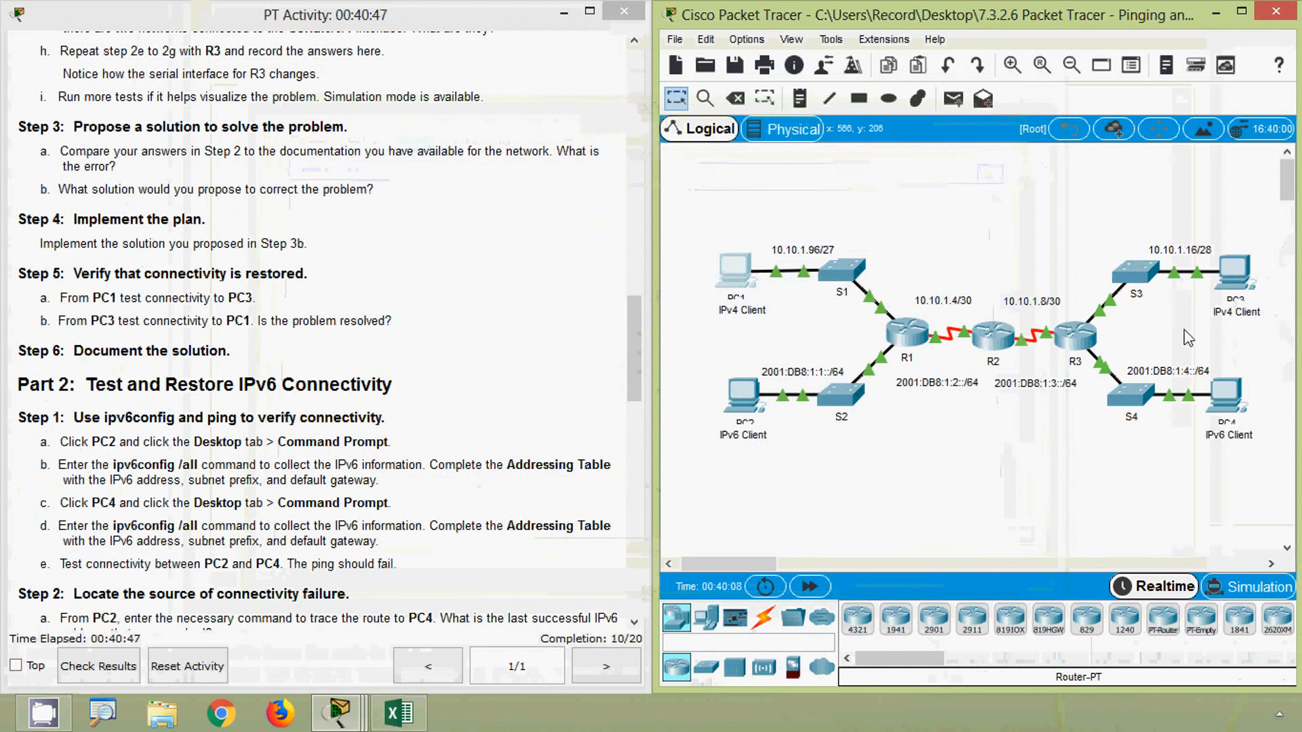
Open PC3's Command Prompt and look through its command history for a reusable ping command.
left_click(1220, 278)
left_click(872, 295)
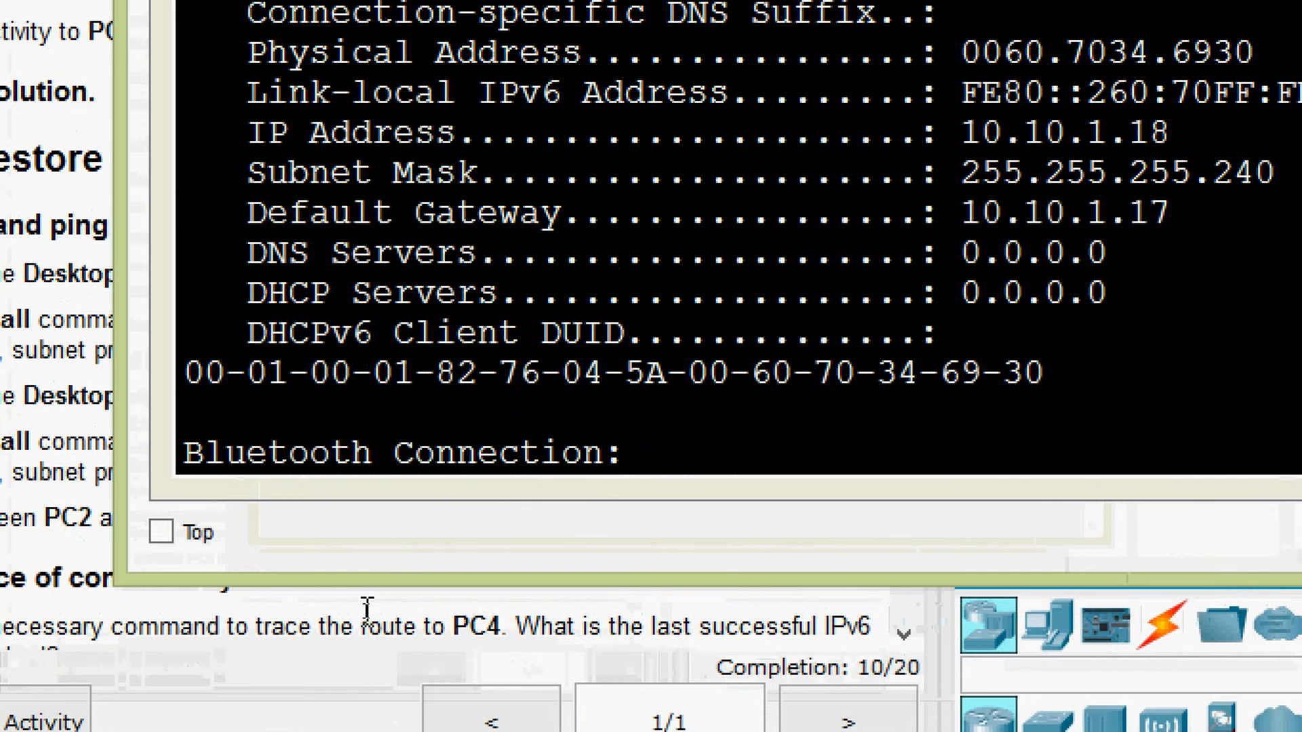
scroll(486, 433, "down", 1)
type("tracert 10.10.1.98")
key("Return")
key("ctrl+c")
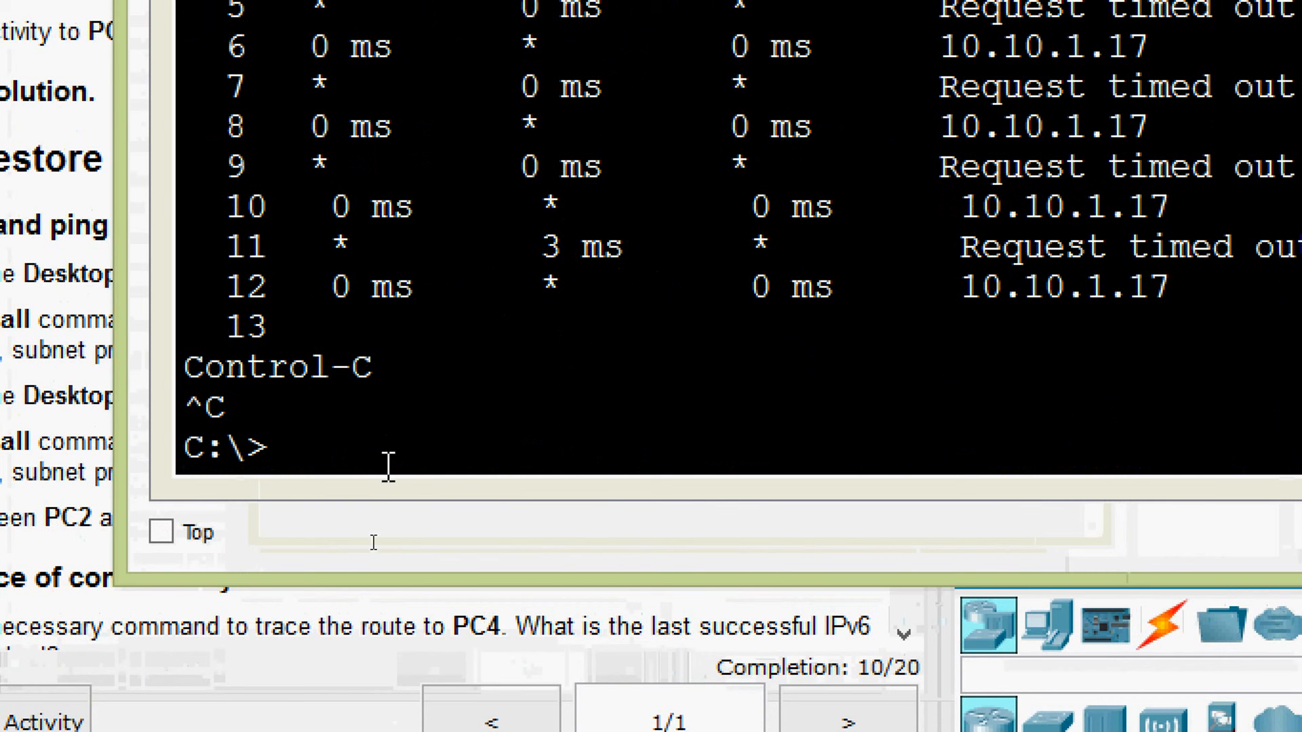
key("Up")
key("Up")
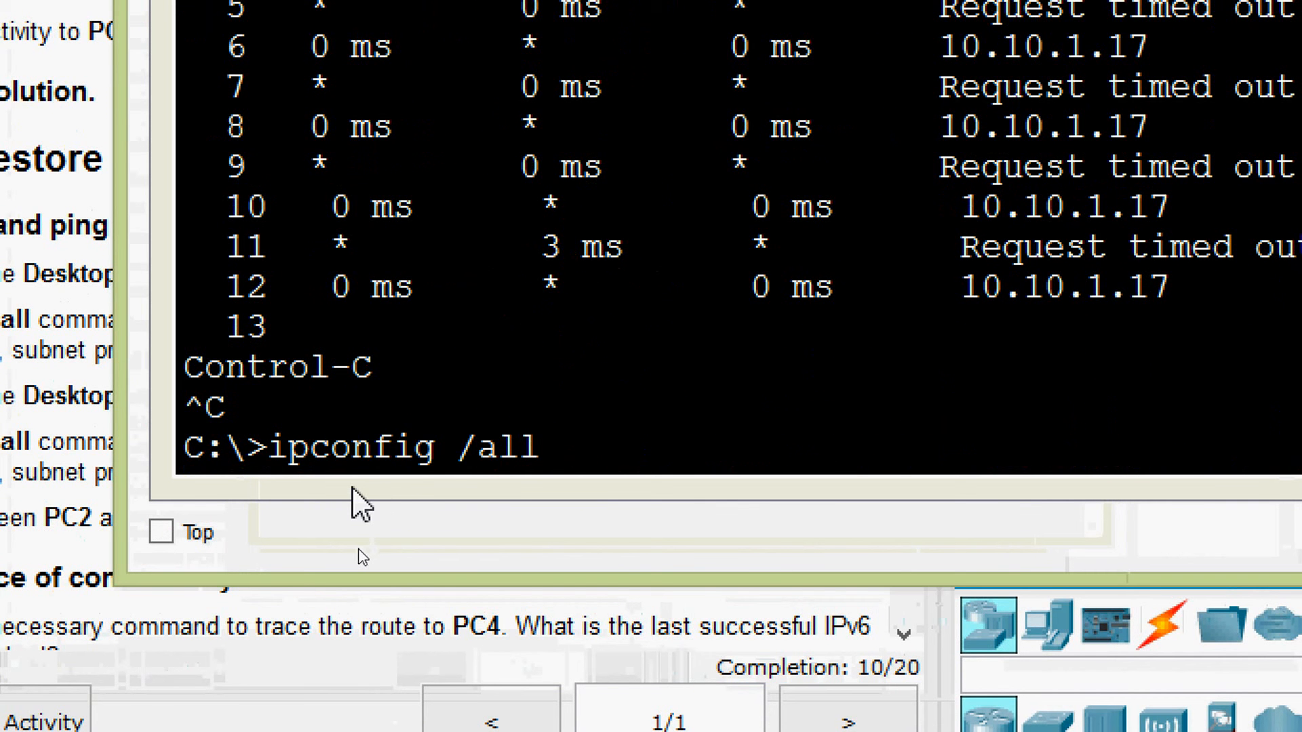
key("Down")
key("Down")
key("Up")
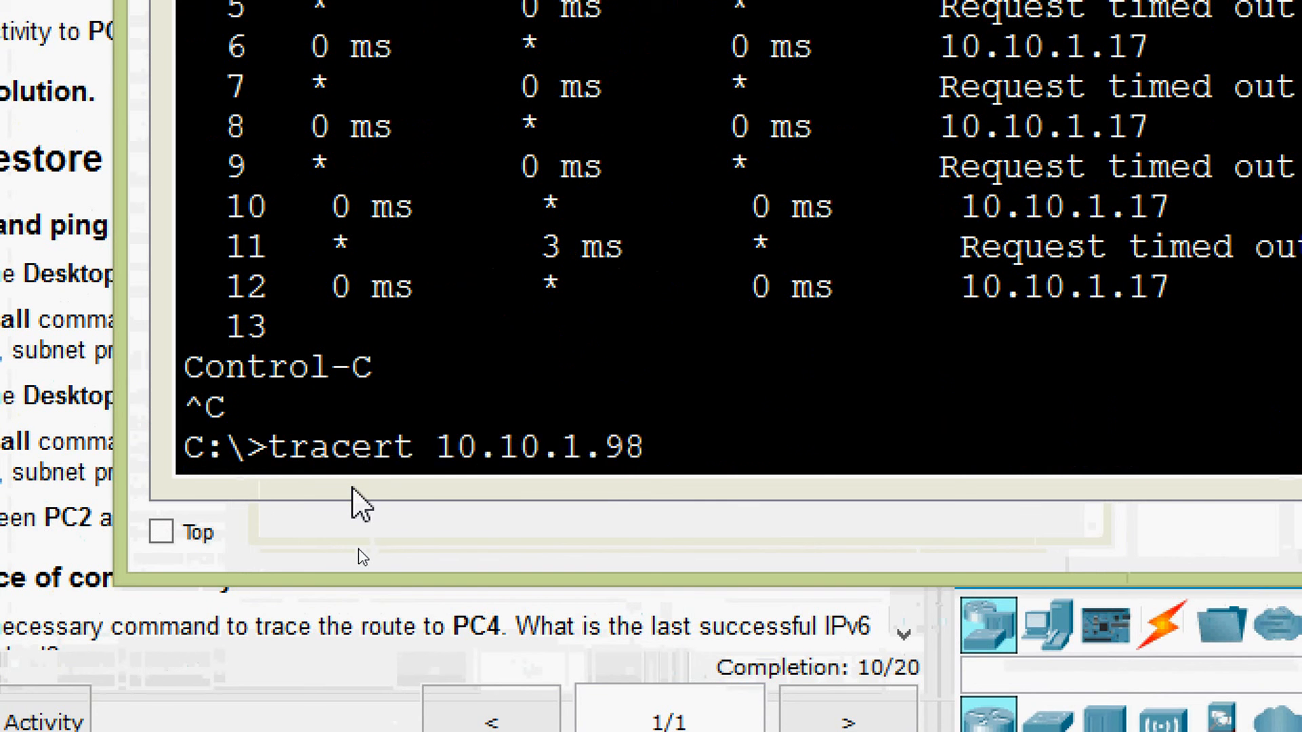
key("Up")
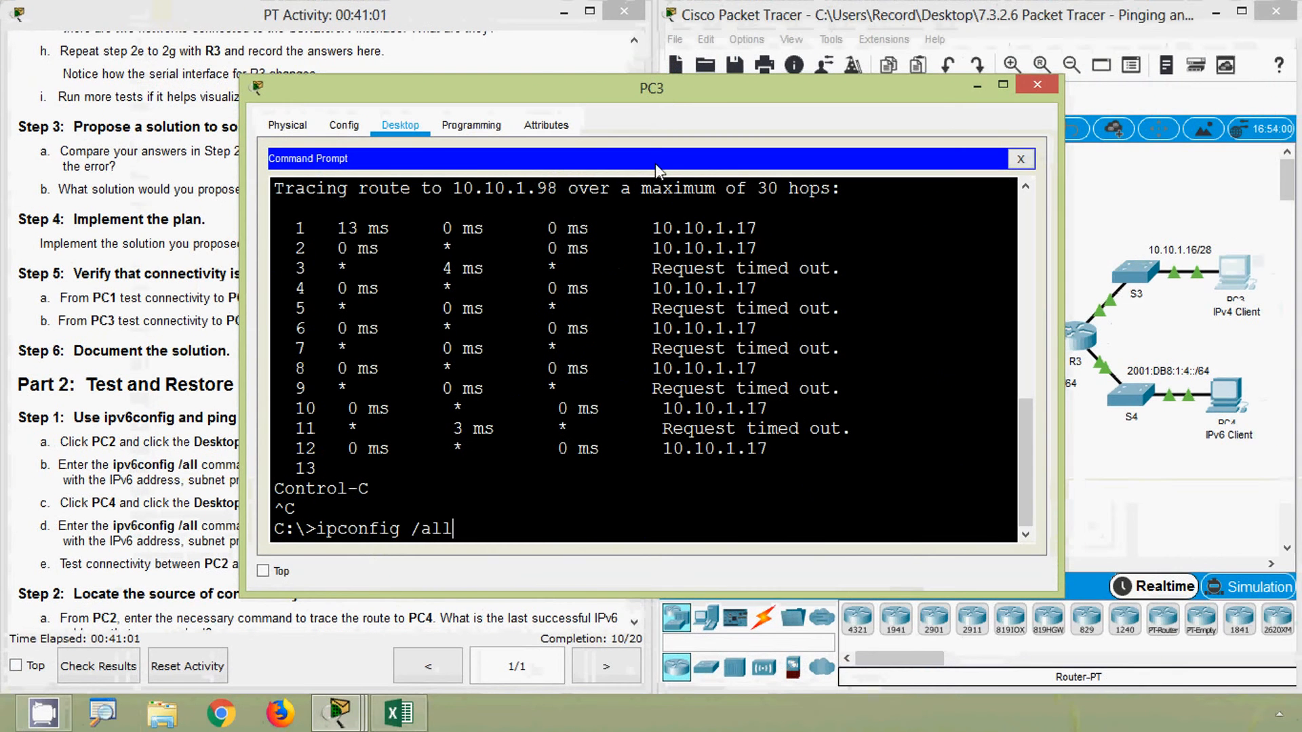
Switch to the Excel addressing table, copy PC1's IPv4 address 10.10.1.98, and return to Packet Tracer.
left_click_drag(682, 102, 695, 167)
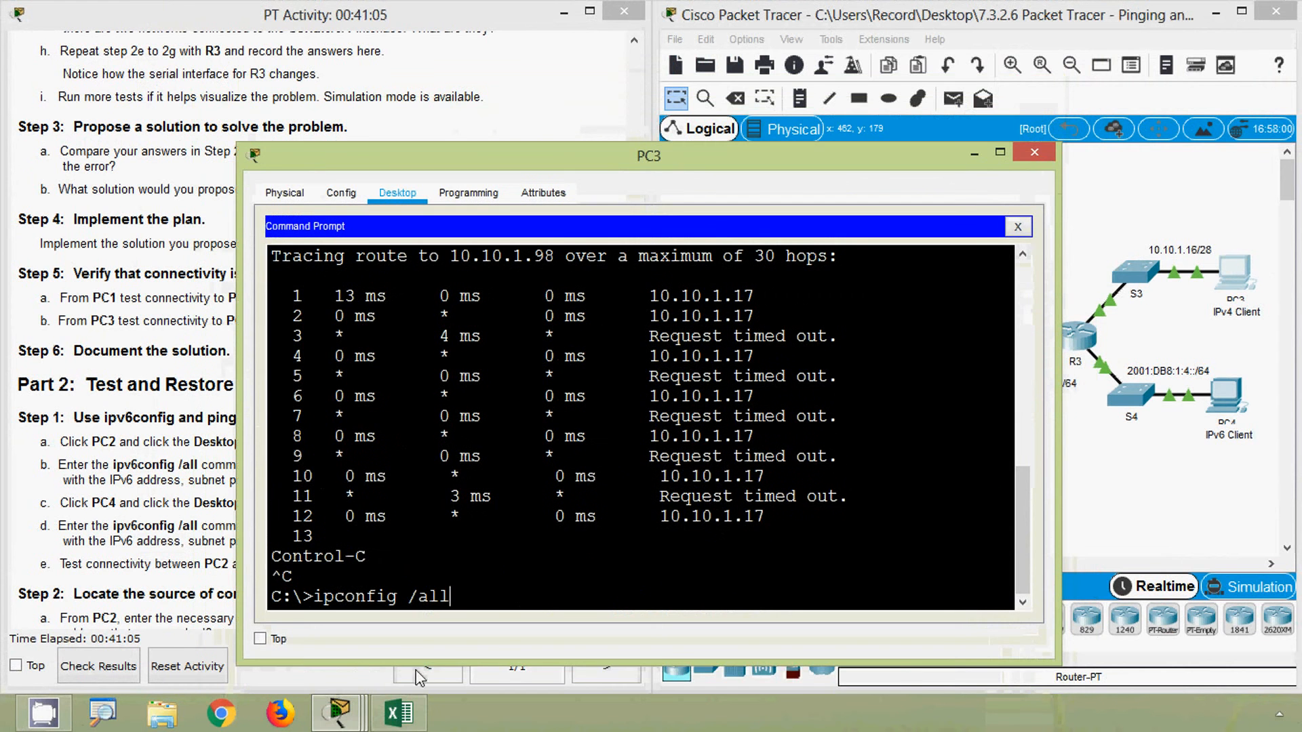
left_click(398, 713)
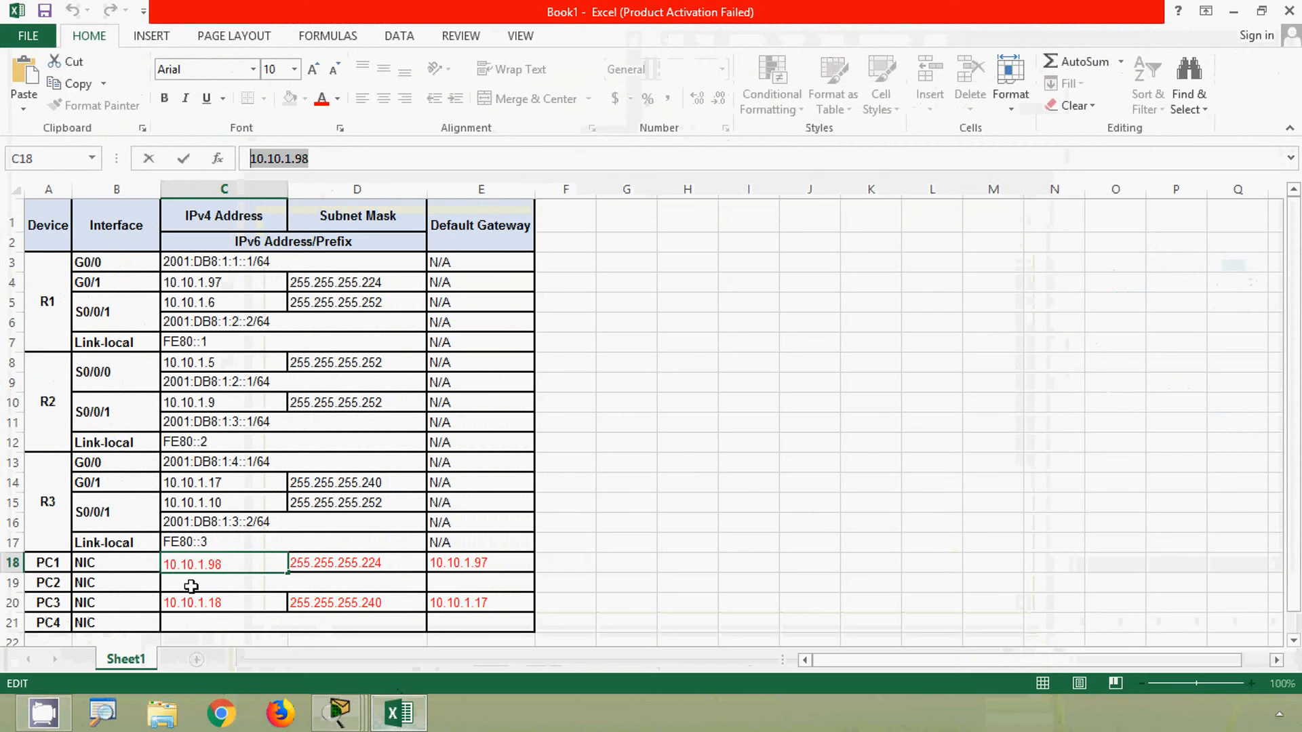
double_click(169, 569)
left_click(198, 564)
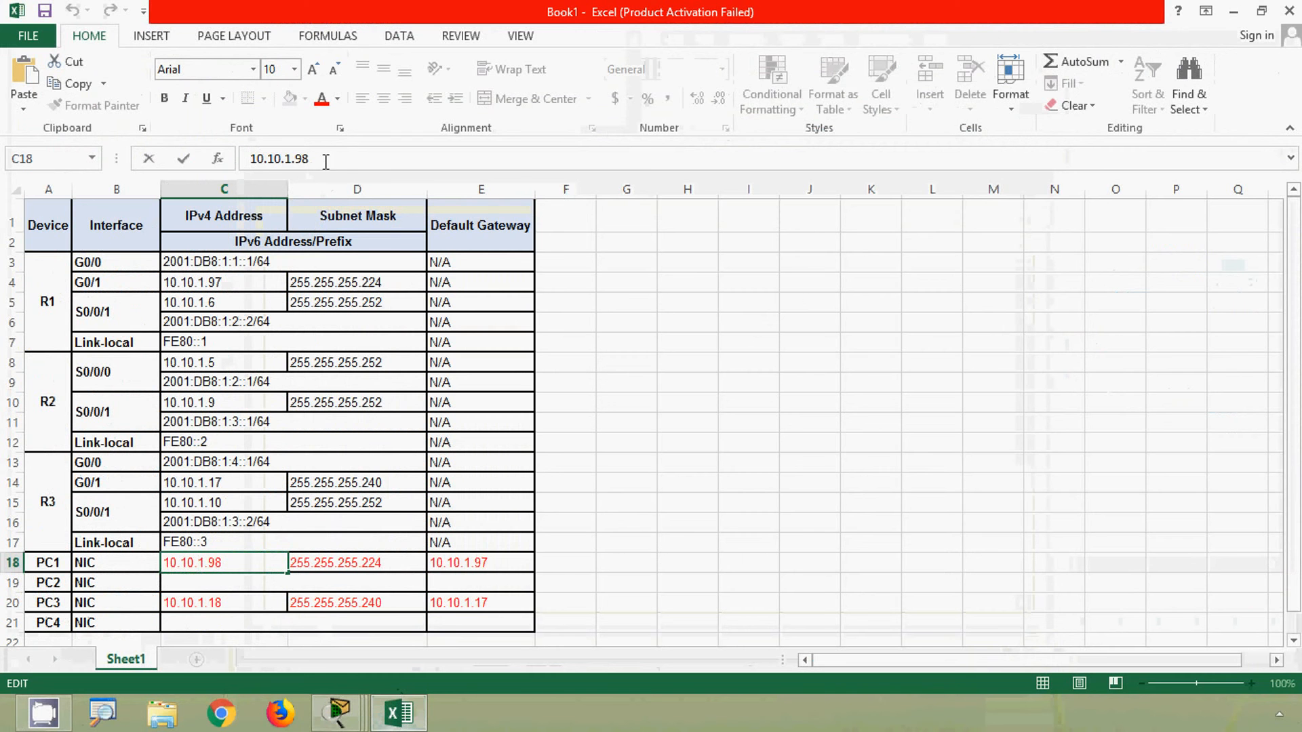
left_click_drag(242, 158, 312, 159)
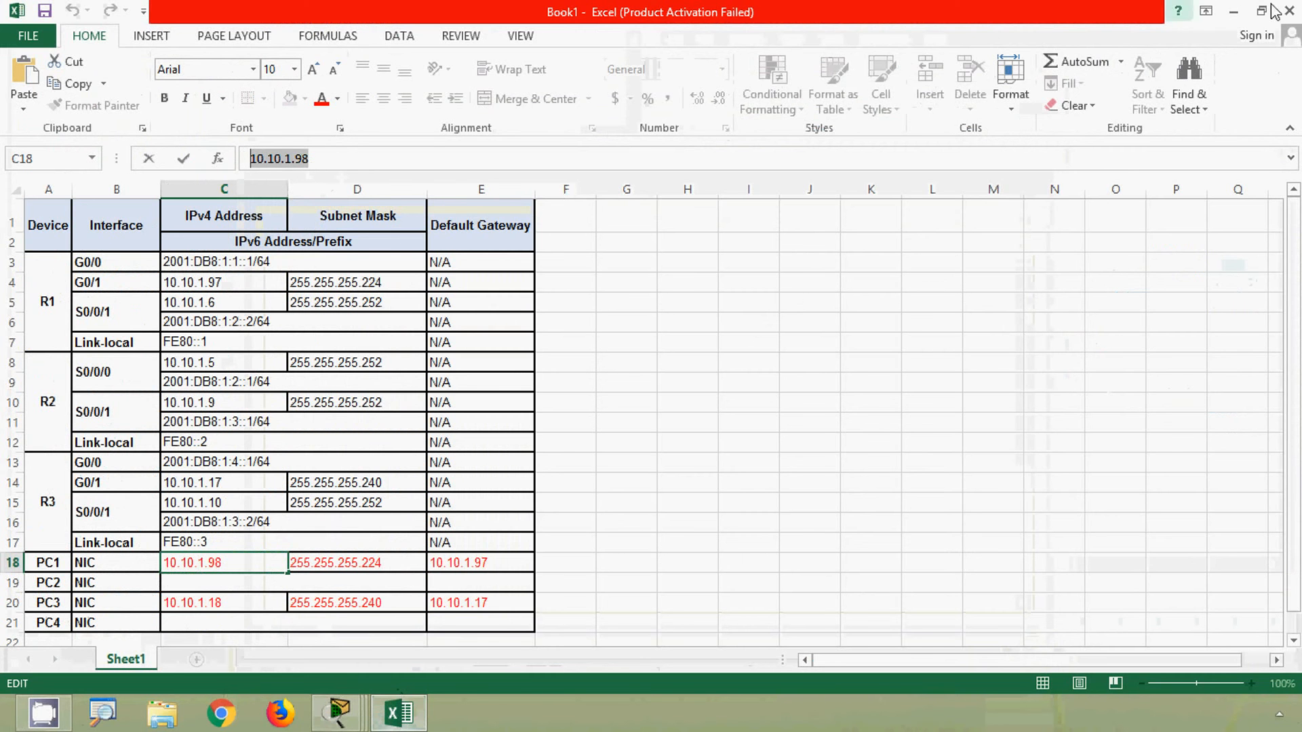
left_click(1233, 11)
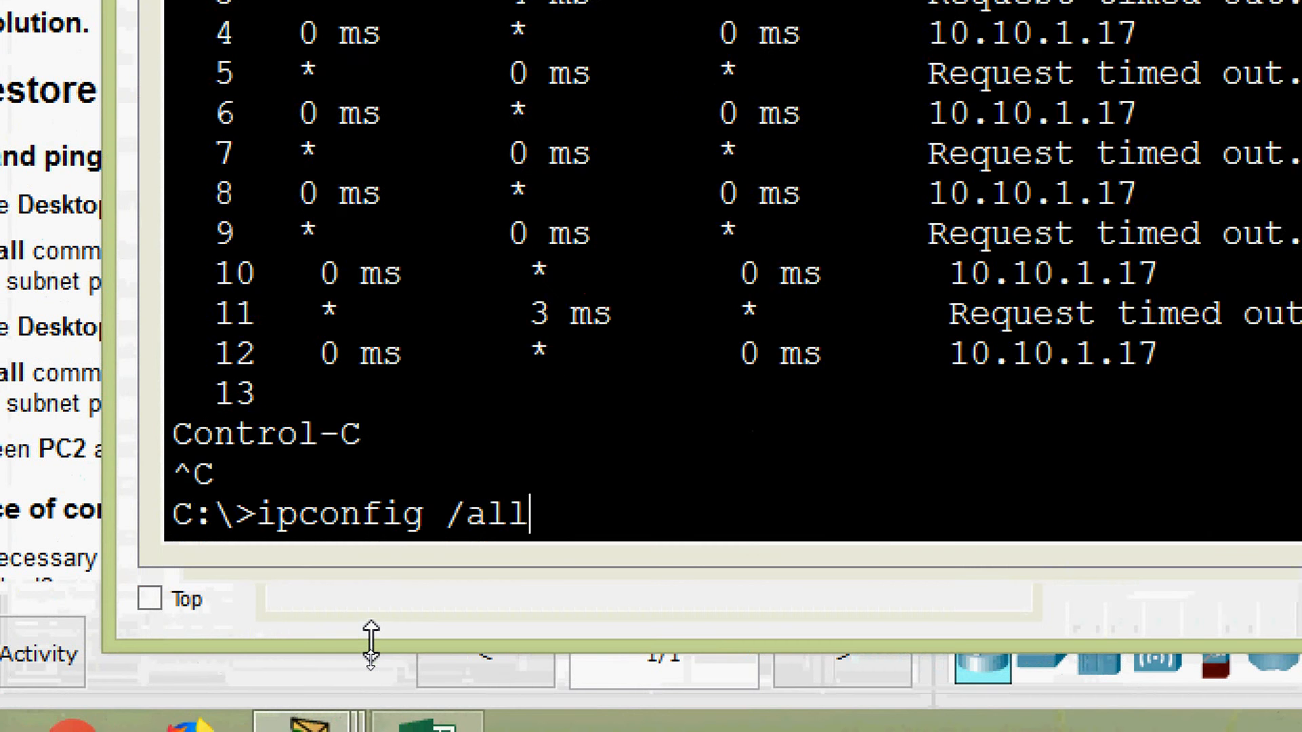
Test connectivity from PC3 to PC1 by pinging the copied address 10.10.1.98, and close the PC3 window.
key("Return")
key("Return")
key("Return")
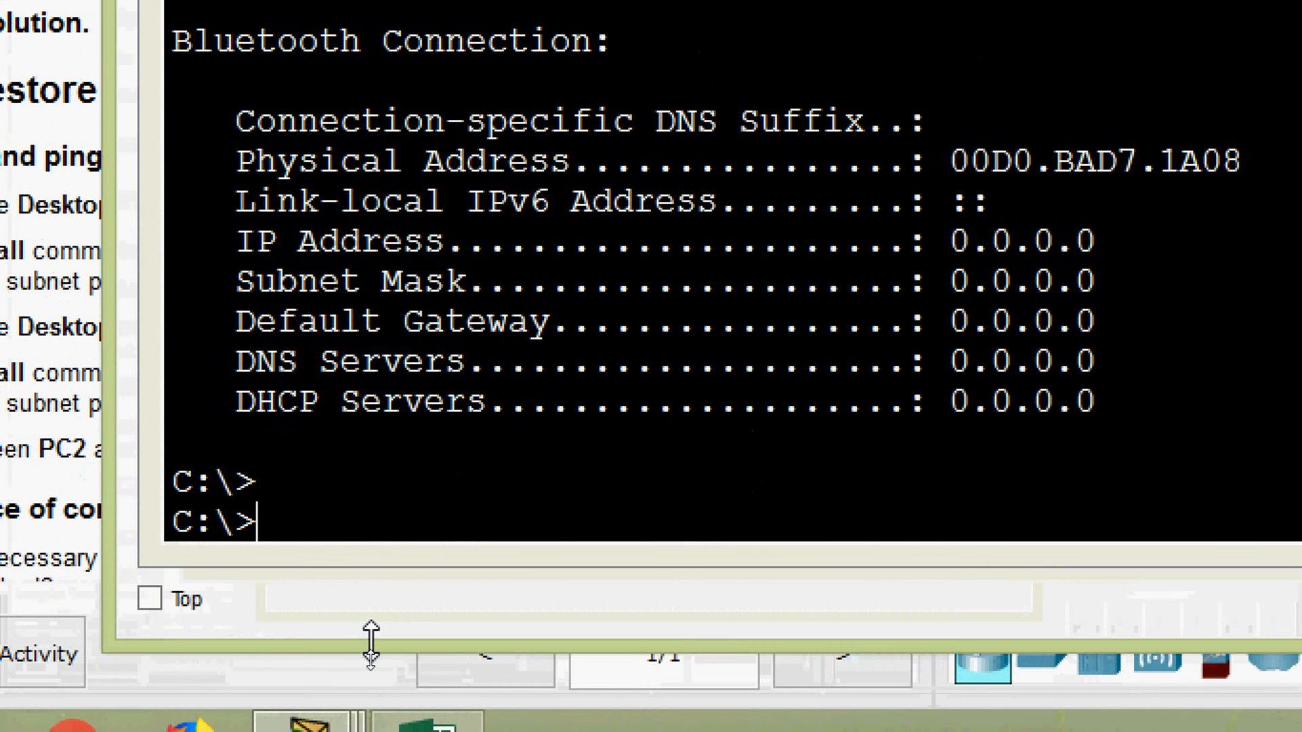
type("ping")
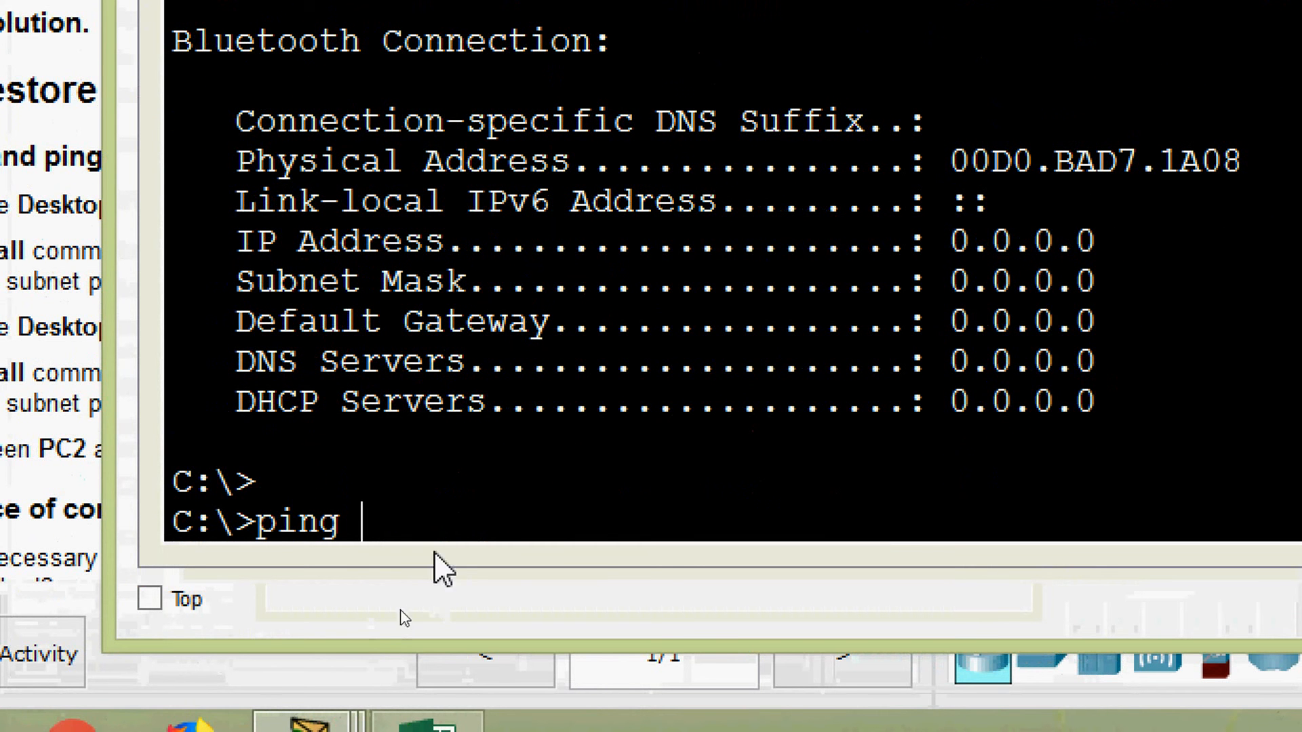
right_click(436, 522)
left_click(470, 584)
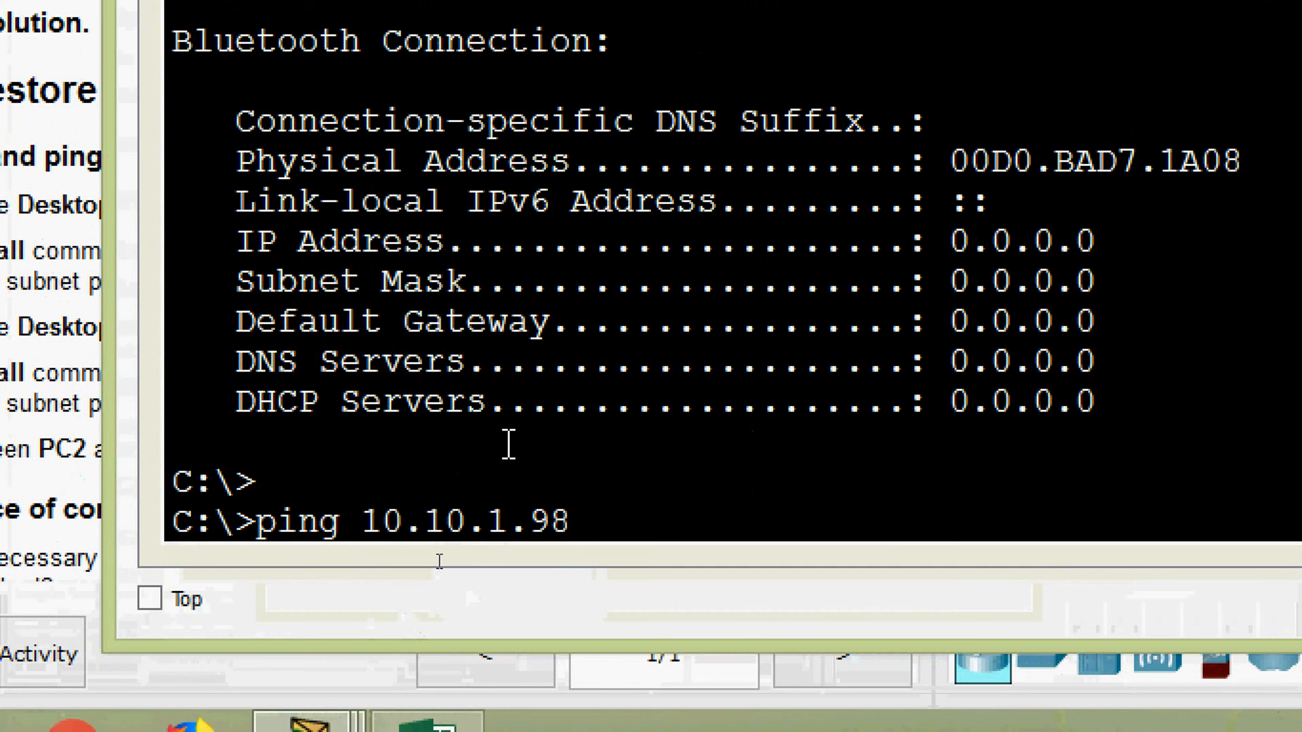
key("Return")
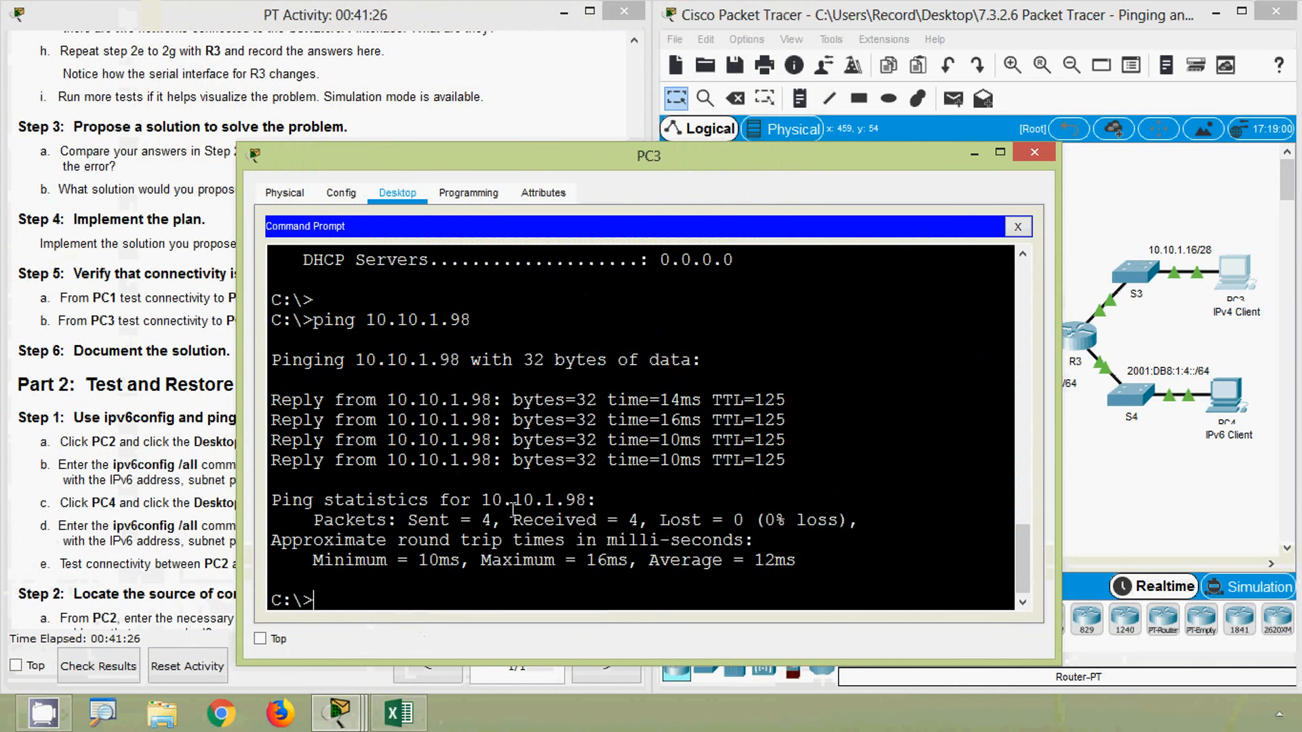
left_click(1034, 152)
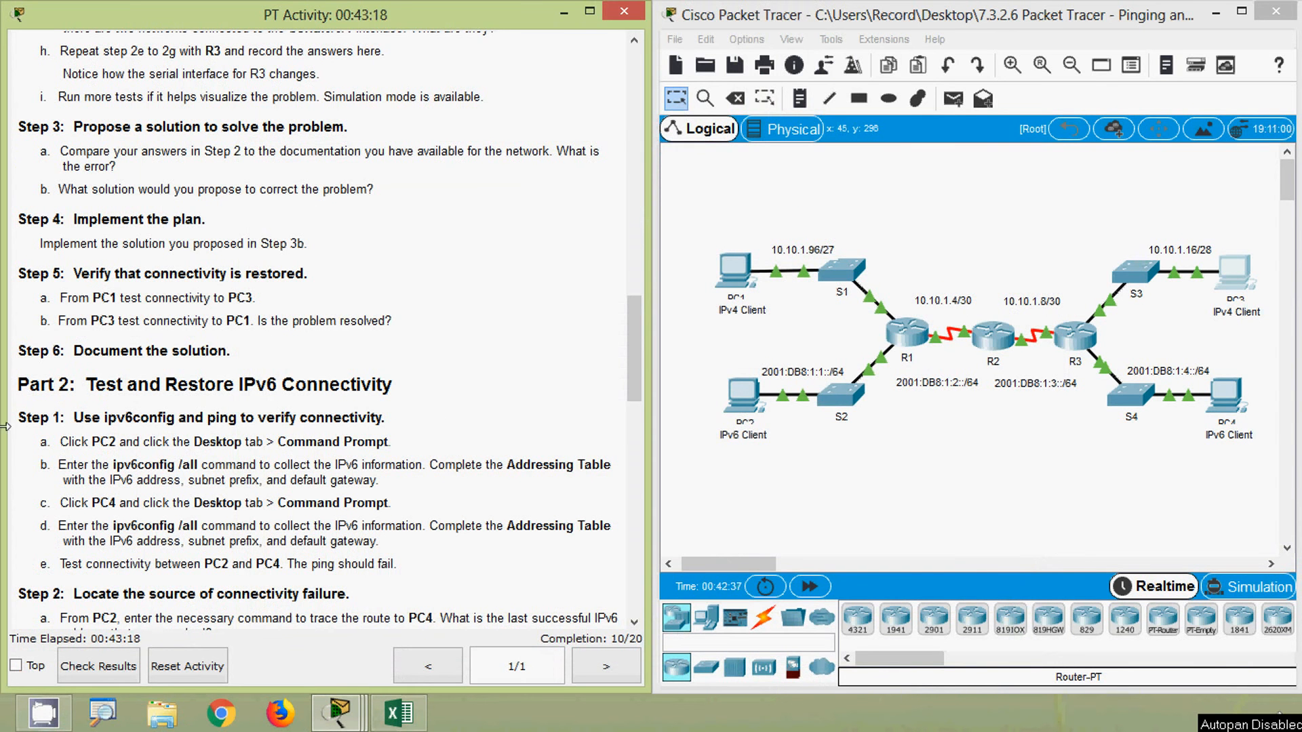
Read the Part 2 Step 1 instructions on IPv6 connectivity and open the Command Prompt on PC2.
scroll(60, 416, "down", 1)
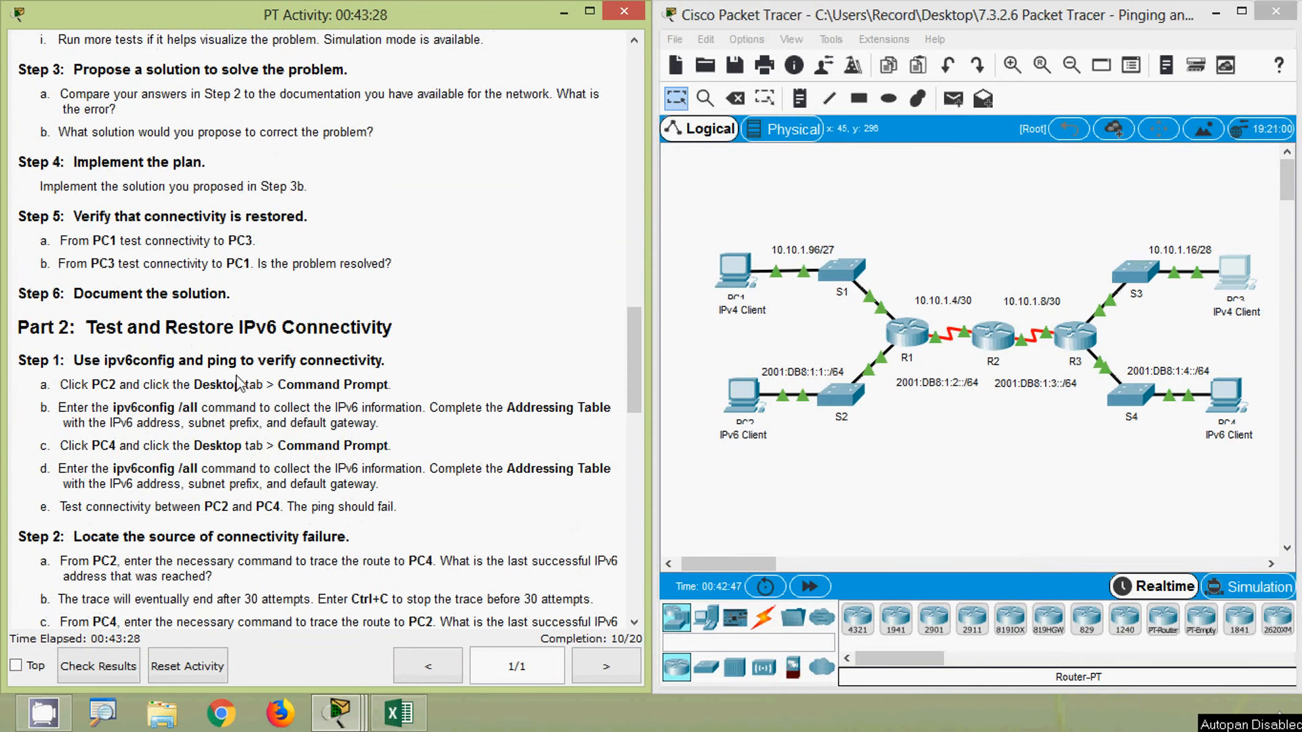
scroll(211, 403, "down", 1)
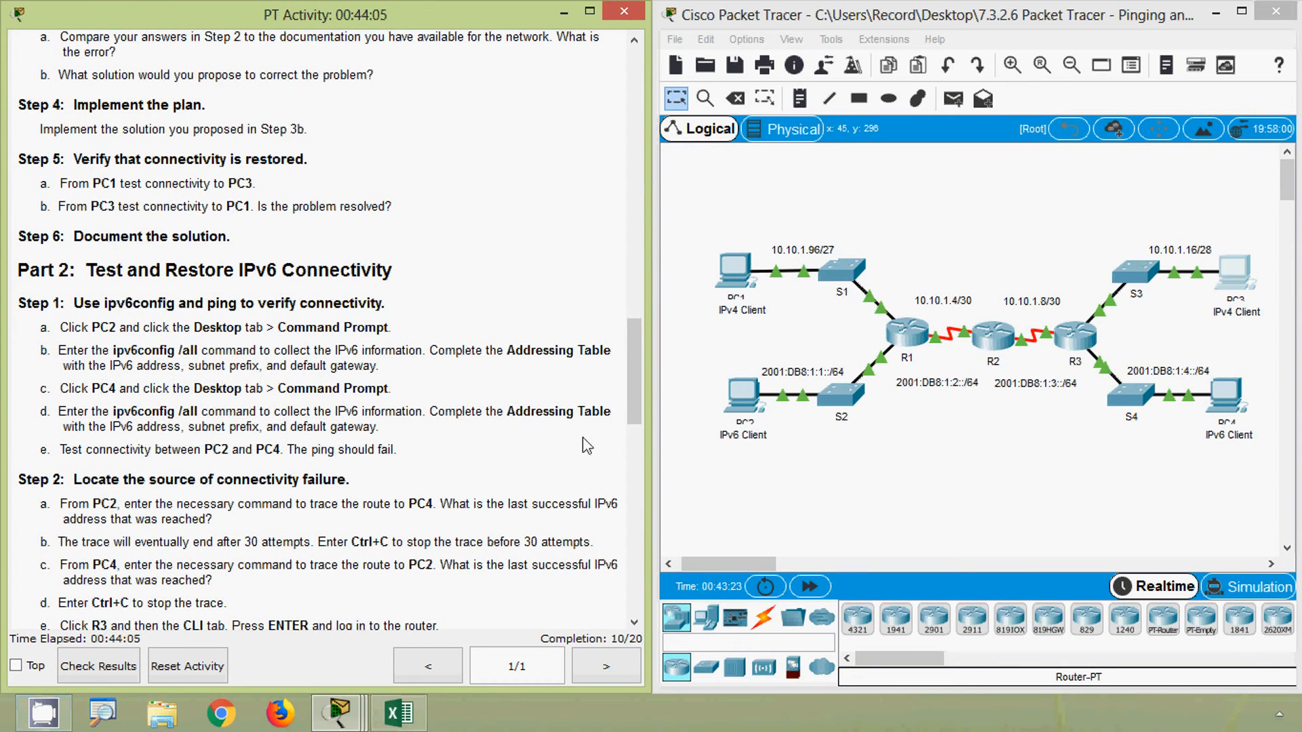
left_click(749, 495)
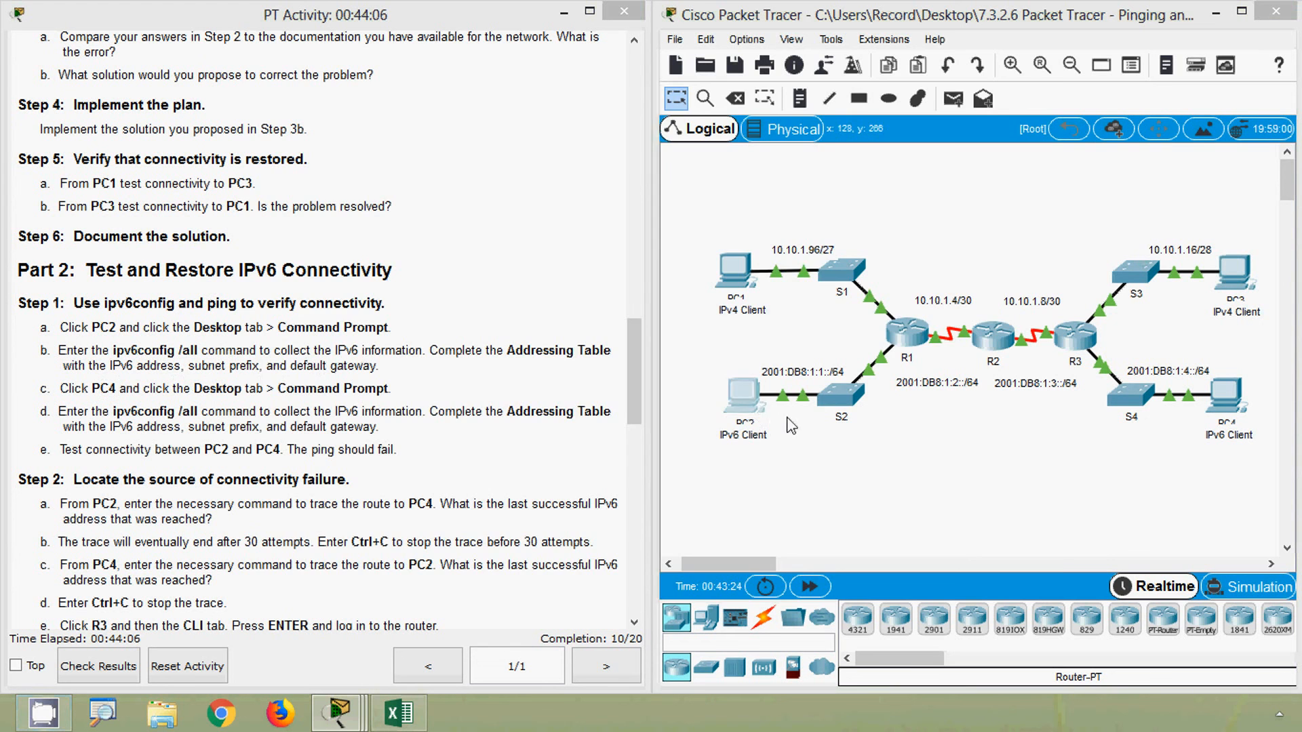
left_click(744, 396)
left_click(406, 129)
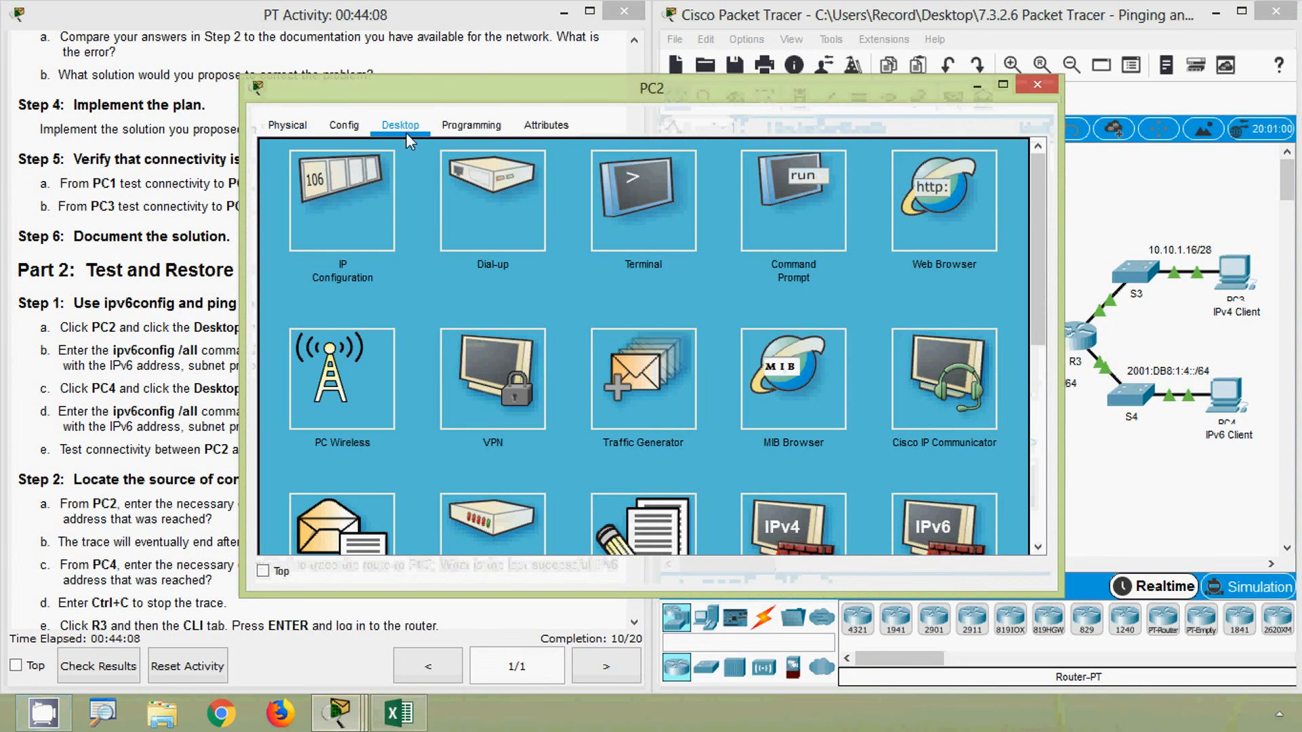
left_click(774, 222)
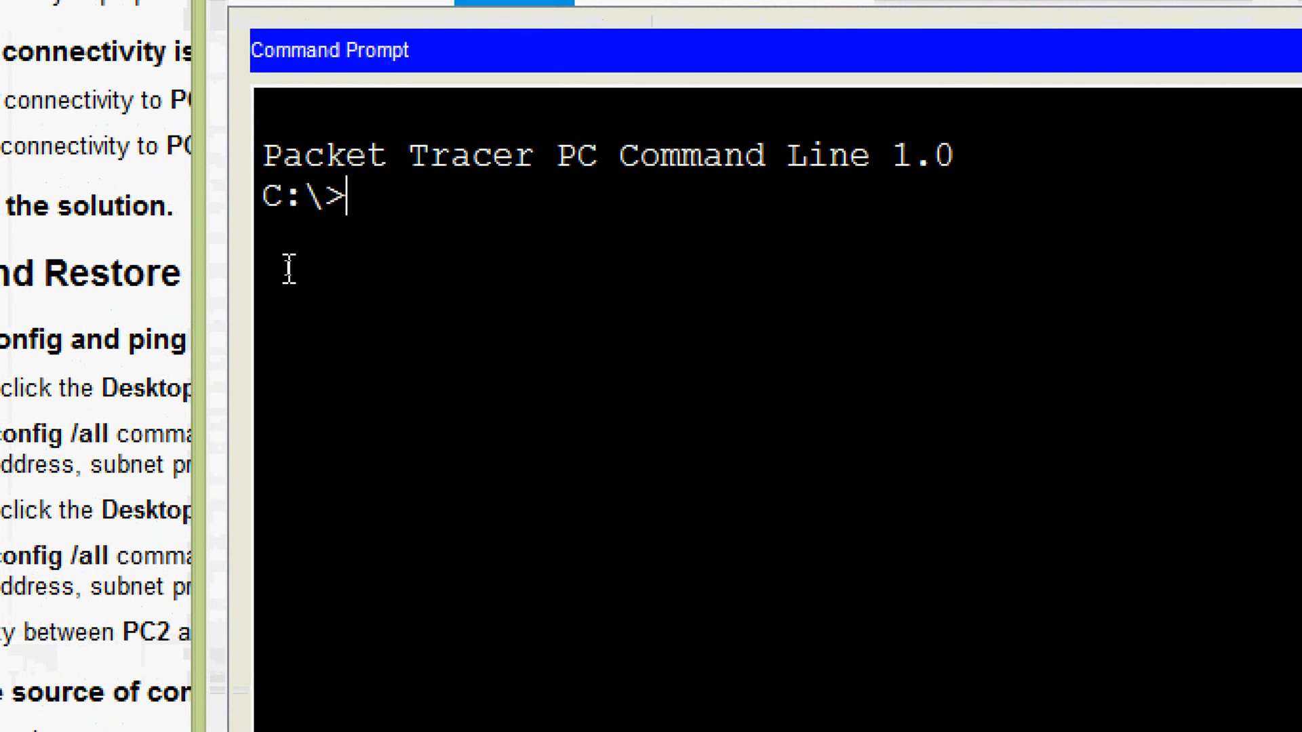
Run ipv6config /all on PC2 and widen its window to review the FastEthernet0 IPv6 address and default gateway.
type("ipv")
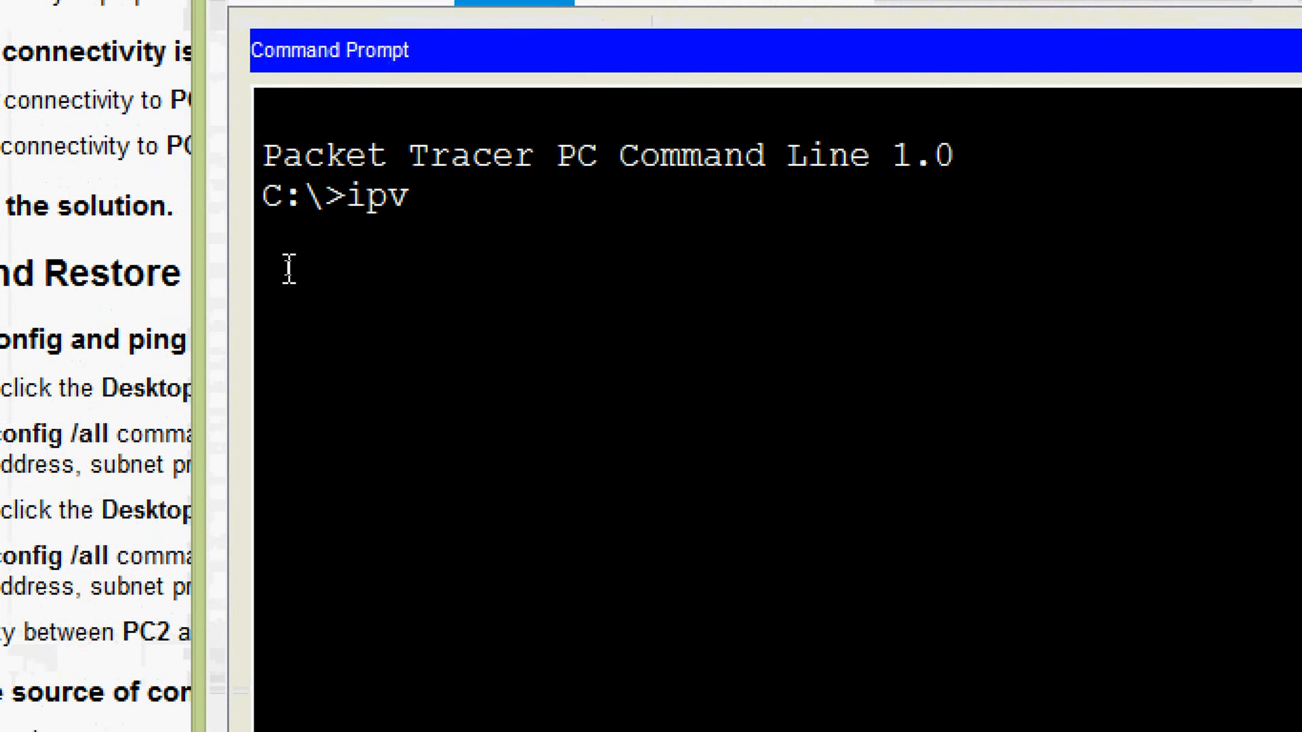
type("6config")
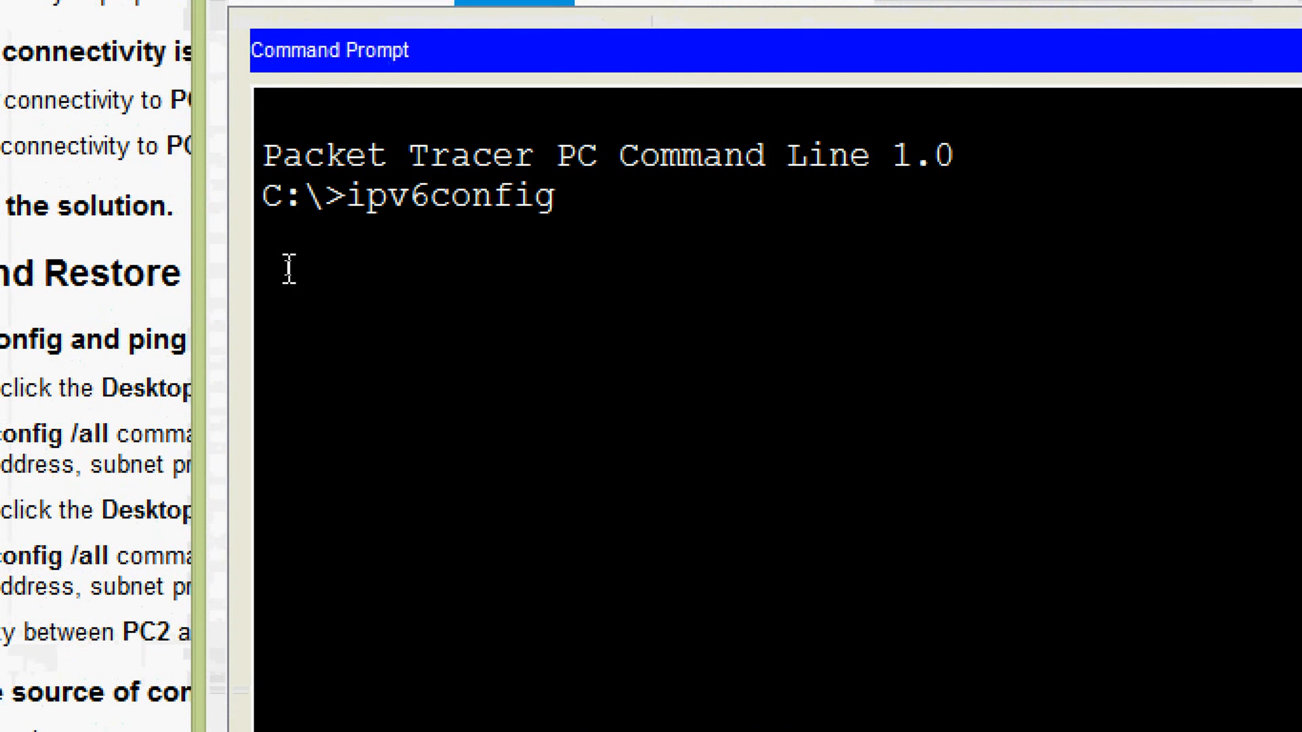
type(" /all")
key("Return")
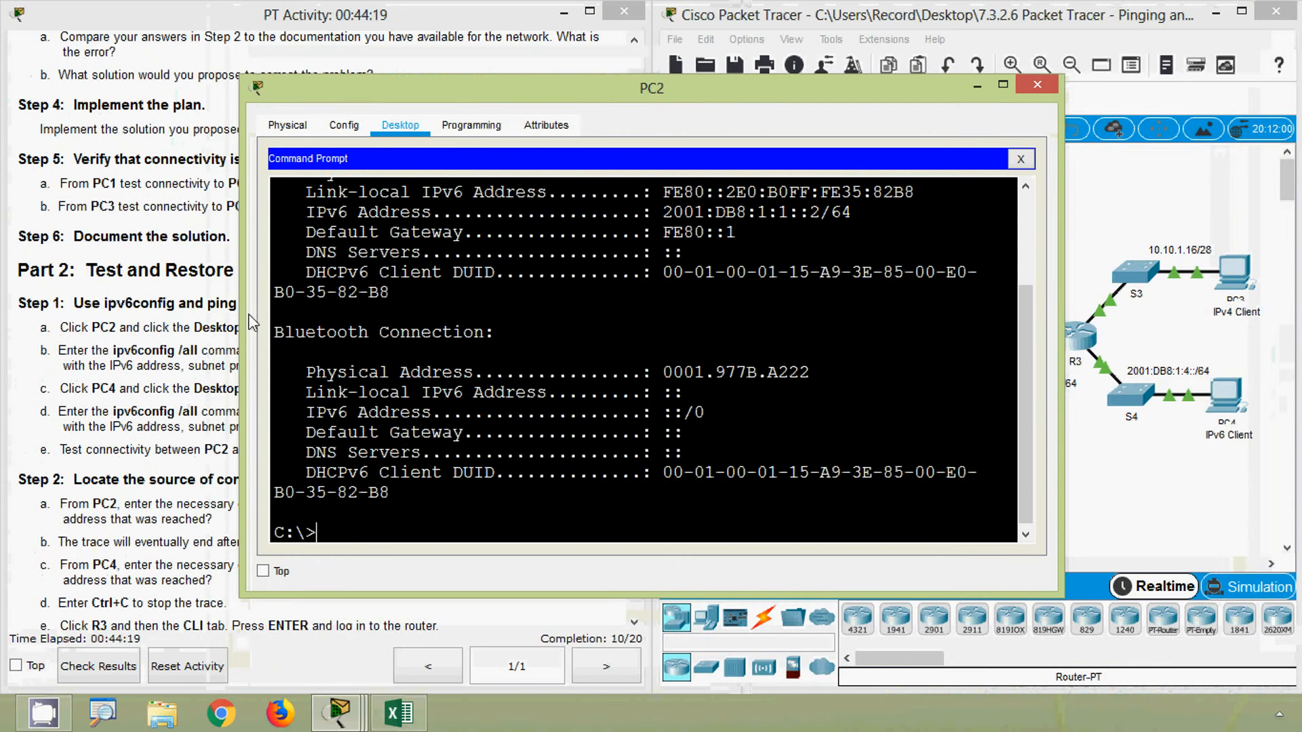
left_click_drag(247, 318, 366, 315)
scroll(275, 319, "up", 1)
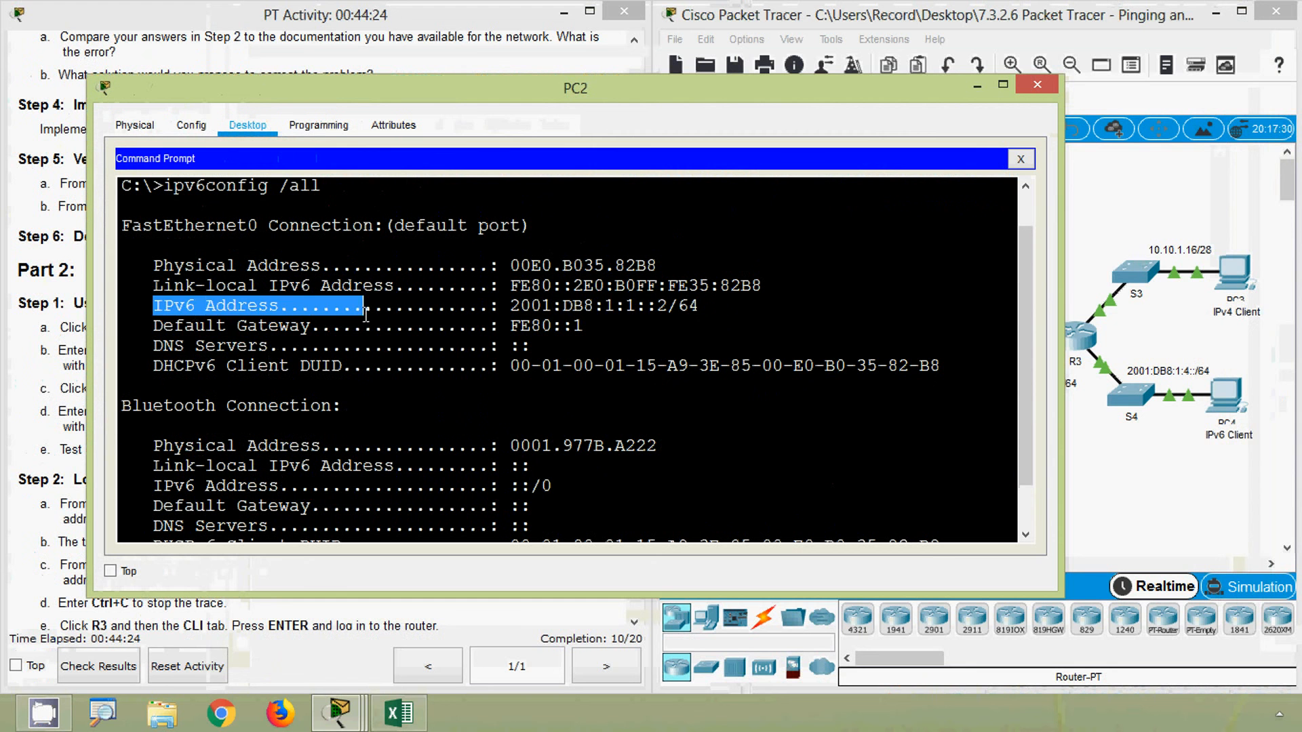
Copy PC2's IPv6 address 2001:DB8:1:1::2/64 from its Command Prompt into PC2's IPv6 Address/Prefix cell in the Excel addressing table.
left_click_drag(509, 308, 700, 312)
key("ctrl+c")
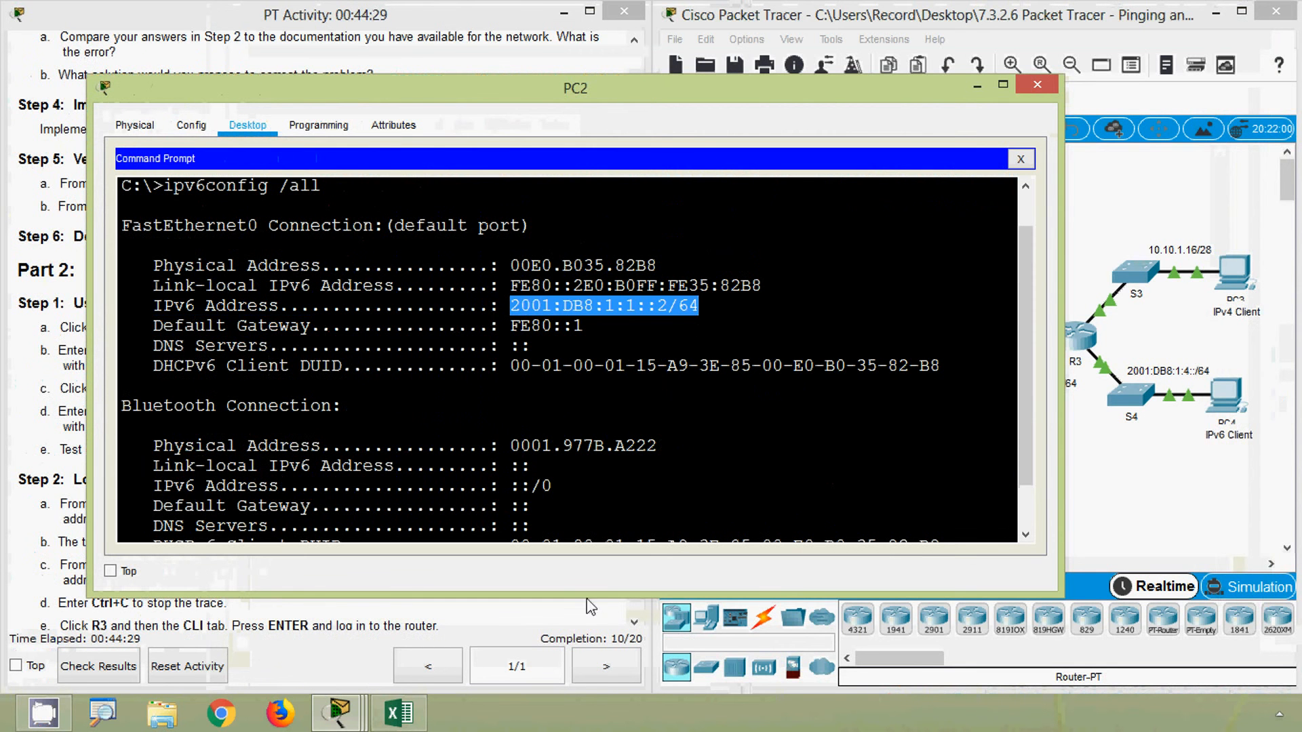
left_click(399, 712)
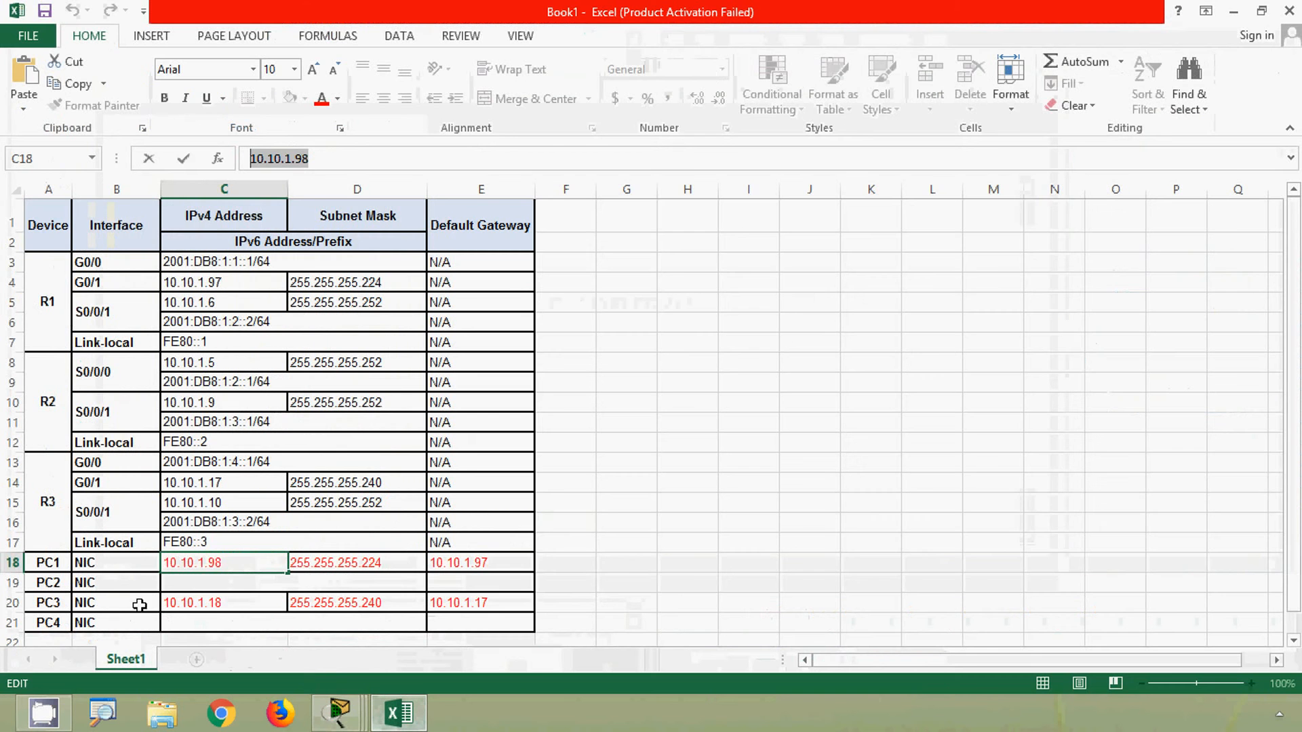
left_click(204, 583)
left_click(275, 157)
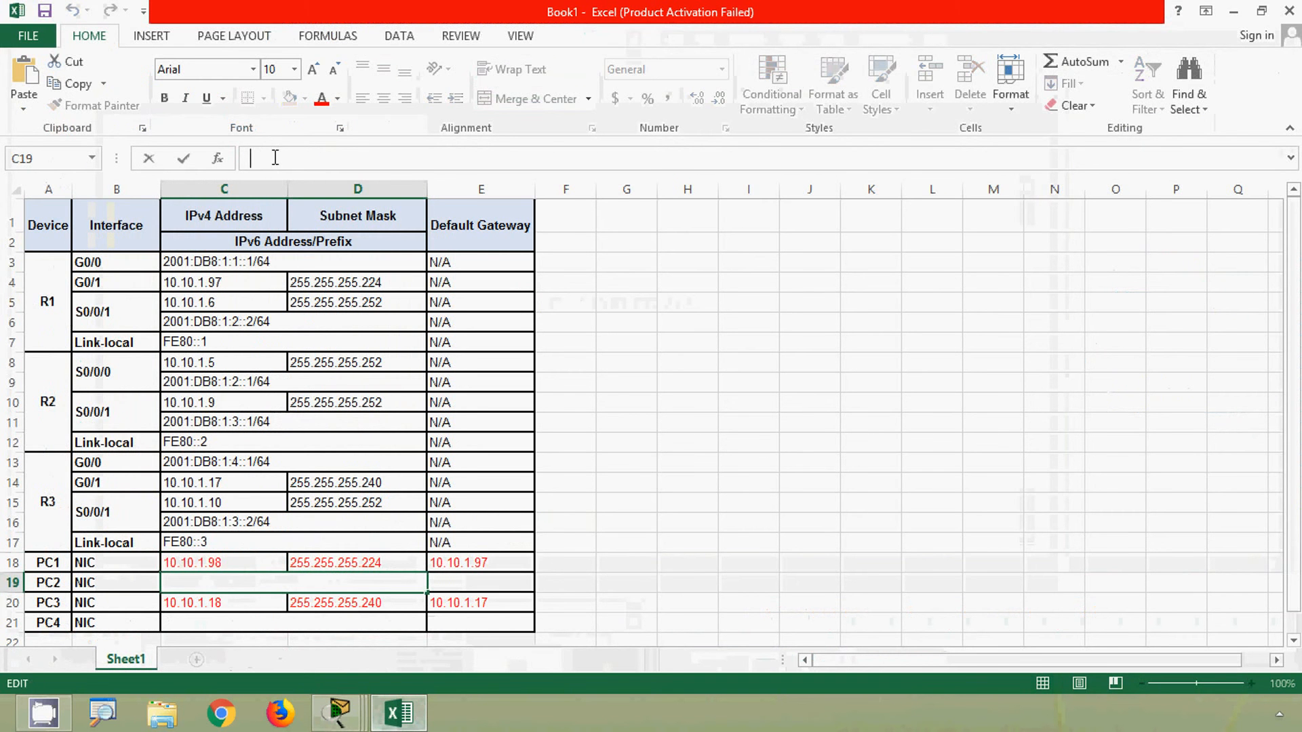
key("ctrl+v")
left_click(462, 582)
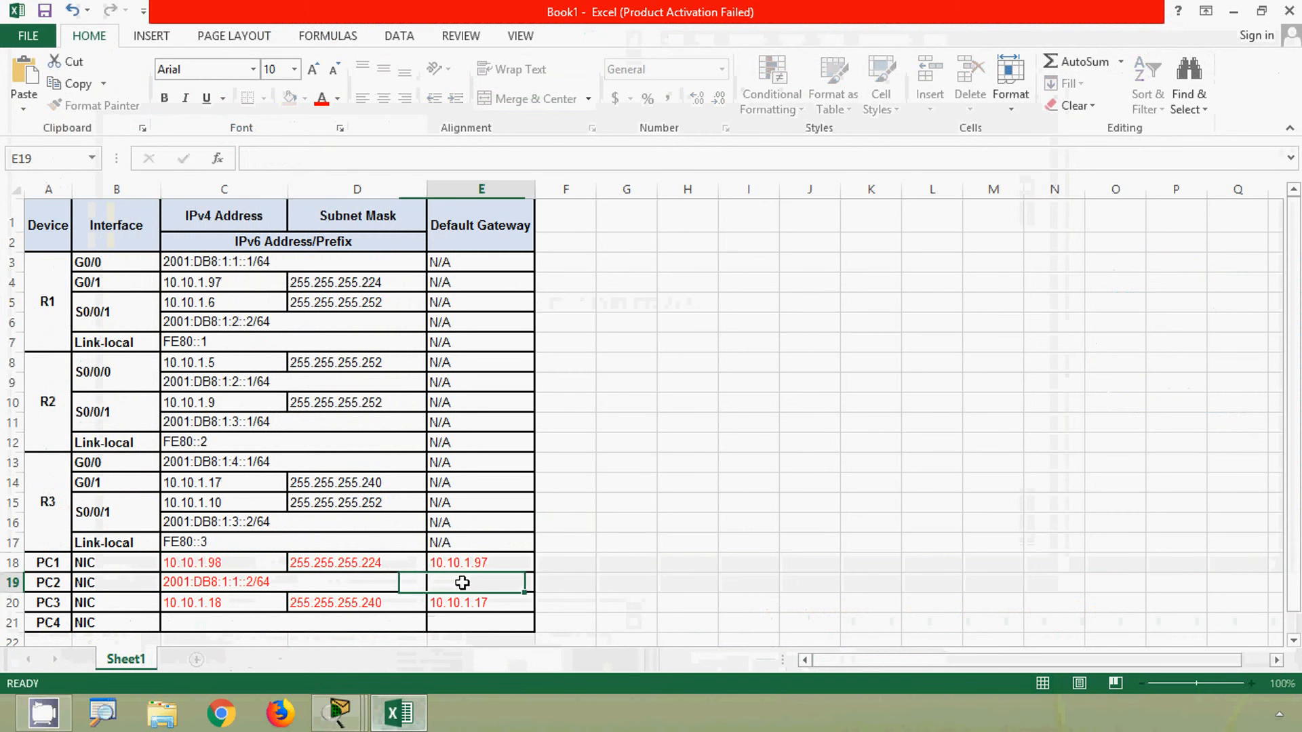
Copy the default gateway FE80::1 from PC2's Command Prompt in Packet Tracer into PC2's Default Gateway cell in the Excel table.
left_click(405, 722)
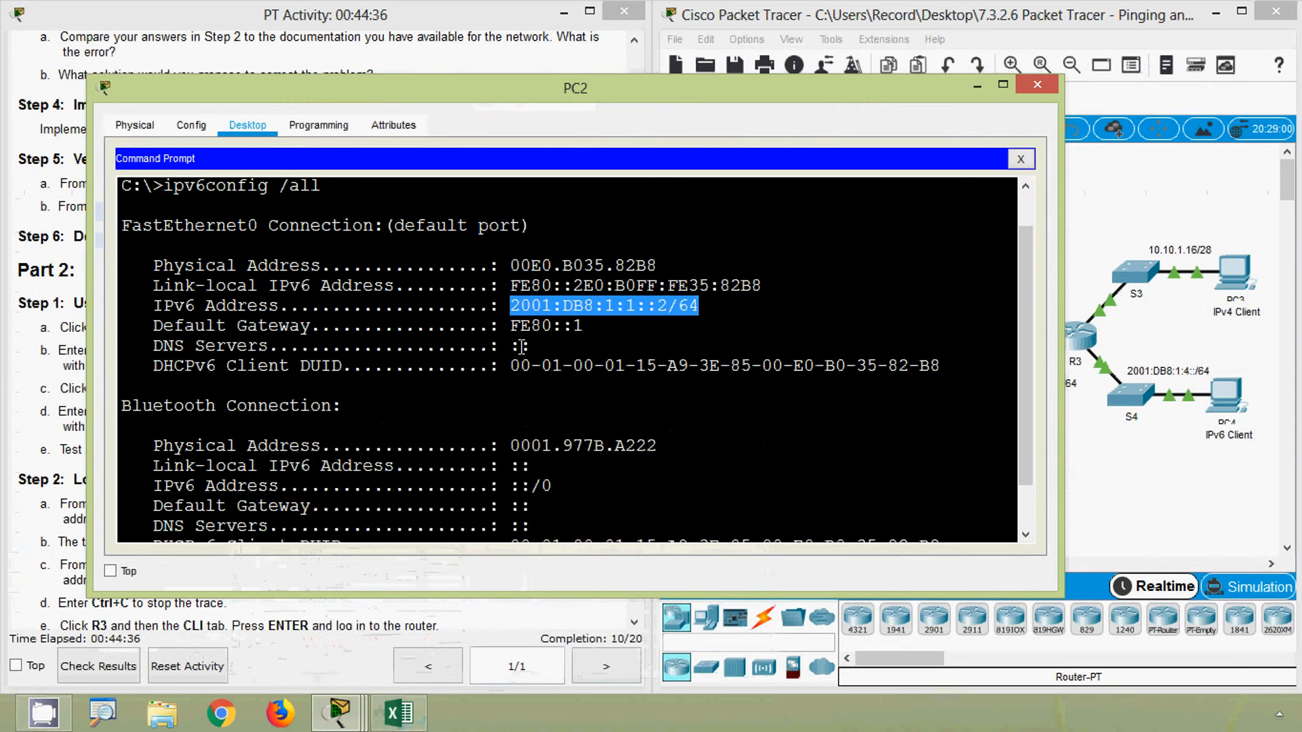
left_click_drag(514, 327, 584, 329)
key("ctrl+c")
right_click(562, 332)
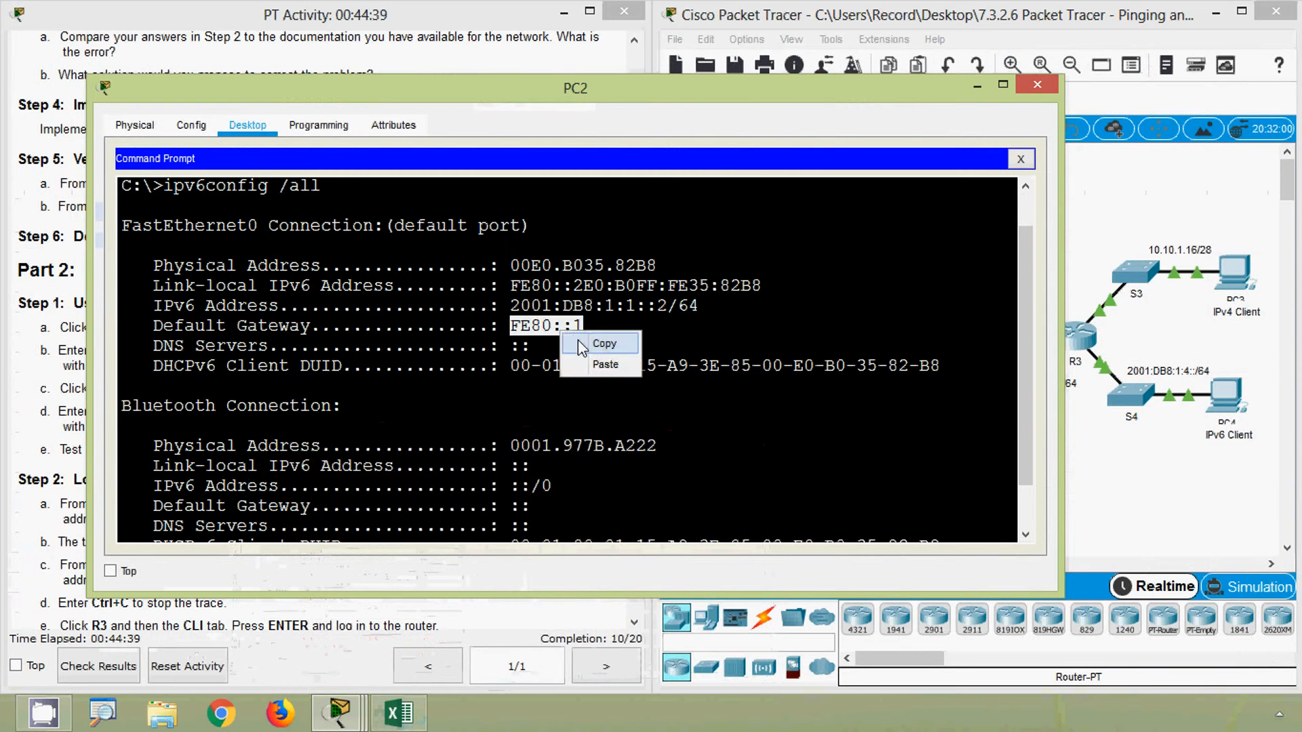
left_click(582, 341)
left_click(405, 711)
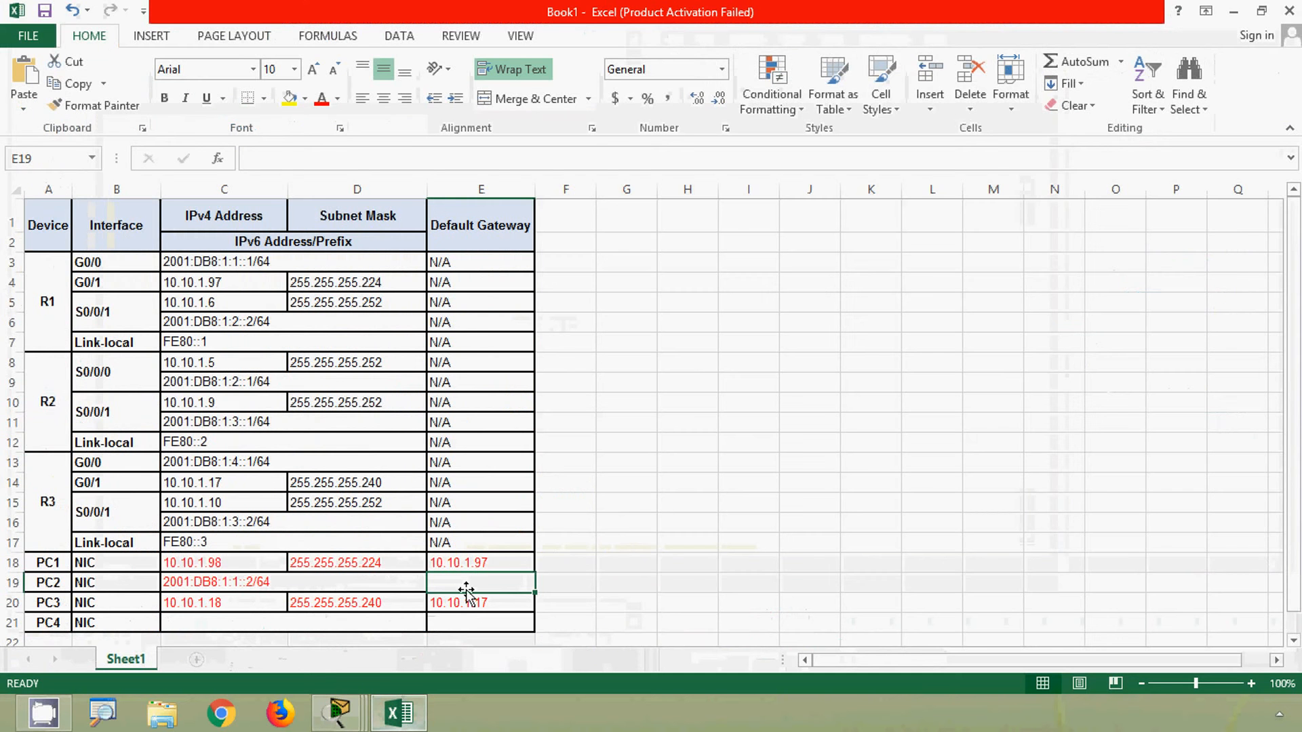
left_click(280, 158)
key("ctrl+v")
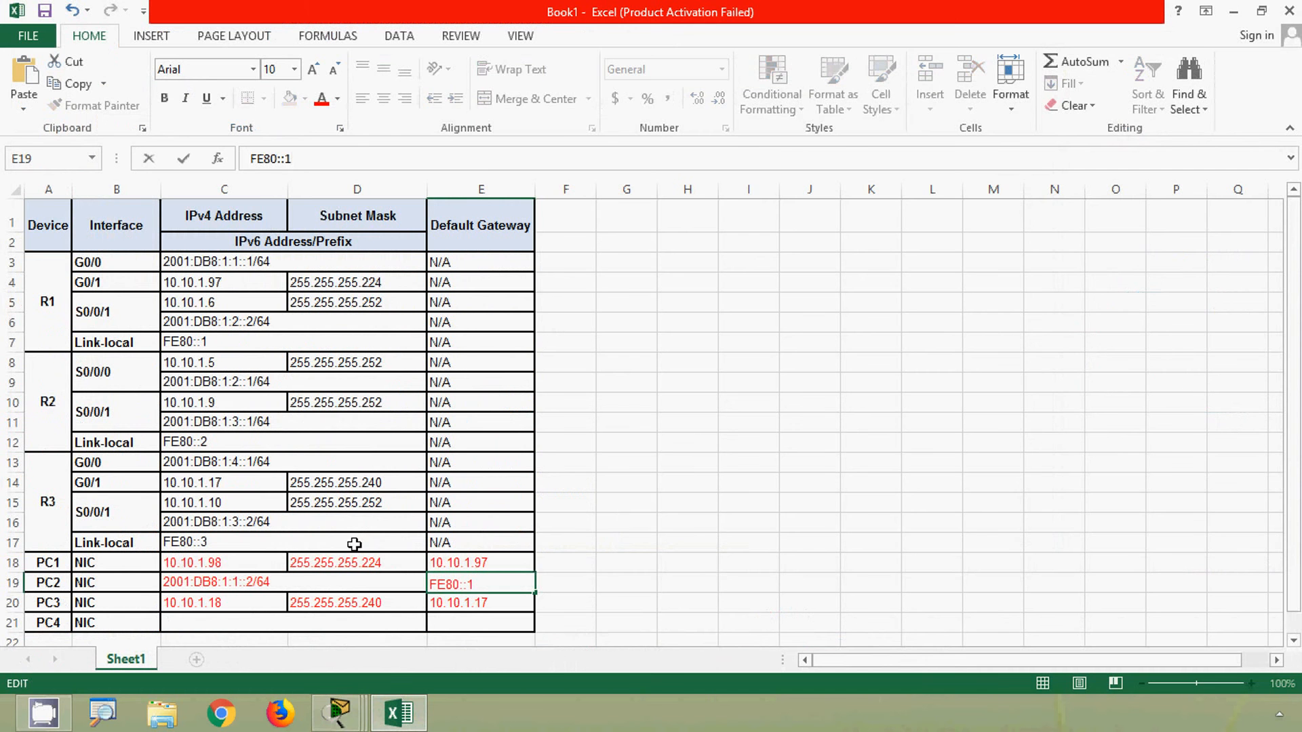
left_click(348, 621)
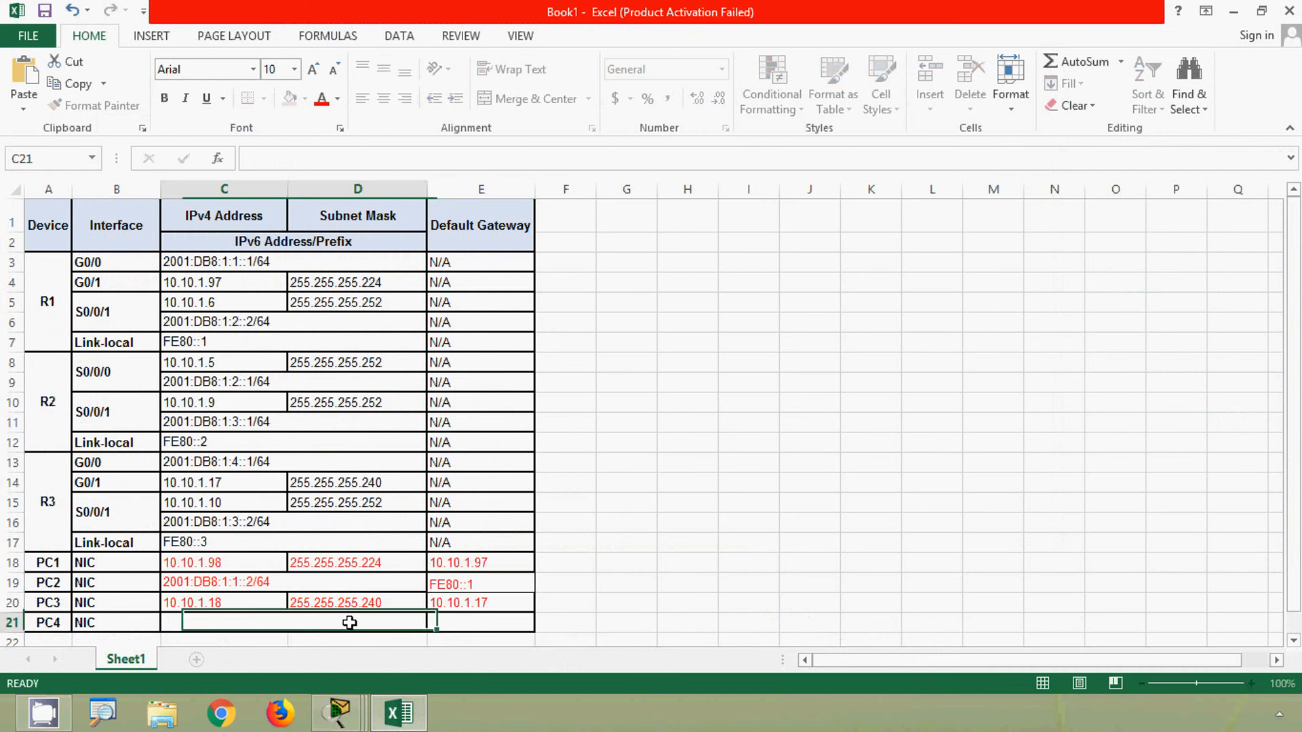
Return to Packet Tracer, close the PC2 window, and read the Part 2 Step 1 instructions for collecting PC4's IPv6 information.
left_click(1234, 12)
left_click(1025, 93)
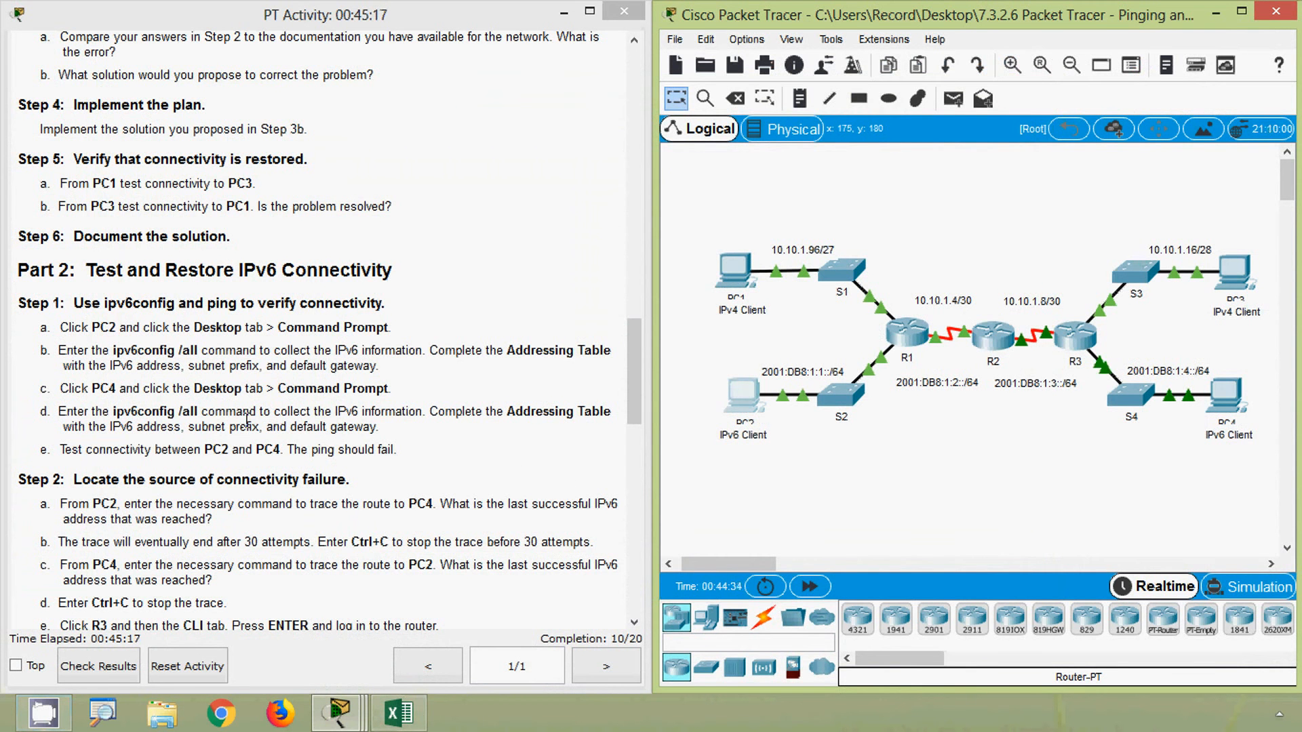
left_click(75, 386)
left_click_drag(74, 386, 380, 427)
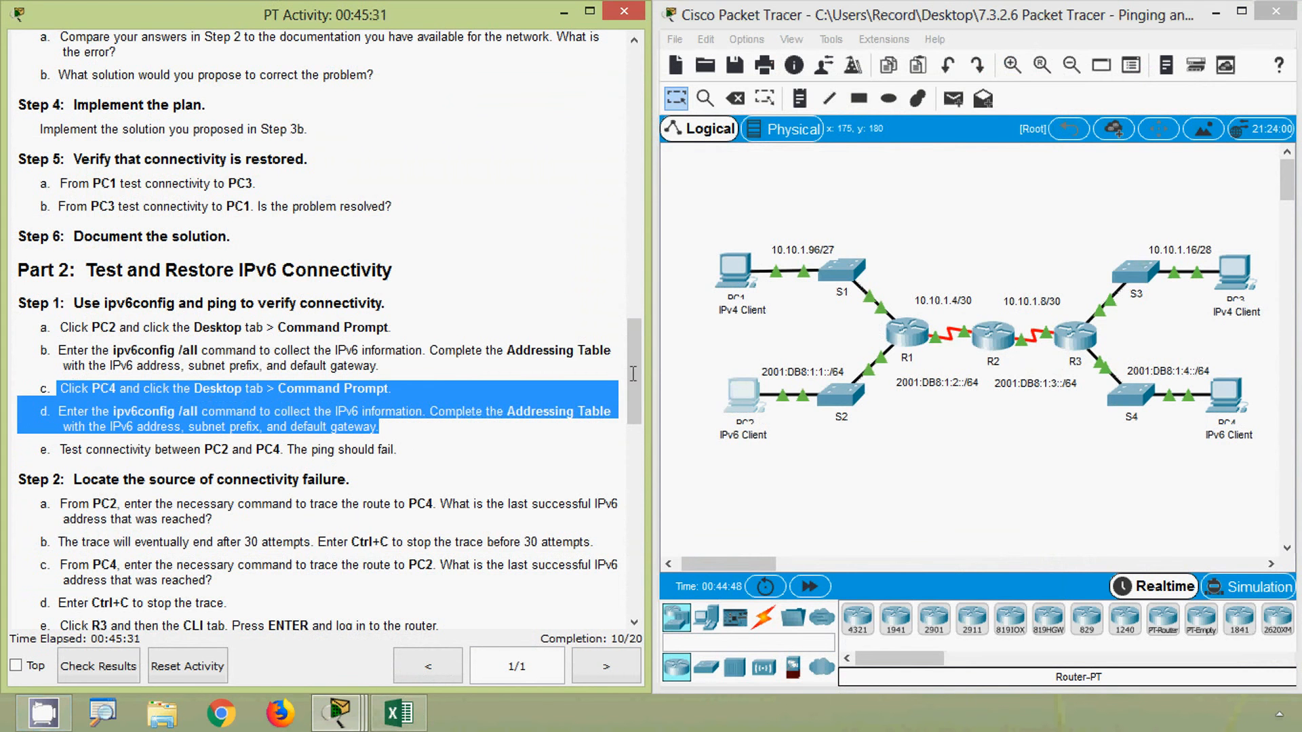
Open the Command Prompt on PC4 and run ipv6config /all.
left_click(1224, 400)
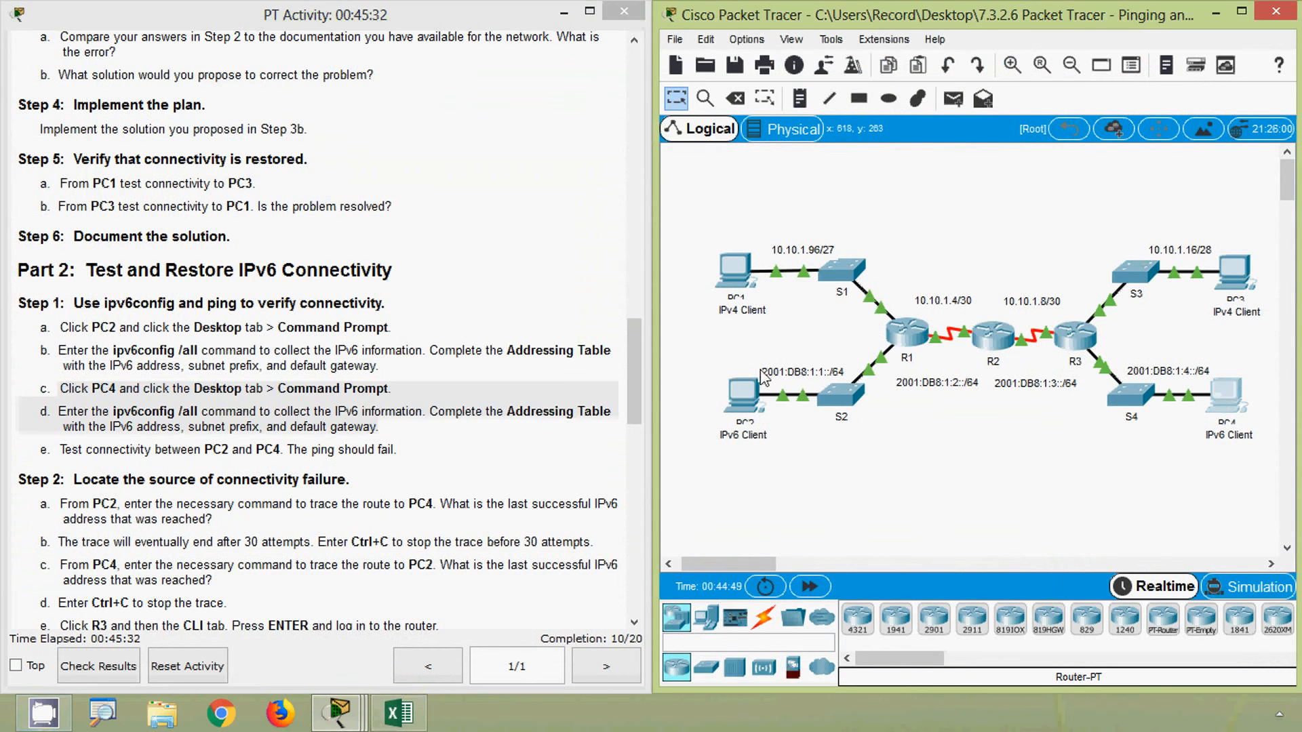
left_click(400, 125)
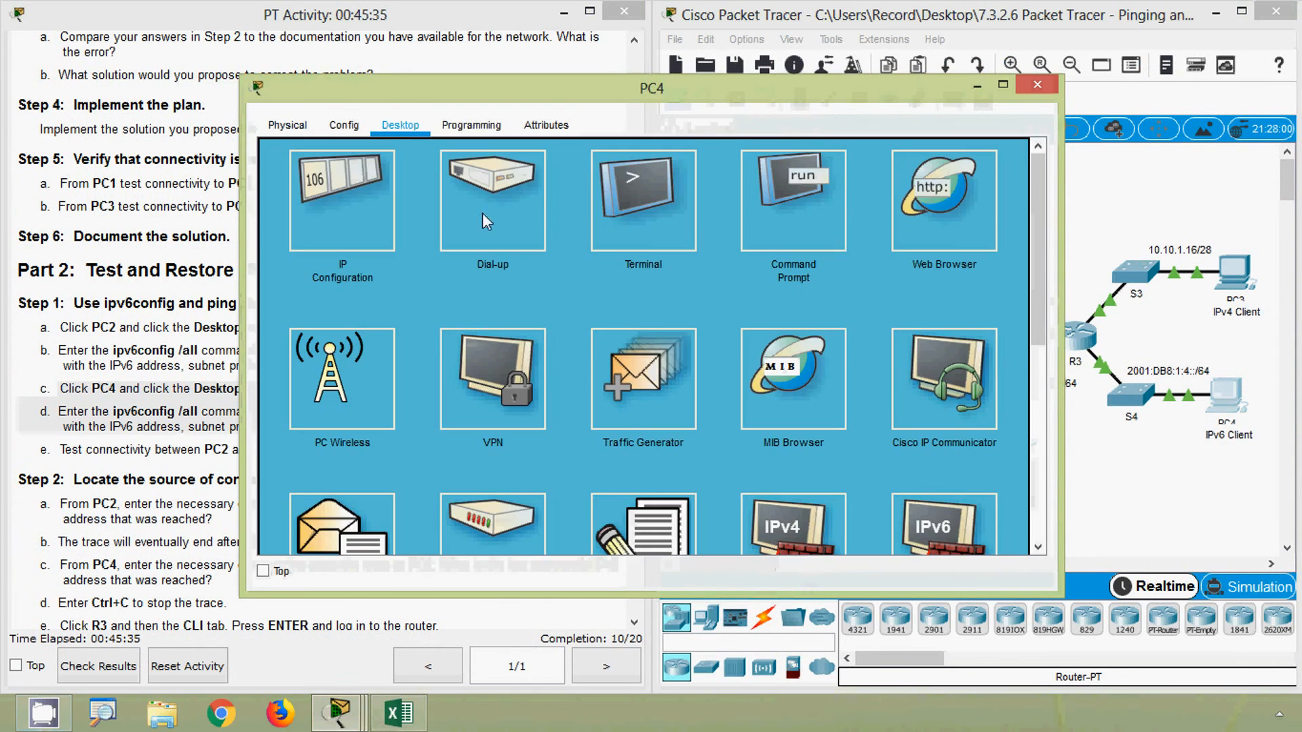
left_click(770, 230)
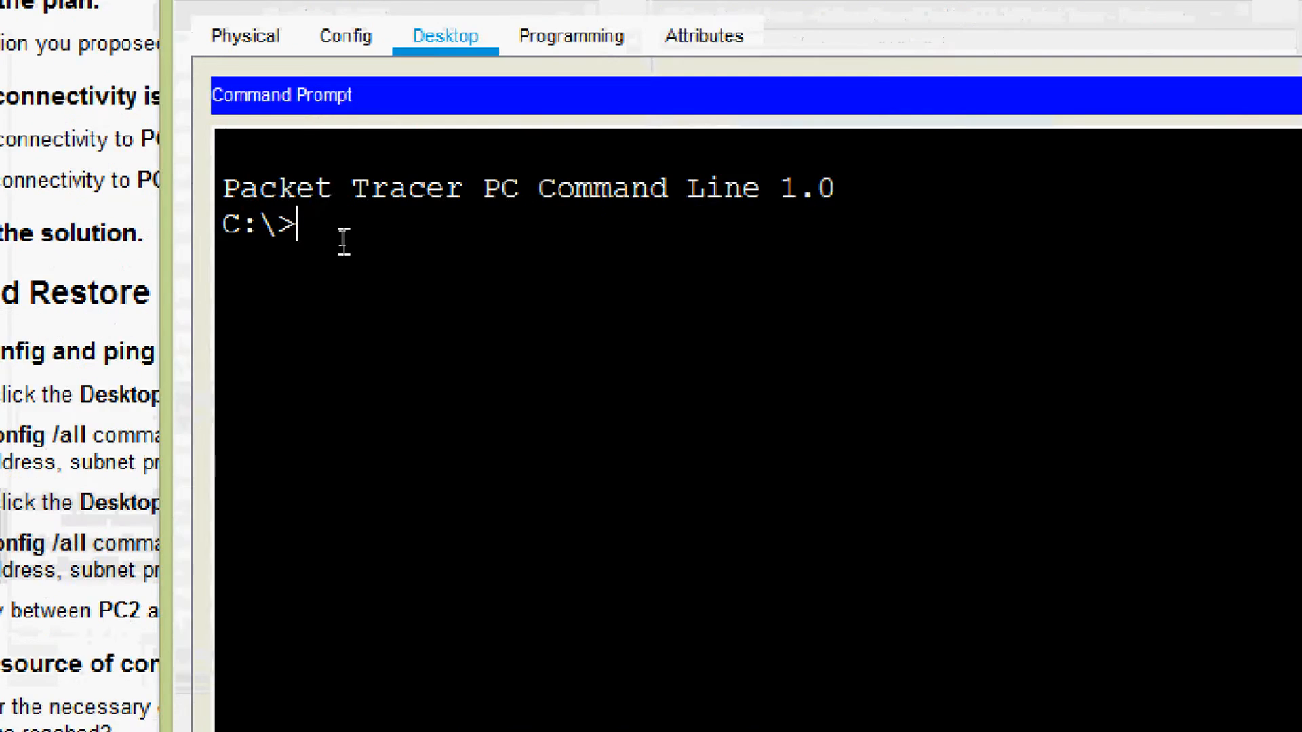
type("ipv")
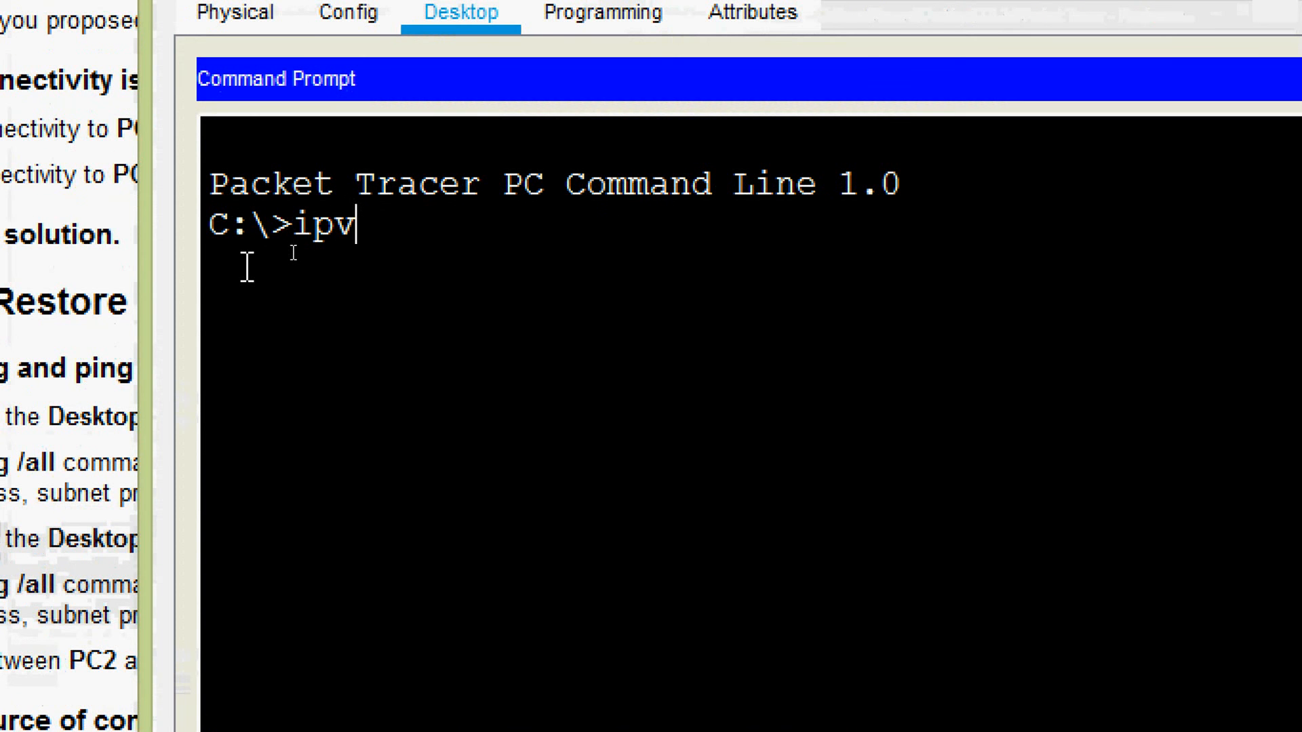
type("6config")
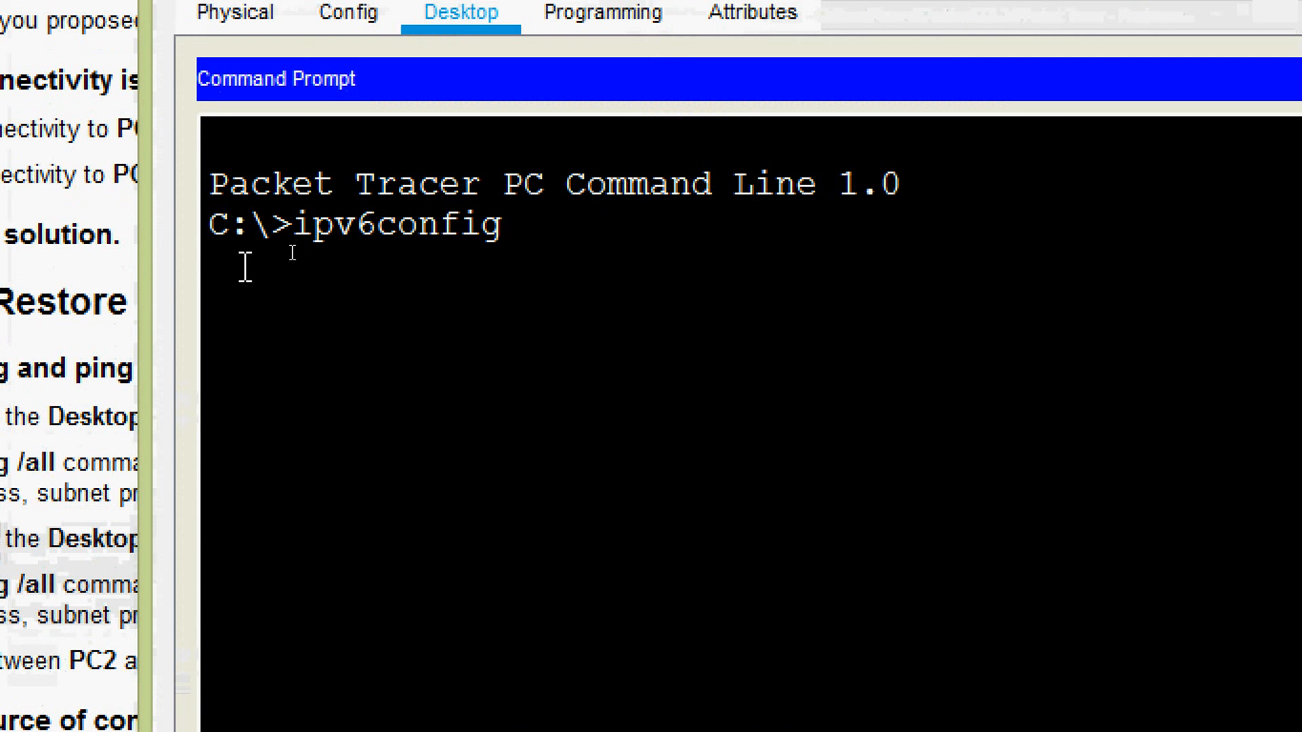
type(" /all")
key("Return")
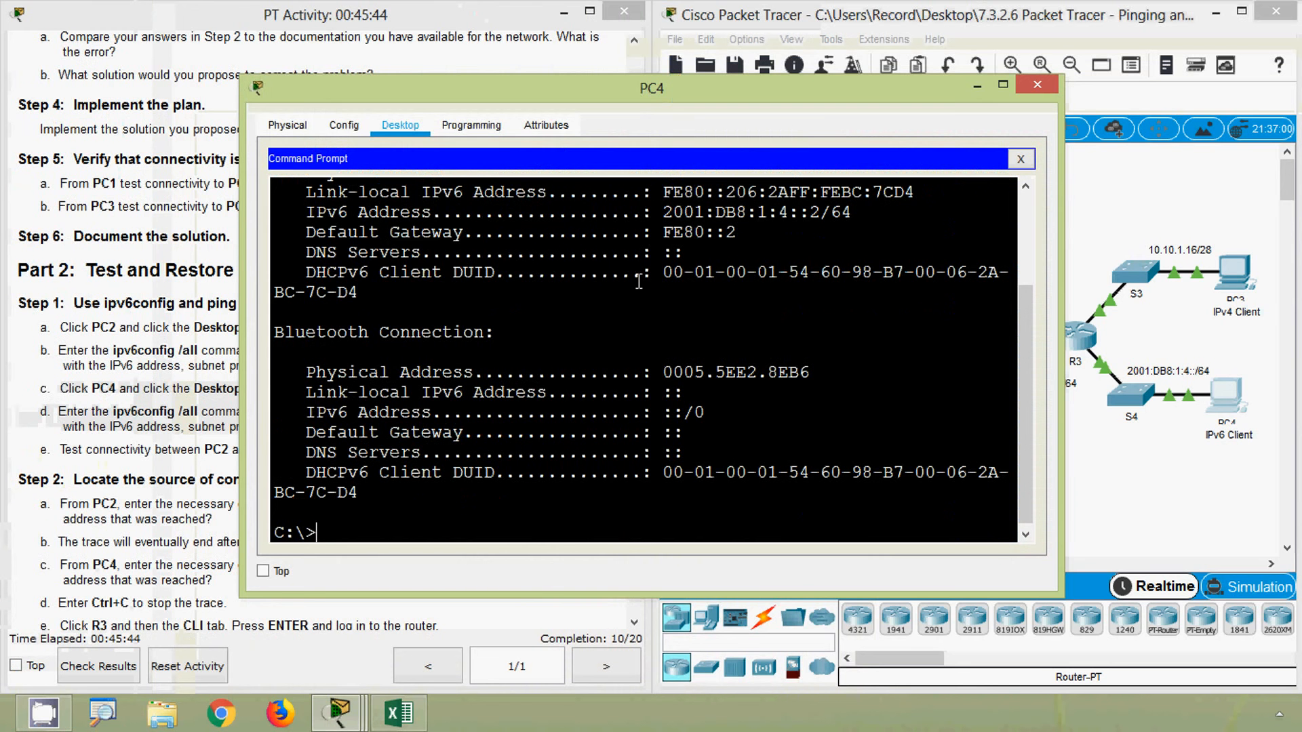
Copy PC4's FastEthernet0 IPv6 address 2001:DB8:1:4::2/64 into PC4's IPv6 Address/Prefix cell in the Excel addressing table.
scroll(670, 315, "up", 1)
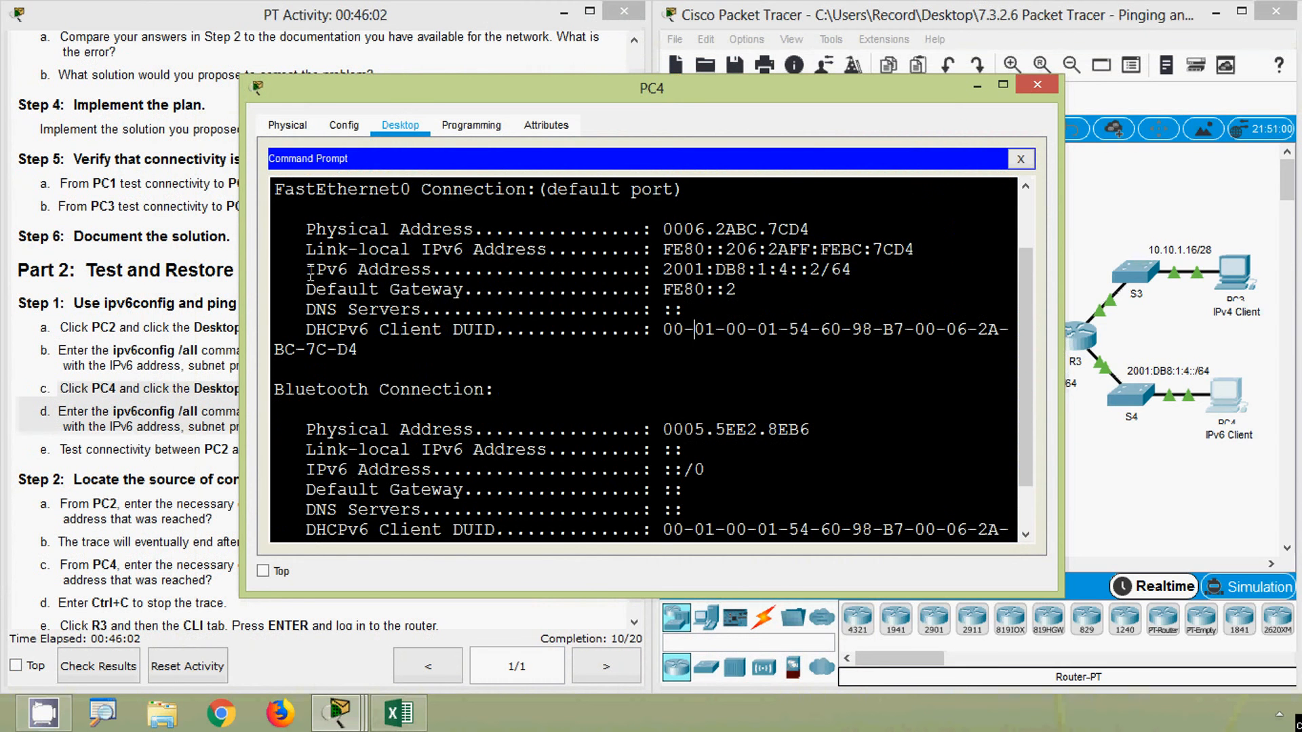
left_click_drag(310, 273, 852, 271)
left_click(685, 281)
left_click_drag(668, 275, 858, 271)
right_click(805, 270)
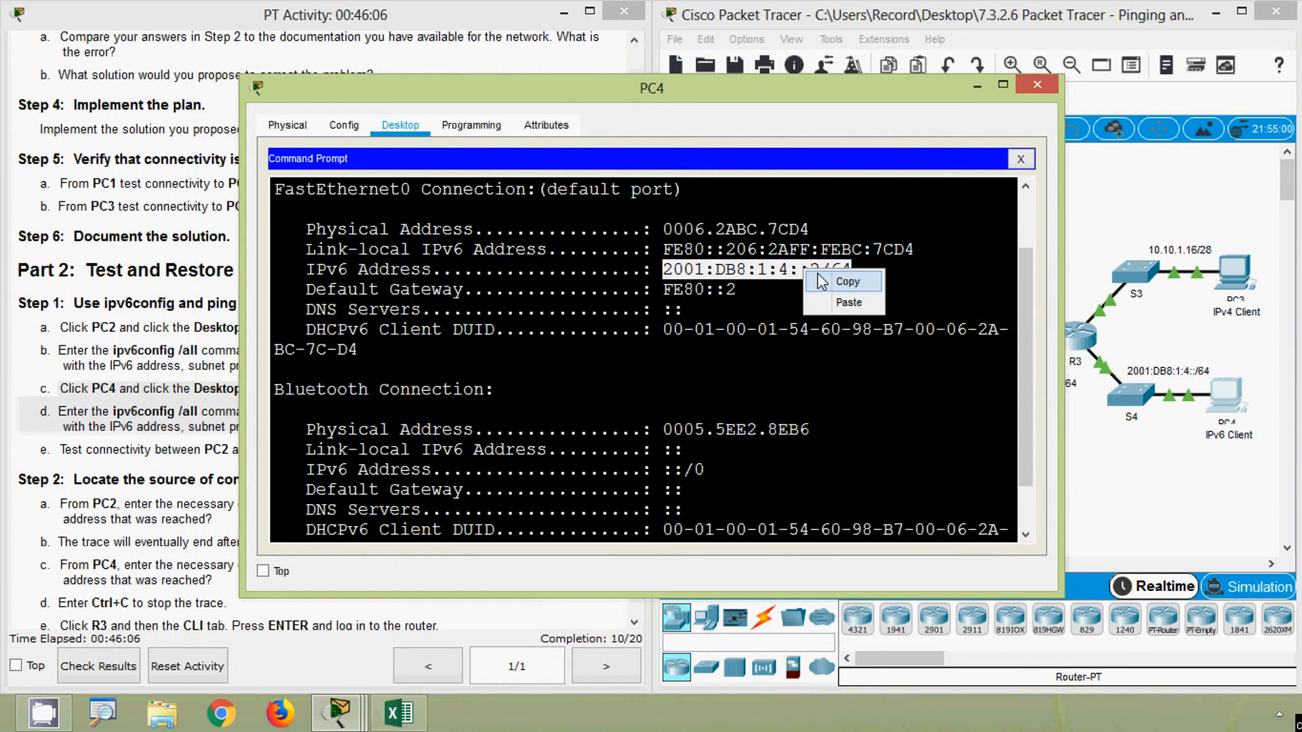
left_click(838, 281)
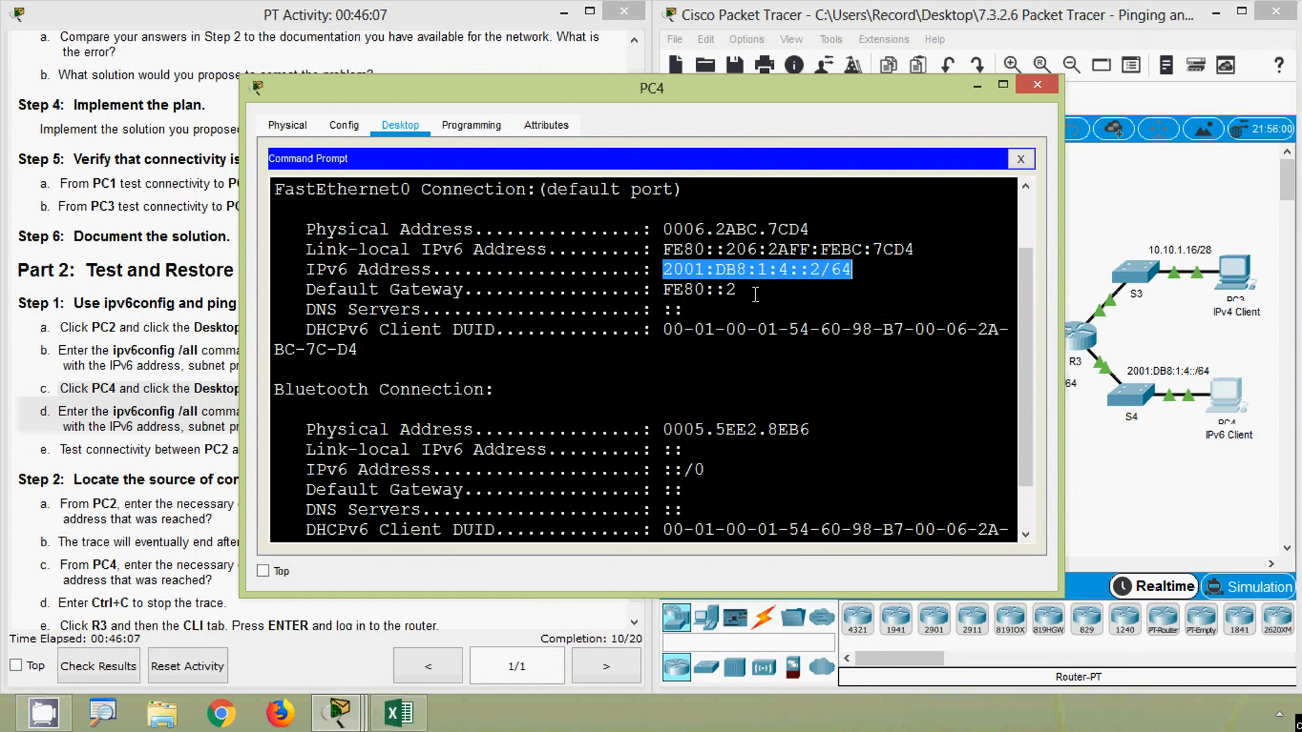
left_click(401, 713)
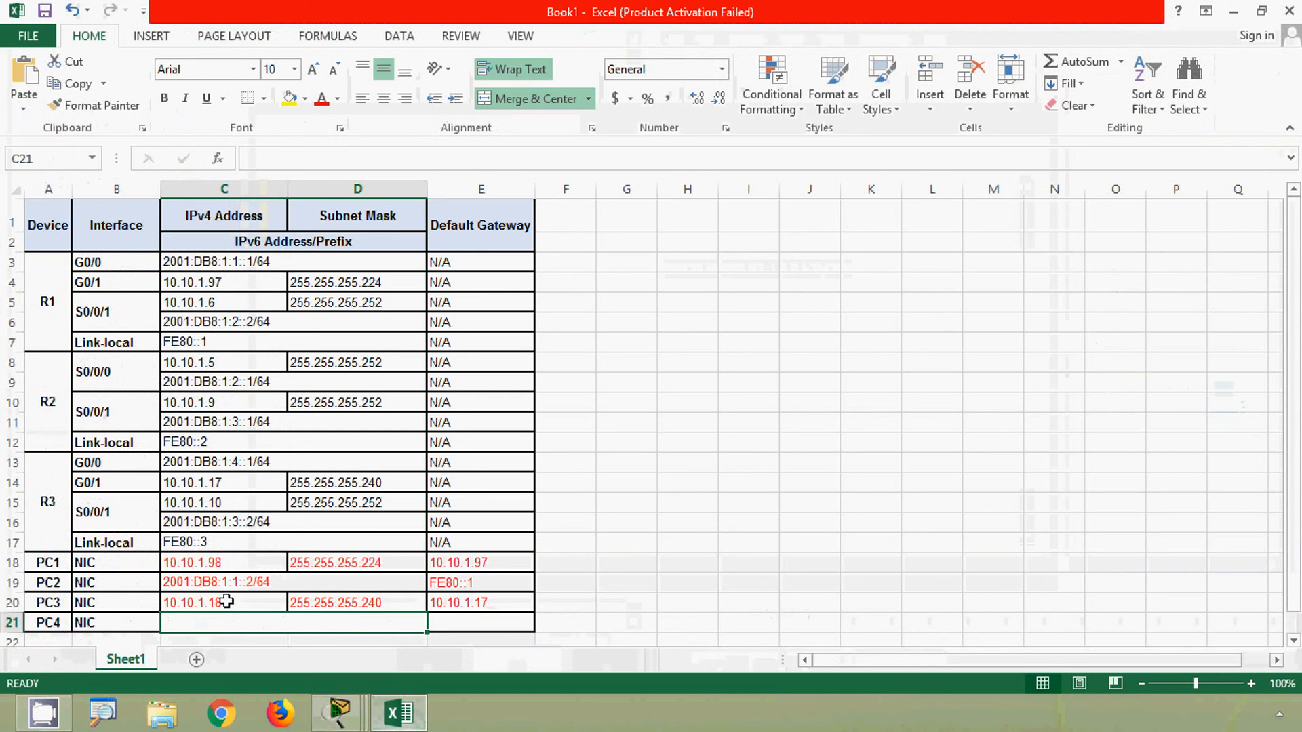
left_click(282, 161)
key("ctrl+v")
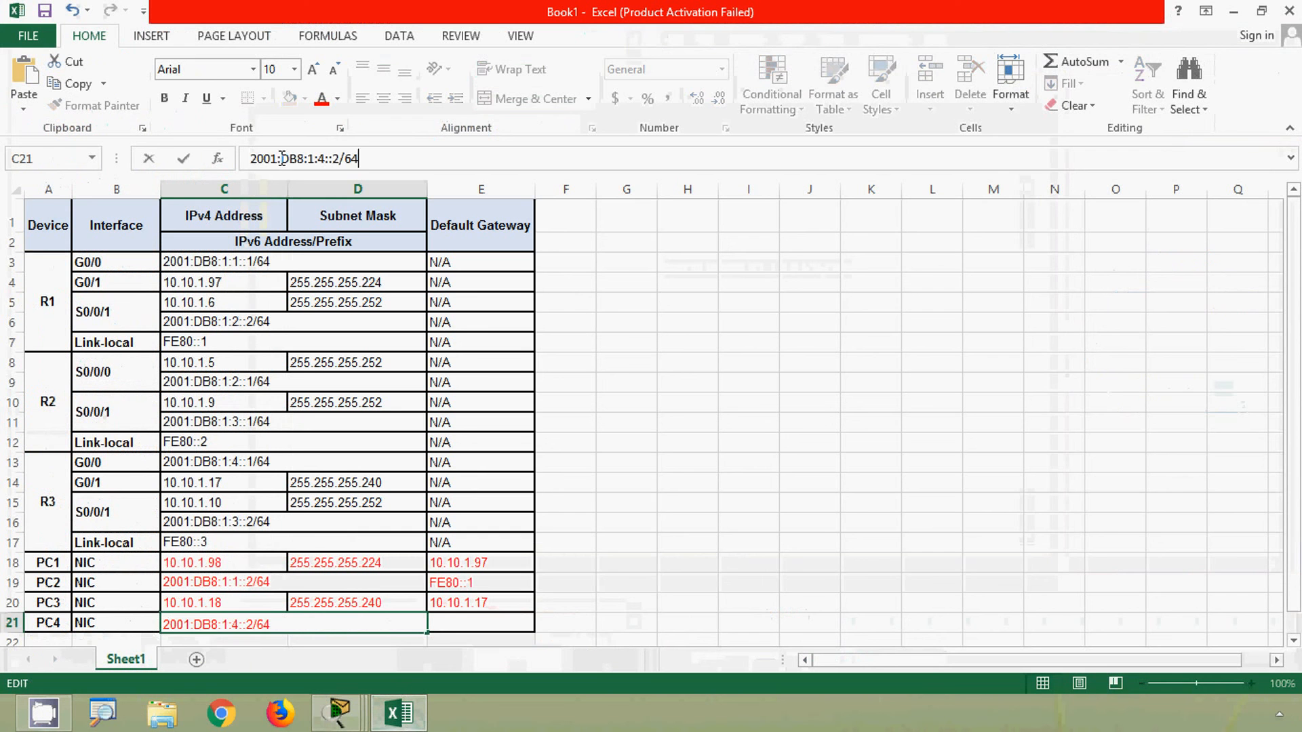
left_click(445, 620)
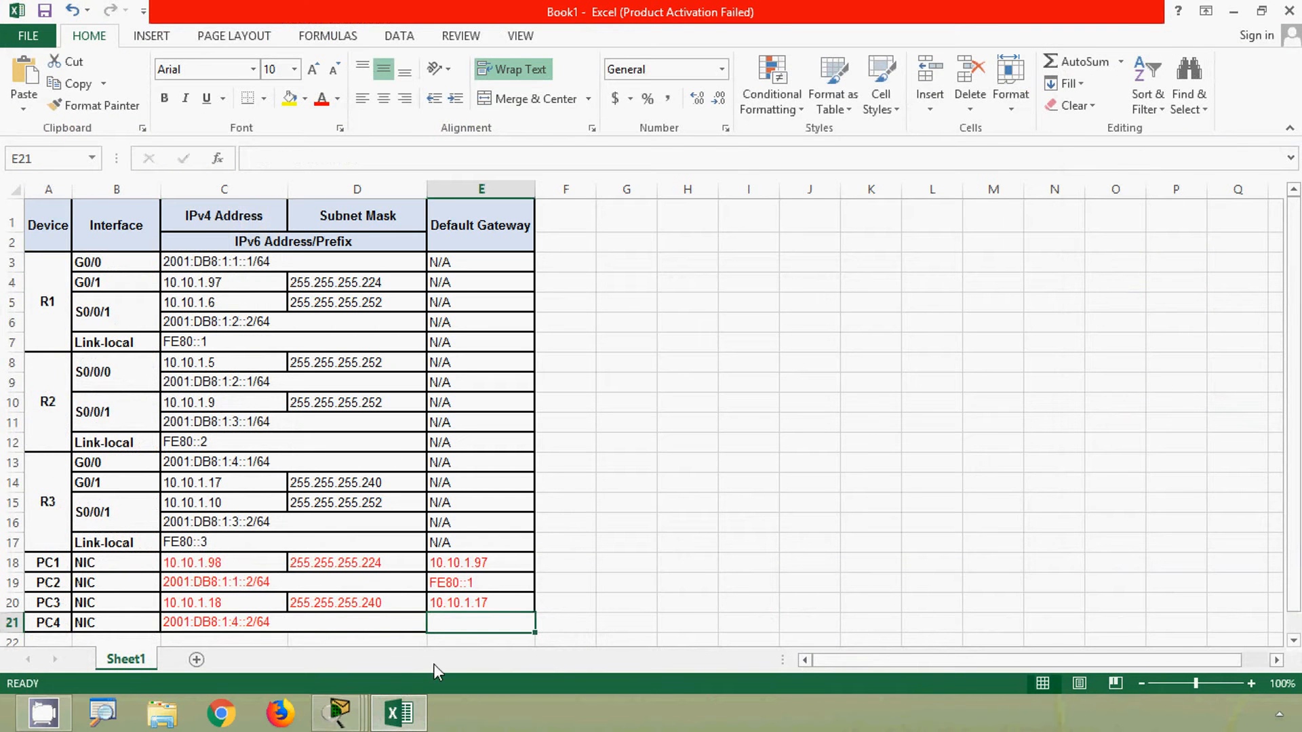
Copy the default gateway FE80::2 from PC4's Command Prompt into PC4's Default Gateway cell in Excel, and look over the completed addressing table.
left_click(398, 712)
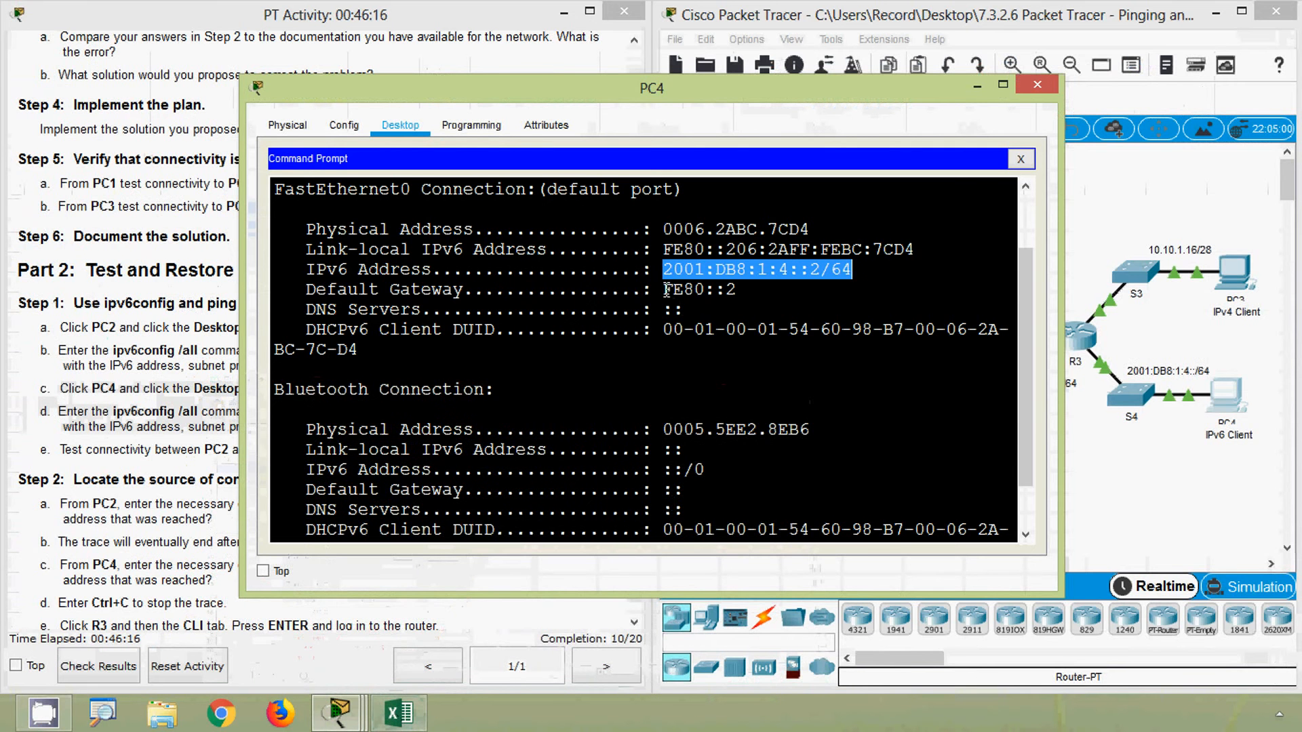
left_click_drag(666, 291, 737, 290)
right_click(720, 290)
left_click(756, 298)
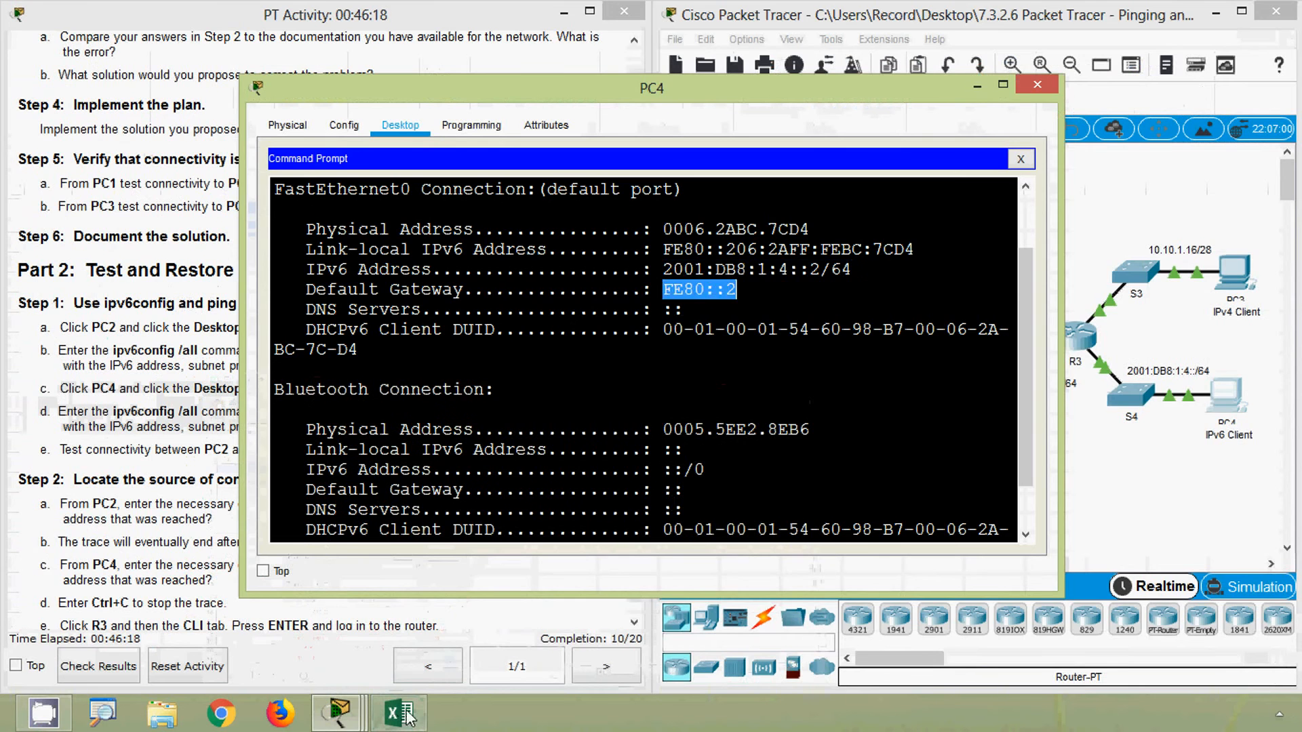
left_click(399, 713)
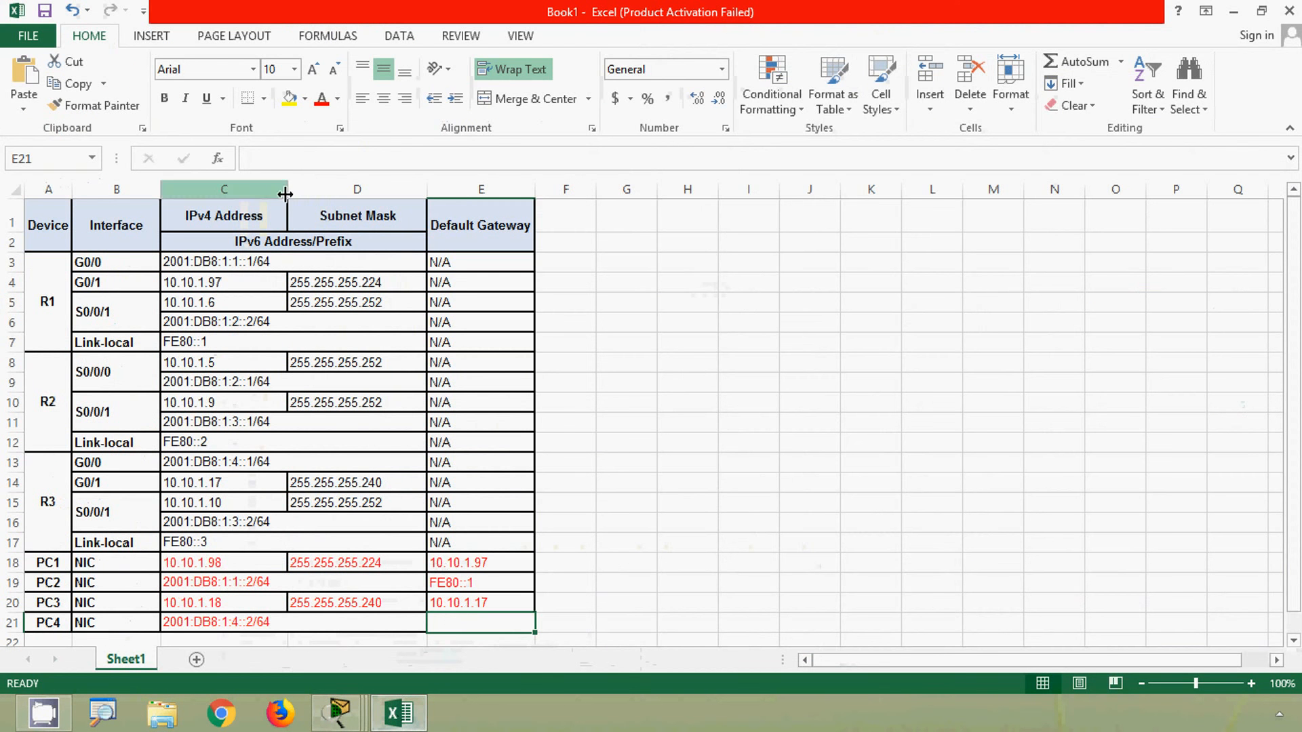
left_click(298, 165)
key("ctrl+v")
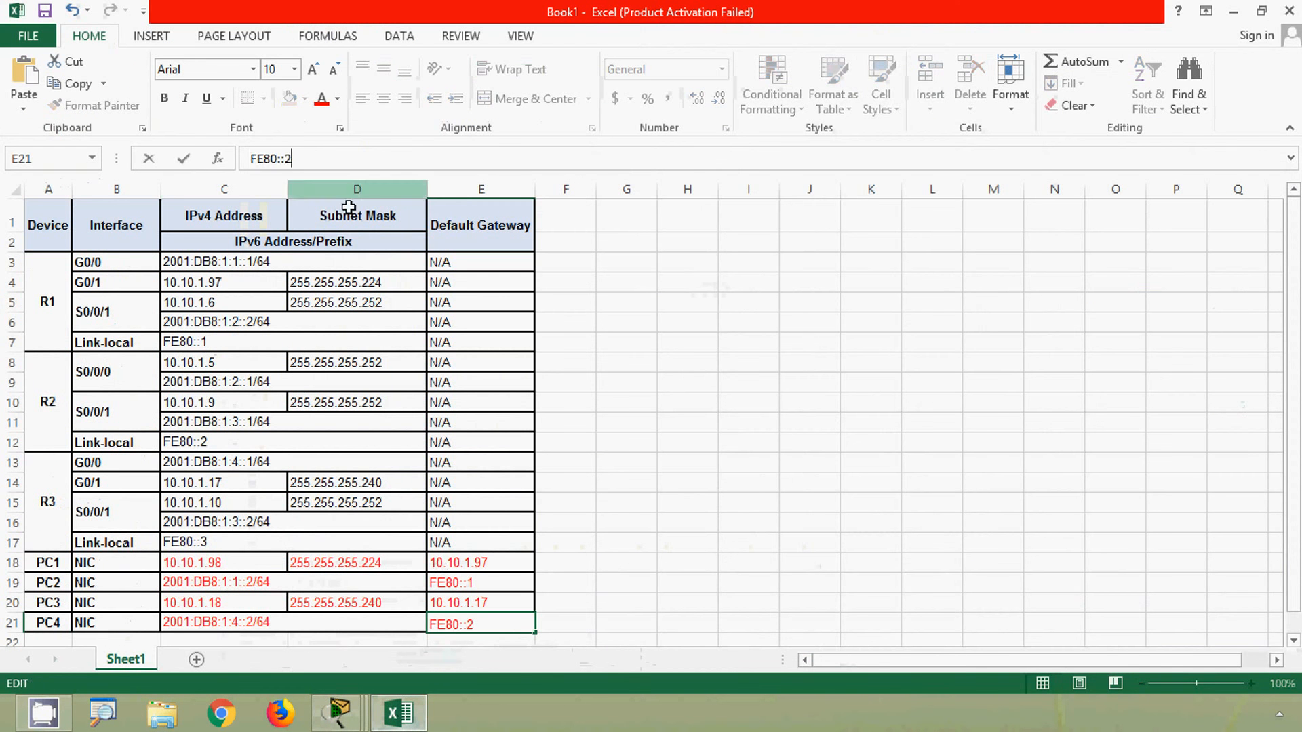
left_click(627, 442)
left_click_drag(44, 227, 491, 619)
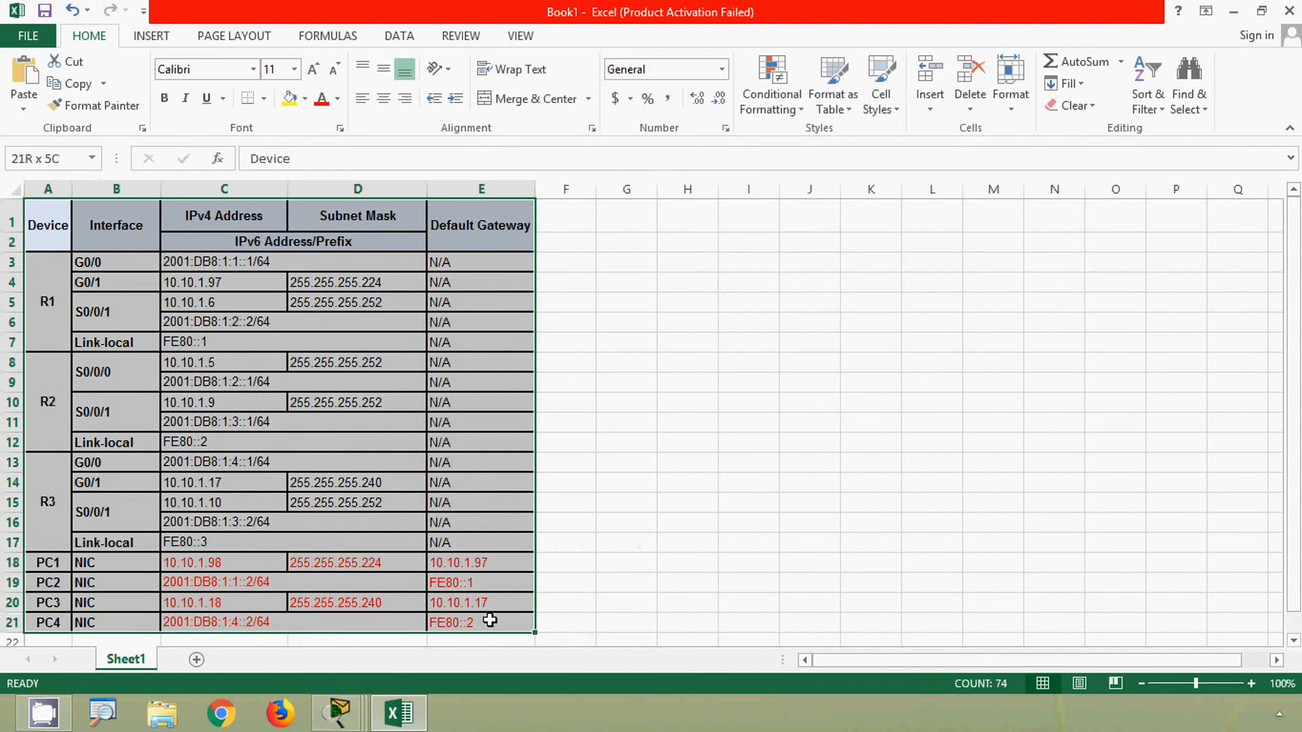
left_click(615, 542)
Return to Packet Tracer, close the PC4 window, and read the instructions on testing connectivity between PC2 and PC4.
left_click(1233, 11)
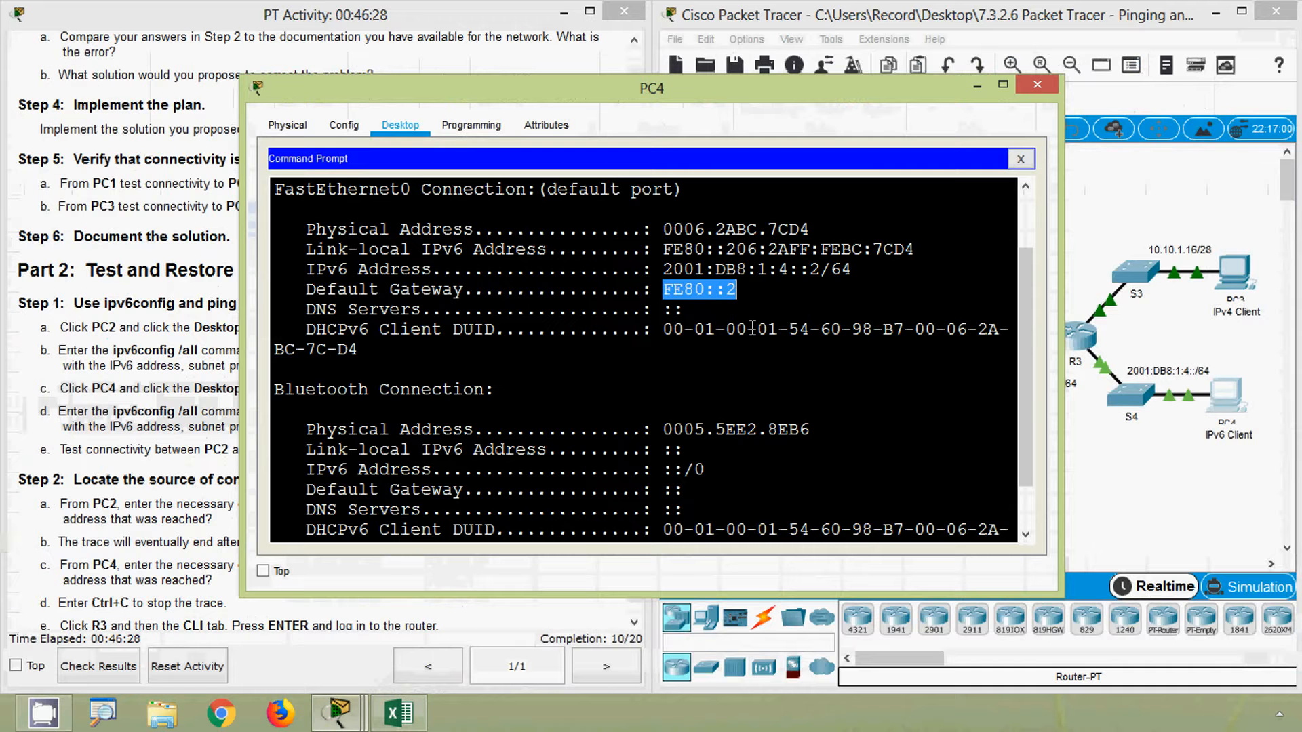
left_click(1037, 84)
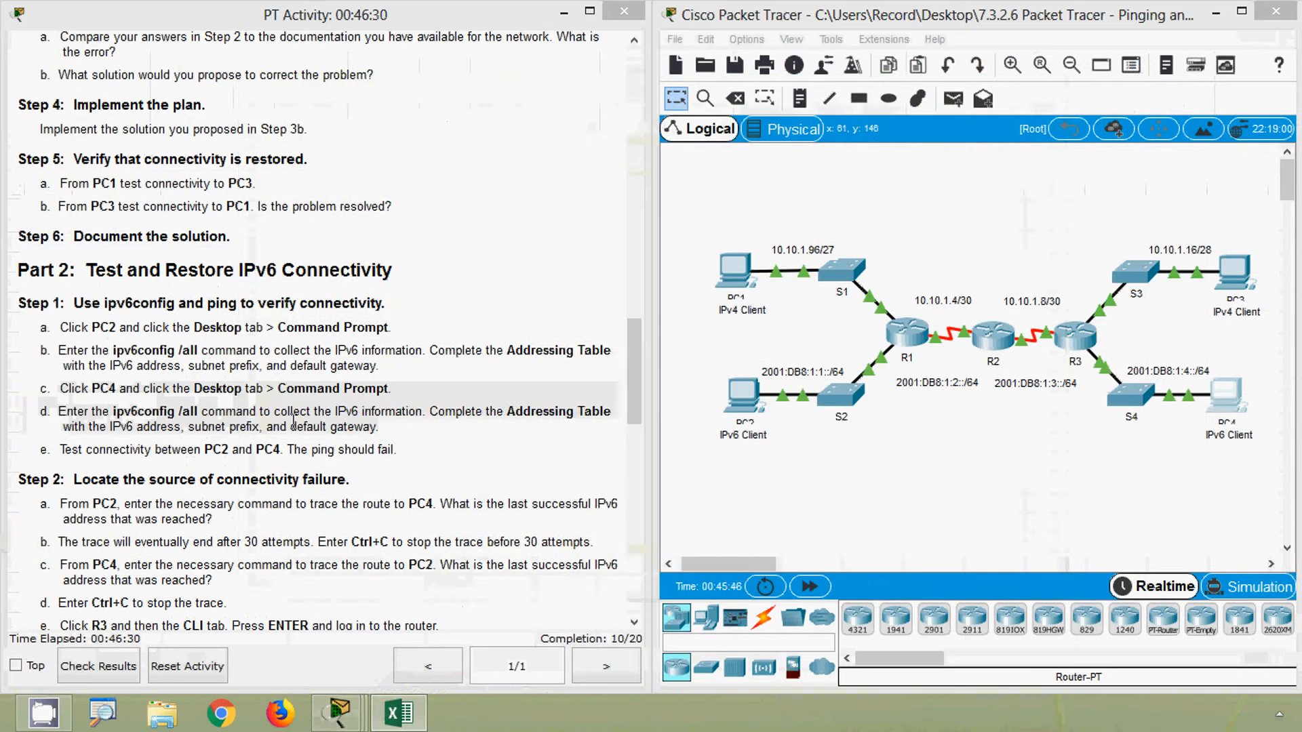
scroll(319, 325, "down", 1)
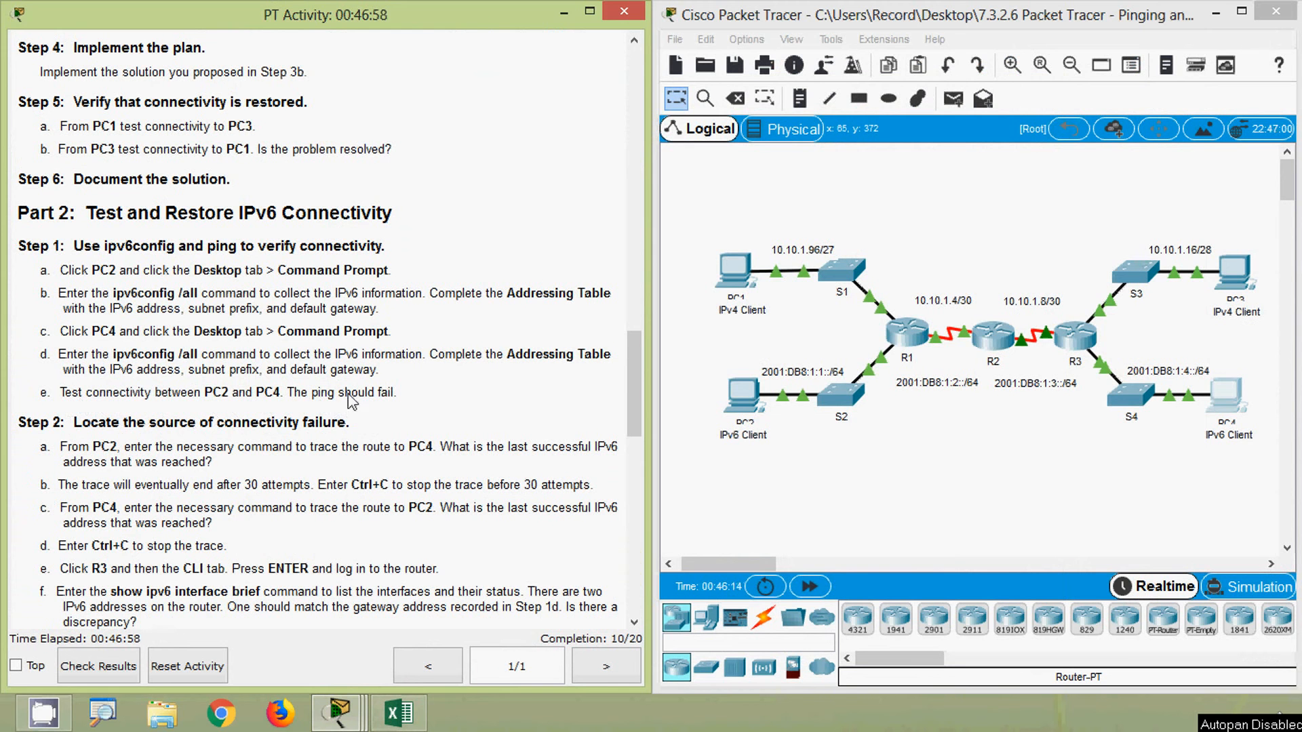
left_click(813, 478)
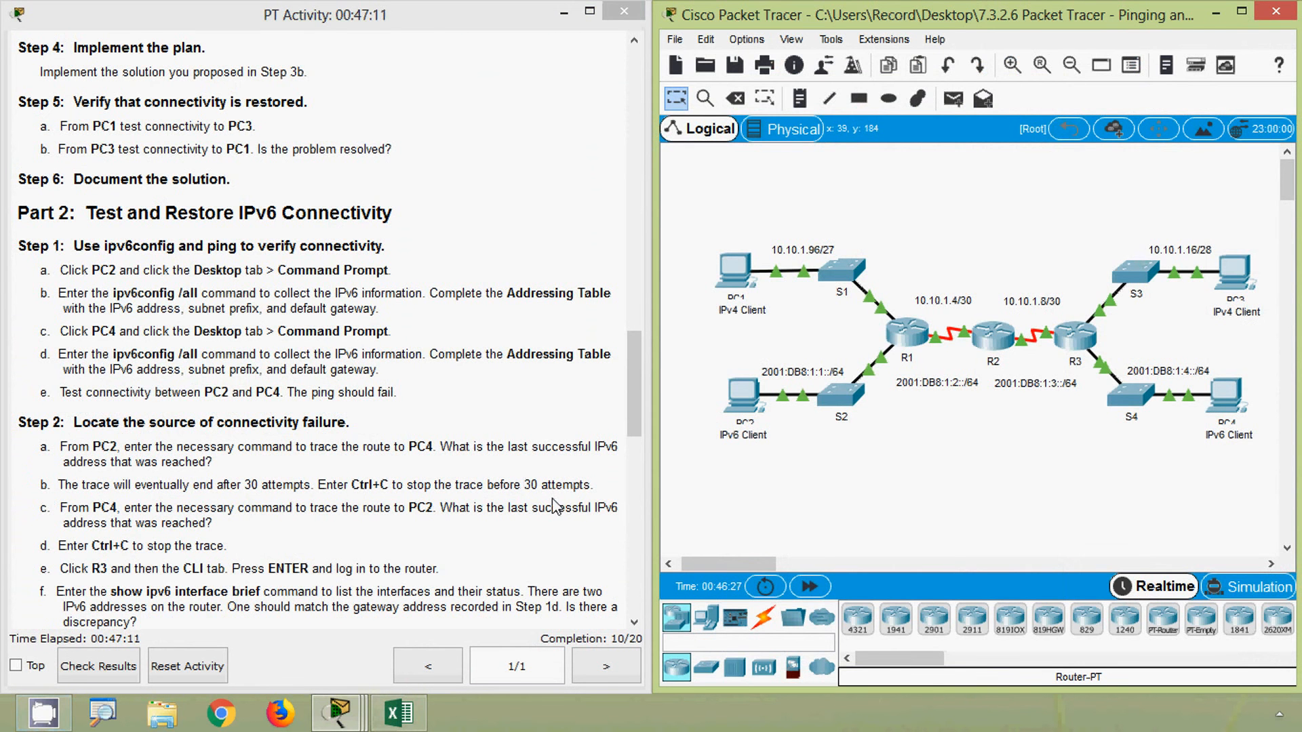
Copy PC4's IPv6 address 2001:DB8:1:4::2 without its prefix length from the Excel addressing table, and return to Packet Tracer.
left_click(393, 709)
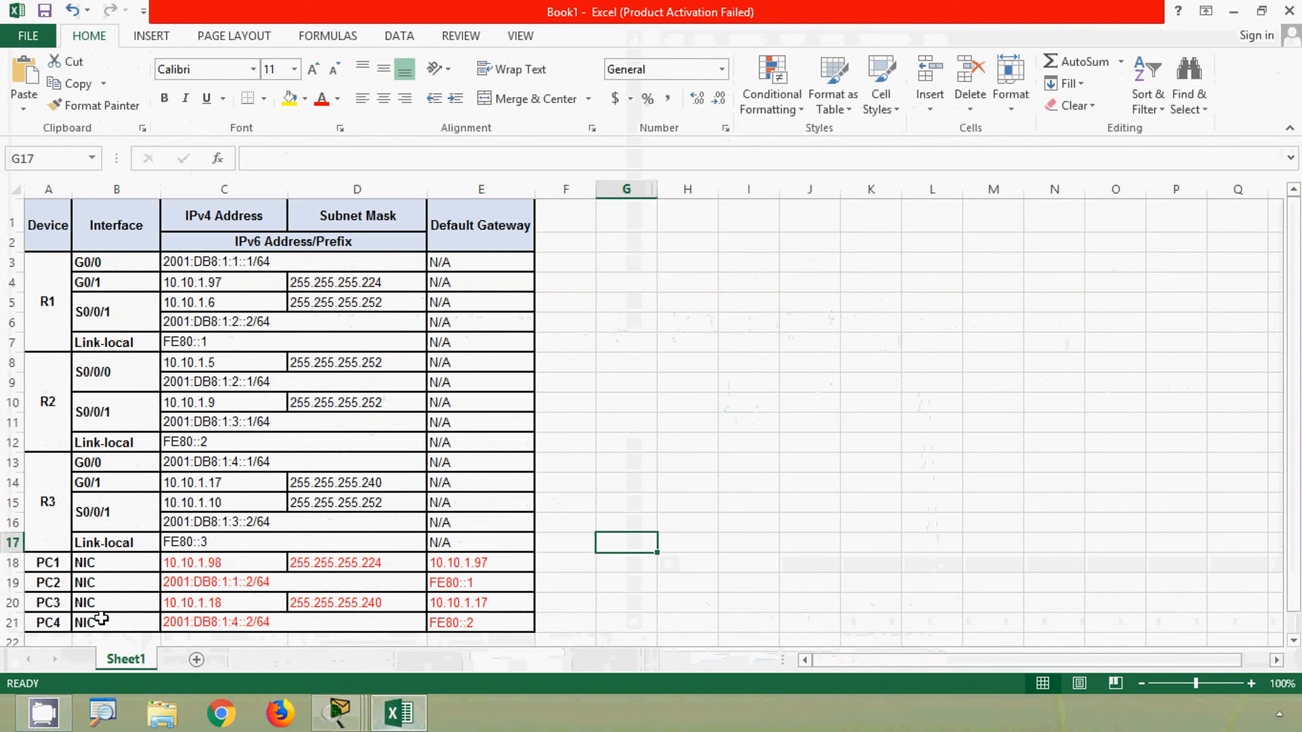
left_click(226, 618)
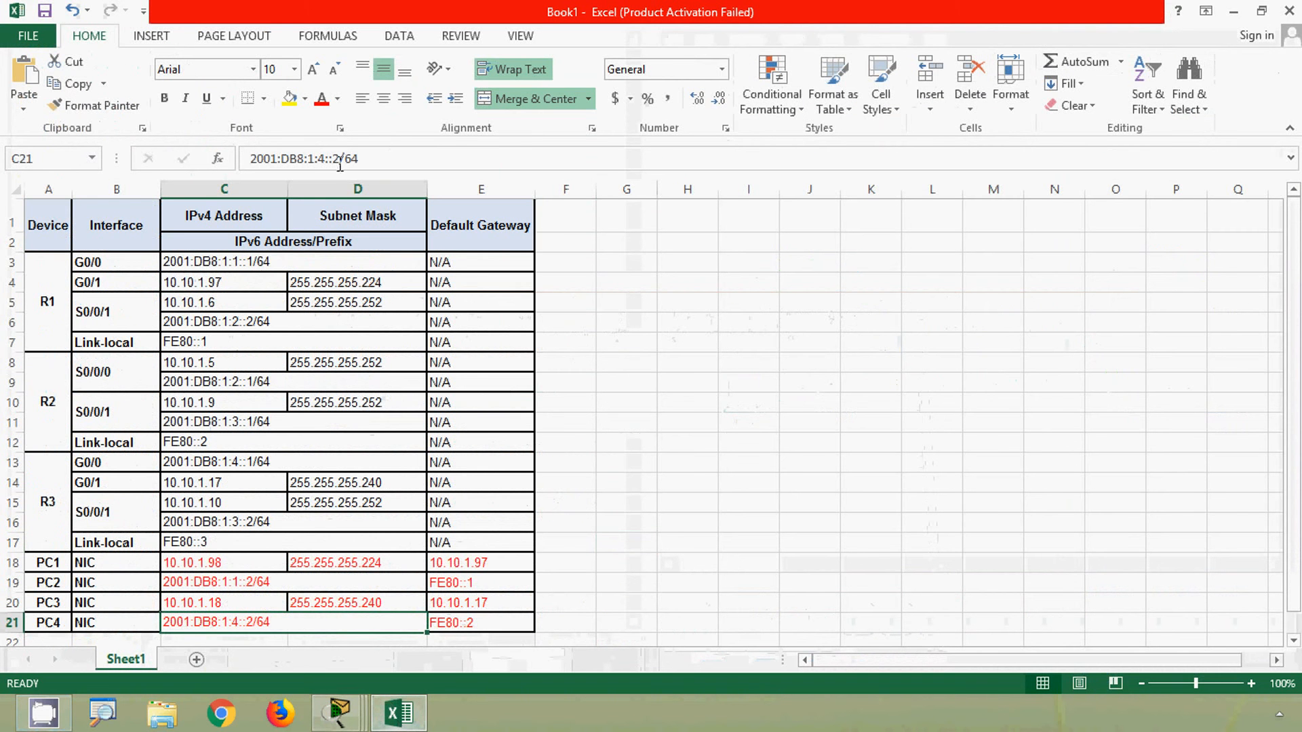
left_click_drag(341, 159, 220, 159)
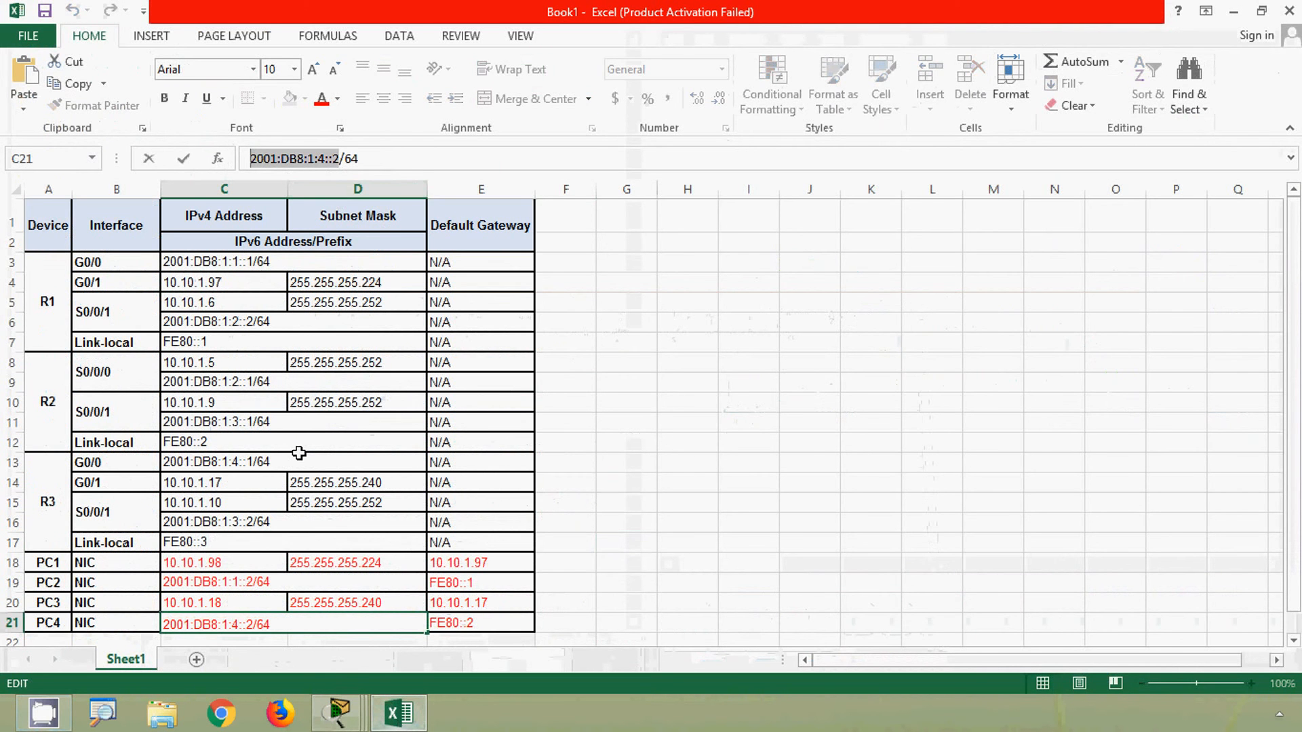
left_click(1230, 12)
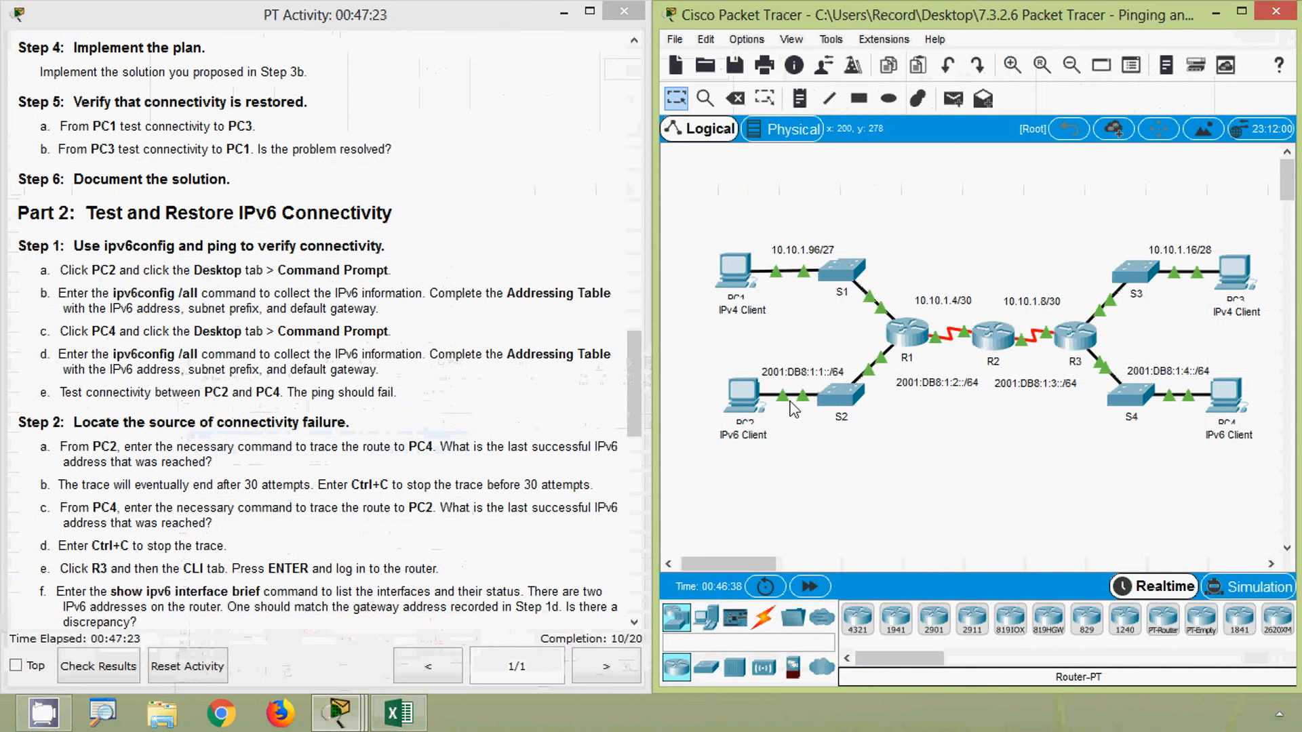
Open the Command Prompt on PC2 and ping PC4 at 2001:DB8:1:4::2.
left_click(753, 401)
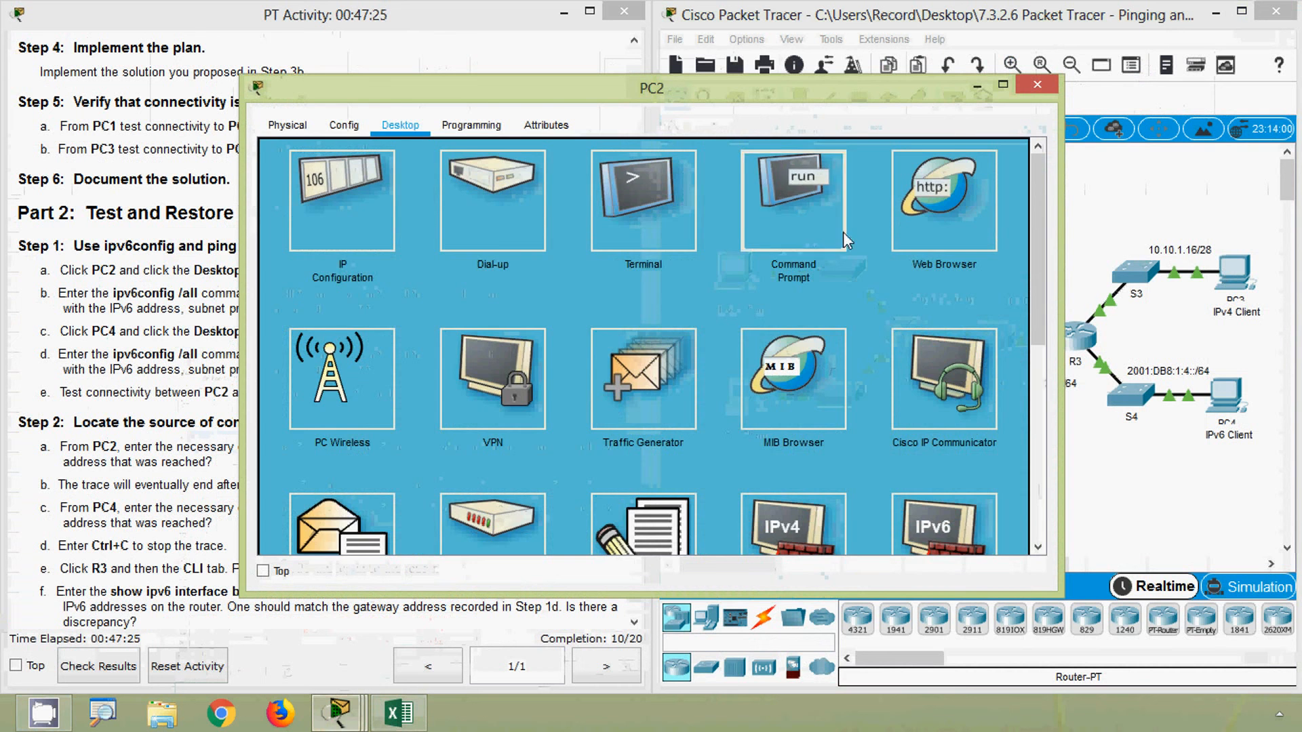
left_click(807, 224)
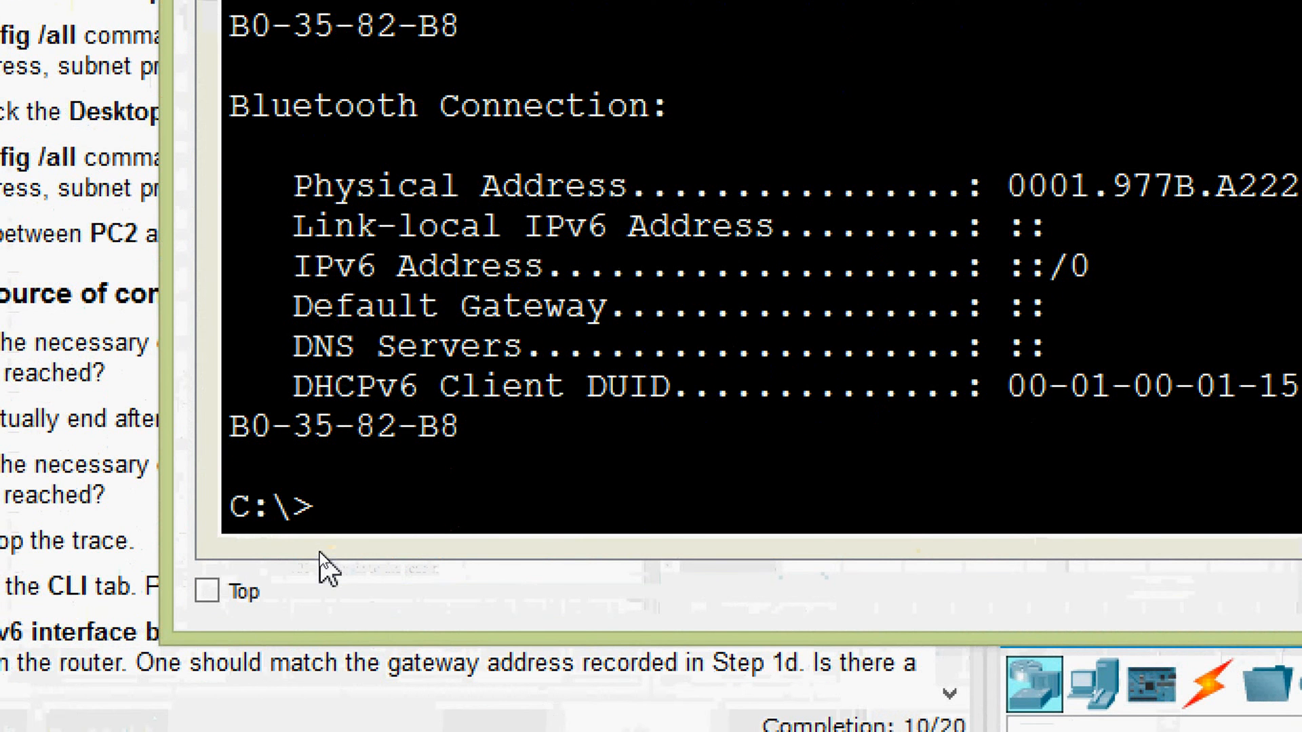
type("ping")
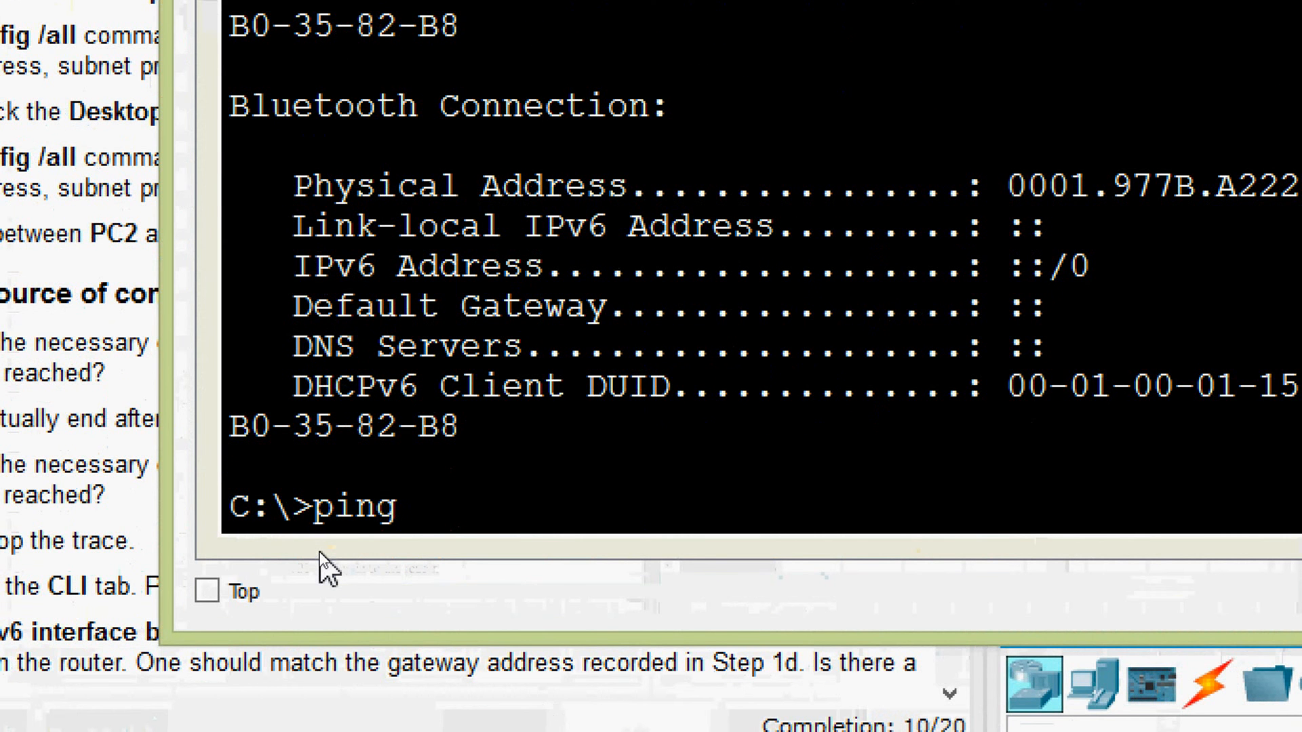
right_click(416, 500)
left_click(479, 561)
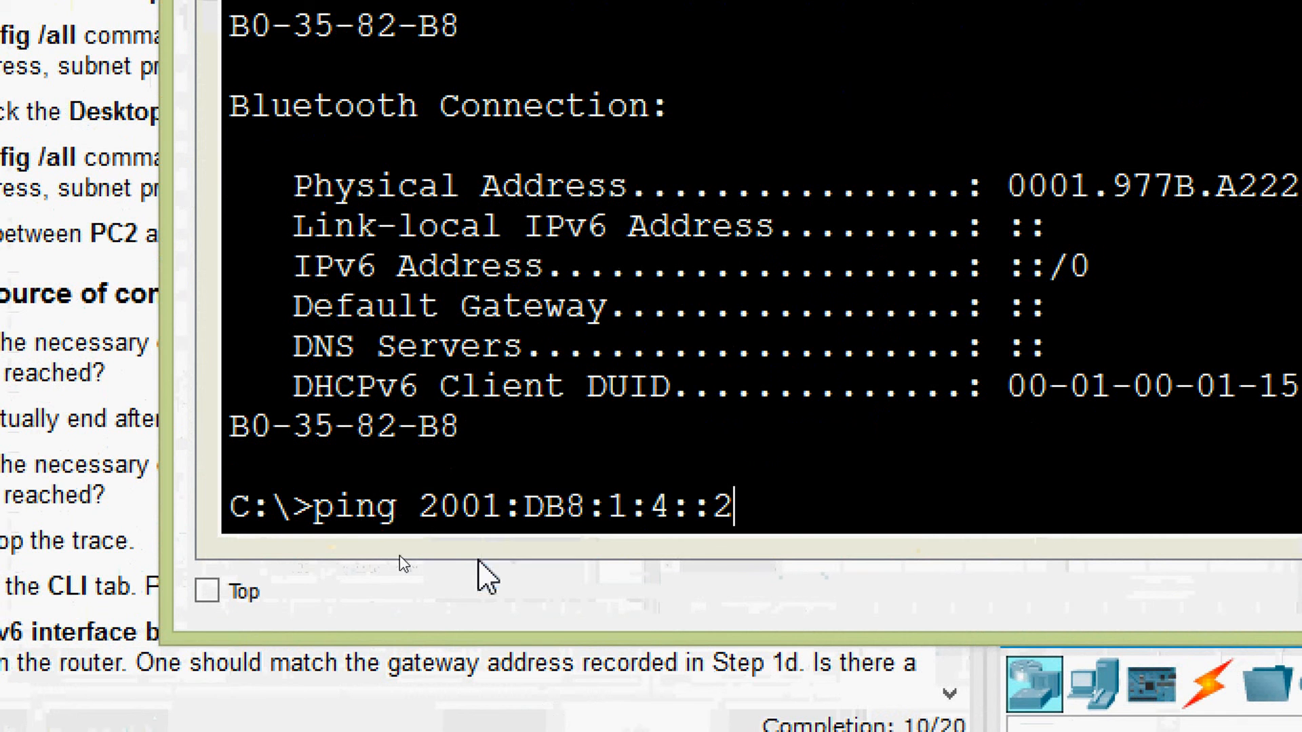
left_click_drag(420, 509, 747, 511)
key("ctrl+c")
key("Return")
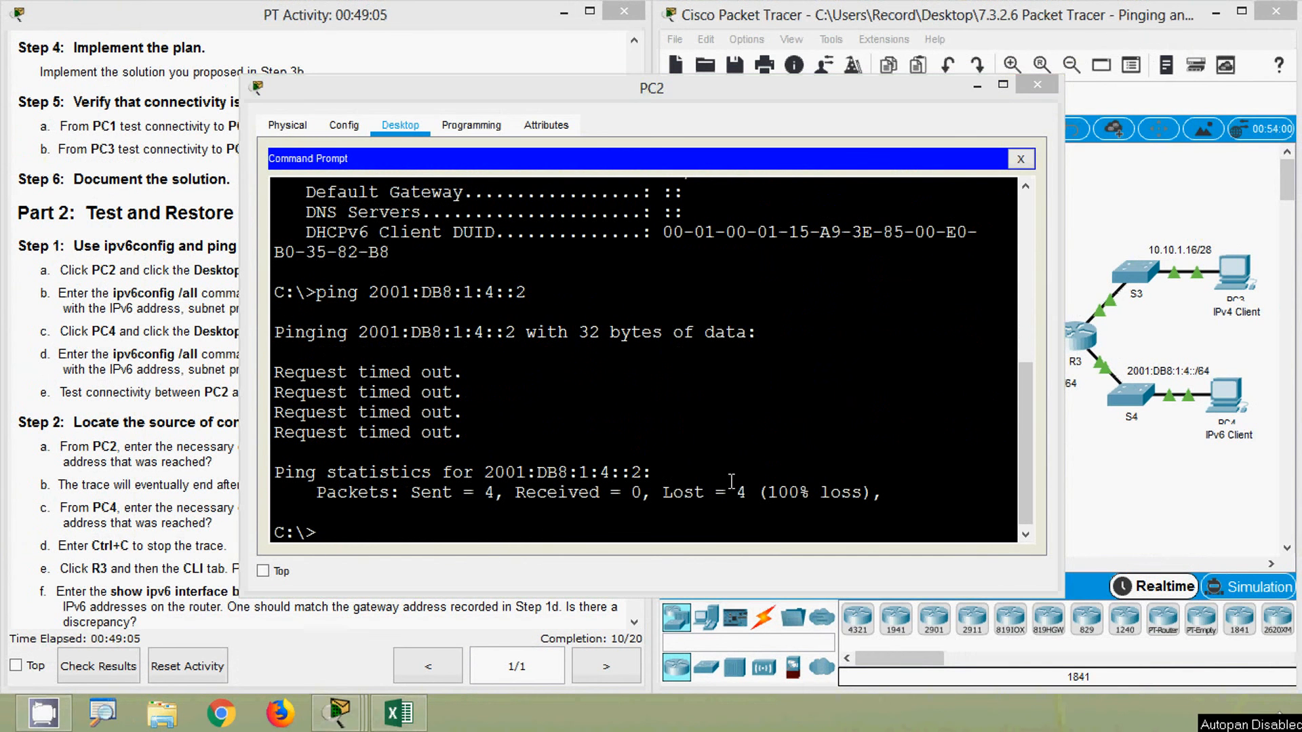
Close the PC2 window and read the Part 2 Step 2 instructions on locating the source of the connectivity failure.
left_click(1037, 85)
left_click(151, 425)
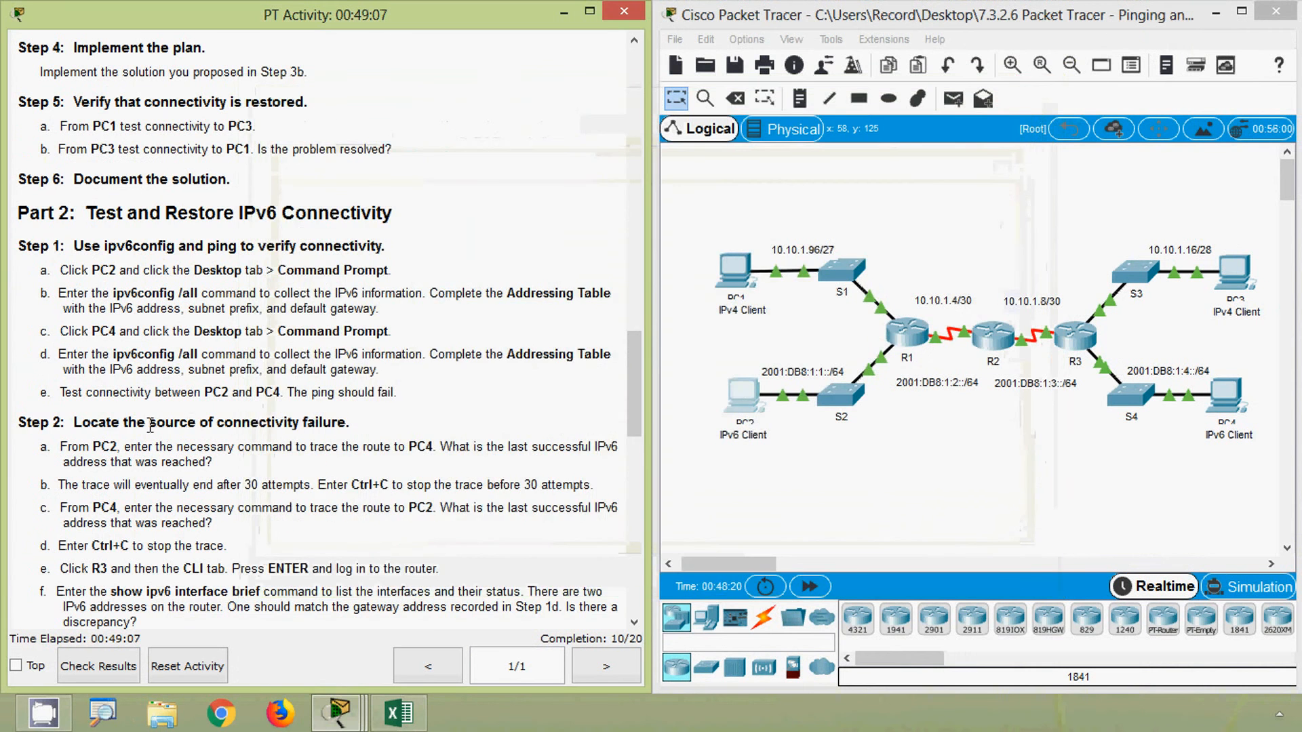
scroll(88, 439, "down", 1)
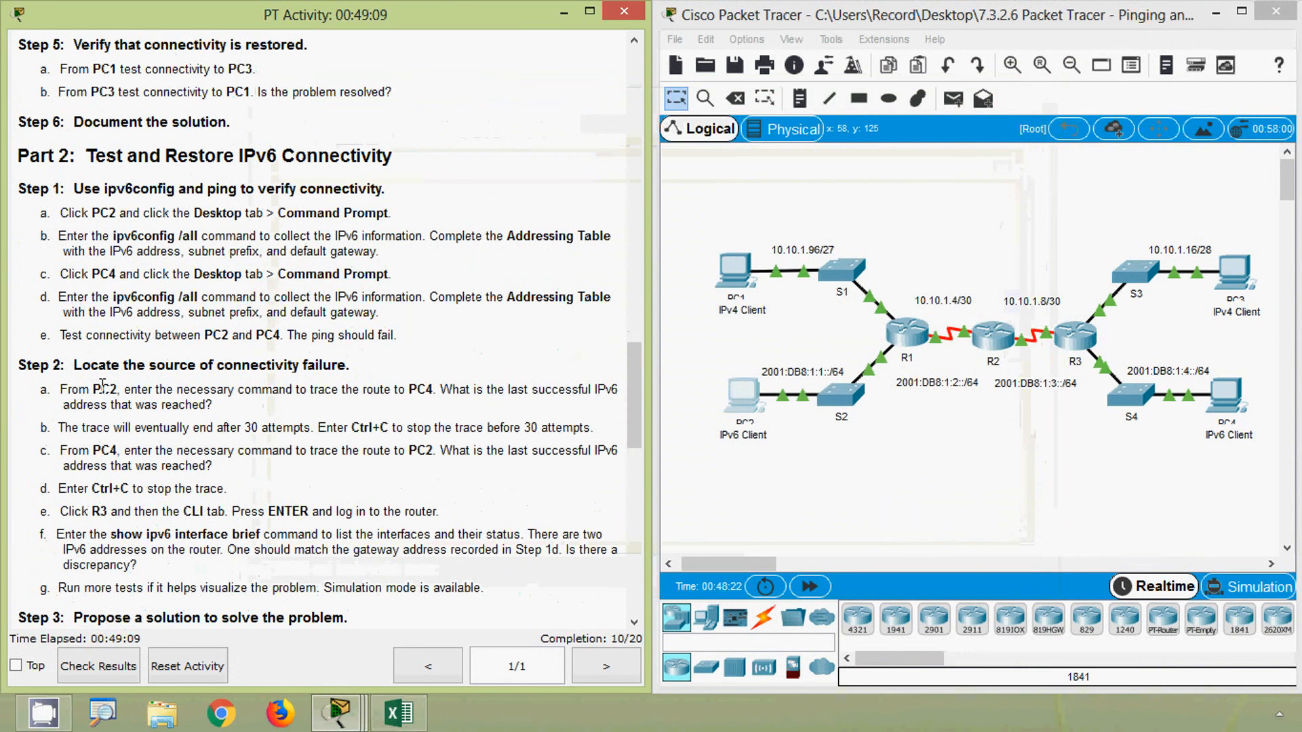
scroll(222, 389, "down", 2)
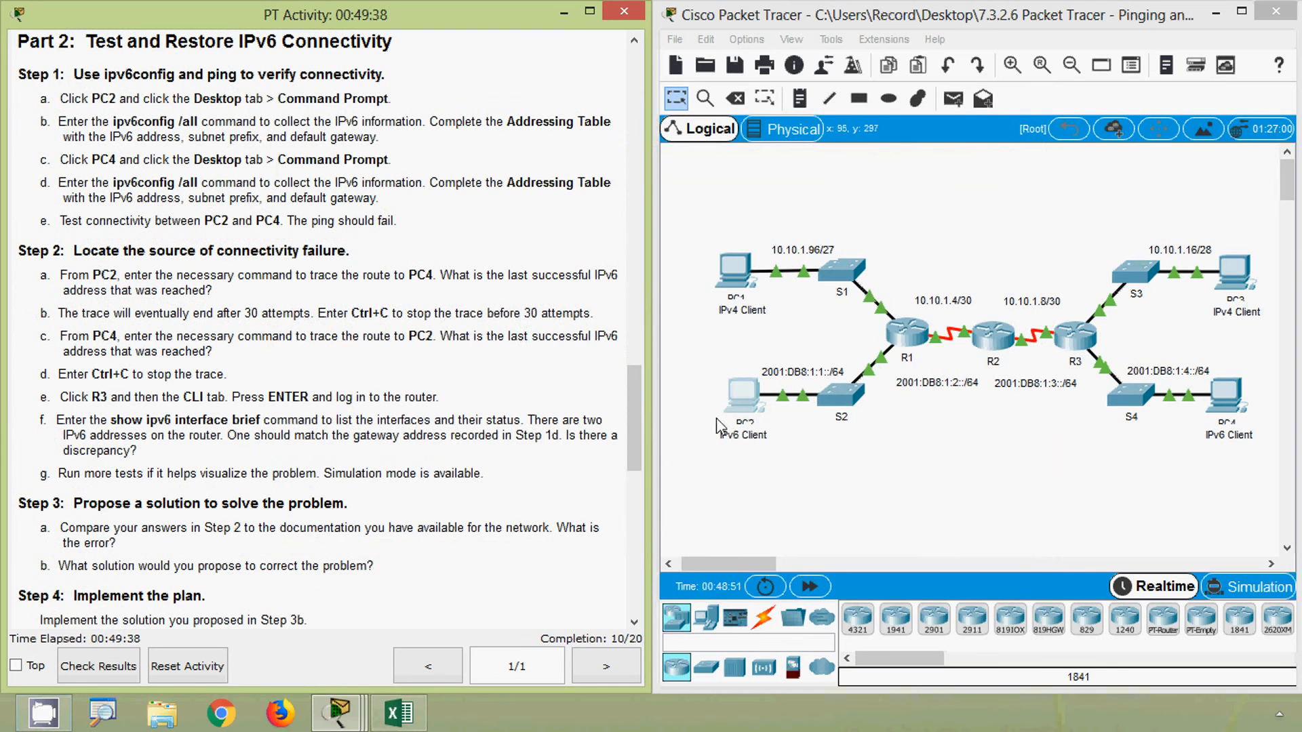
Reopen PC2's Command Prompt and trace the route to PC4 with tracert 2001:DB8:1:4::2.
left_click(744, 400)
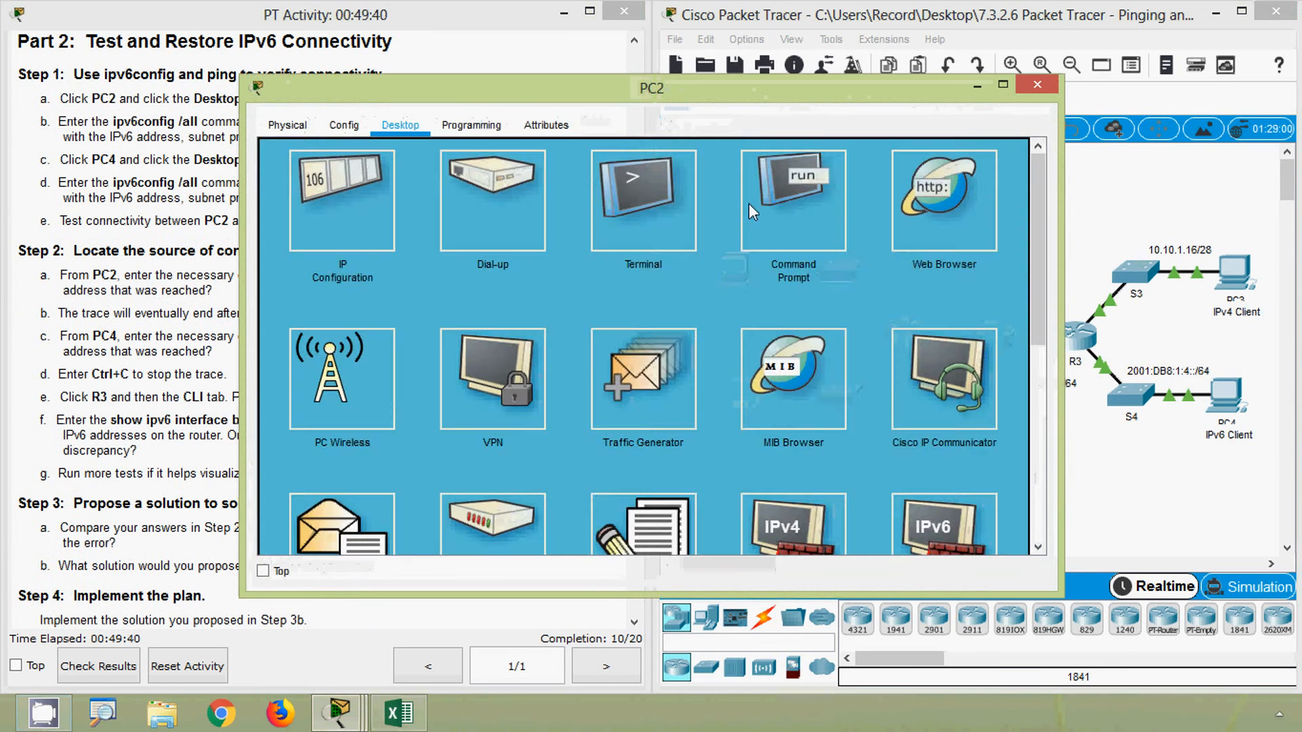
left_click(748, 204)
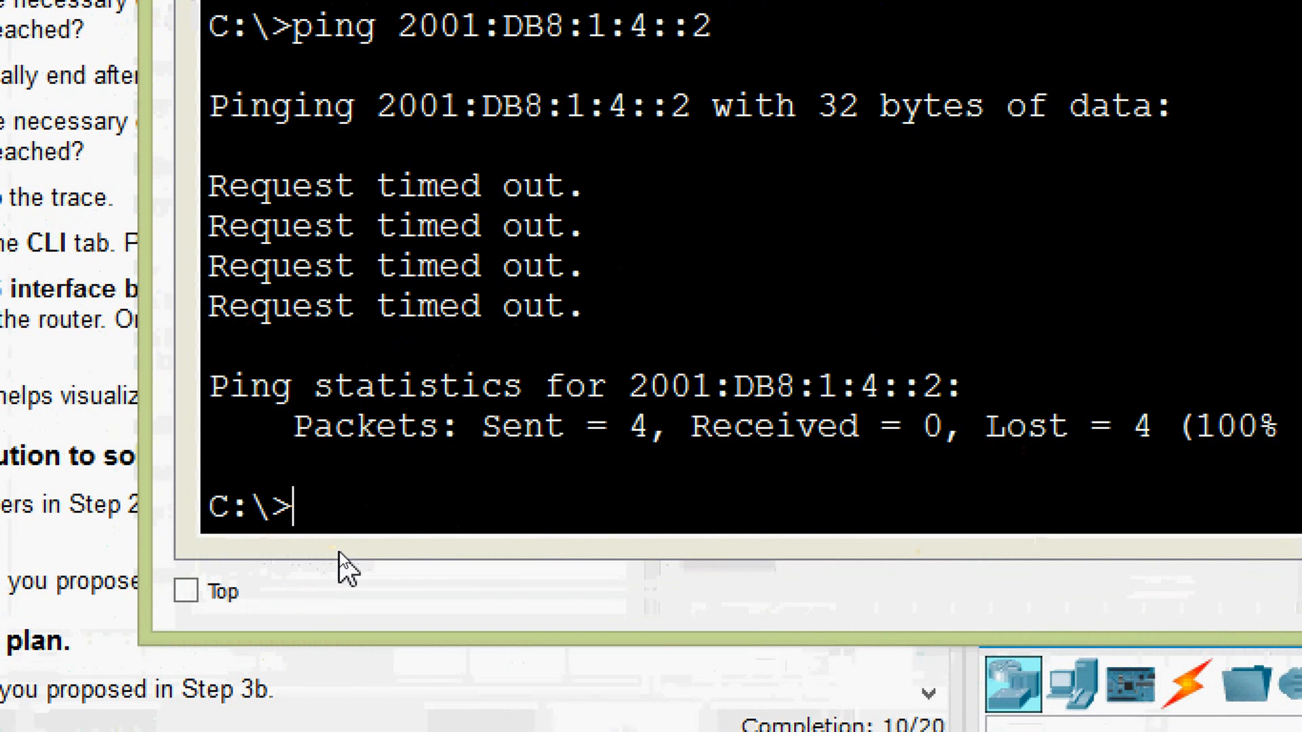
type("tracert")
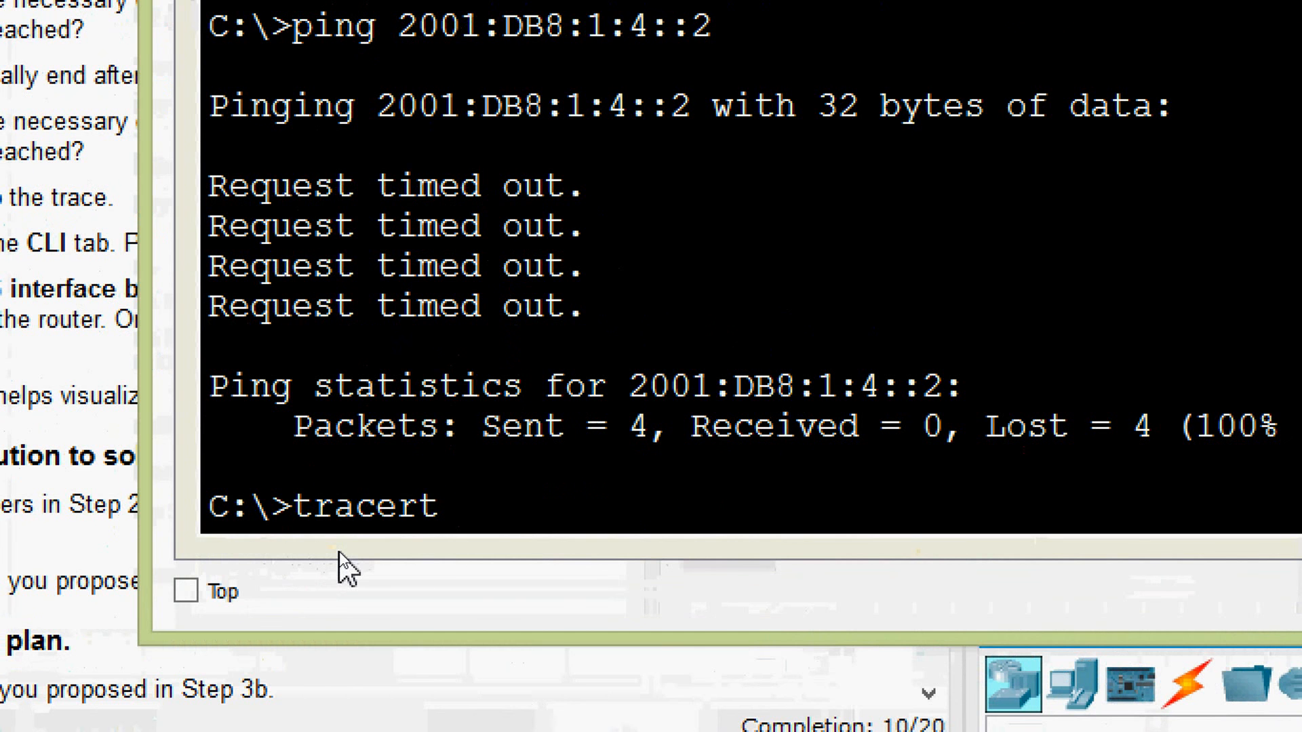
right_click(535, 500)
left_click(560, 561)
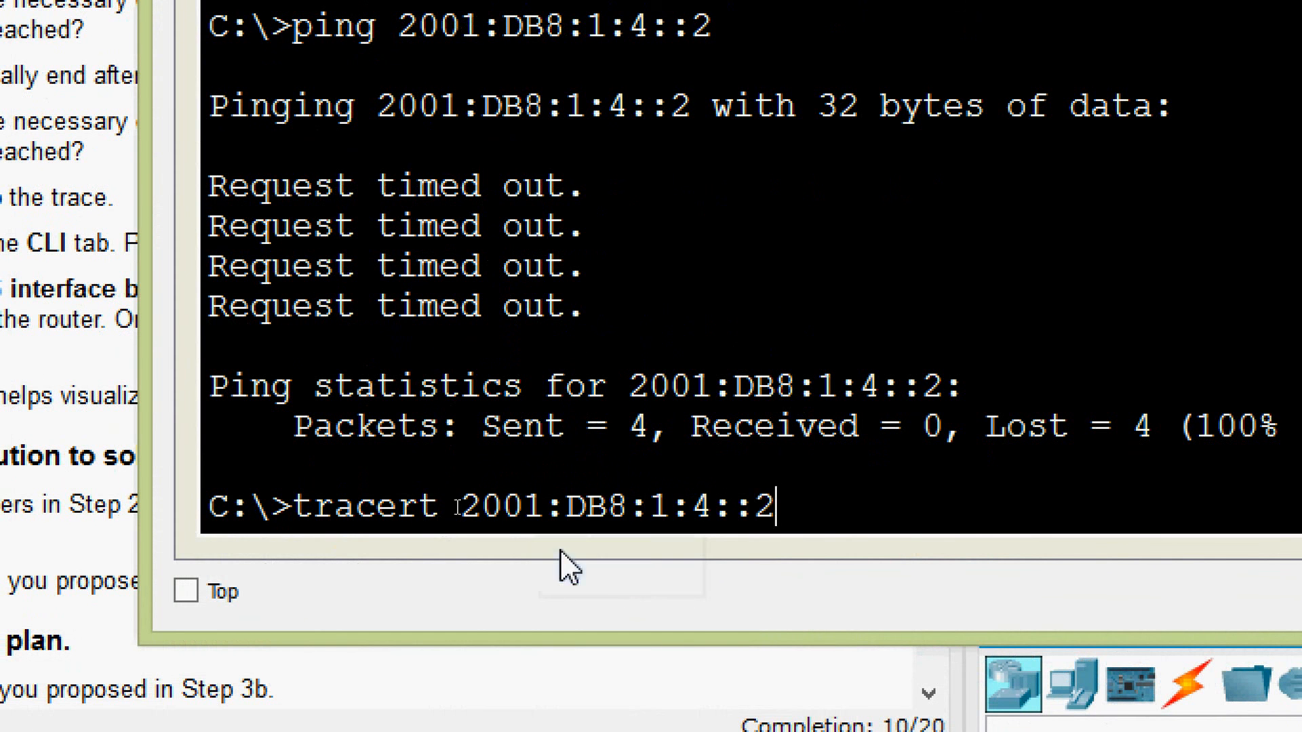
key("Return")
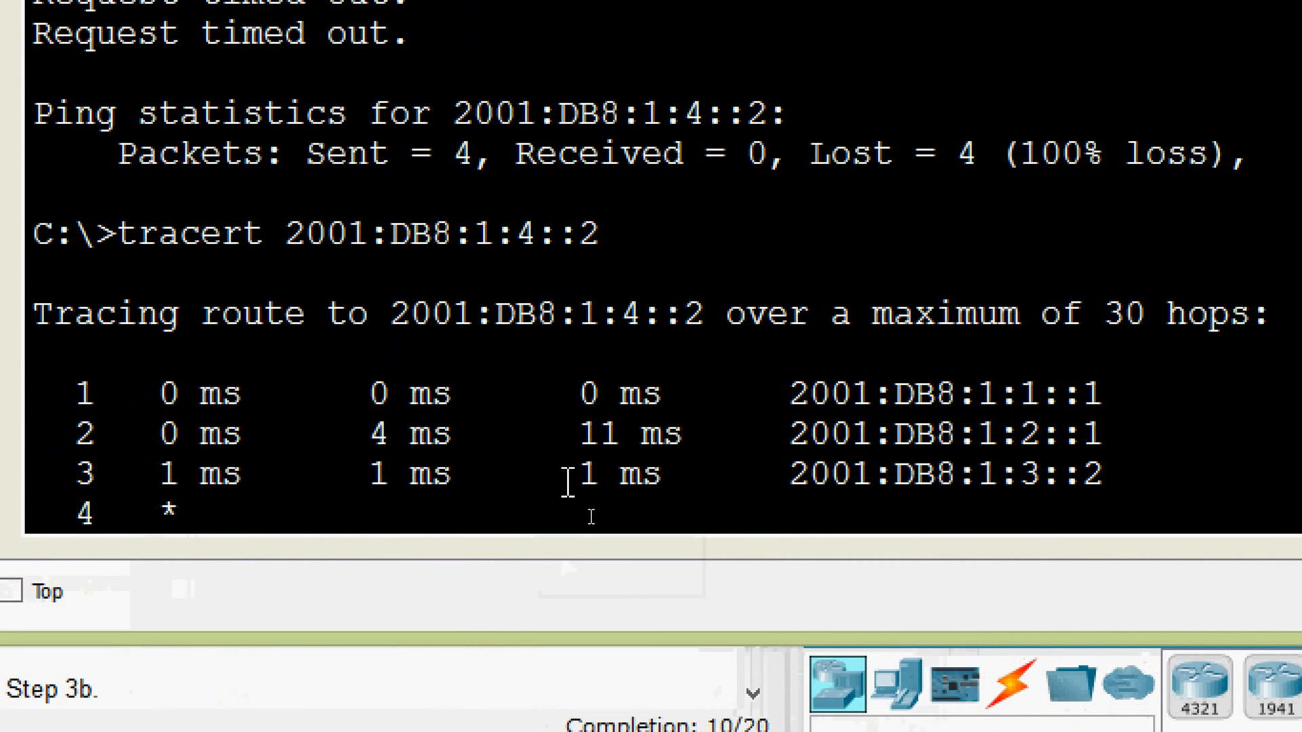
Examine the last IPv6 address reached in PC2's trace, stop the trace, and close the PC2 window.
left_click_drag(797, 478, 1117, 455)
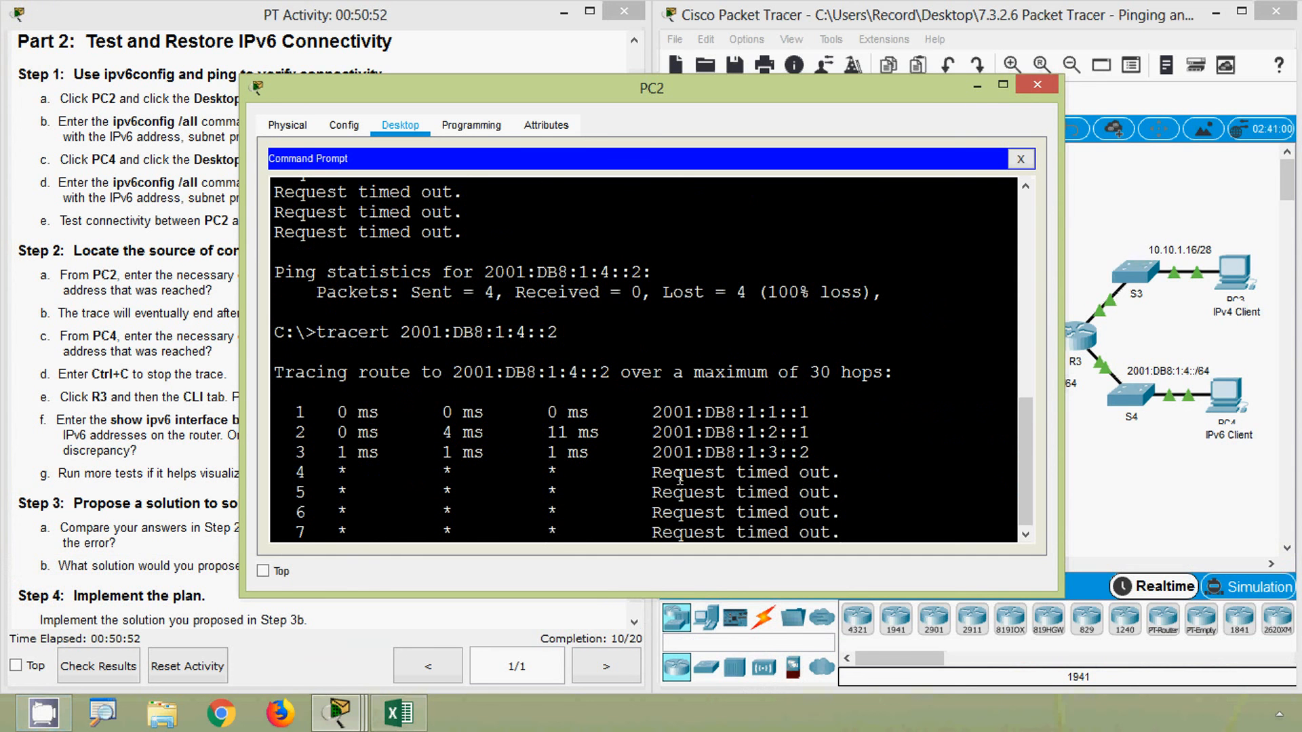
left_click_drag(656, 454, 779, 515)
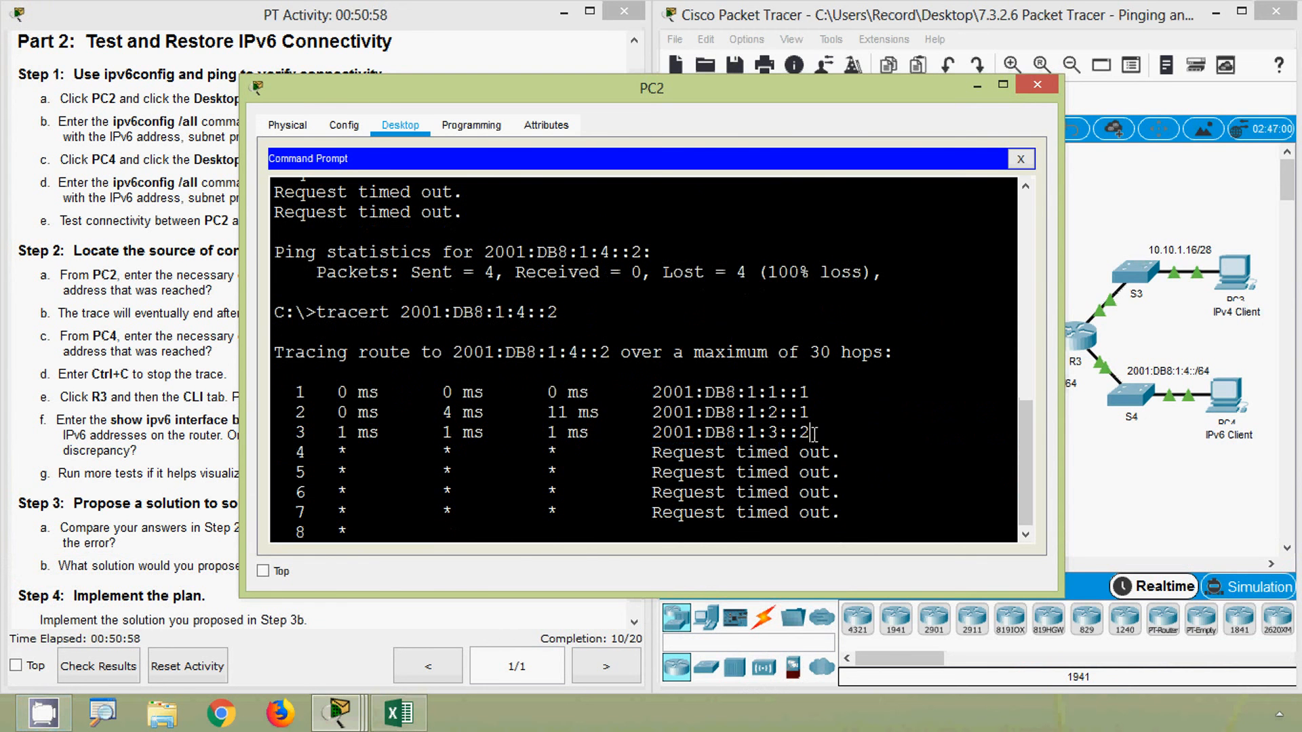
left_click_drag(810, 432, 662, 432)
left_click(719, 436)
key("ctrl+c")
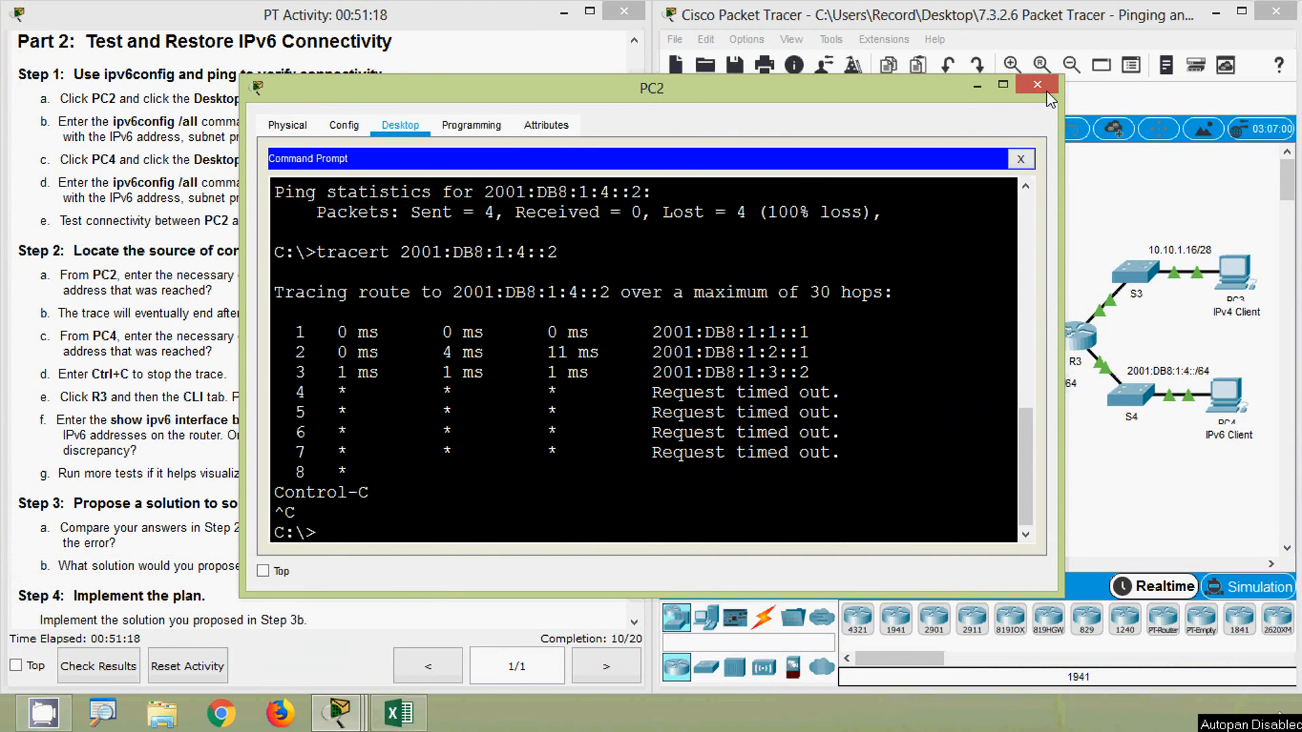
left_click(1040, 86)
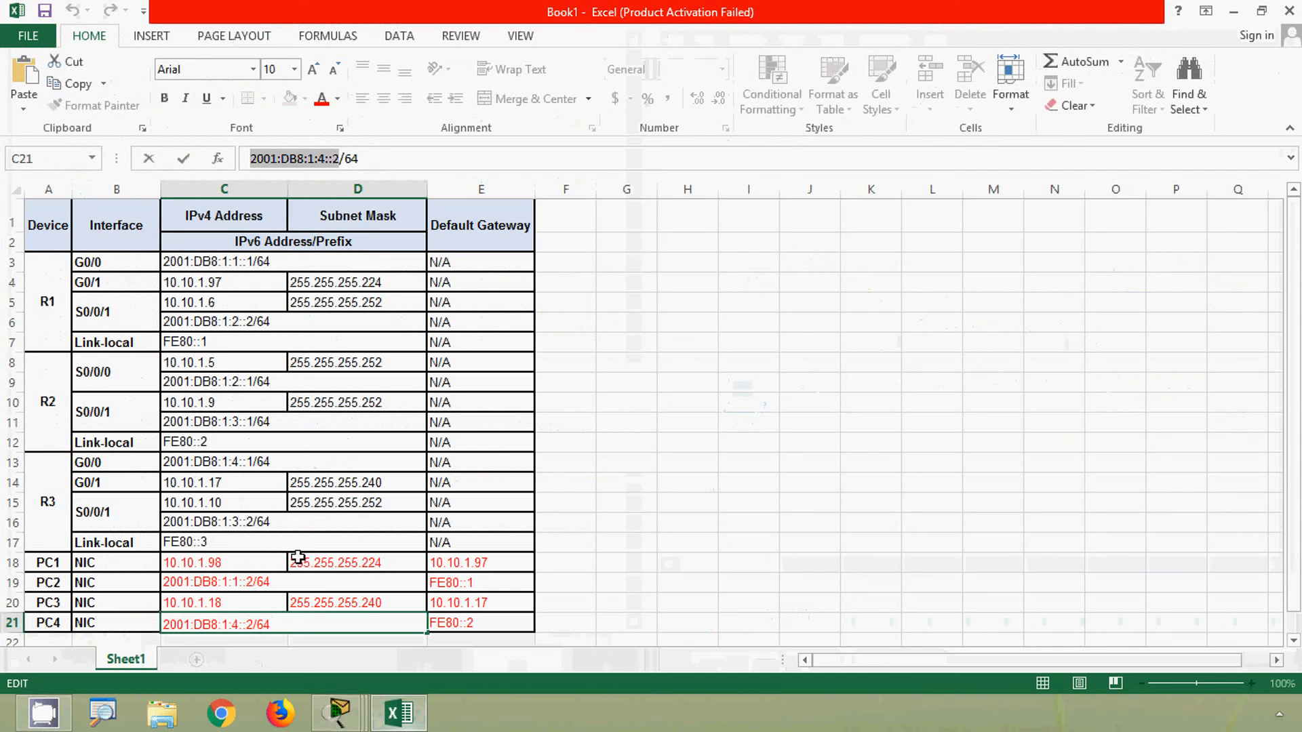
Copy PC2's IPv6 address 2001:DB8:1:1::2 without its prefix length from the Excel addressing table, and return to Packet Tracer.
left_click(399, 712)
left_click(249, 585)
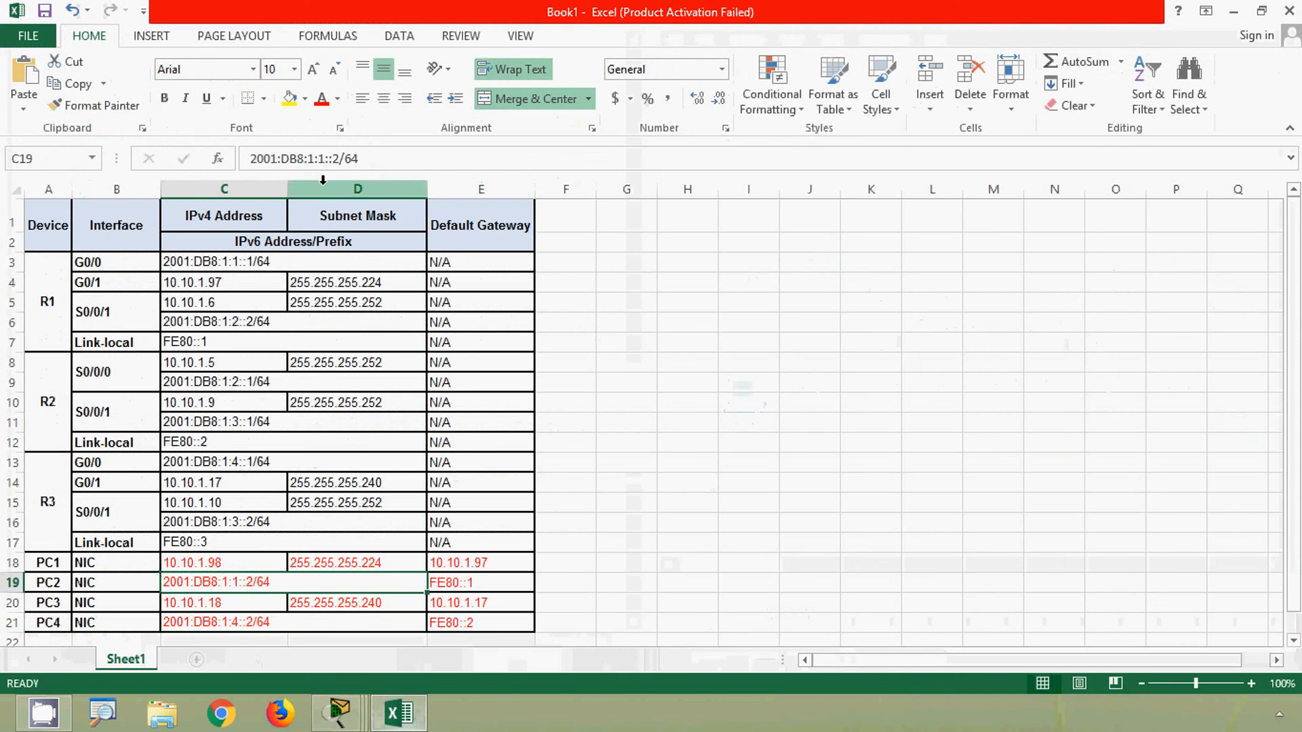
left_click_drag(339, 163, 250, 160)
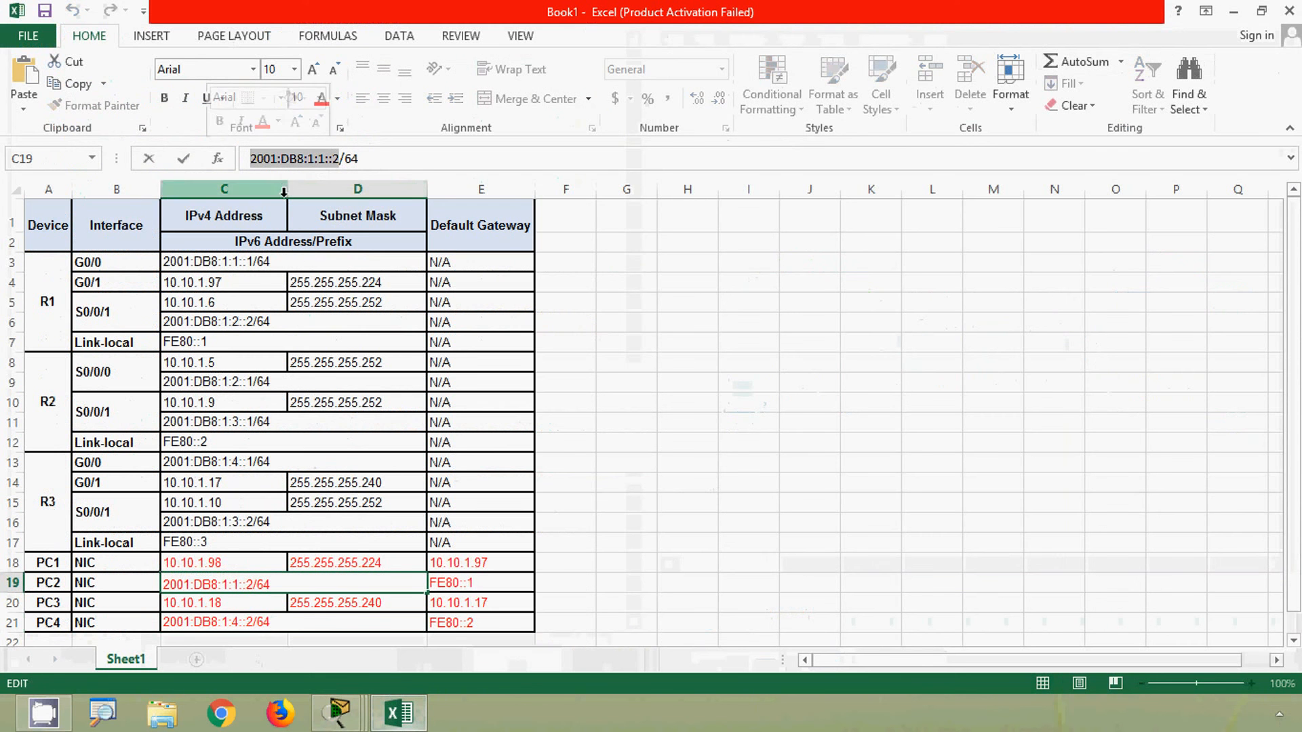
left_click(1234, 11)
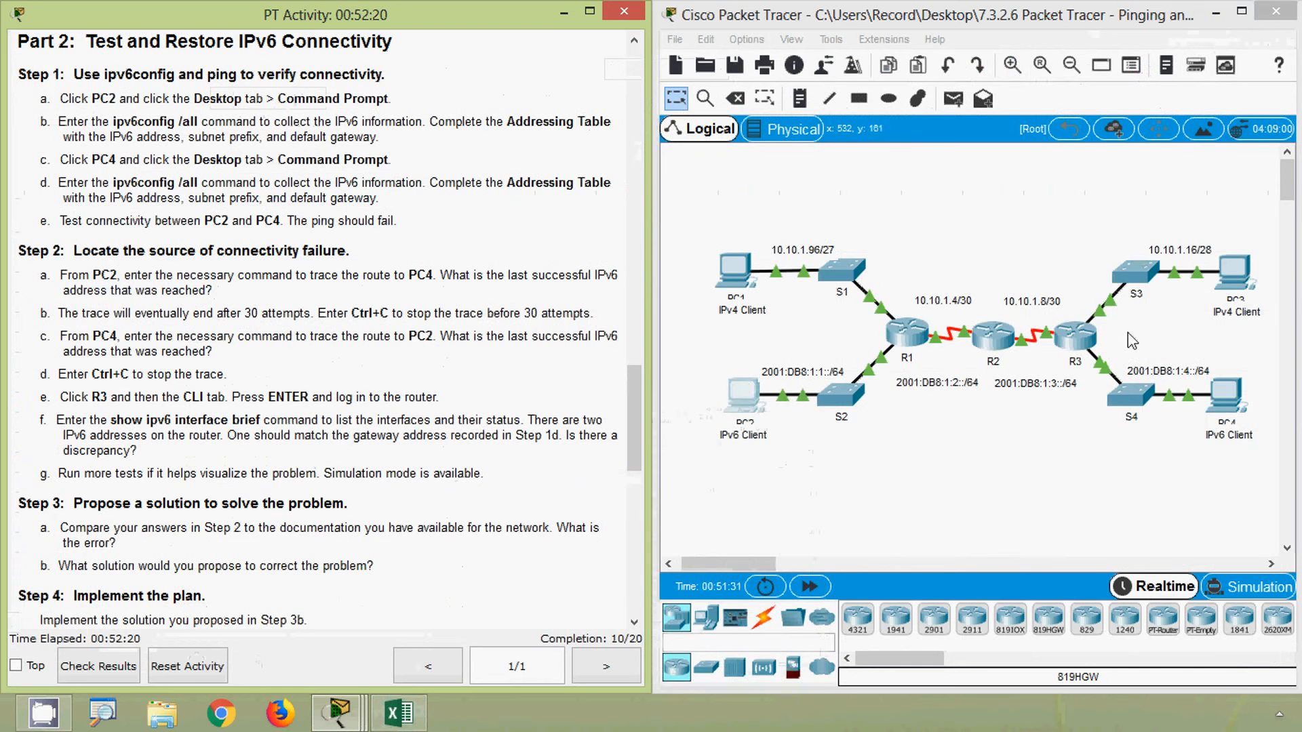
Open the Command Prompt on PC4 and trace the route to PC2 with tracert 2001:DB8:1:1::2.
left_click(1226, 397)
left_click(930, 196)
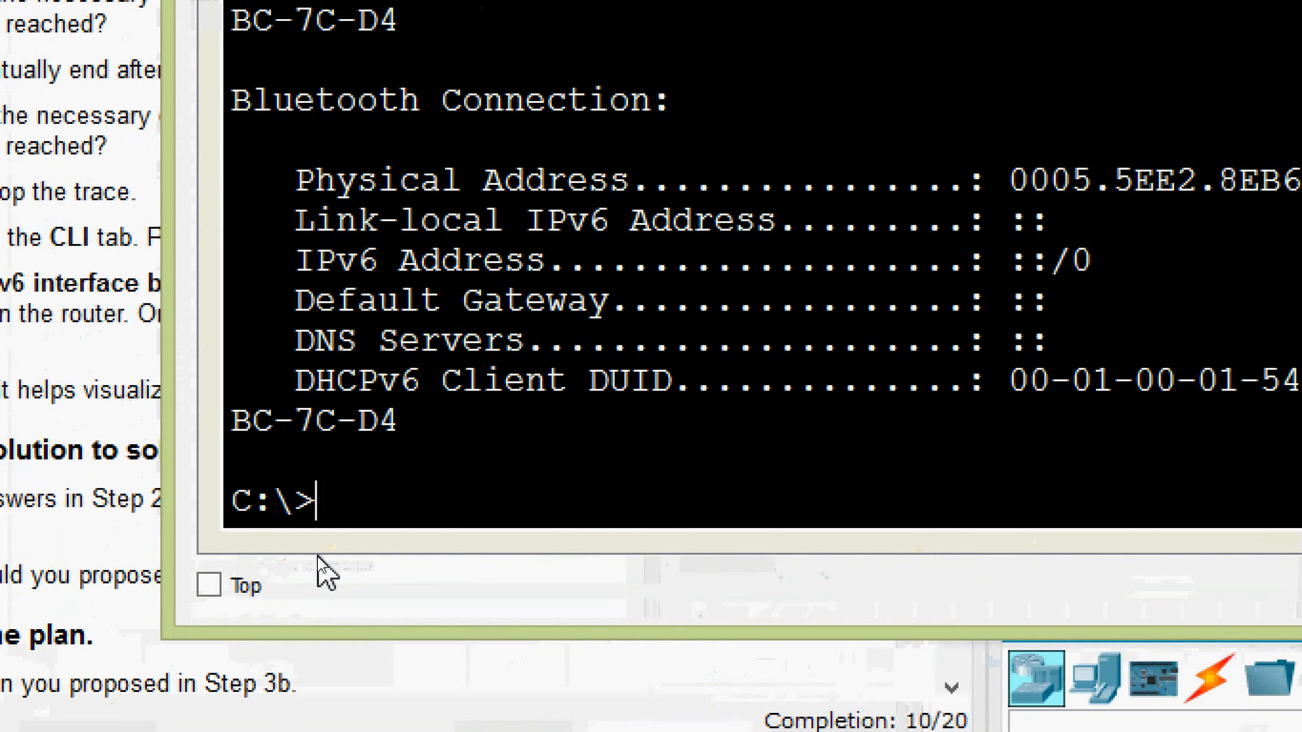
type("tracert")
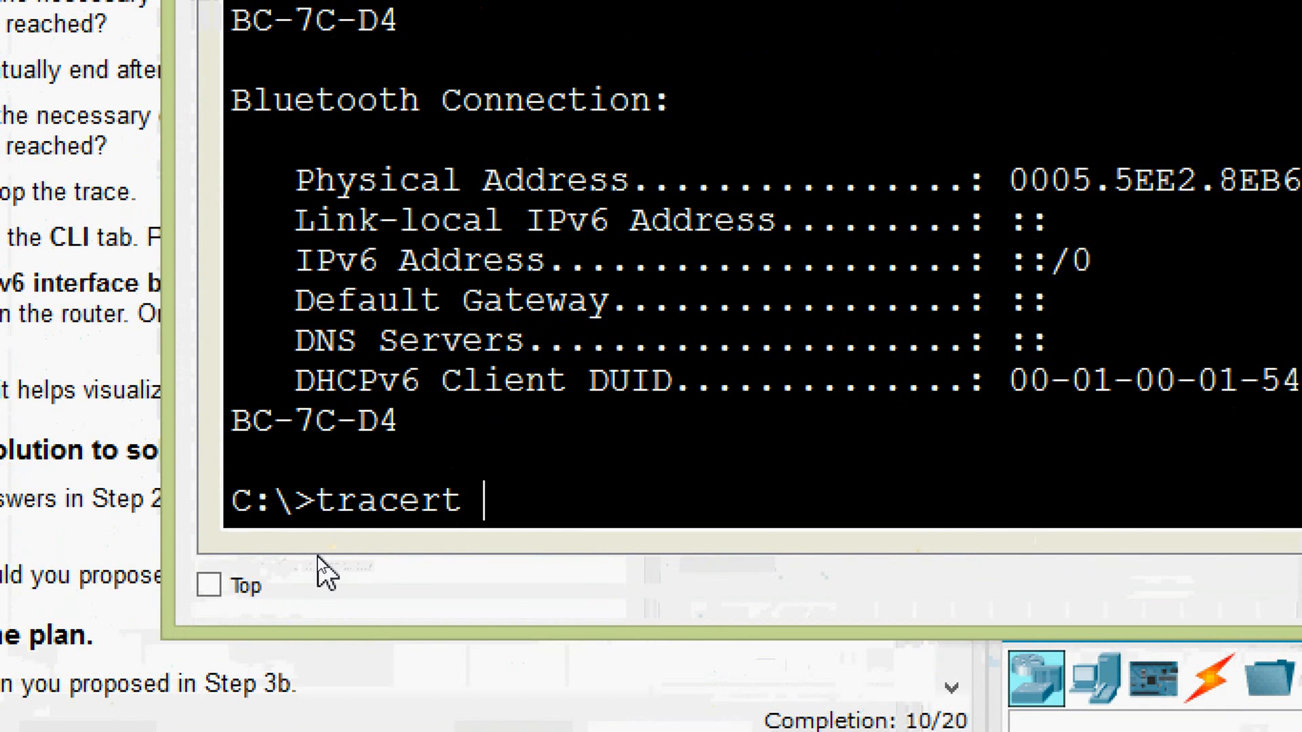
right_click(533, 502)
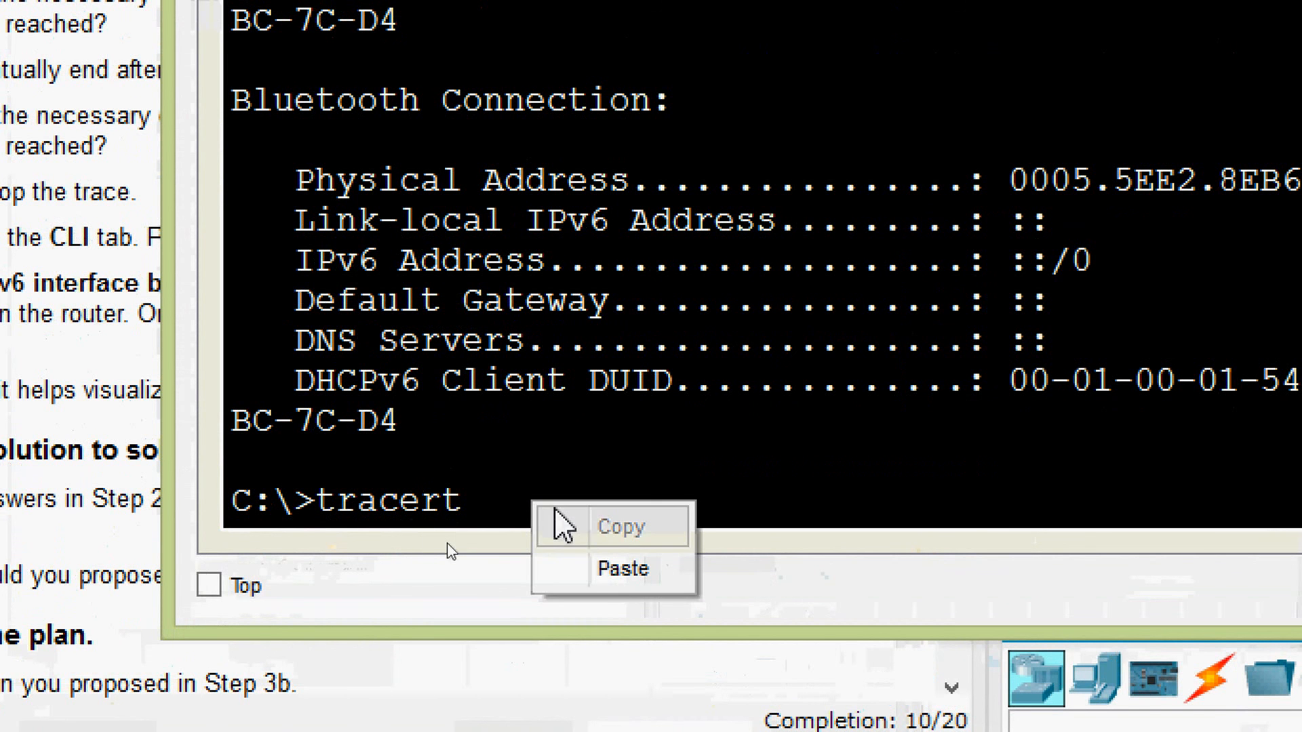
left_click(594, 568)
key("Return")
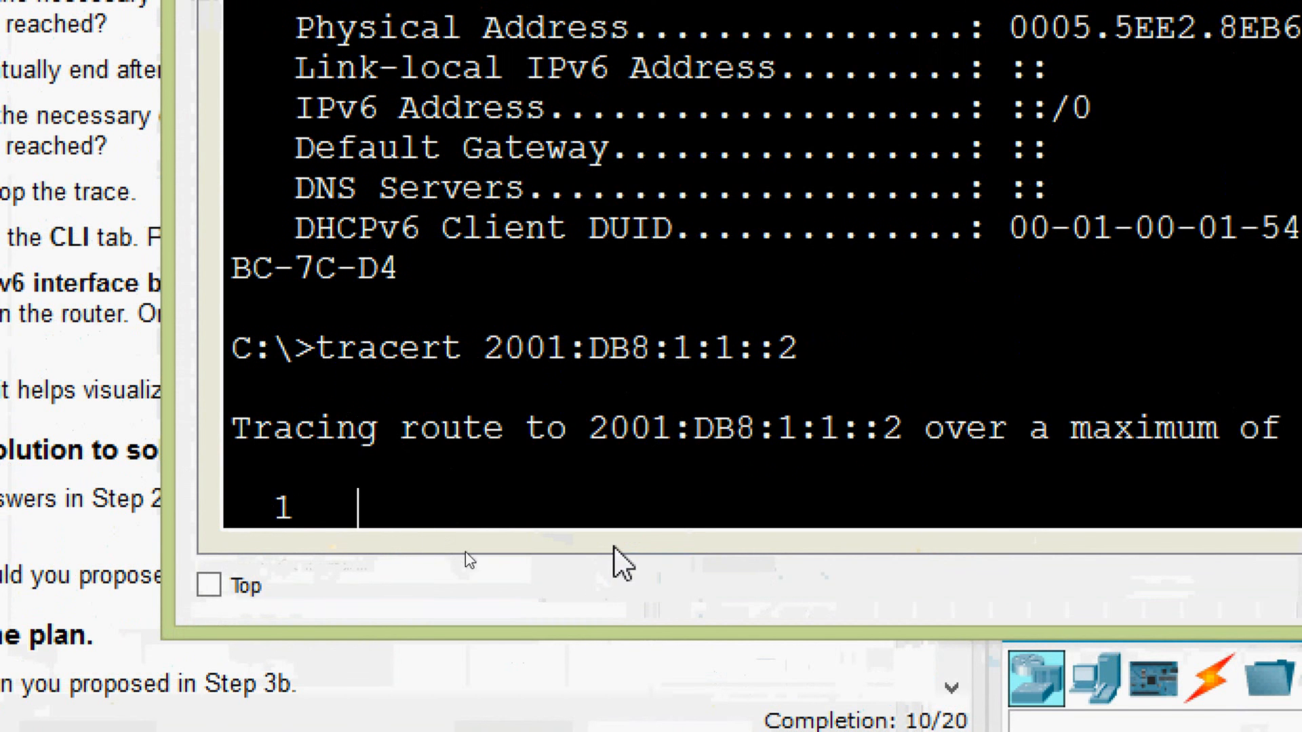
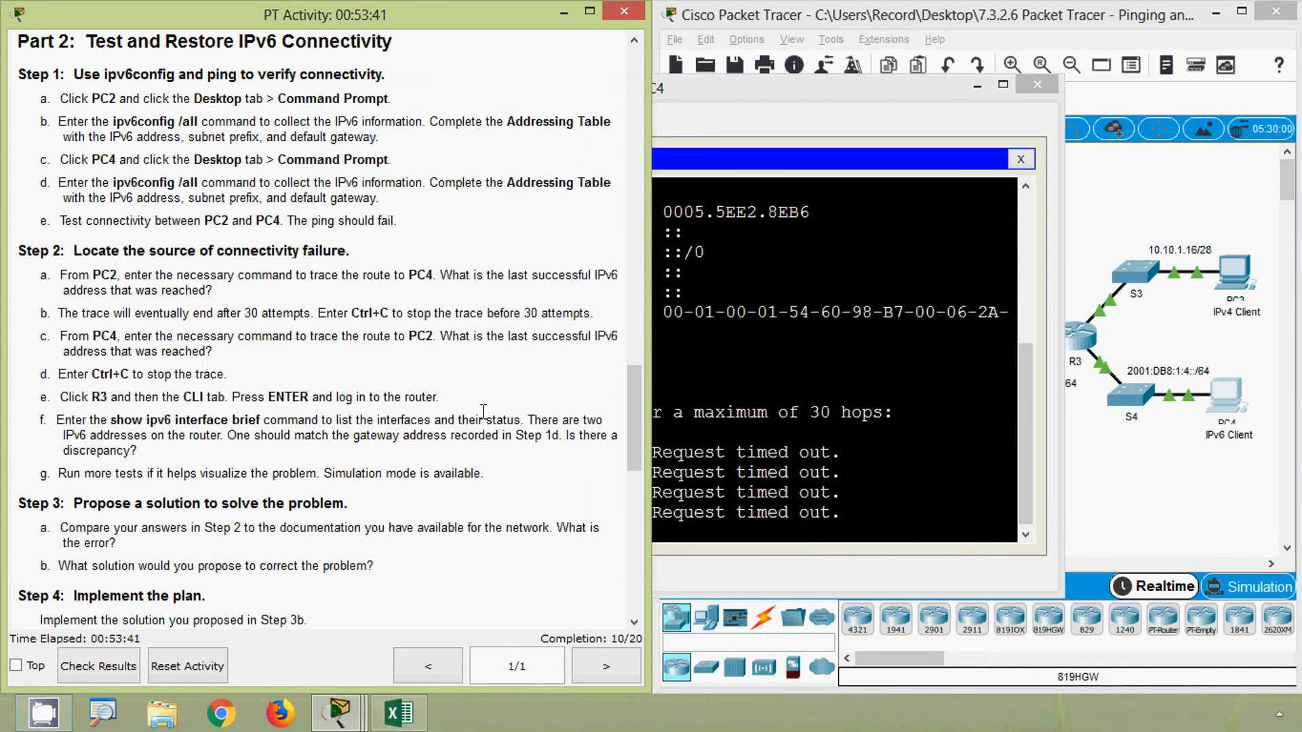
Check PC4's trace against the instructions, stop the trace, and close the PC4 window.
left_click(770, 449)
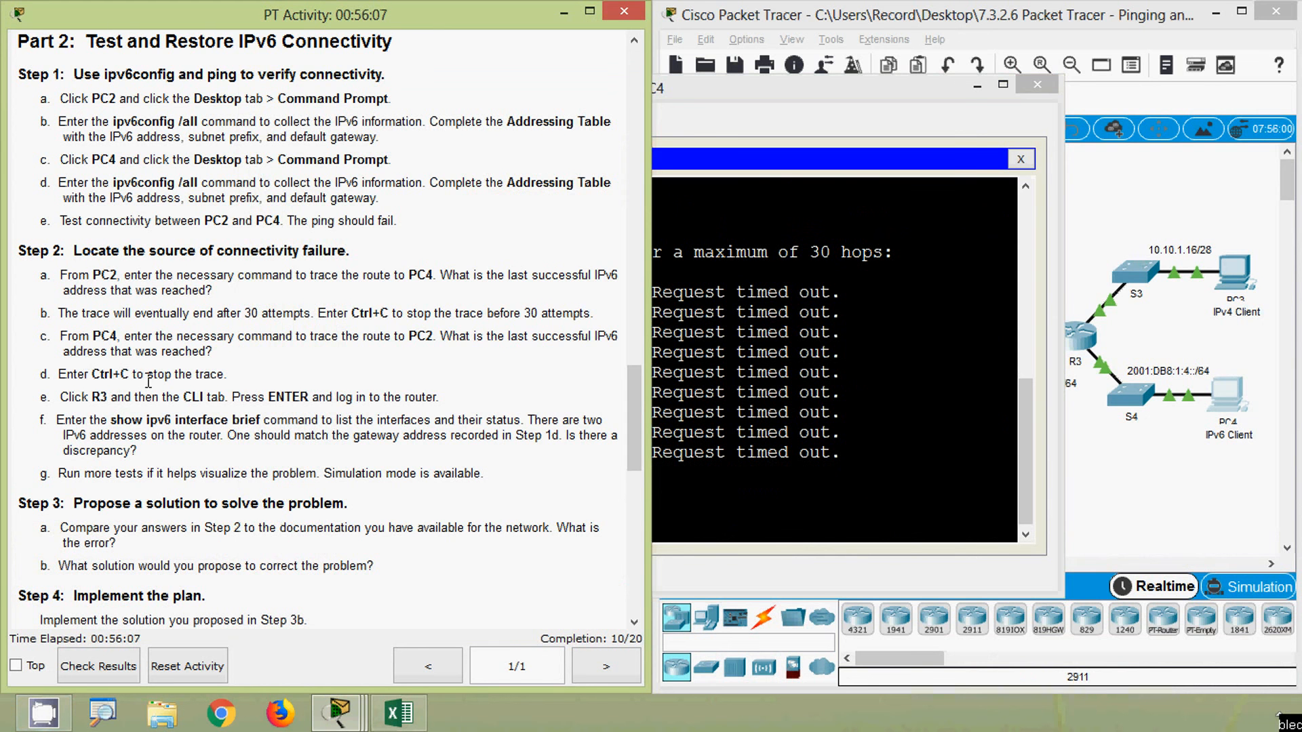
left_click(701, 460)
key("ctrl+c")
left_click(176, 459)
left_click(856, 428)
left_click(1036, 86)
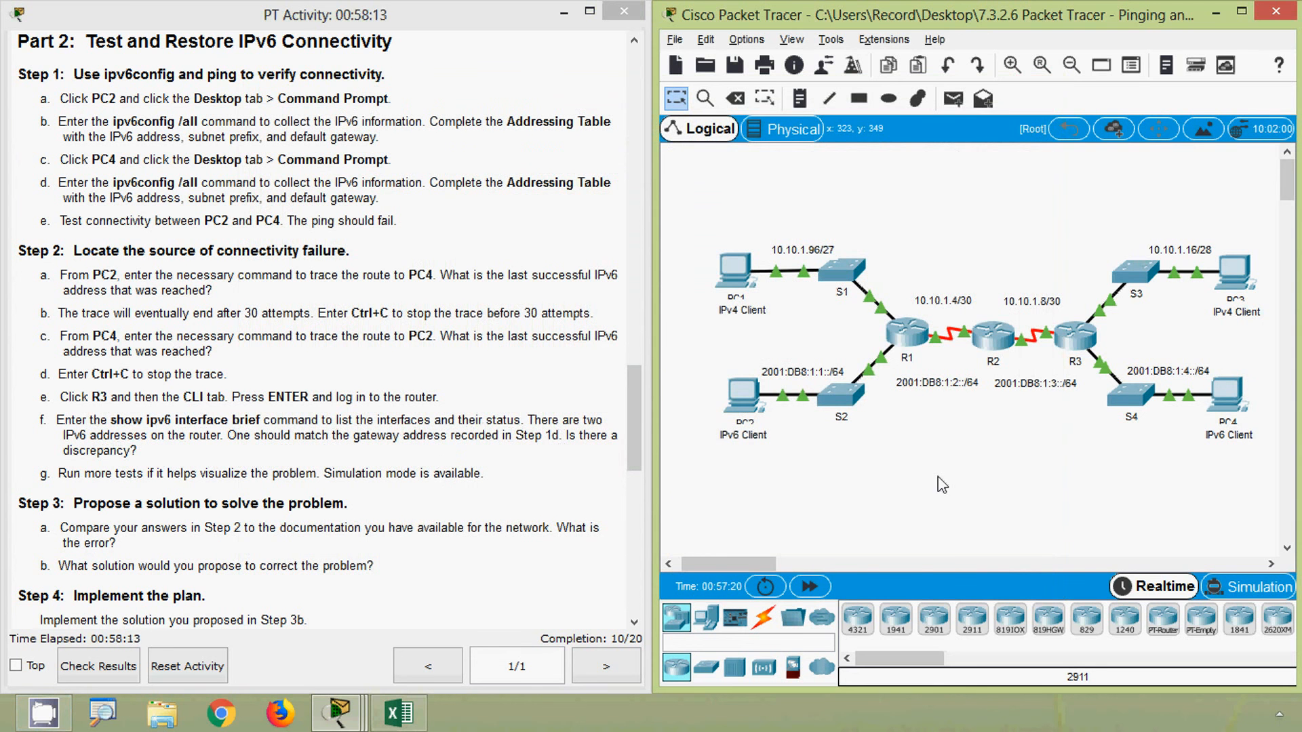
Open the command line of router R3 and enter privileged EXEC mode with enable.
left_click(1083, 347)
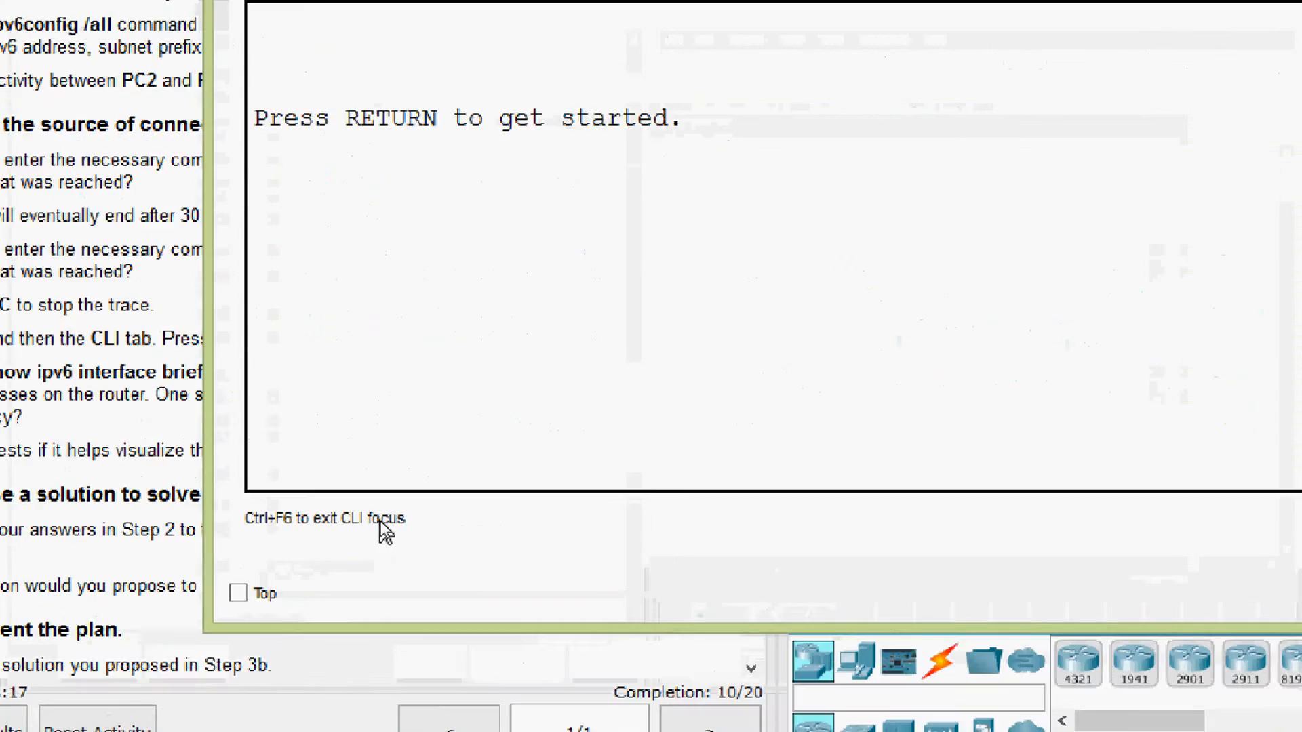
key("Return")
key("Return")
type("ena")
key("Tab")
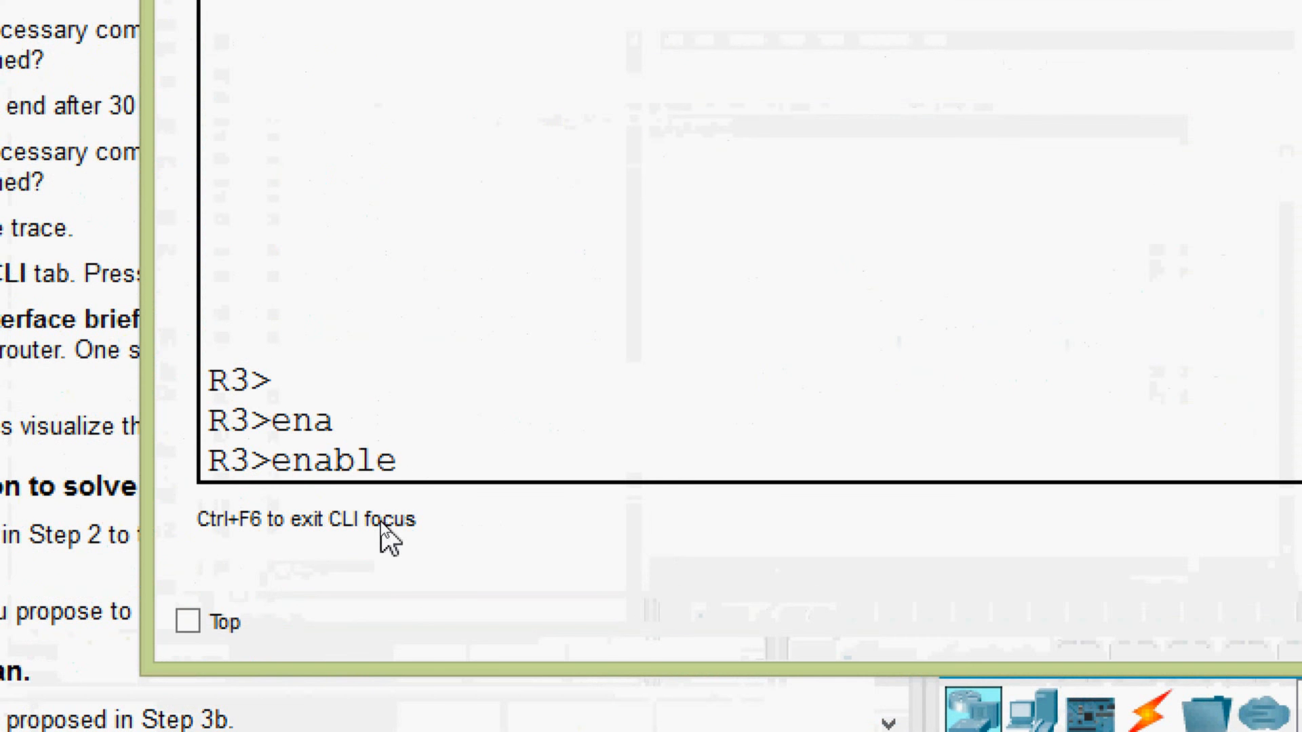
key("Return")
Run show ipv6 interface brief on R3 to list its IPv6 interfaces and their status.
type("sh")
key("Tab")
type("ipv")
key("Tab")
type("i")
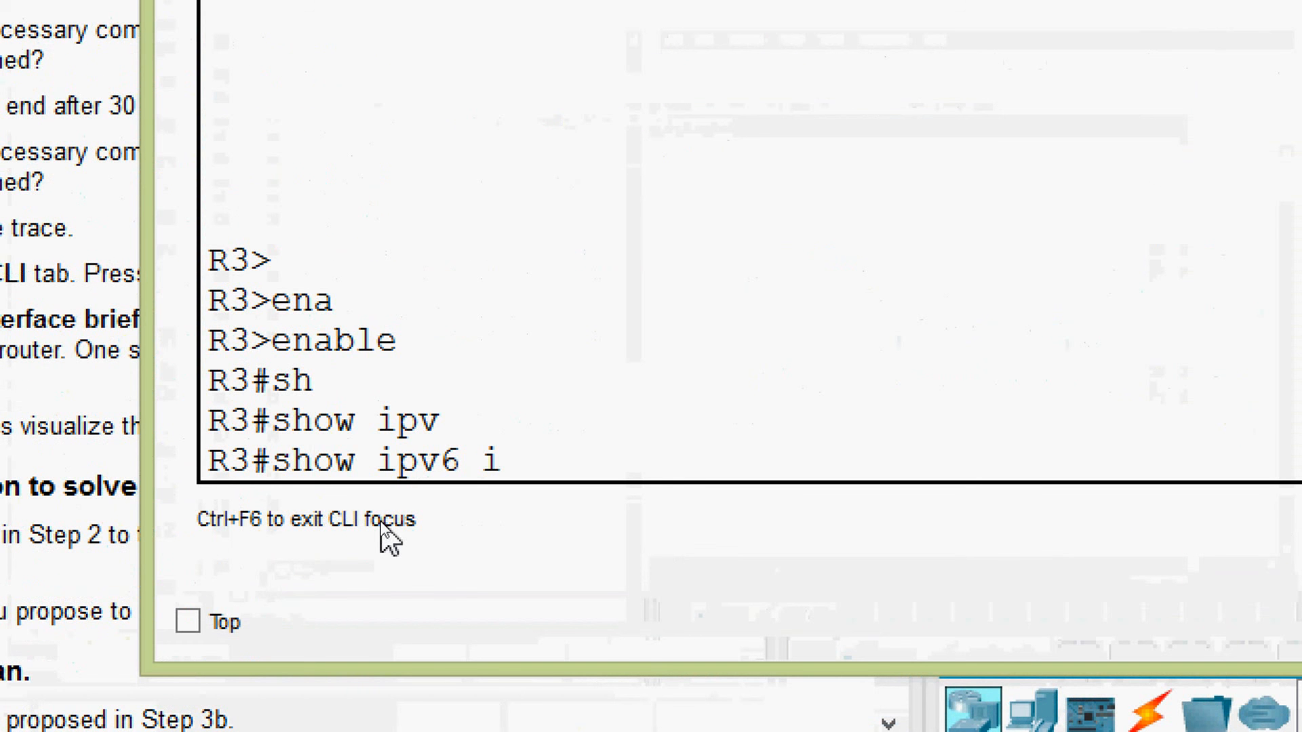
type("nter")
key("Tab")
type("brief")
key("Return")
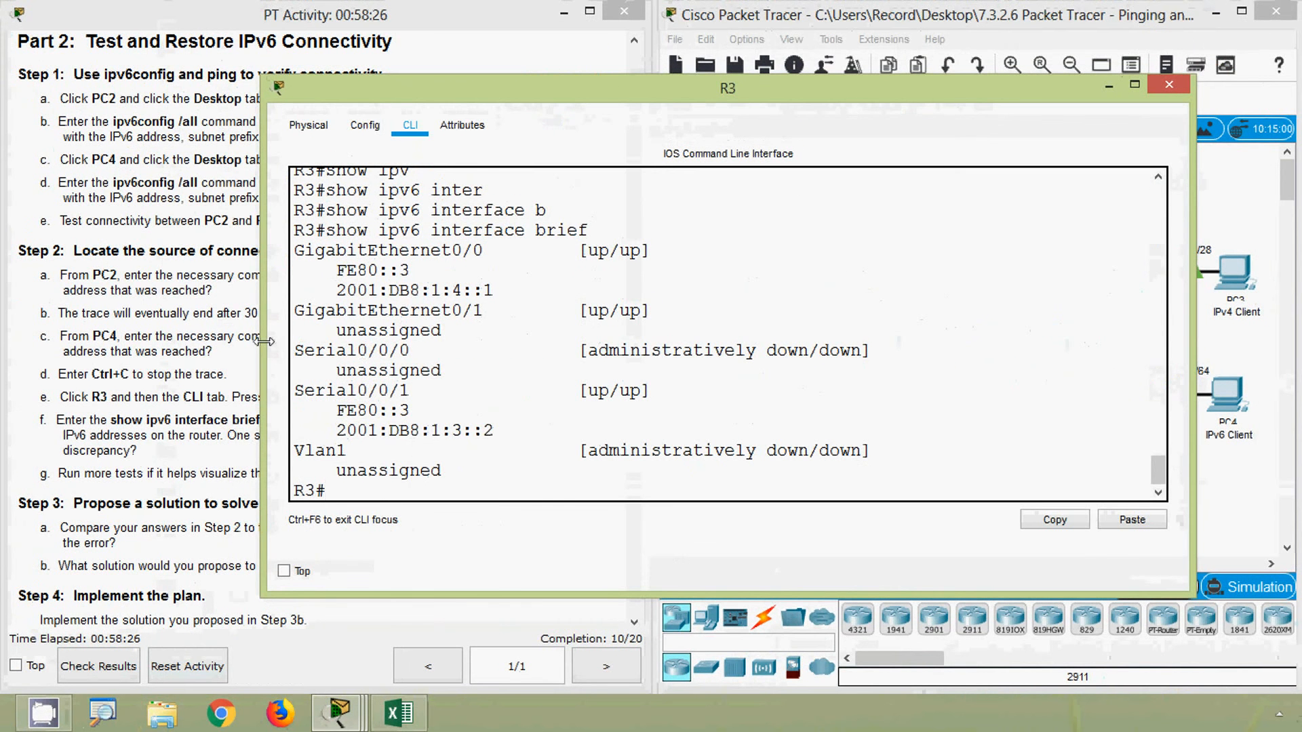
Widen the R3 window and compare the listed GigabitEthernet0/0 IPv6 addresses with the network topology and the activity instructions.
left_click_drag(265, 341, 108, 341)
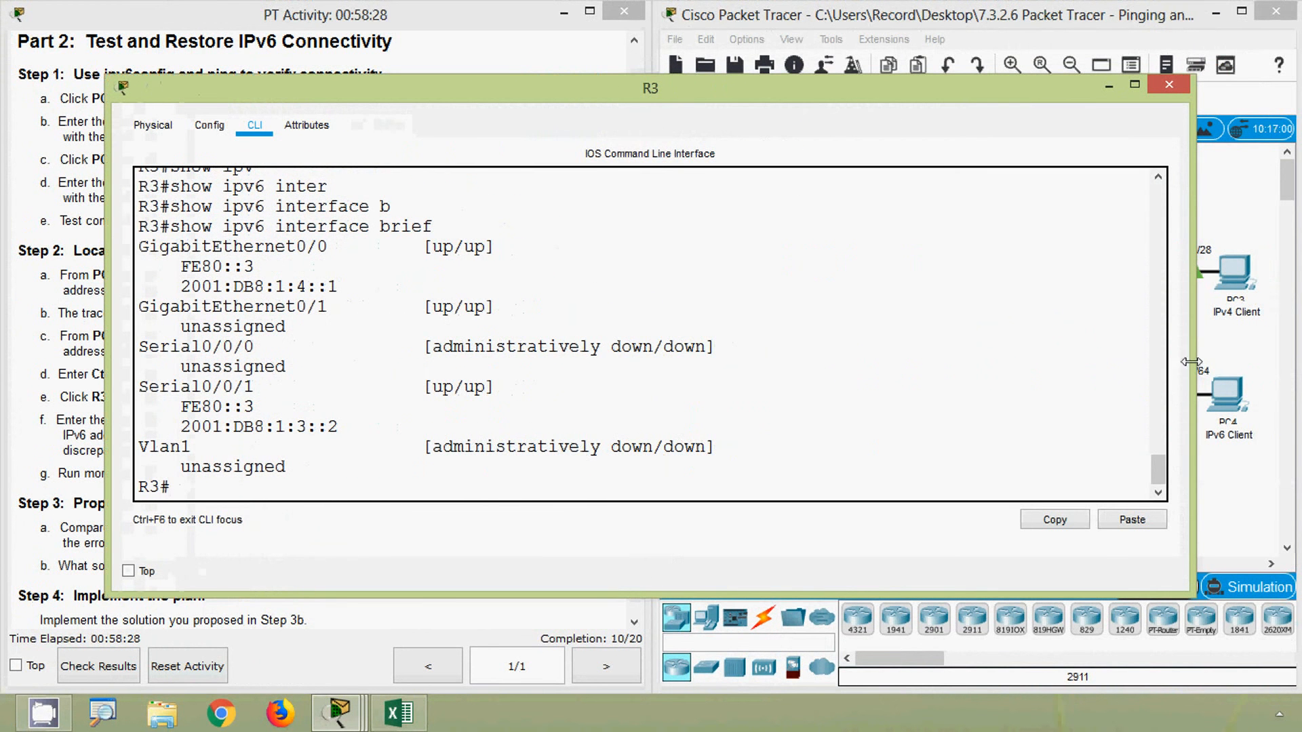
left_click_drag(1191, 362, 1204, 362)
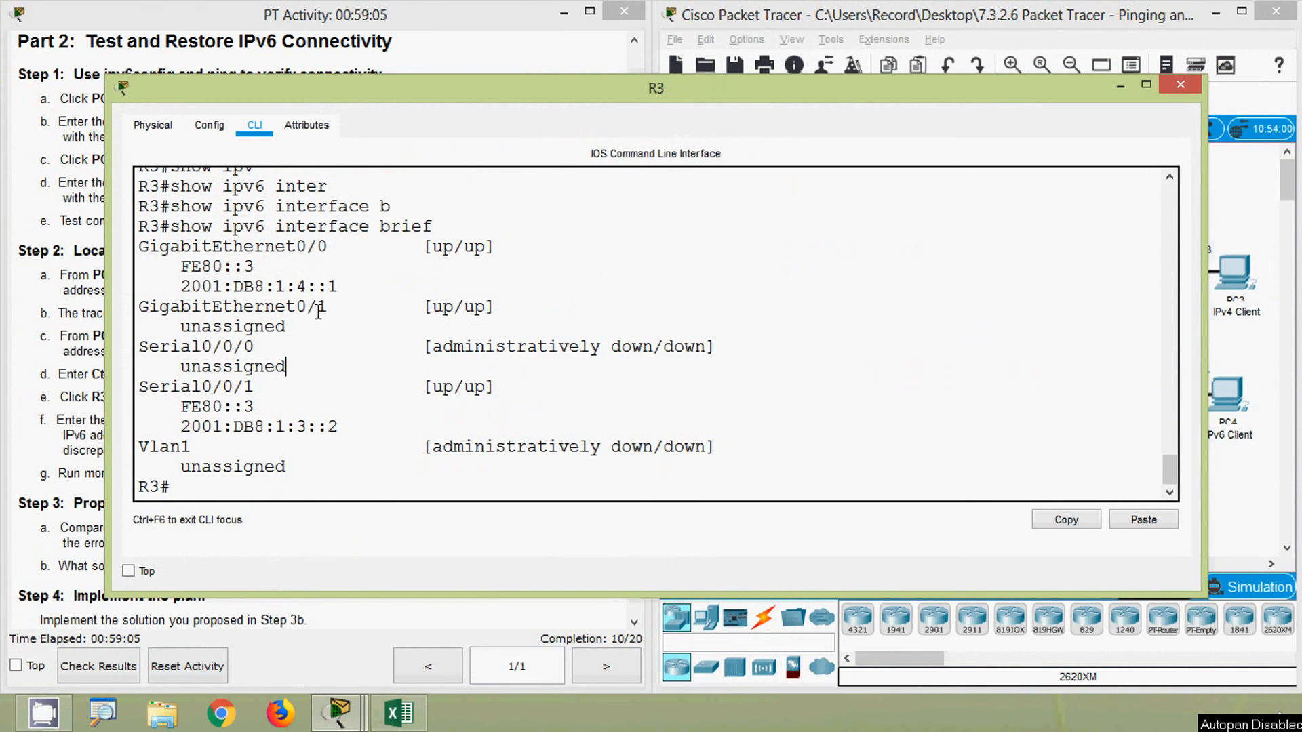
left_click_drag(141, 247, 189, 288)
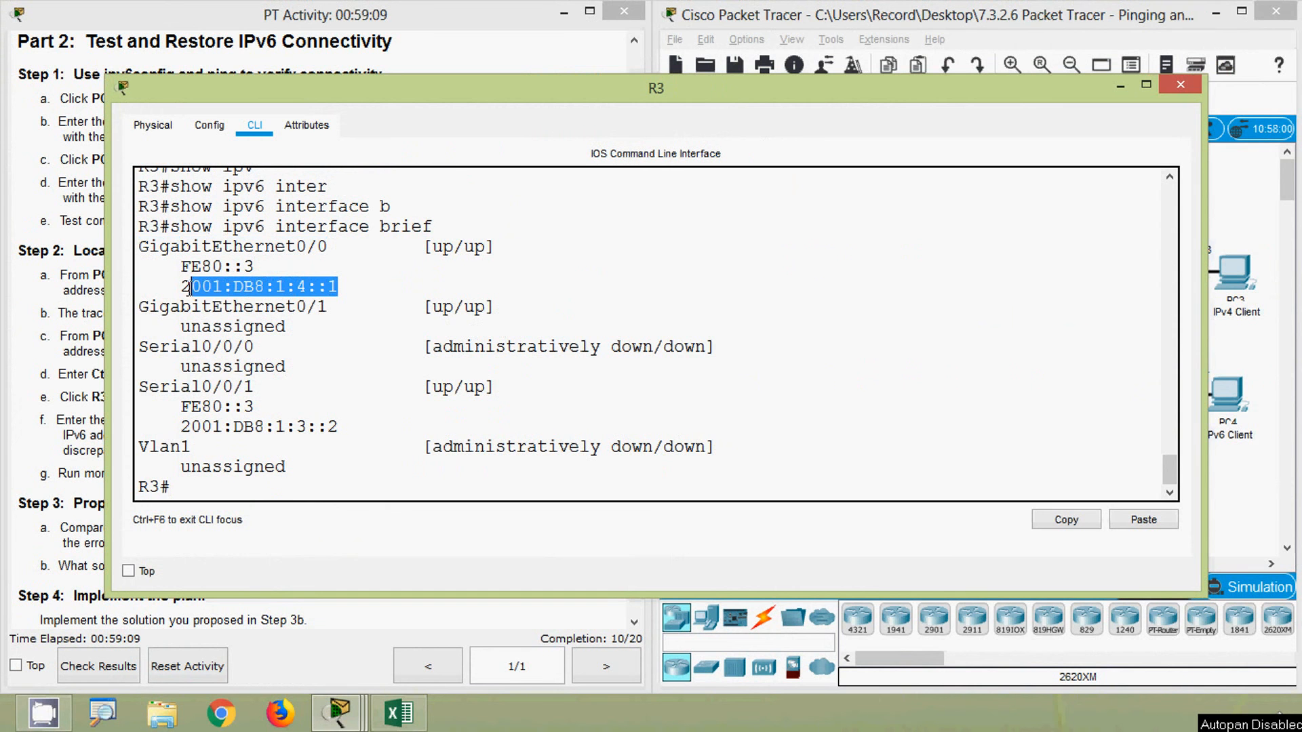
left_click(1219, 496)
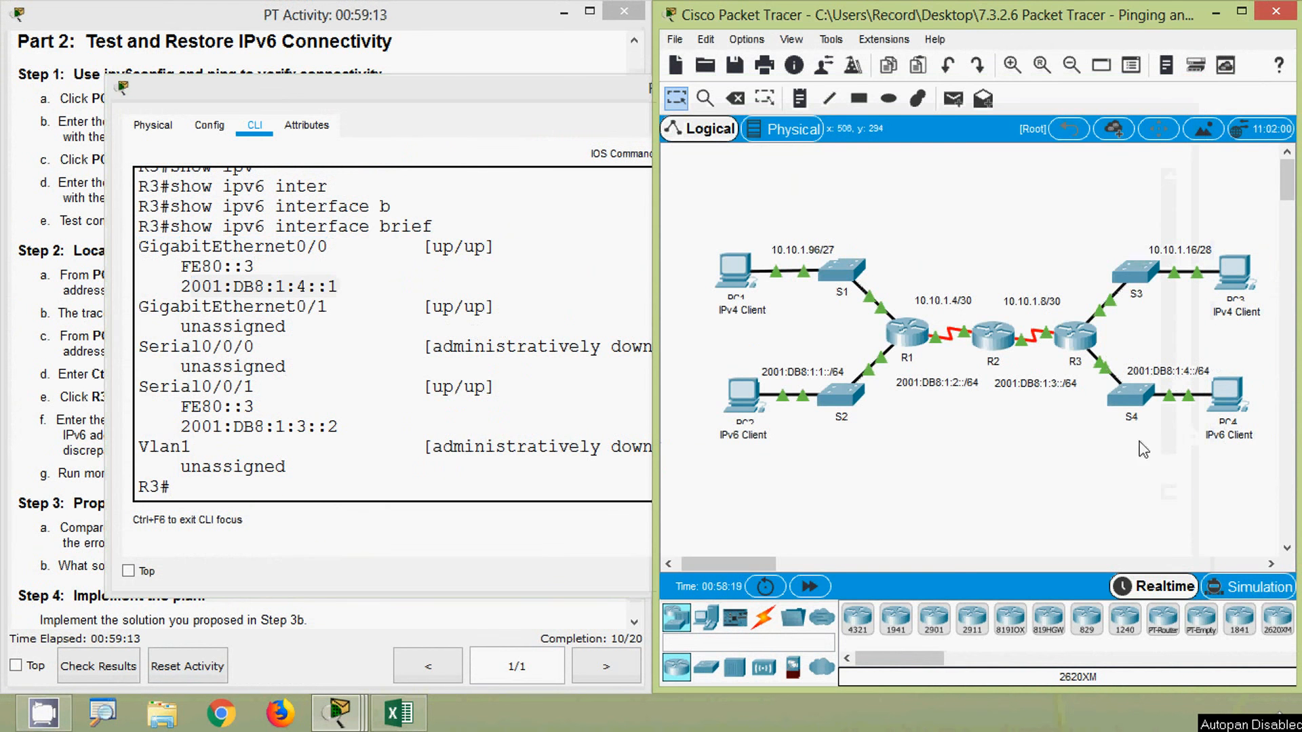
left_click(367, 329)
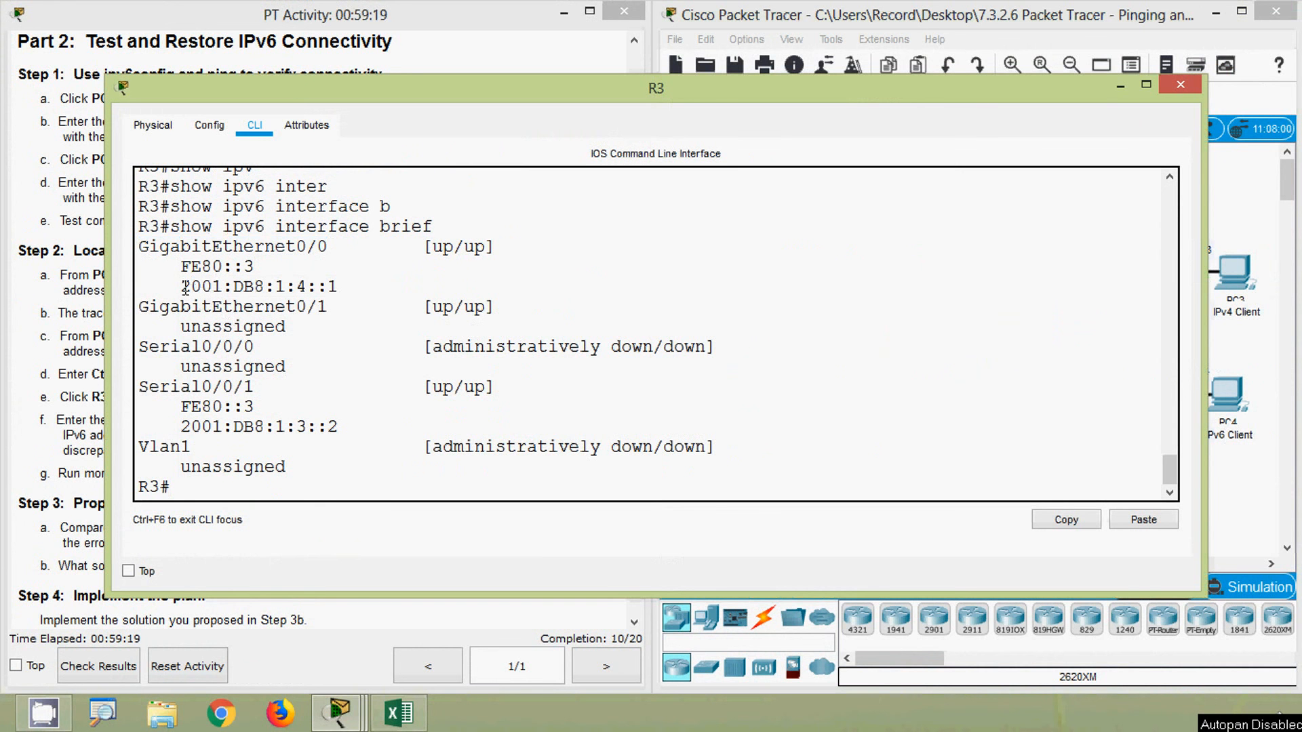
left_click_drag(181, 286, 342, 288)
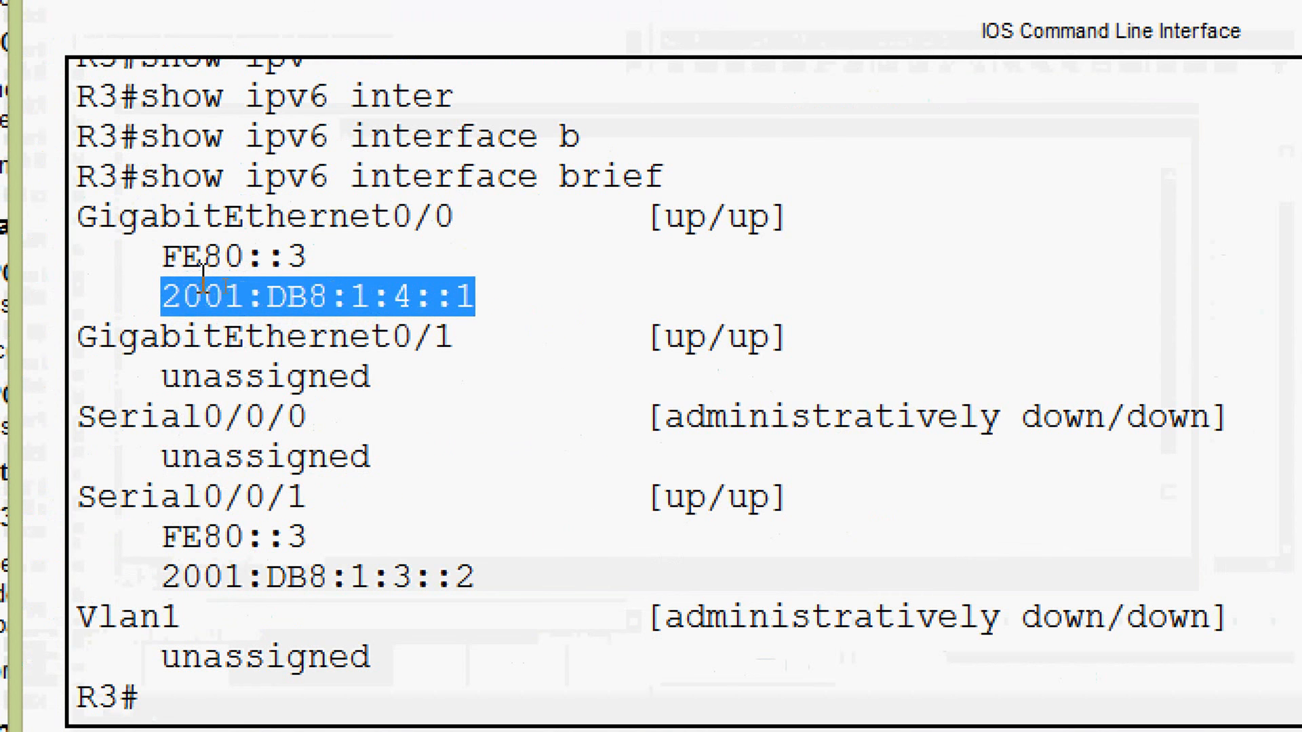
left_click(252, 297)
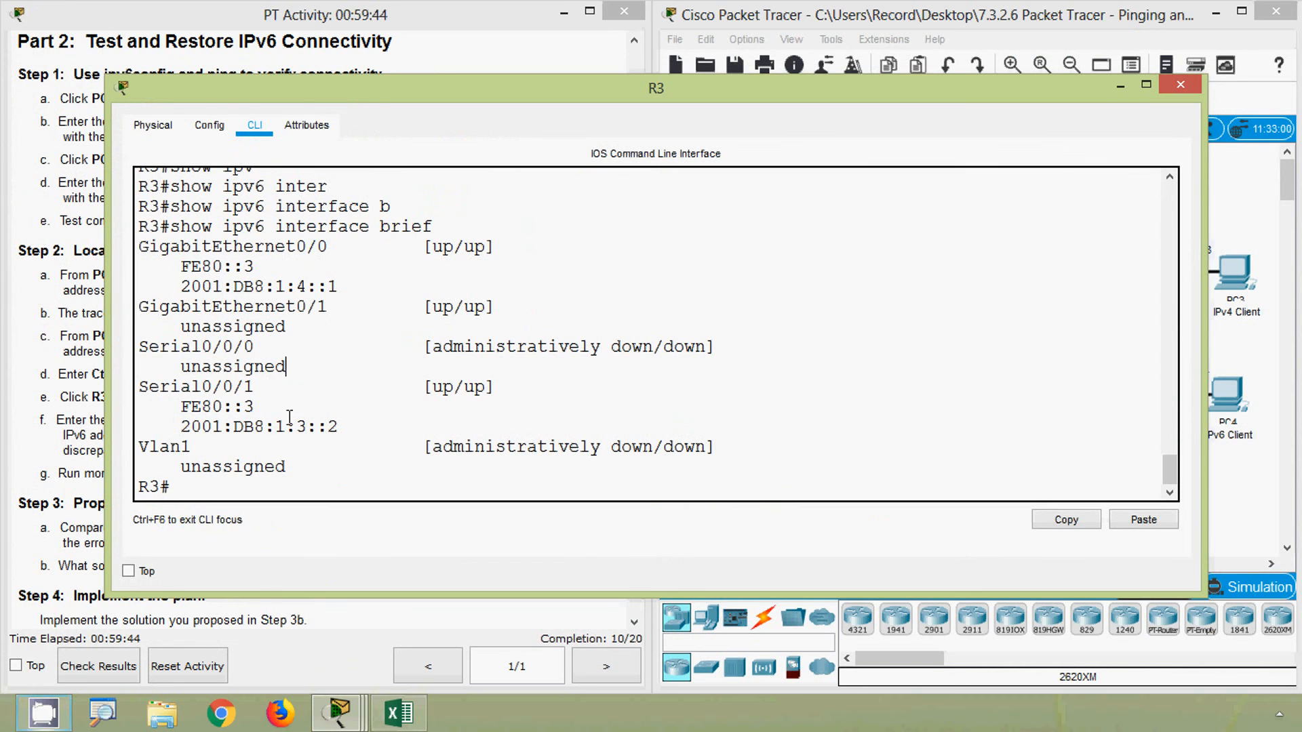
left_click(92, 416)
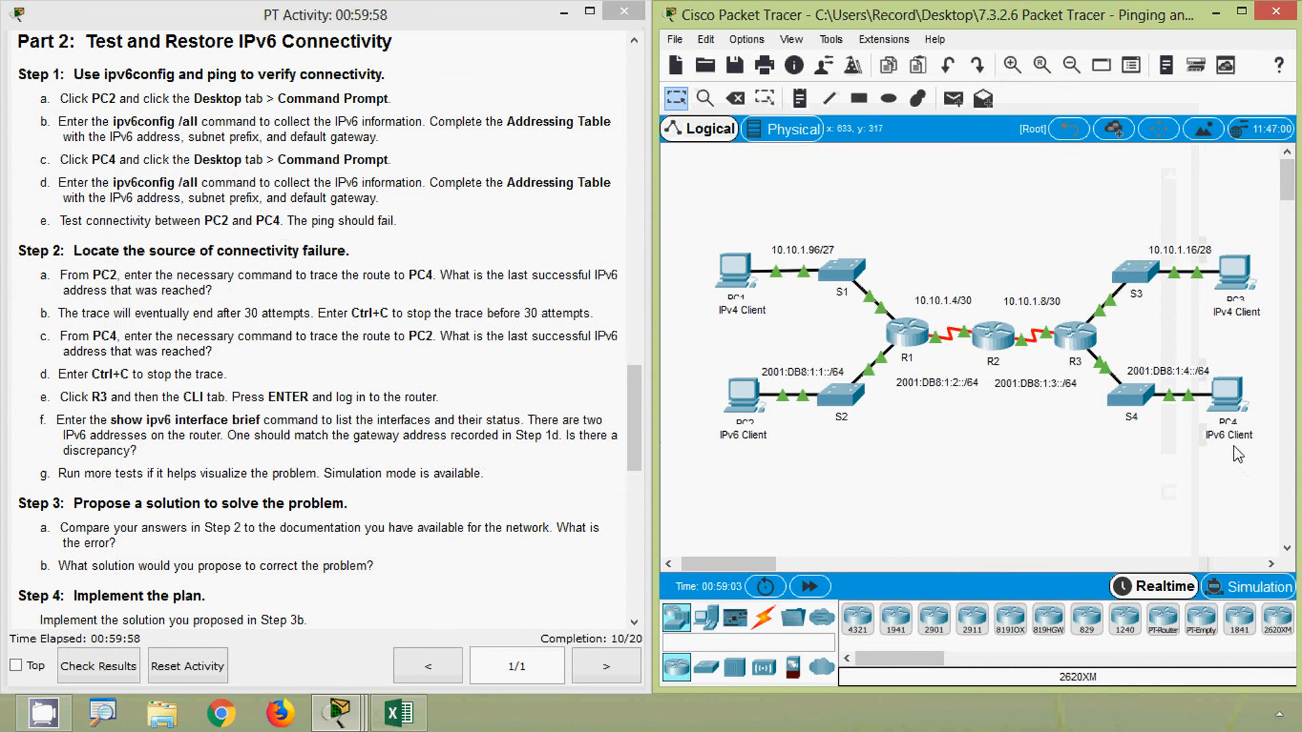
Open the Command Prompt on PC4 and review the default gateway in its ipv6config /all output.
left_click(1230, 410)
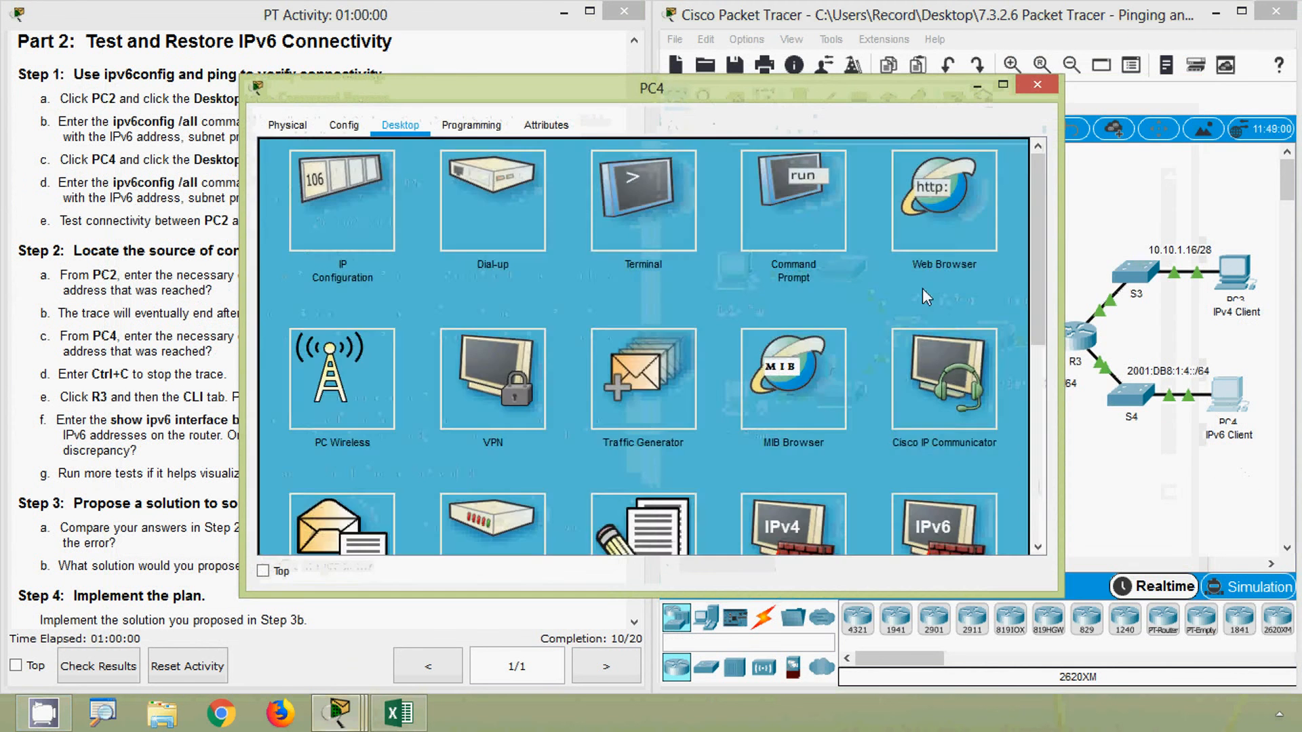
left_click(804, 227)
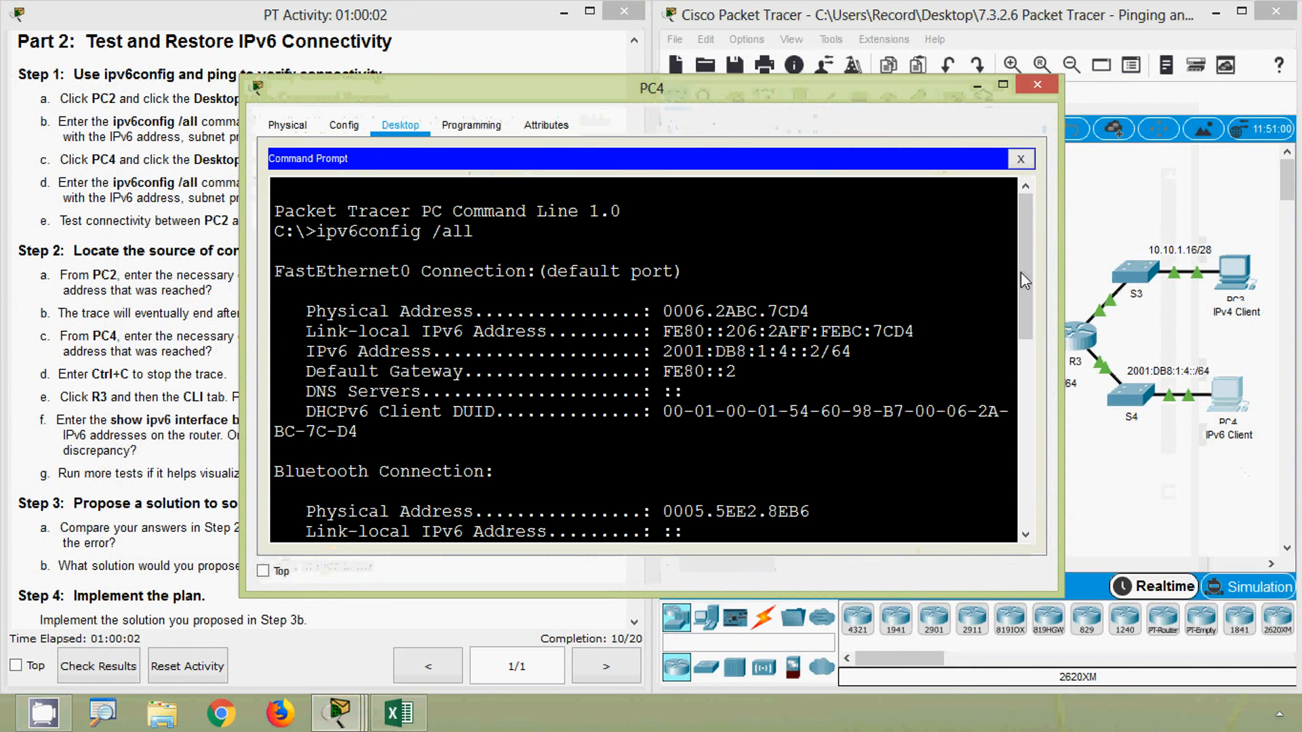
left_click_drag(473, 232, 273, 232)
left_click(614, 339)
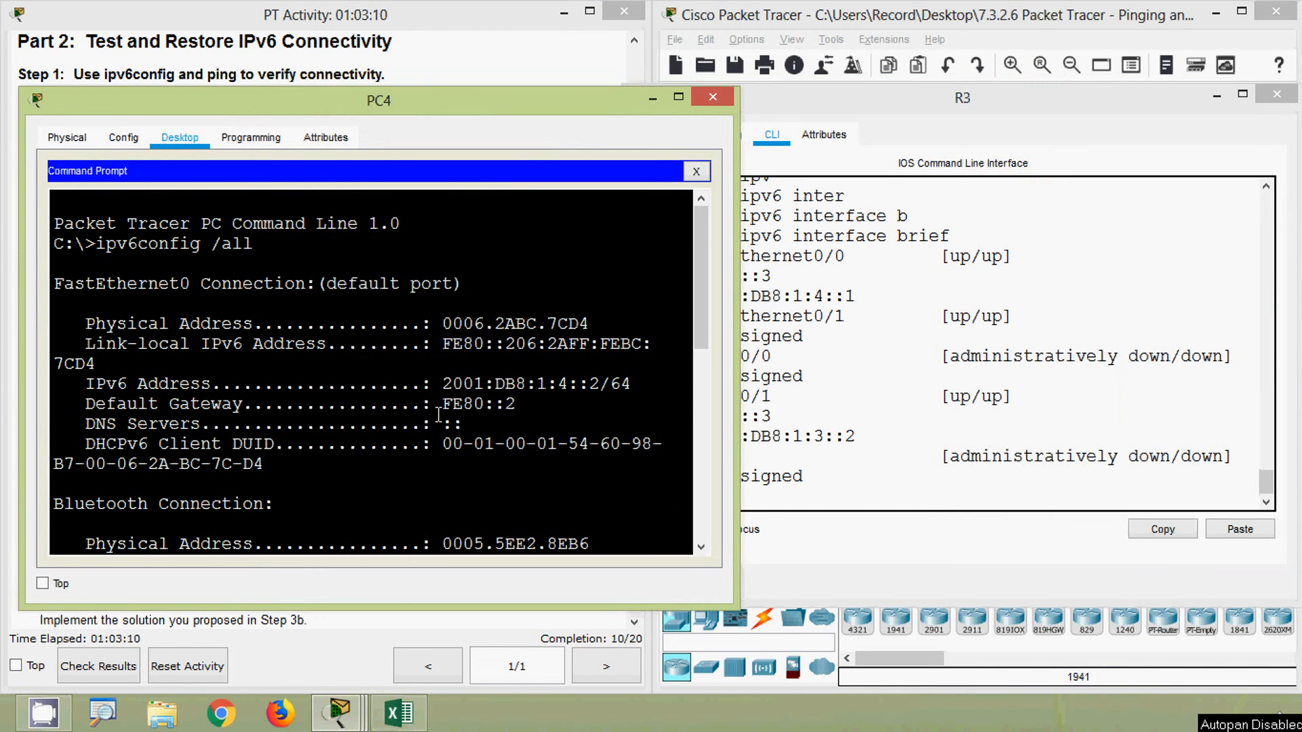
left_click_drag(439, 414, 519, 407)
left_click(535, 410)
Compare the link-local address of R3's GigabitEthernet0/0 with PC4's default gateway, and close both device windows.
left_click(959, 17)
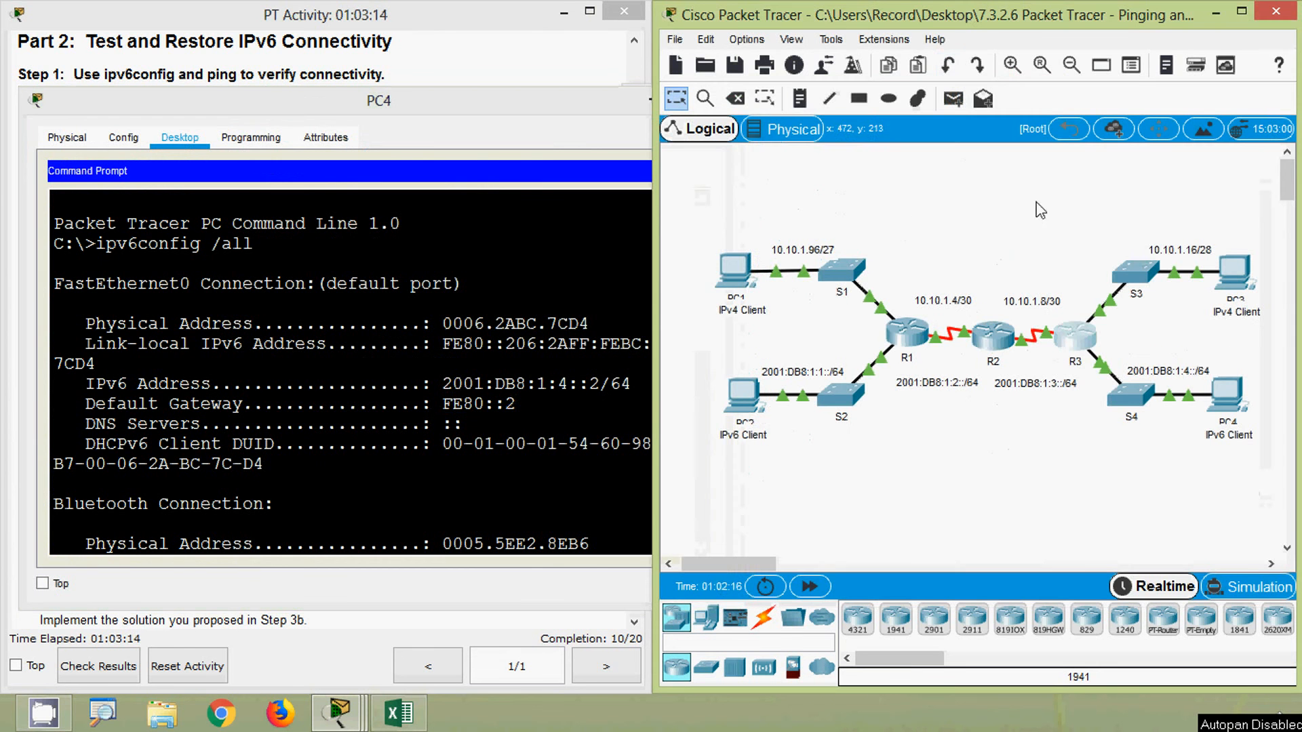
left_click(1078, 342)
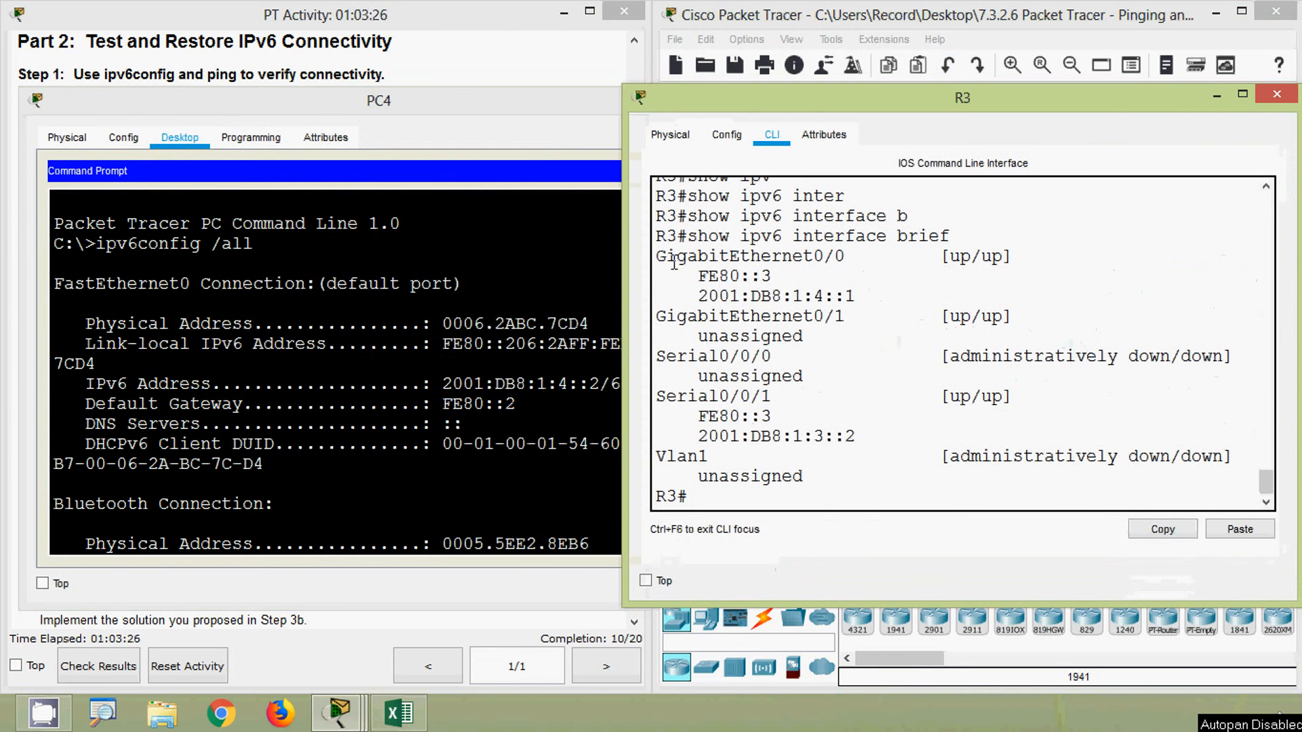
left_click_drag(657, 258, 843, 275)
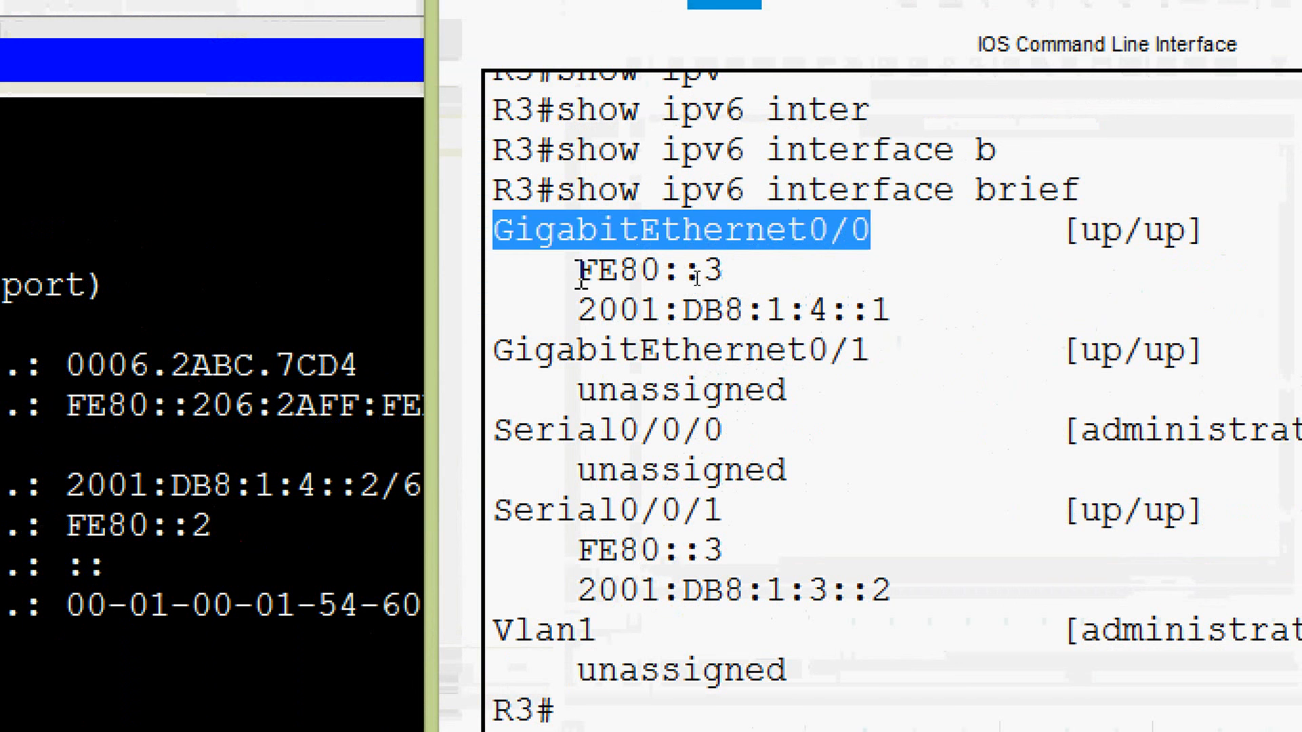
left_click_drag(580, 271, 724, 271)
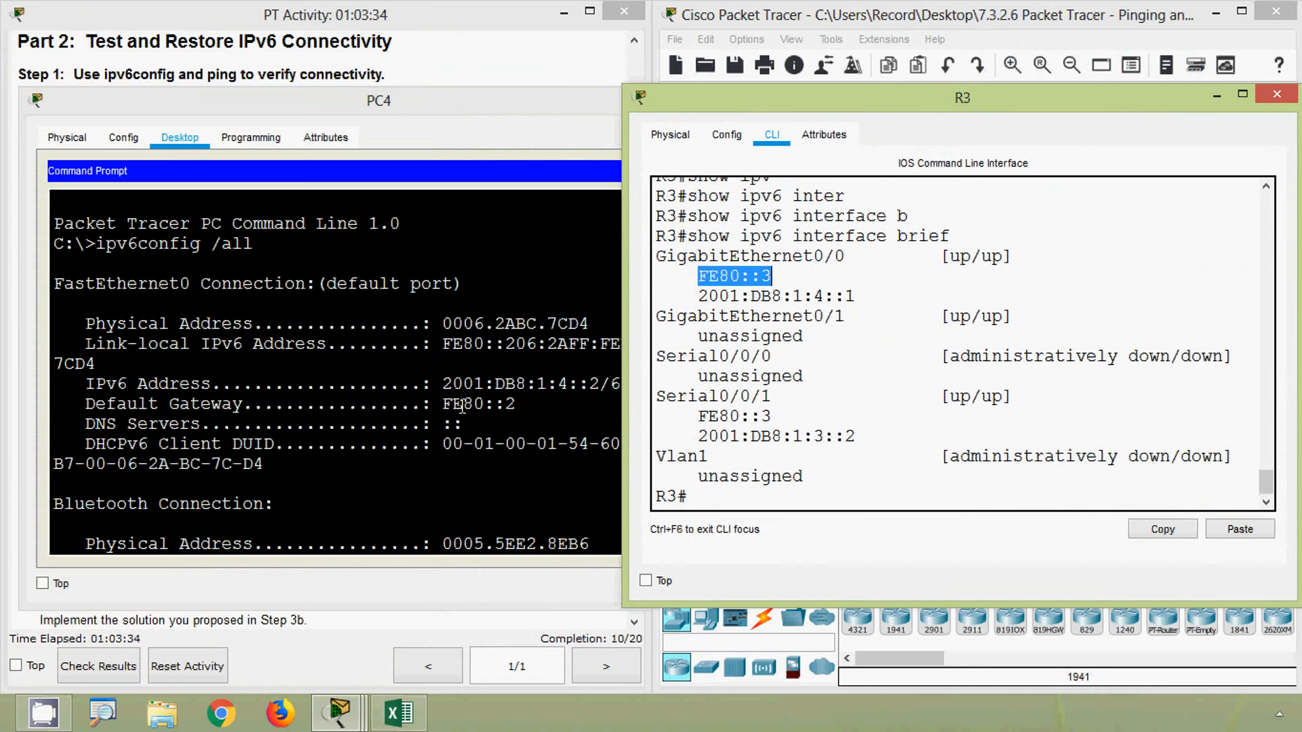
left_click_drag(444, 406, 517, 404)
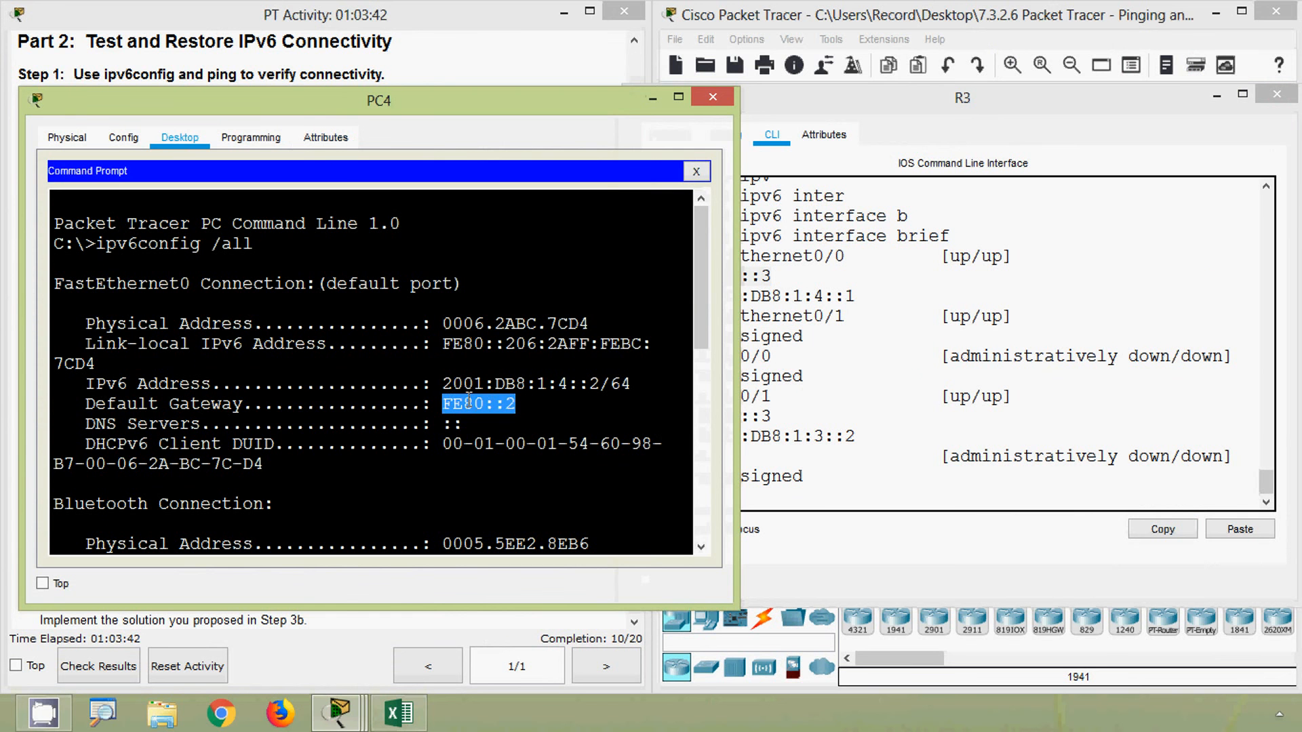
left_click(679, 375)
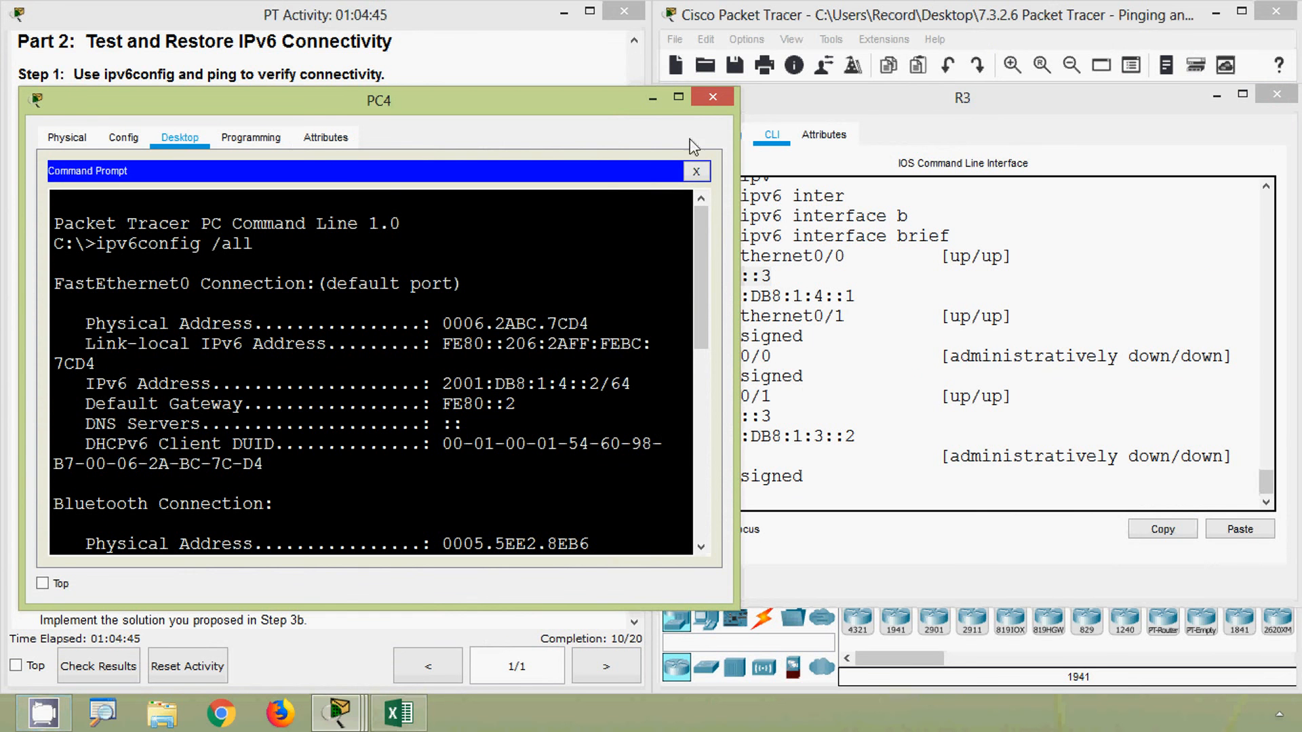
left_click(707, 106)
scroll(147, 416, "down", 2)
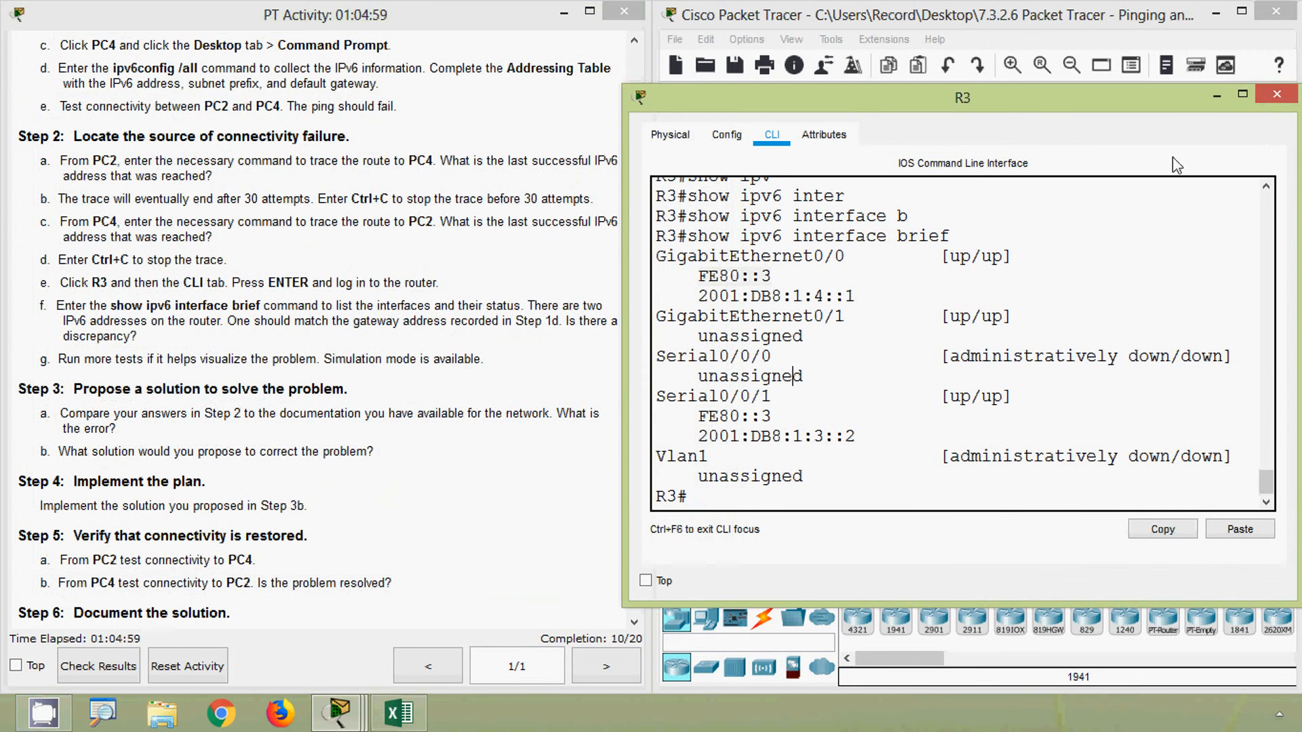
left_click(1277, 94)
Recheck the default gateway in PC4's Command Prompt output and close the PC4 window.
left_click(1226, 392)
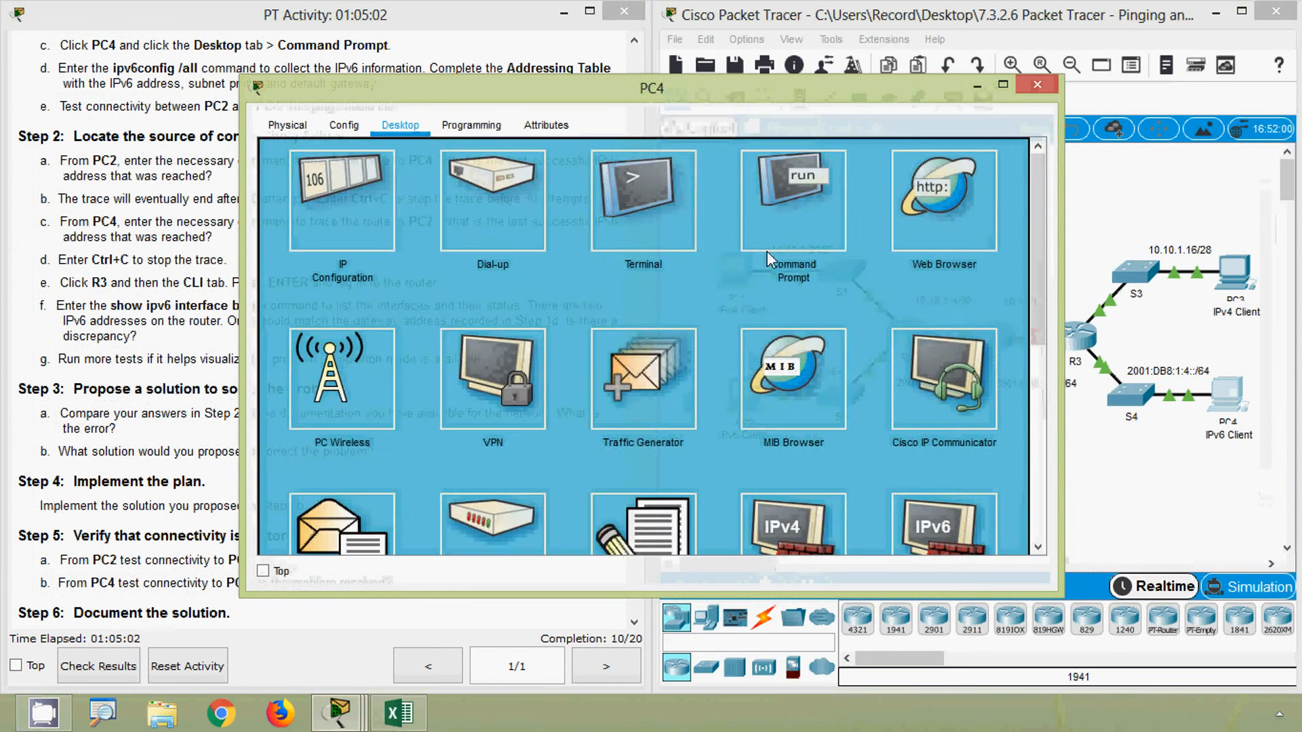
left_click(772, 234)
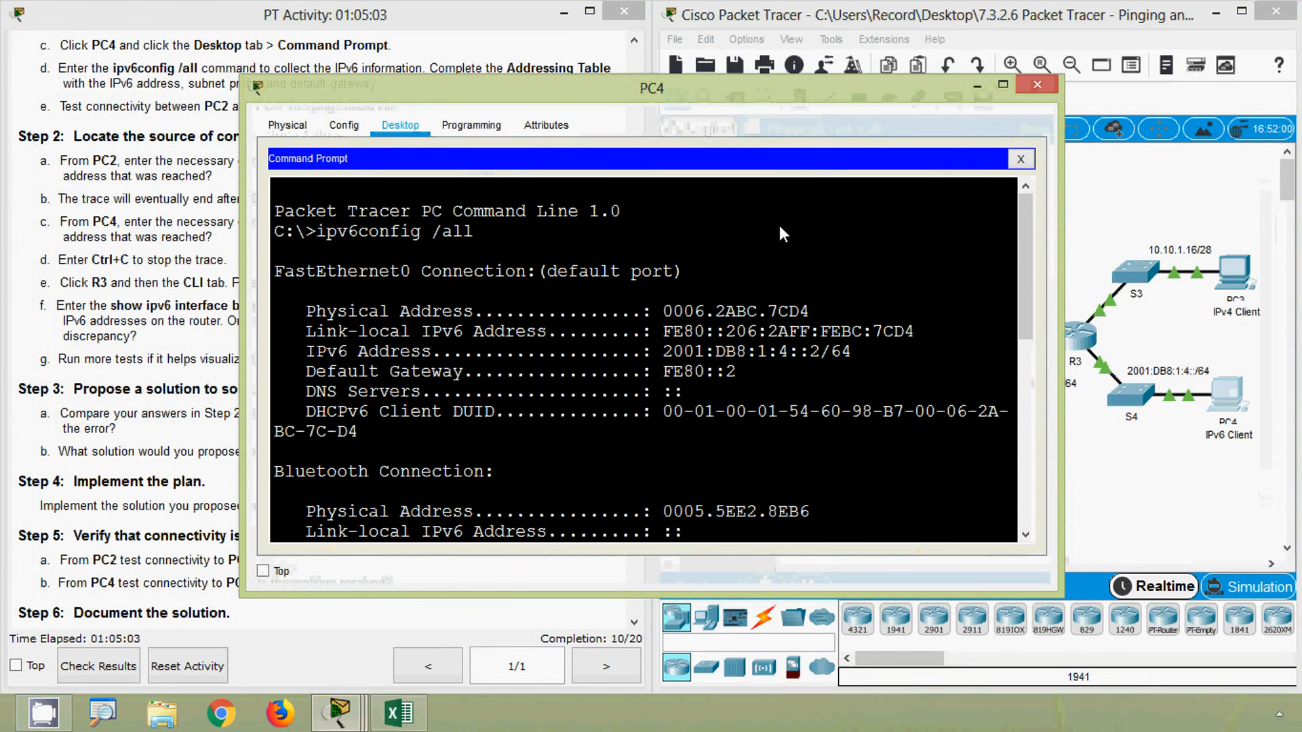
left_click_drag(736, 371, 621, 371)
left_click(1037, 85)
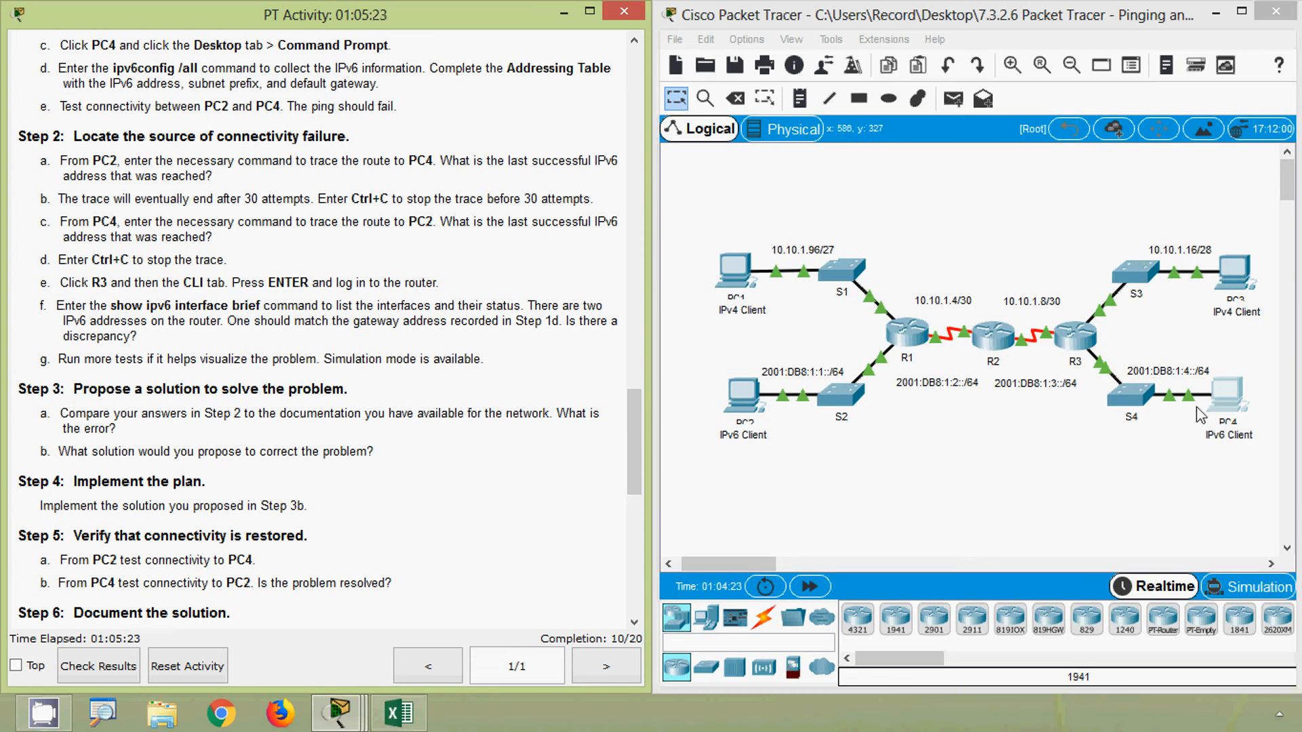
Set the IPv6 gateway in PC4's IP Configuration to FE80::3 and close the PC4 window.
left_click(1126, 480)
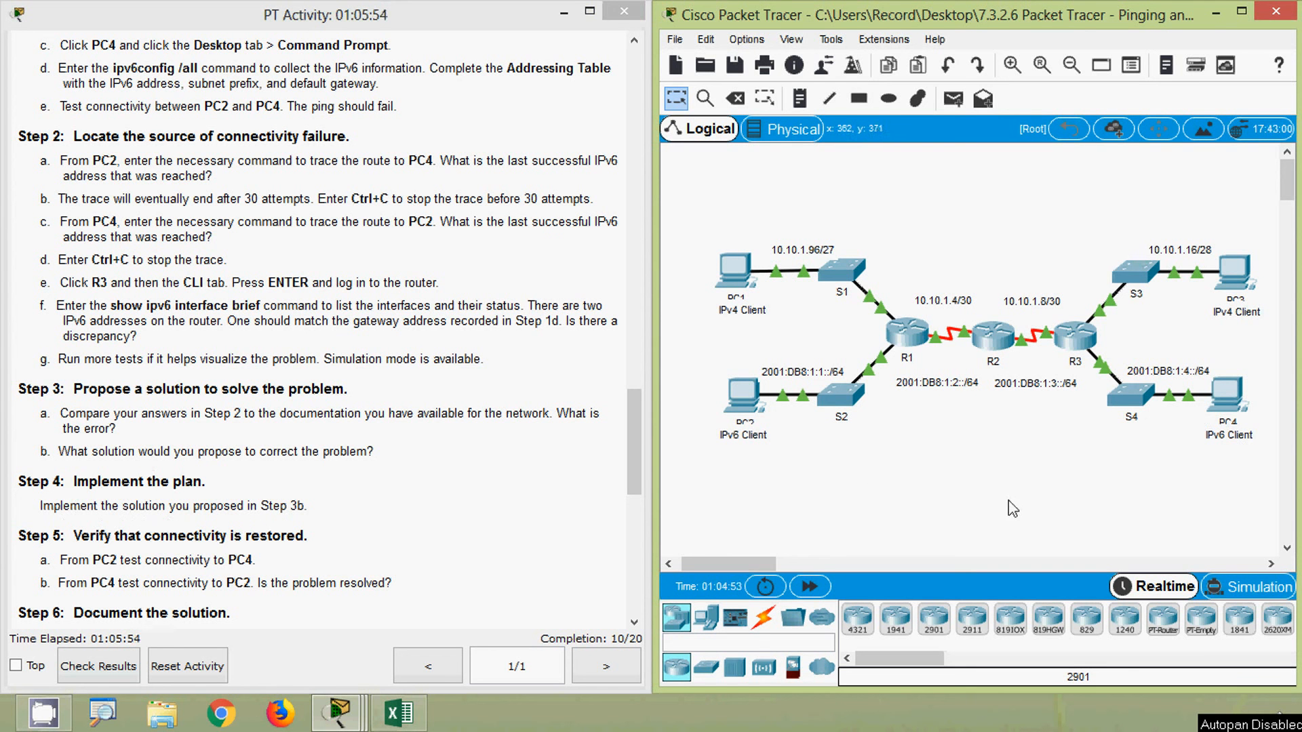
left_click(1226, 407)
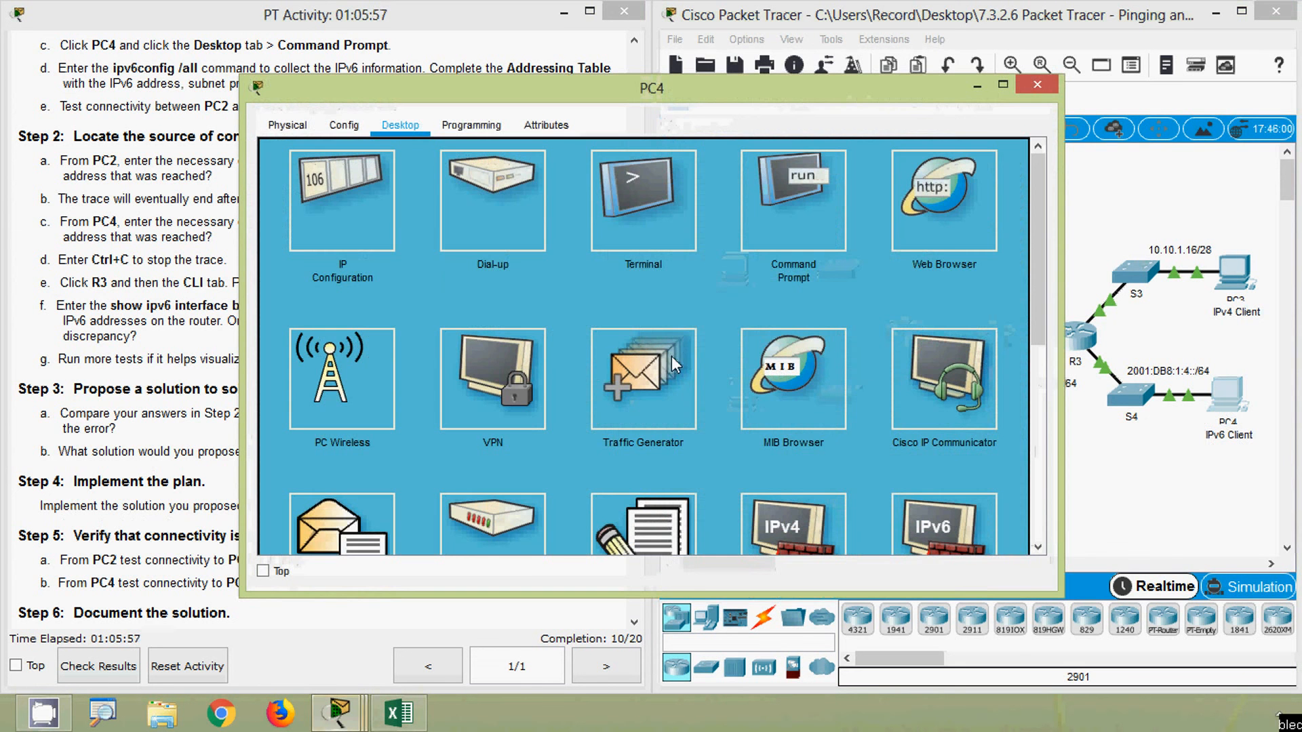
left_click(371, 218)
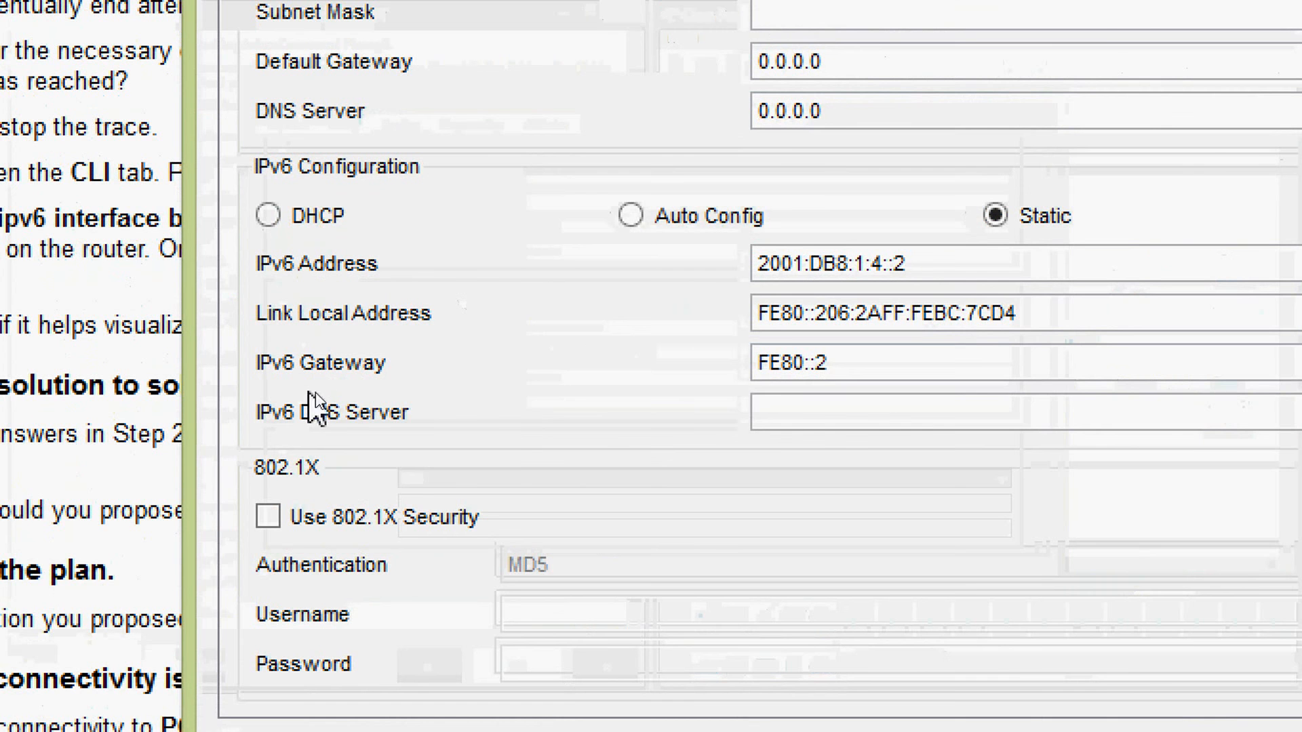
left_click(834, 373)
key("BackSpace")
type("3")
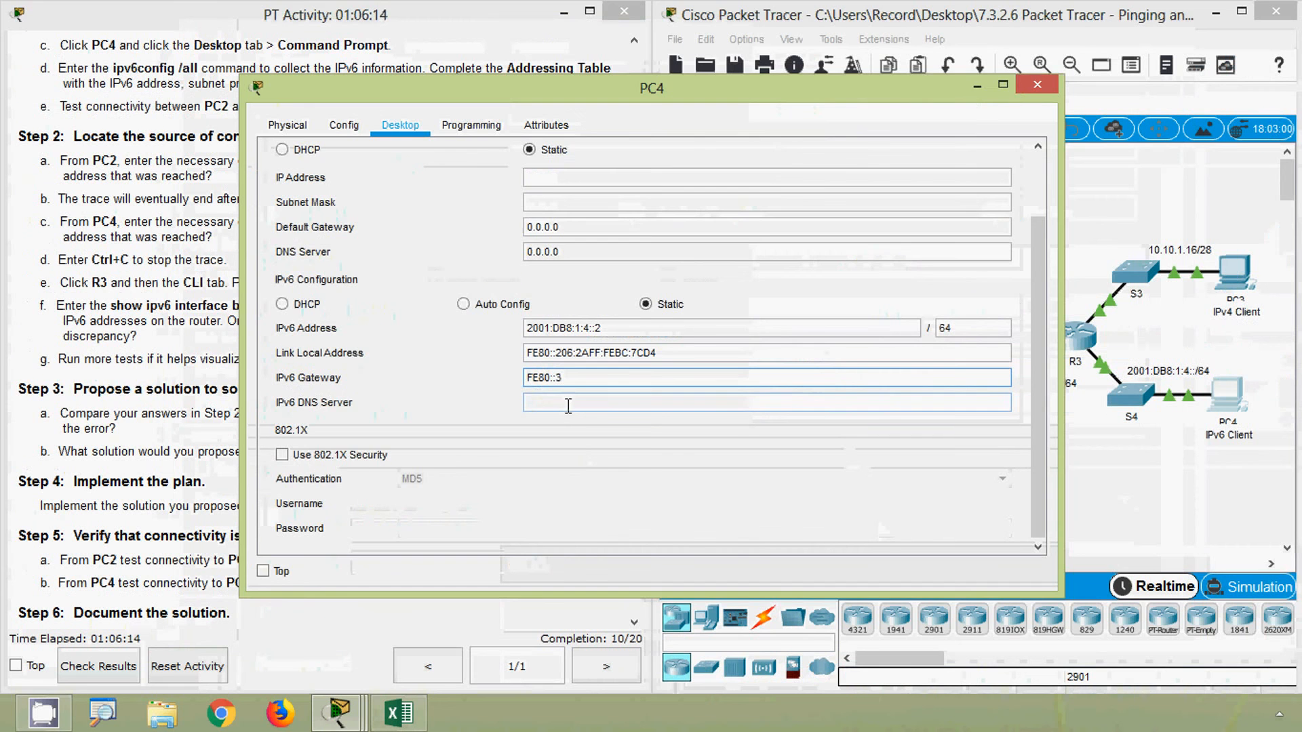
left_click(1037, 84)
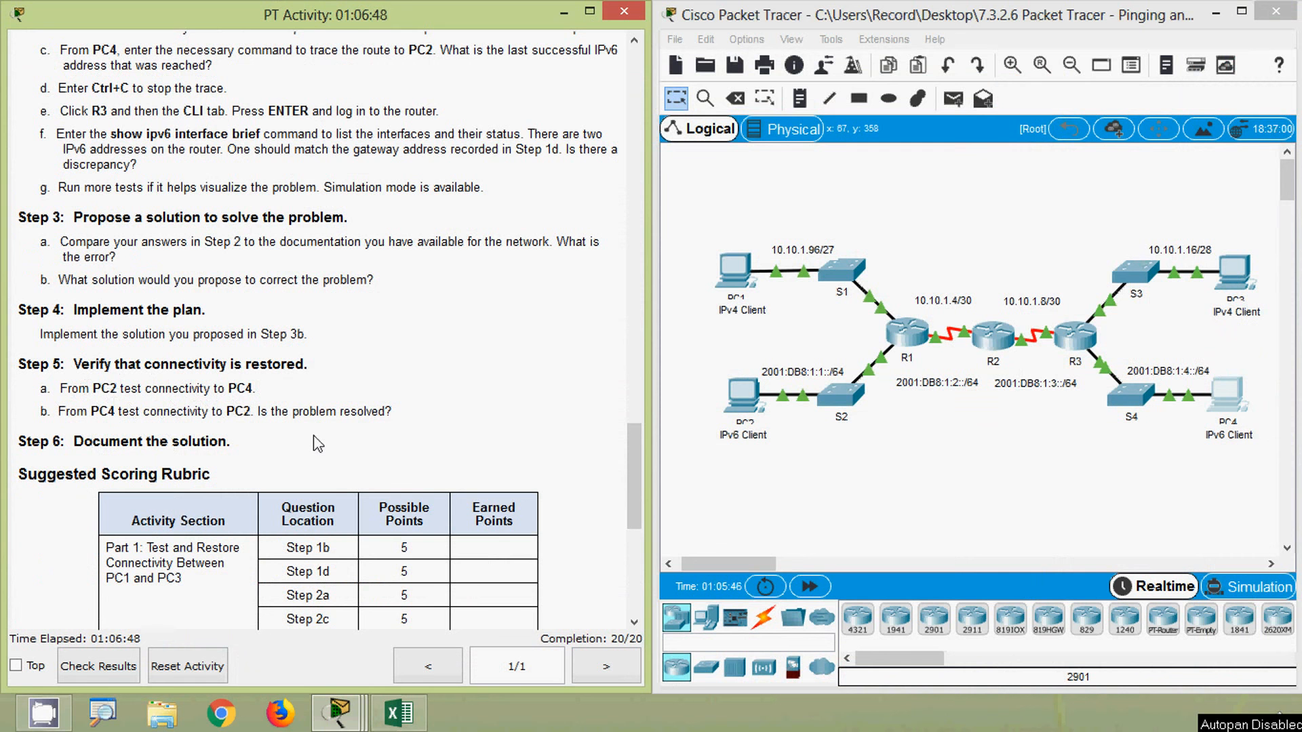
Test connectivity from PC2's Command Prompt to PC4 with ping 2001:DB8:1:4::2, and close the PC2 window.
left_click(842, 500)
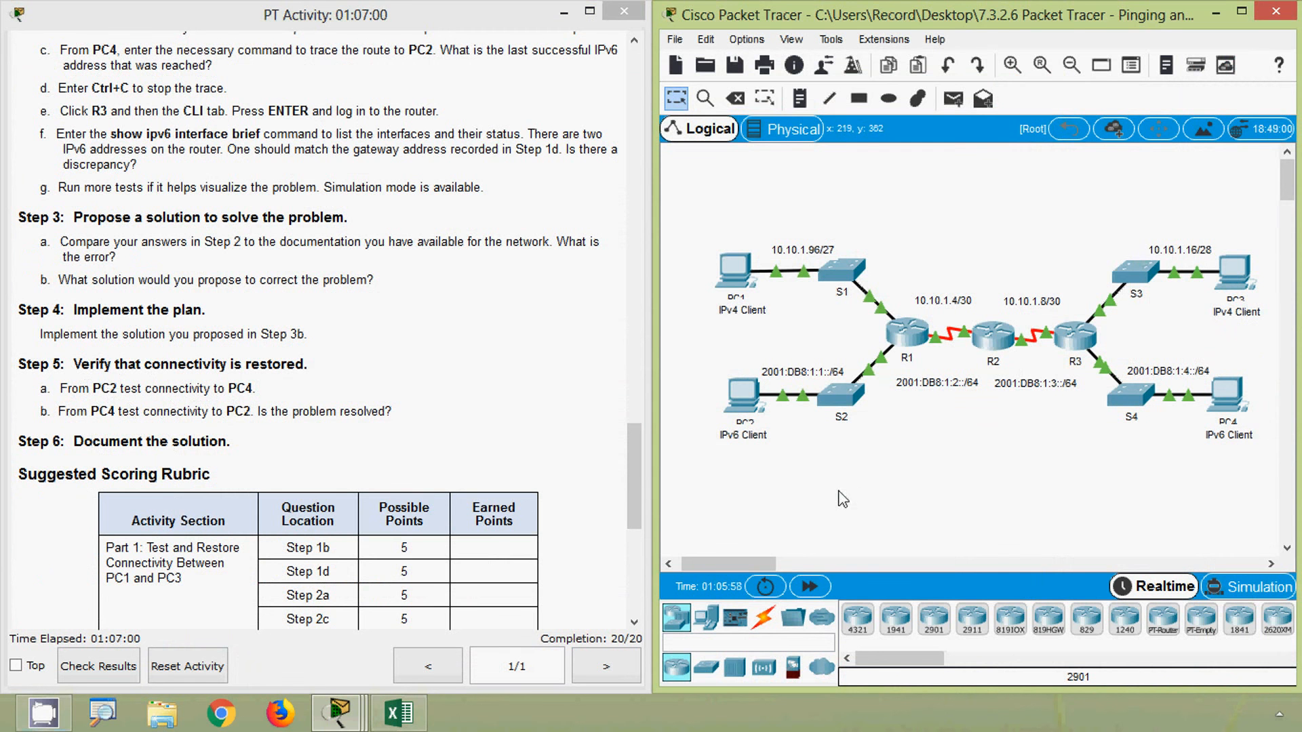
left_click(739, 401)
left_click(867, 238)
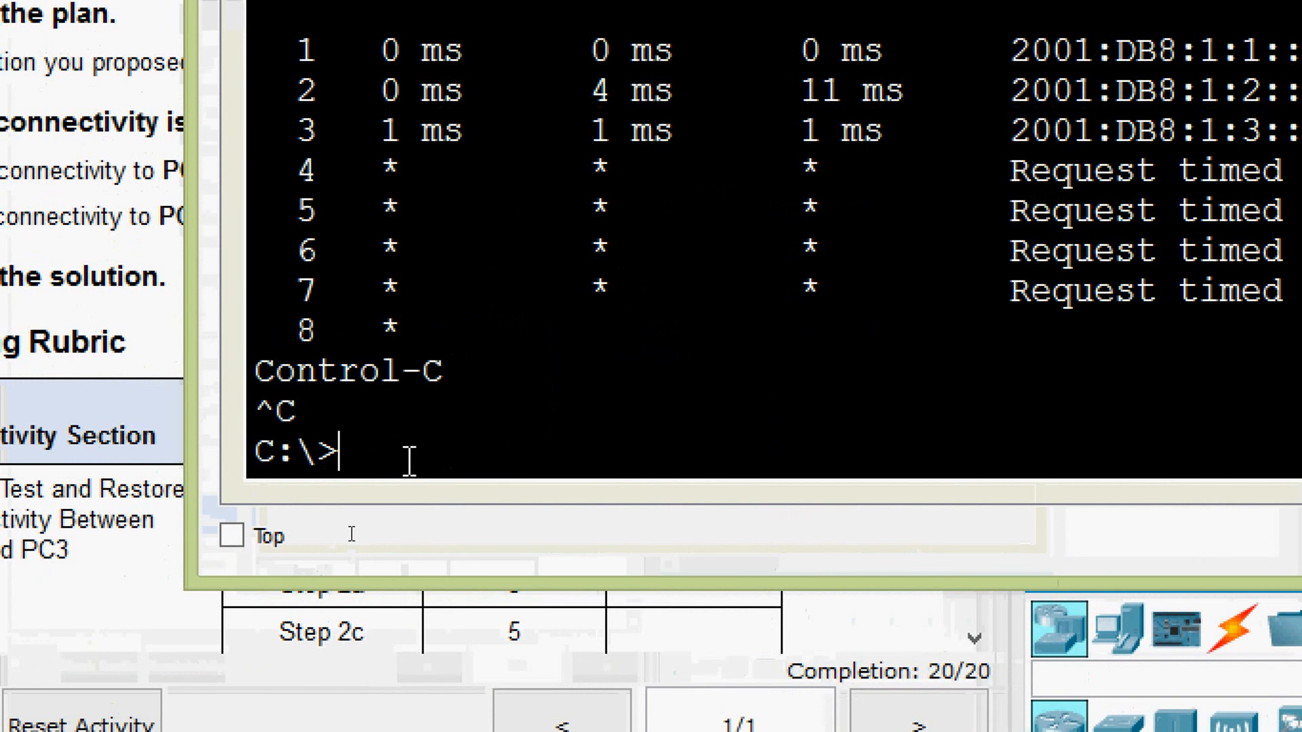
key("Up")
key("Up")
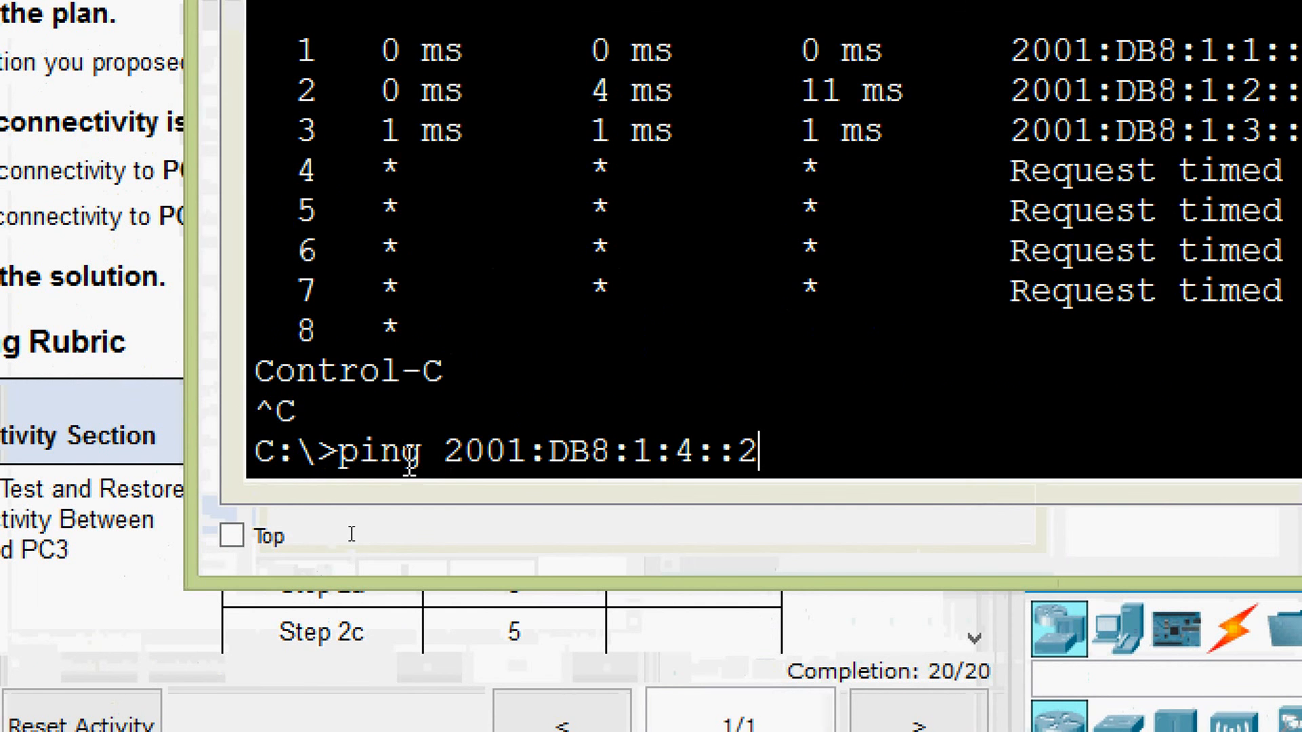
key("Return")
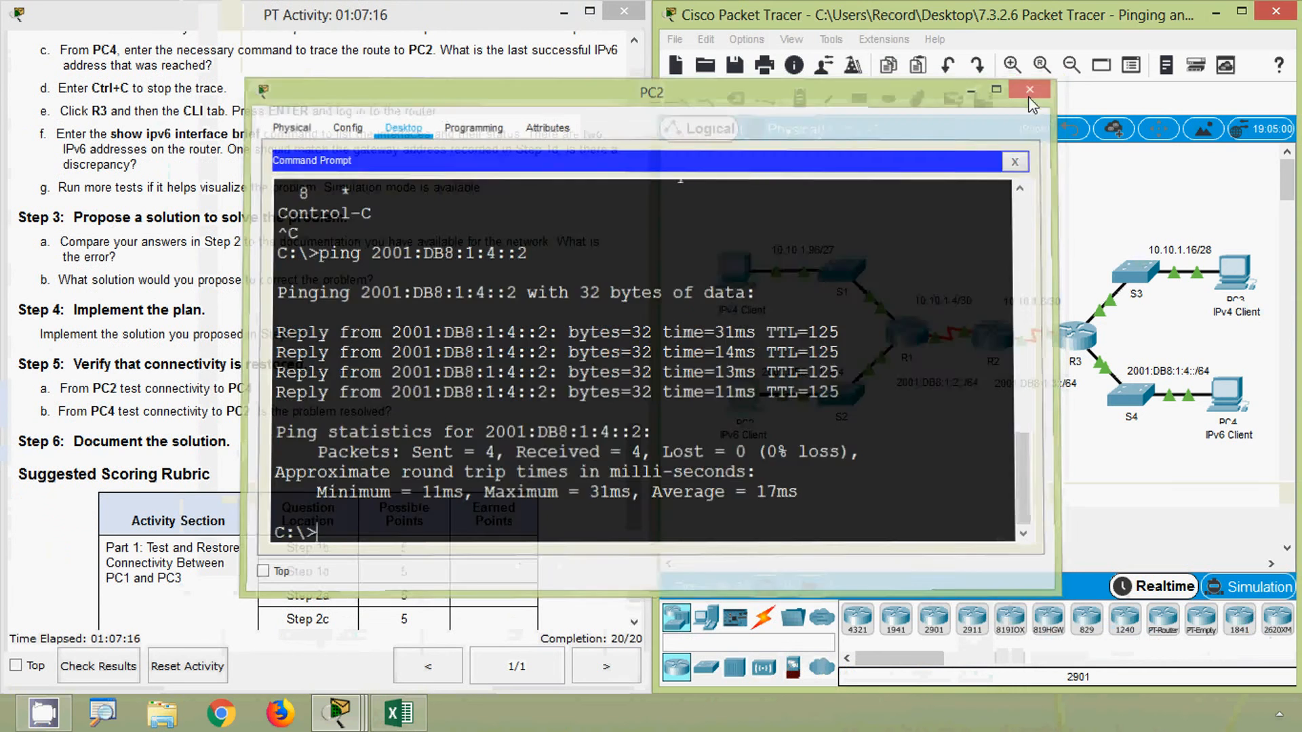
left_click(1036, 86)
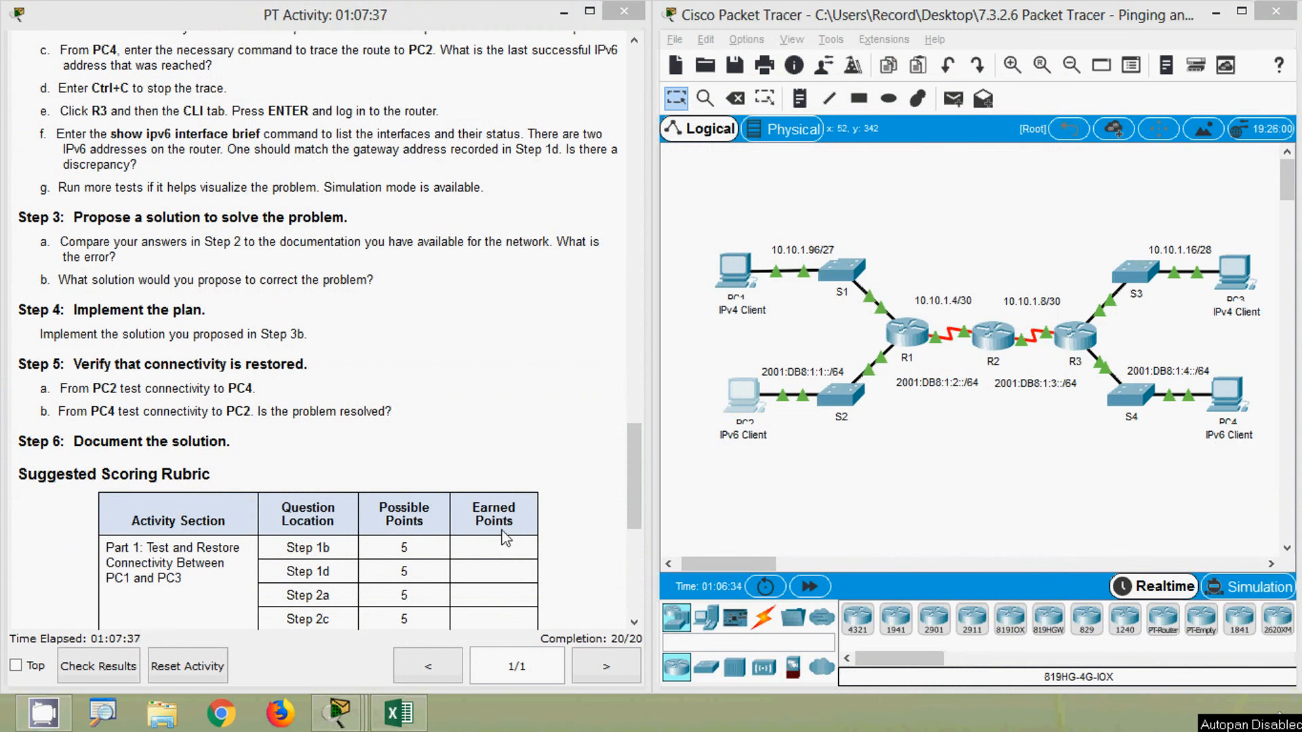
Switch to the addressing table in Excel, copy PC2's address 2001:DB8:1:1::2 without its prefix, and return to Packet Tracer.
left_click(400, 713)
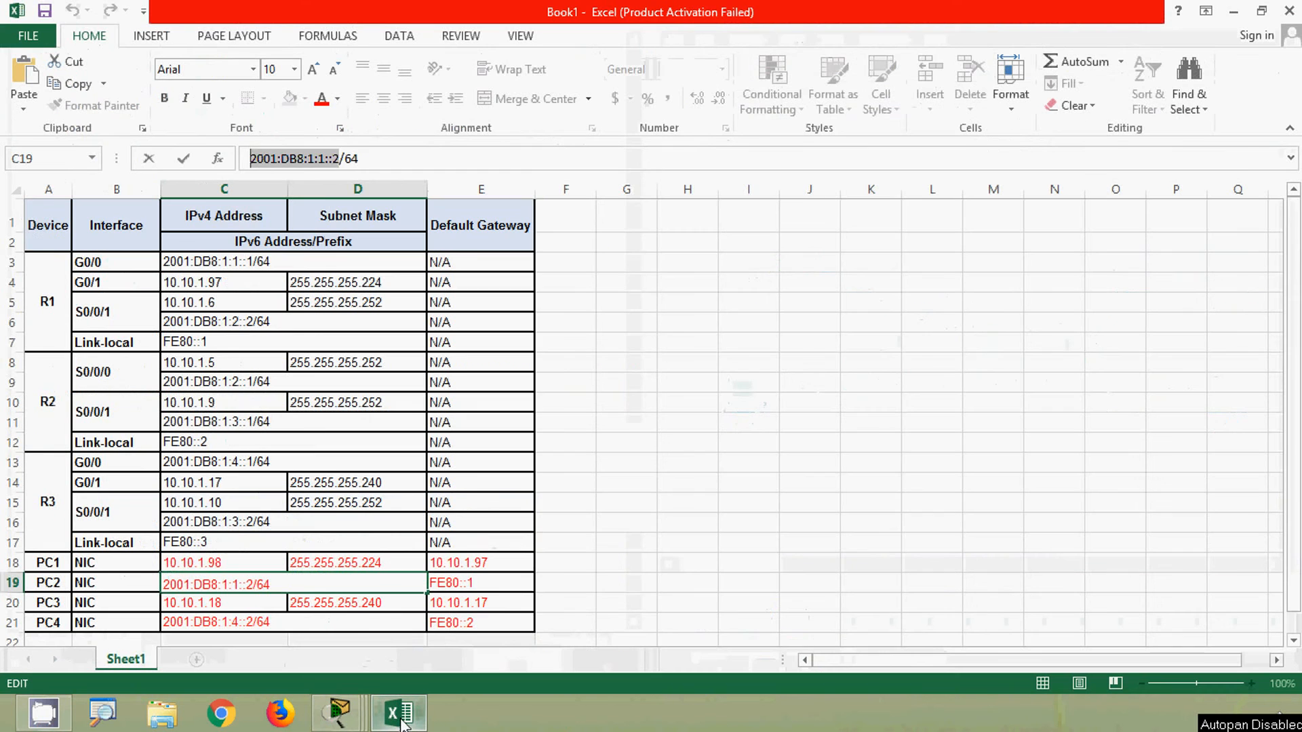
left_click(223, 583)
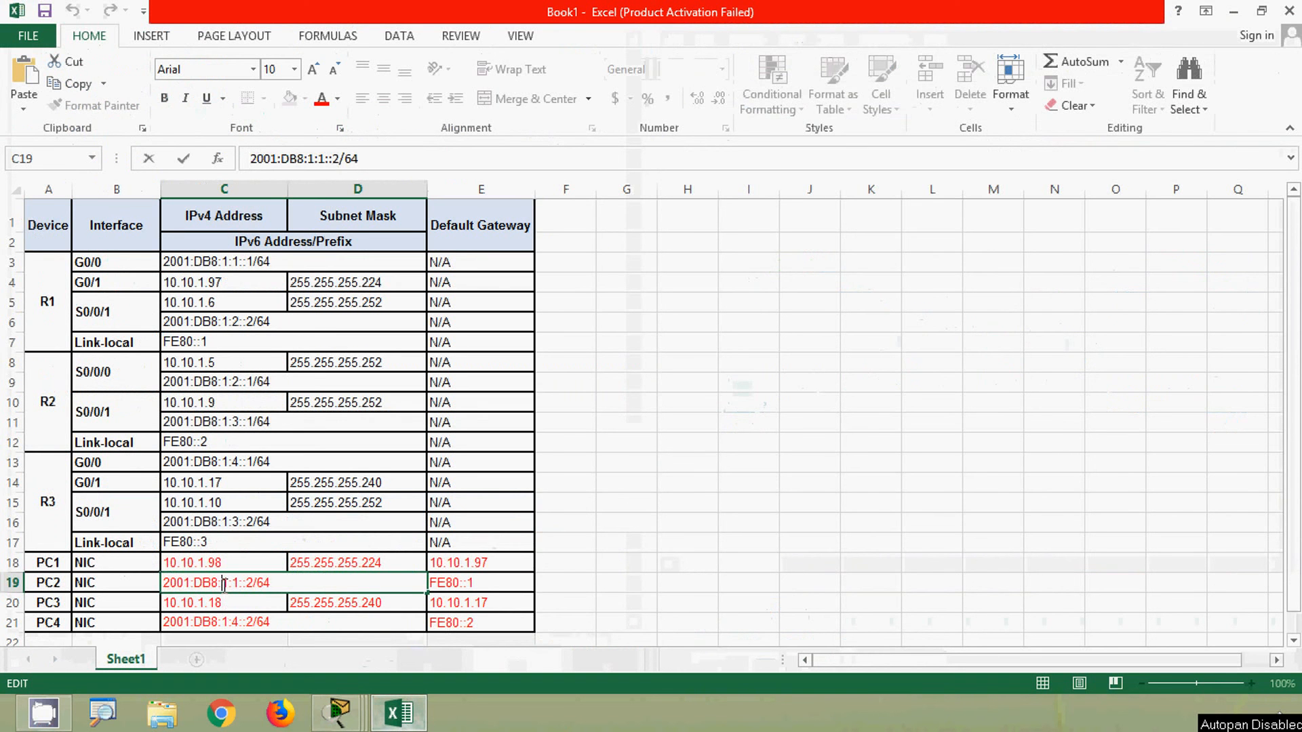
double_click(336, 158)
key("ctrl+c")
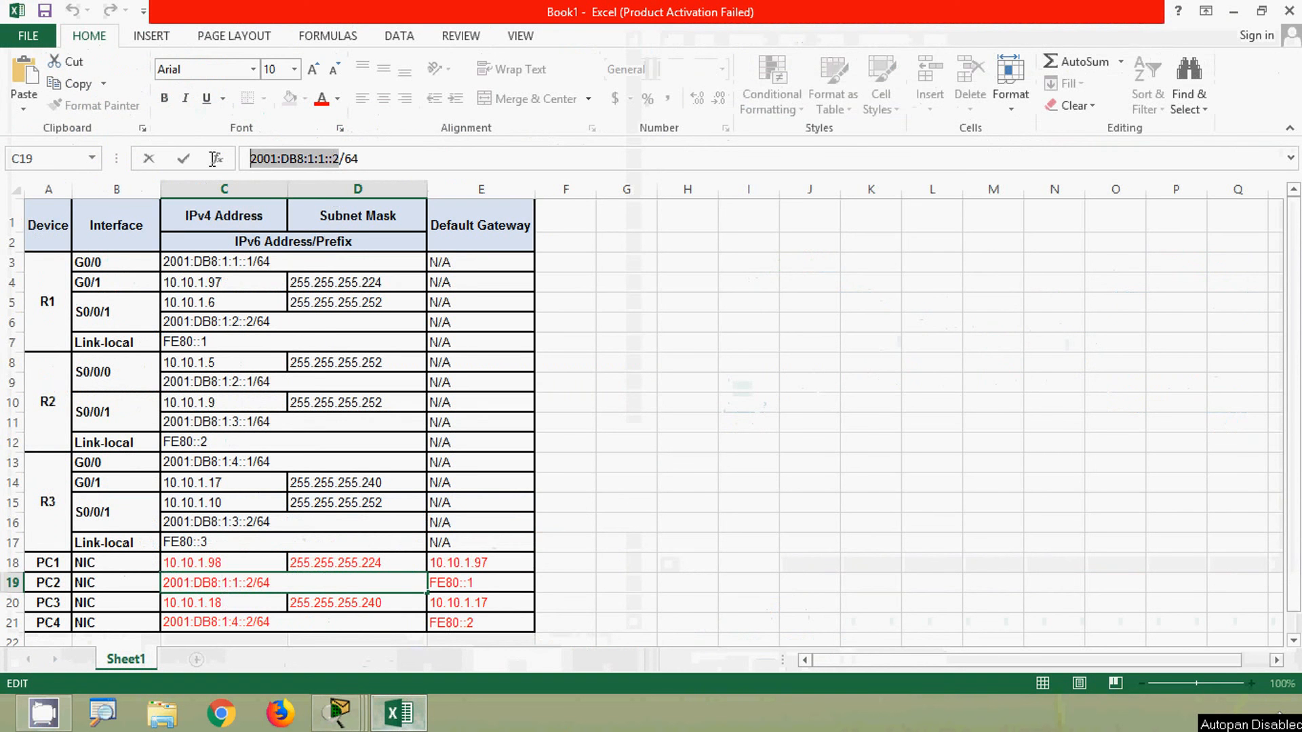
left_click(1231, 15)
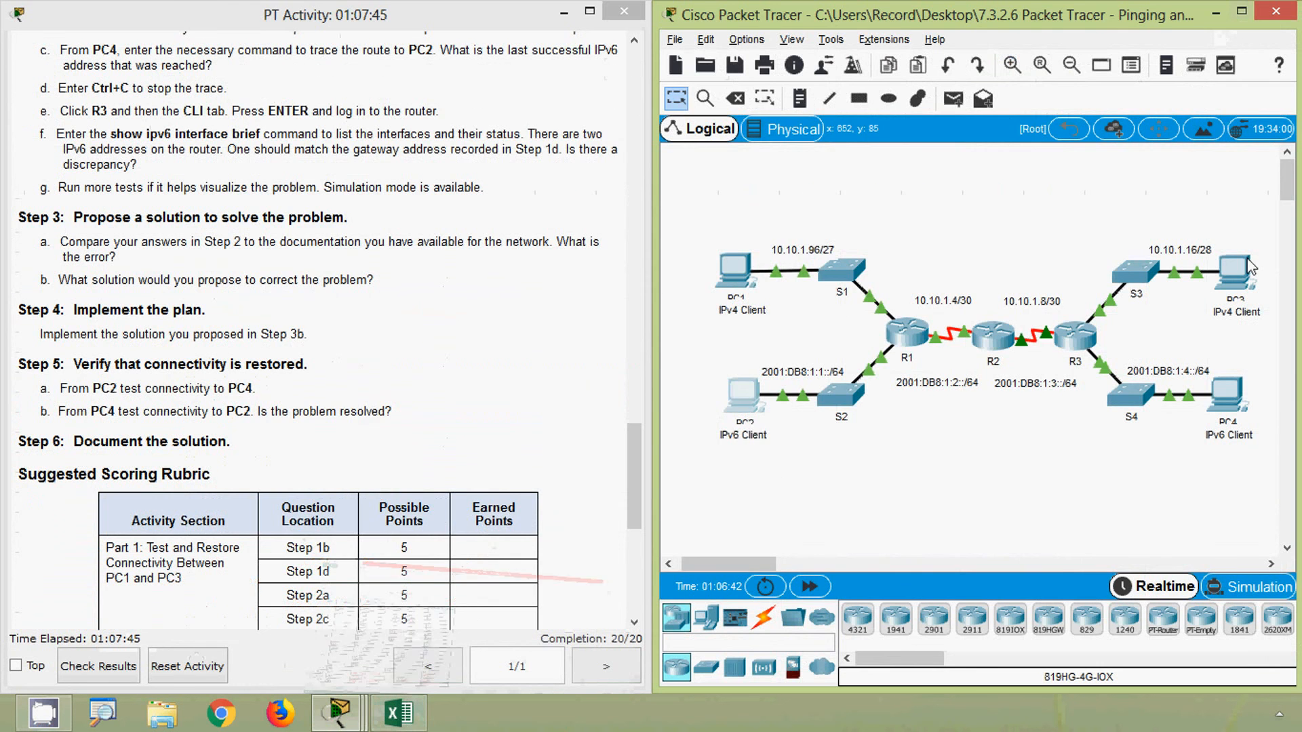
Test connectivity from PC4's Command Prompt to PC2 with ping 2001:DB8:1:1::2, and close the PC4 window.
left_click(1221, 399)
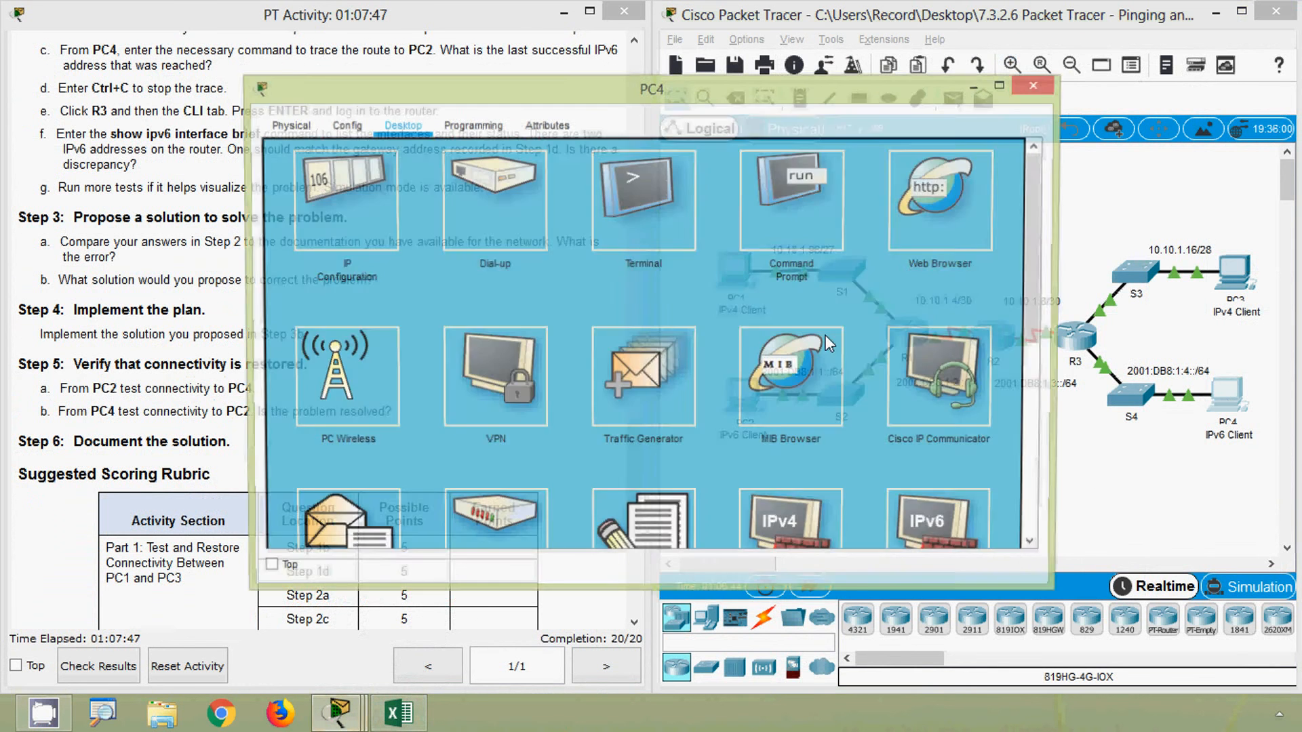
left_click(841, 265)
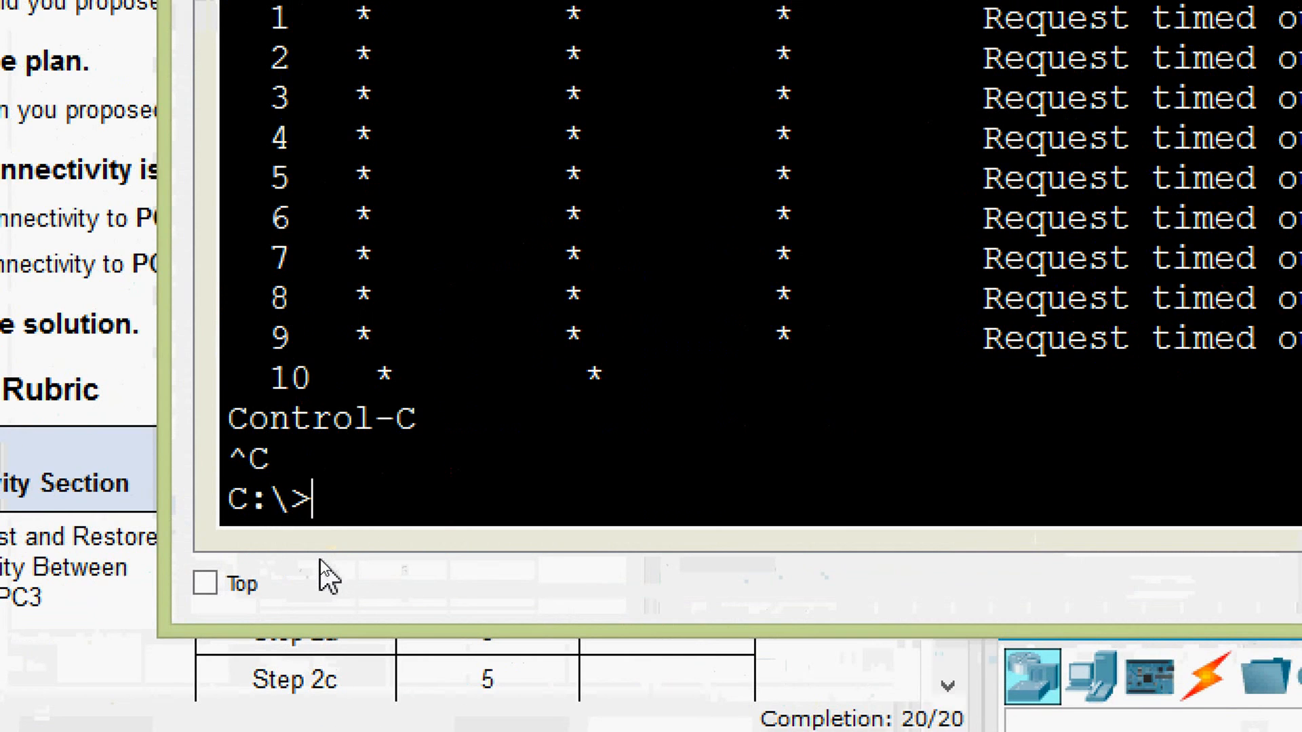
type("ping")
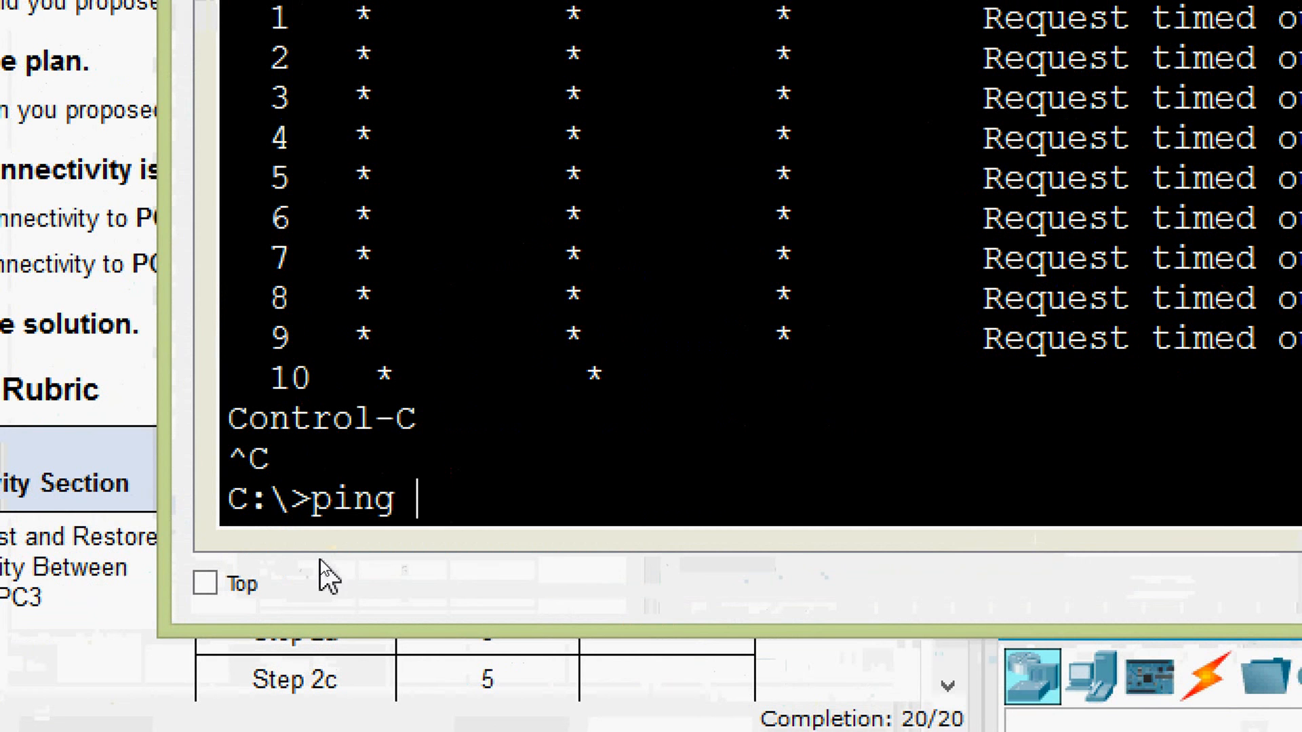
right_click(430, 499)
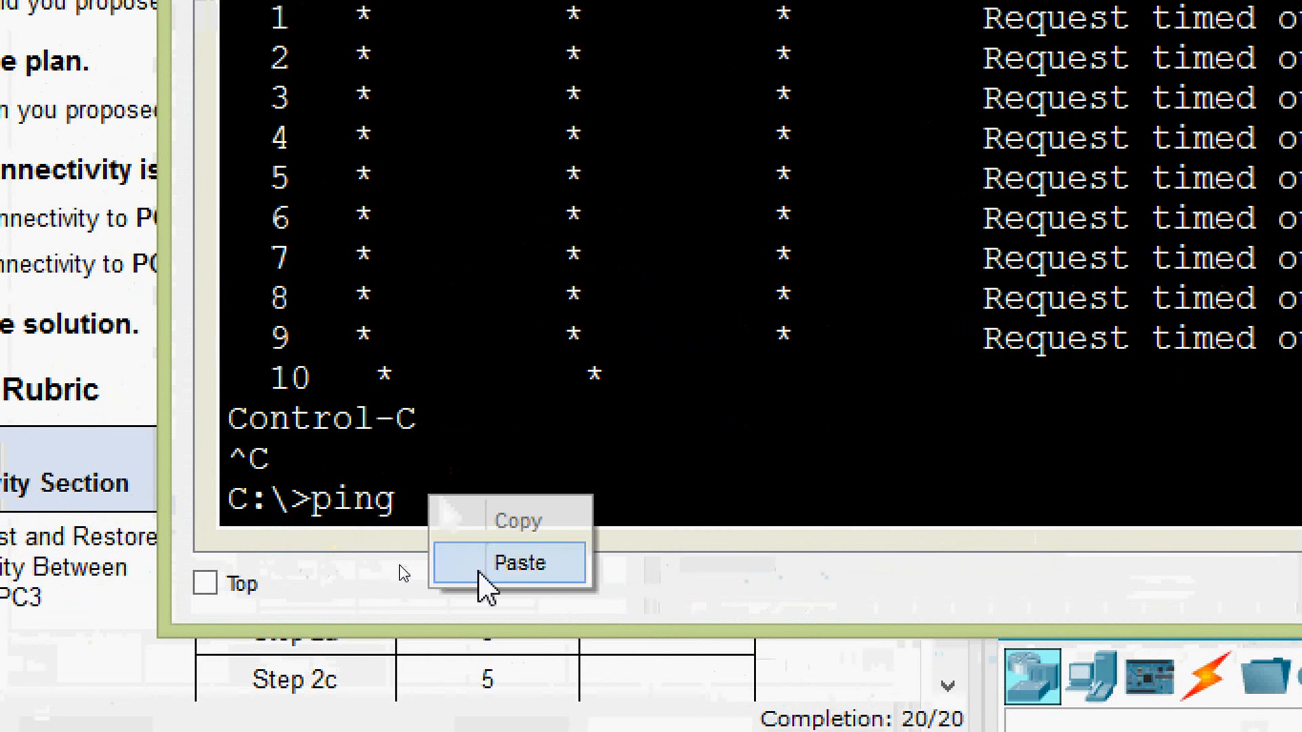
left_click(477, 564)
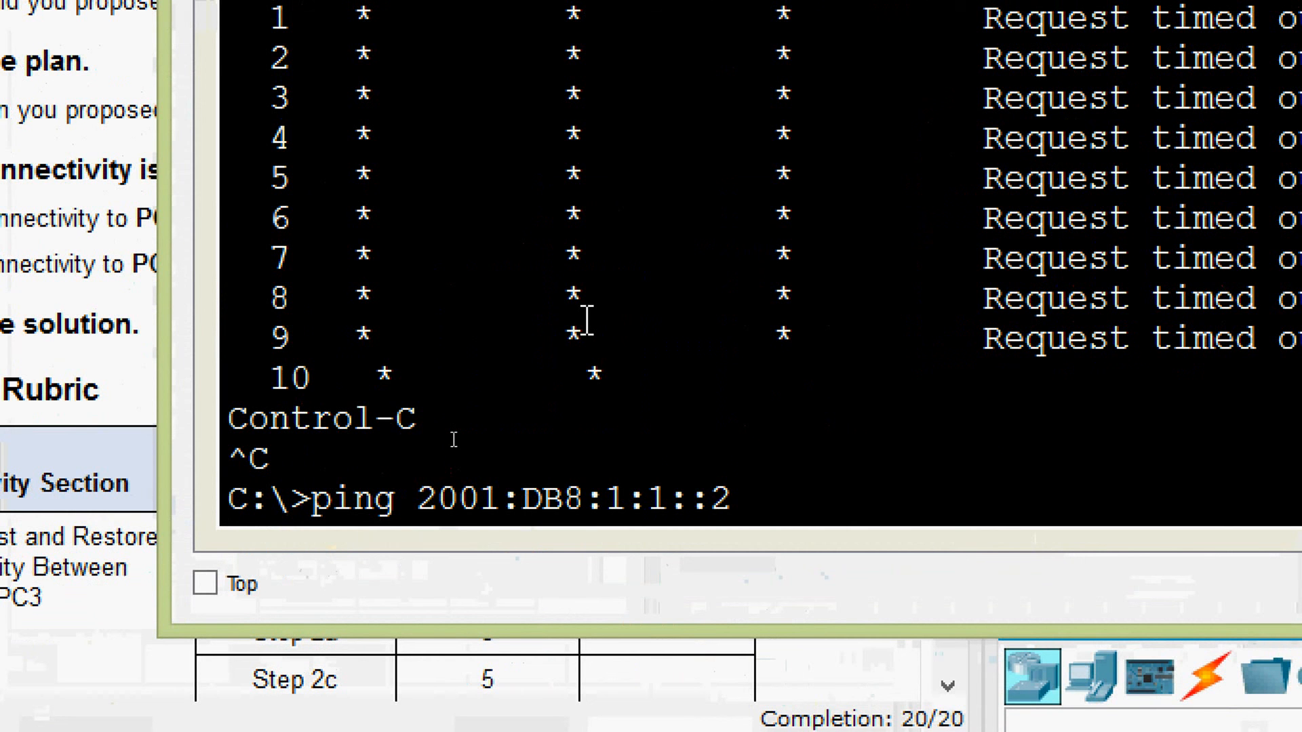
key("Return")
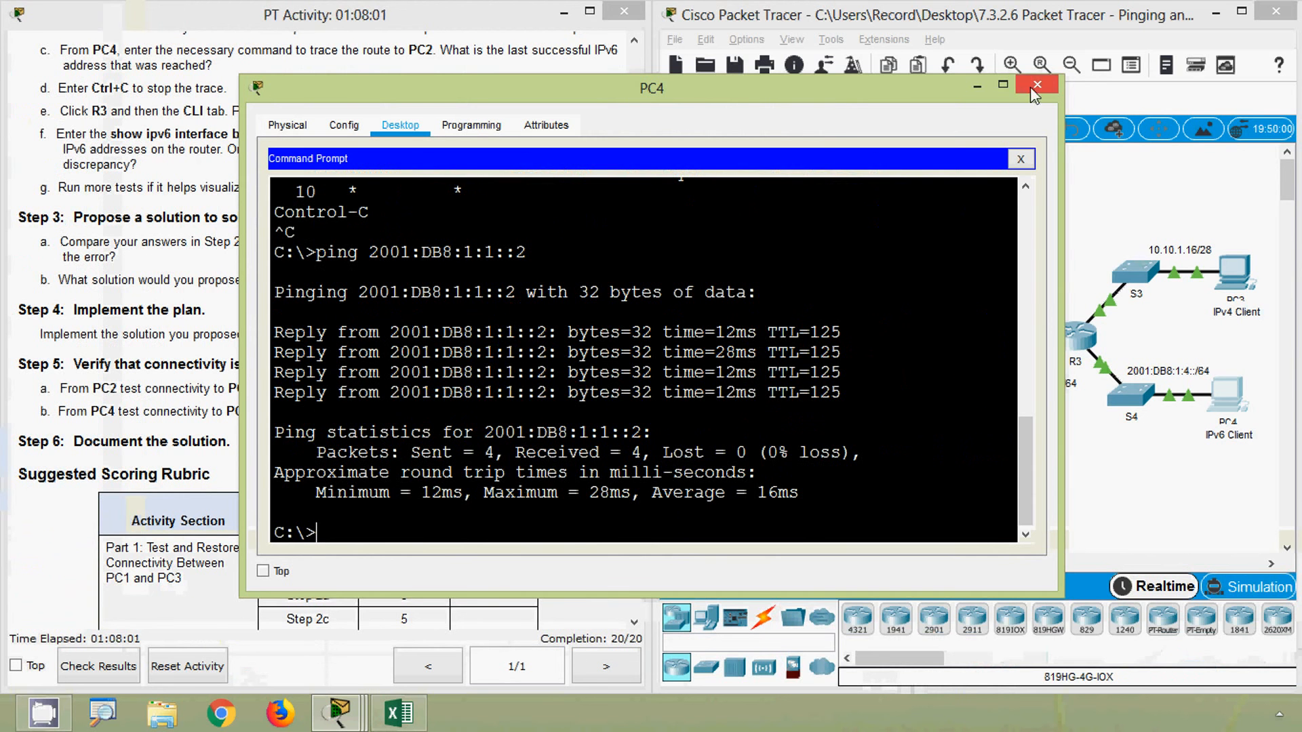
left_click(1036, 84)
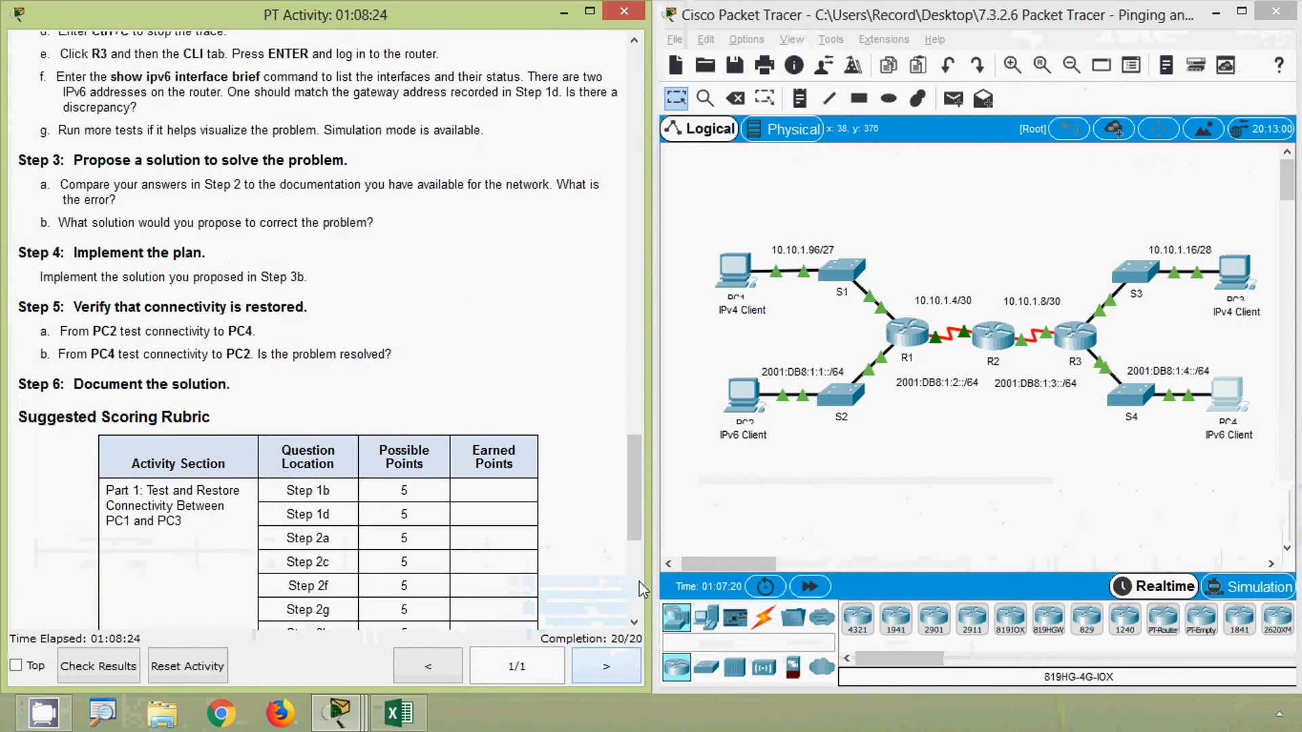
scroll(636, 537, "up", 2)
left_click_drag(635, 306, 635, 101)
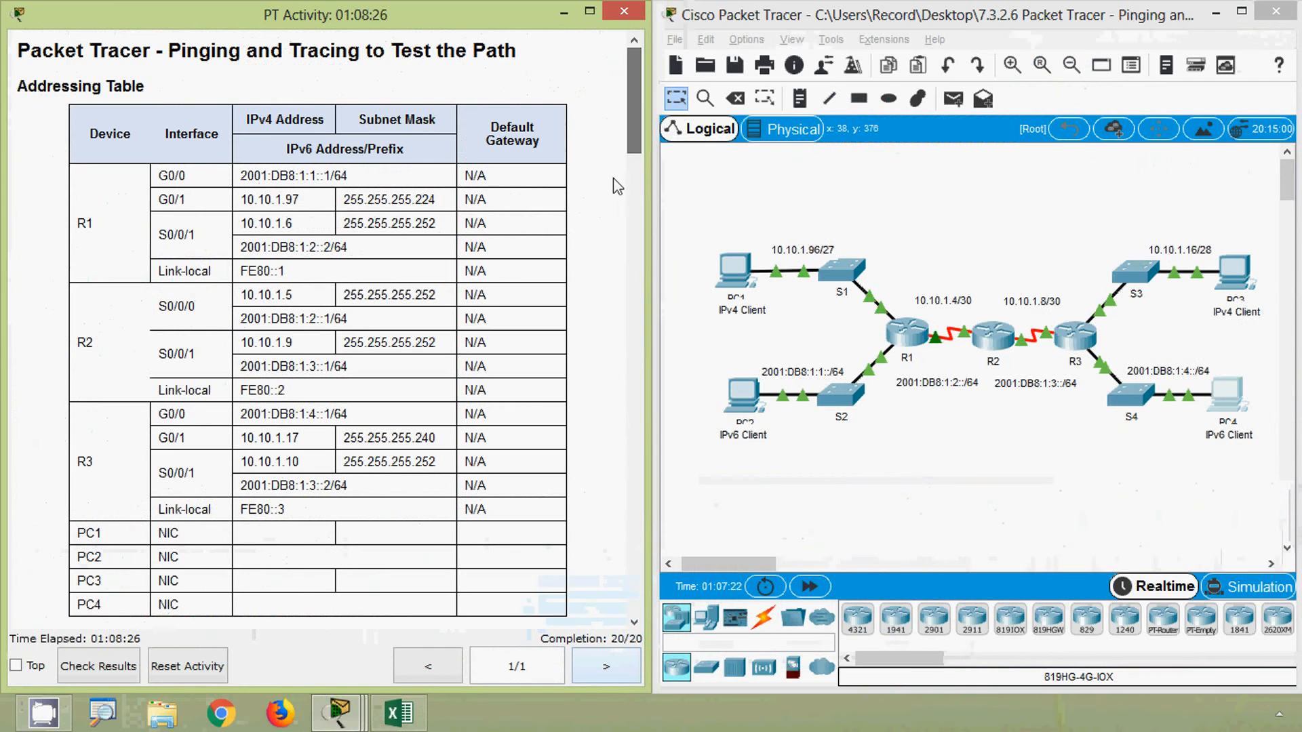